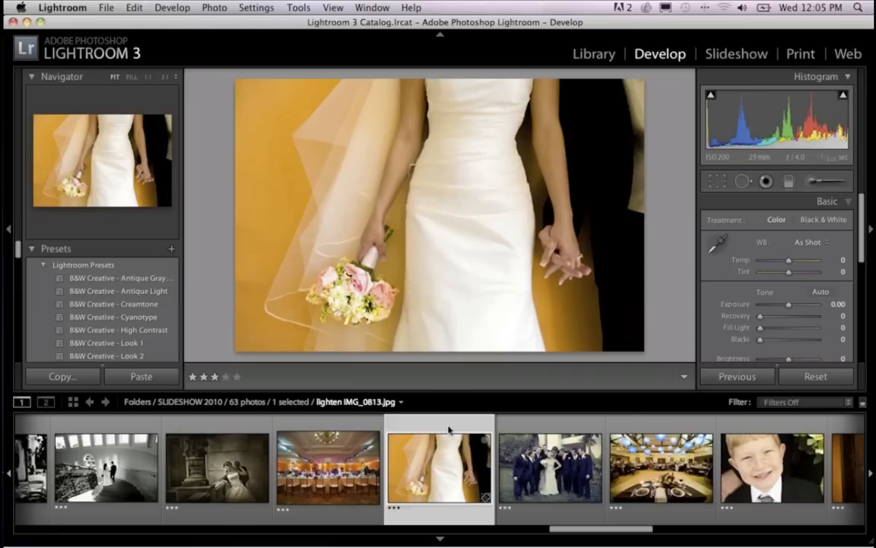
Step: Look through the wedding photos of the SLIDESHOW 2010 folder in the filmstrip
{"action": "scroll", "coordinate": [445, 441], "scroll_direction": "right", "scroll_amount": 5}
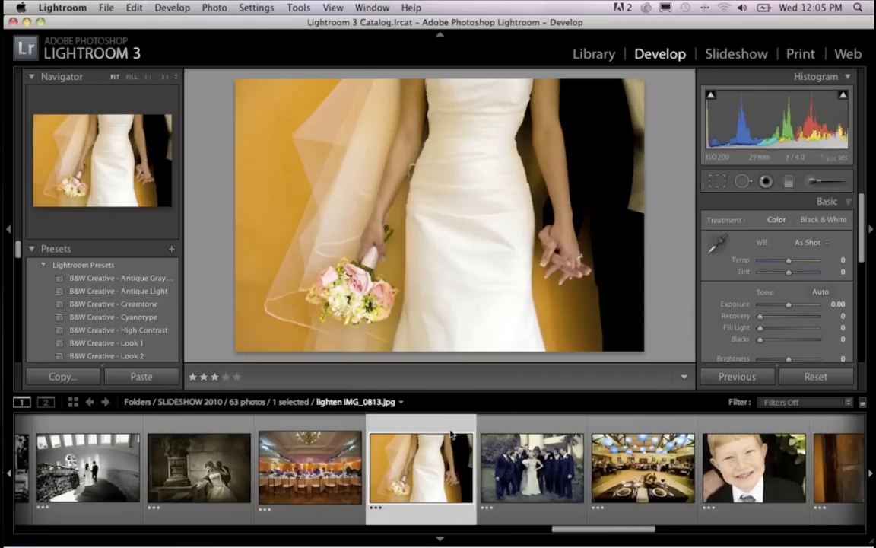
{"action": "scroll", "coordinate": [440, 449], "scroll_direction": "right", "scroll_amount": 15}
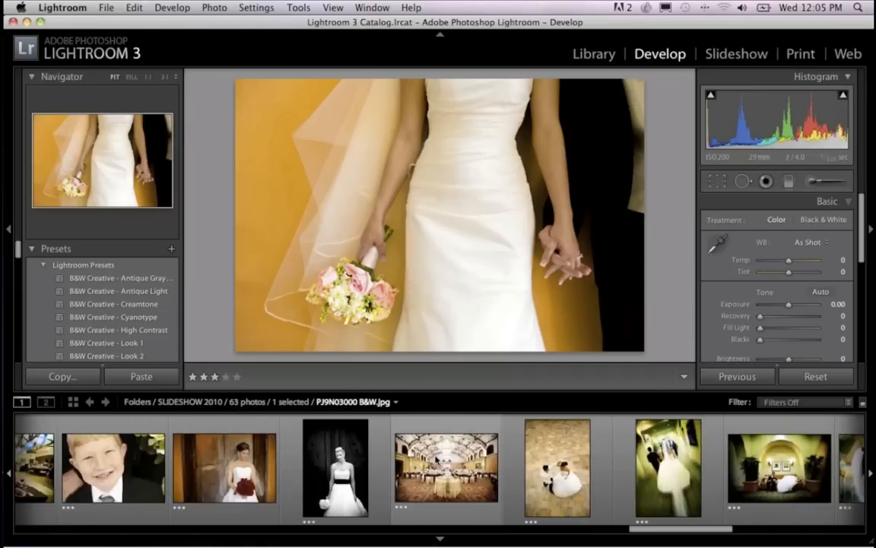
{"action": "scroll", "coordinate": [435, 459], "scroll_direction": "right", "scroll_amount": 20}
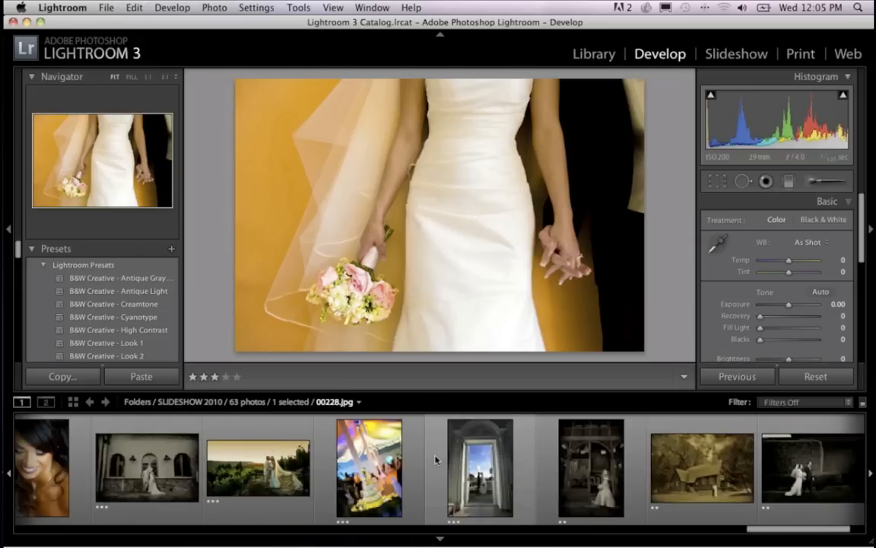
{"action": "scroll", "coordinate": [436, 459], "scroll_direction": "right", "scroll_amount": 20}
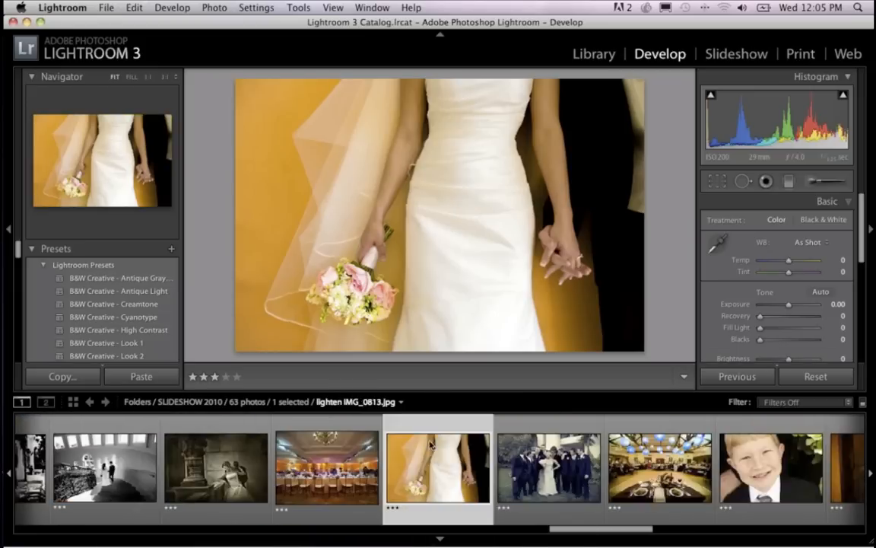
{"action": "scroll", "coordinate": [420, 452], "scroll_direction": "left", "scroll_amount": 20}
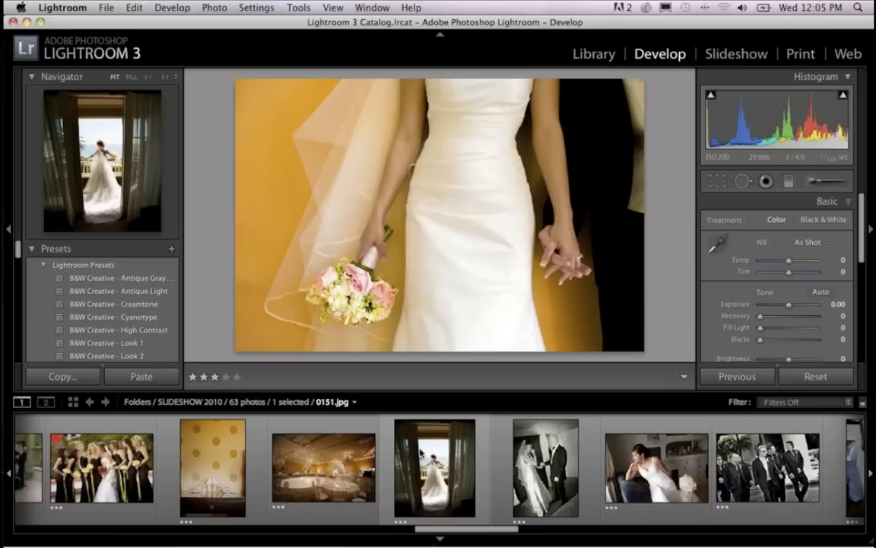
{"action": "scroll", "coordinate": [420, 451], "scroll_direction": "left", "scroll_amount": 20}
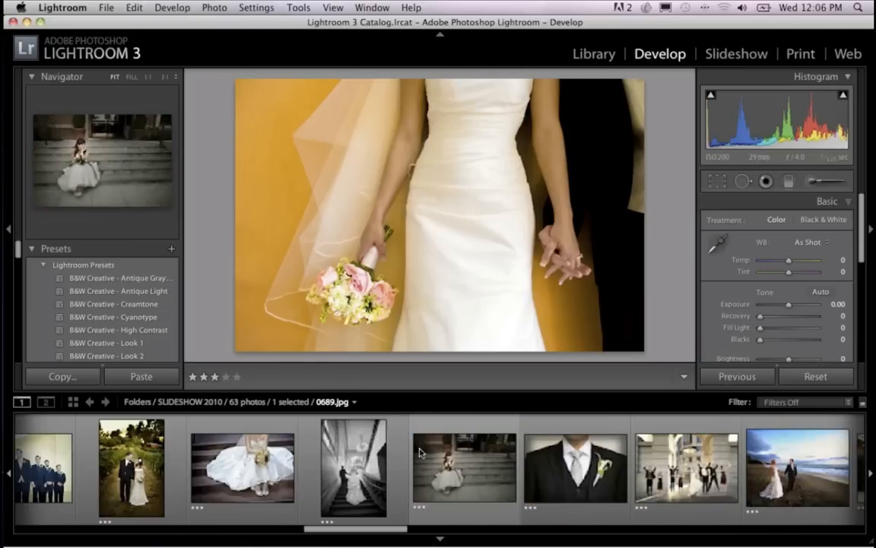
{"action": "scroll", "coordinate": [420, 451], "scroll_direction": "left", "scroll_amount": 10}
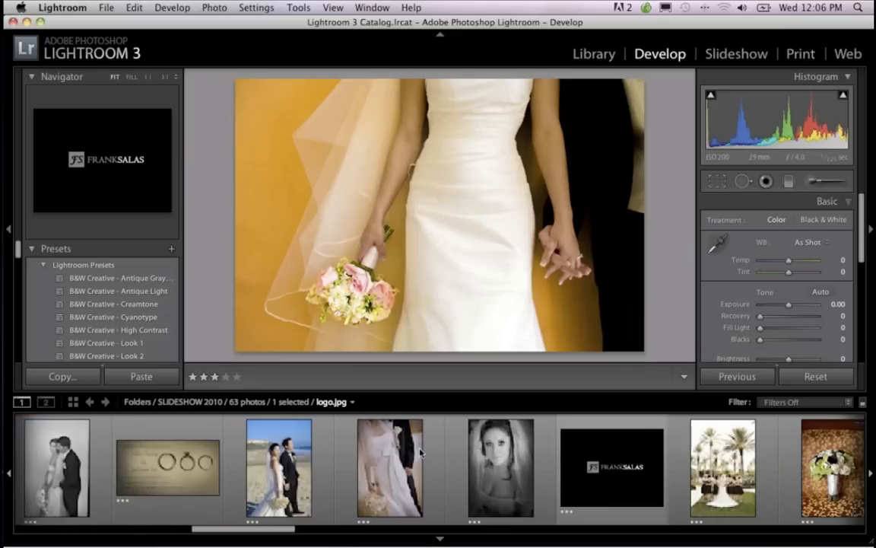
Step: Switch to the Library grid and open the Camera Raw samples folder
{"action": "key", "text": "g"}
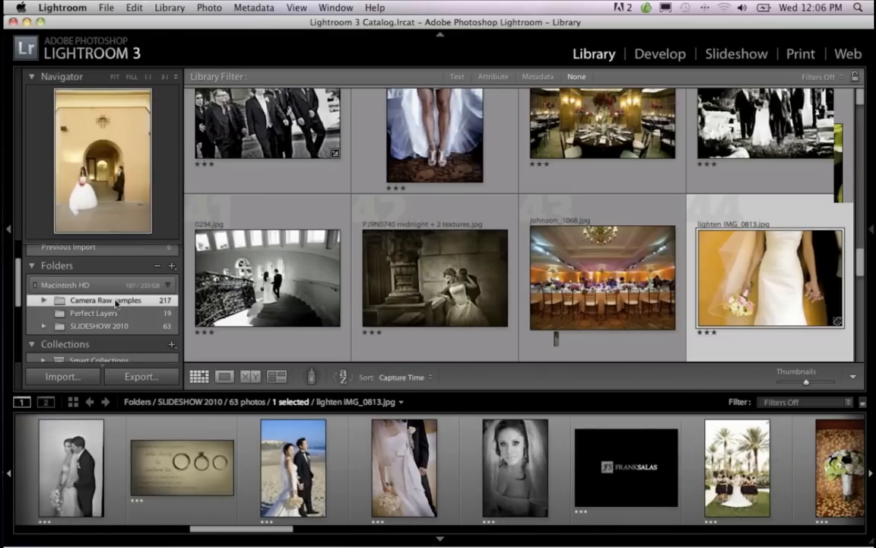
{"action": "left_click", "coordinate": [116, 302]}
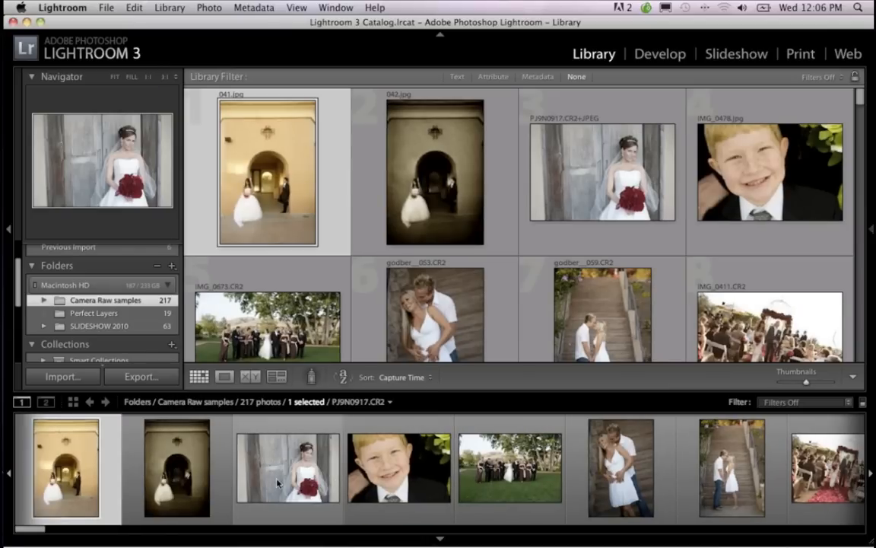
Step: Browse the Camera Raw samples filmstrip for a bridal close-up portrait to work with
{"action": "scroll", "coordinate": [305, 479], "scroll_direction": "right", "scroll_amount": 5}
{"action": "scroll", "coordinate": [322, 478], "scroll_direction": "right", "scroll_amount": 8}
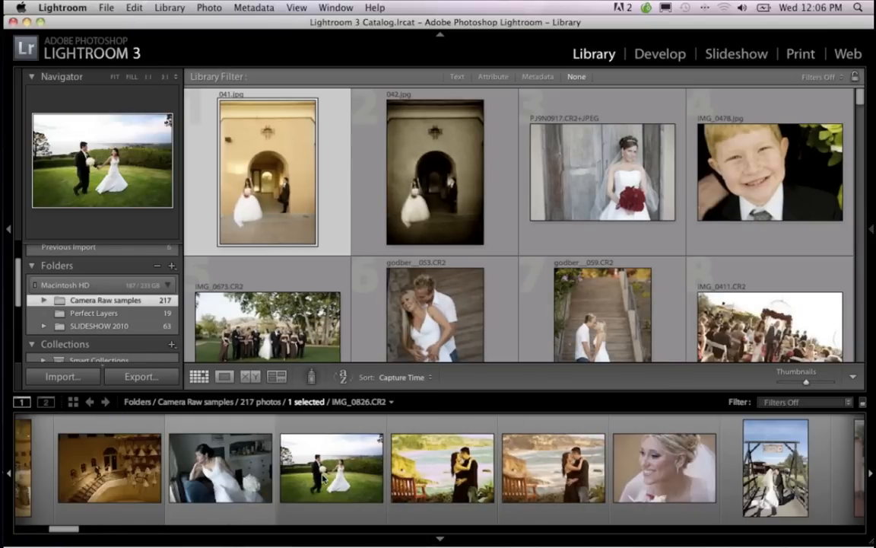
{"action": "scroll", "coordinate": [322, 478], "scroll_direction": "right", "scroll_amount": 8}
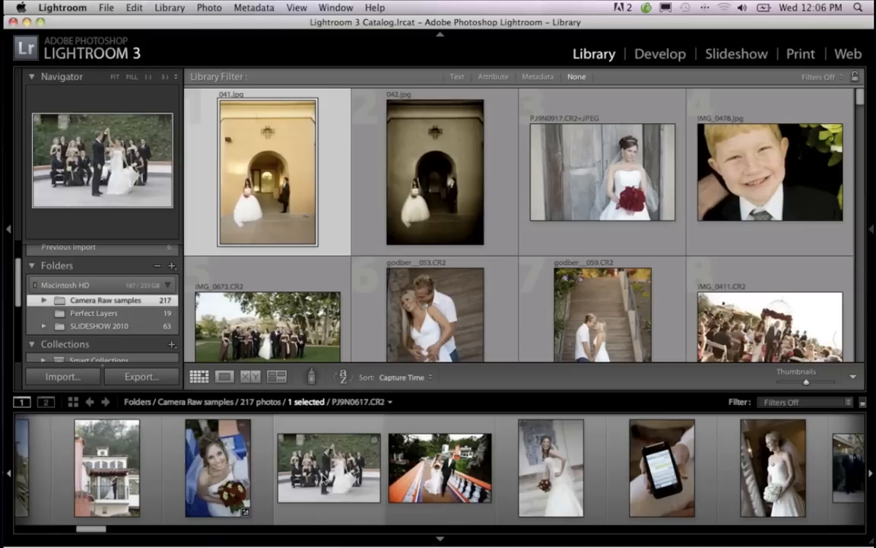
{"action": "scroll", "coordinate": [323, 478], "scroll_direction": "right", "scroll_amount": 8}
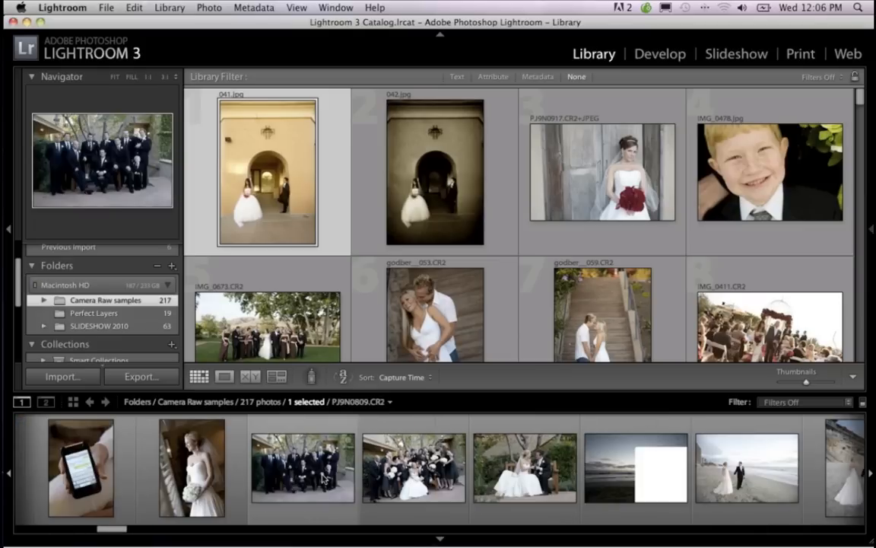
{"action": "scroll", "coordinate": [358, 485], "scroll_direction": "right", "scroll_amount": 3}
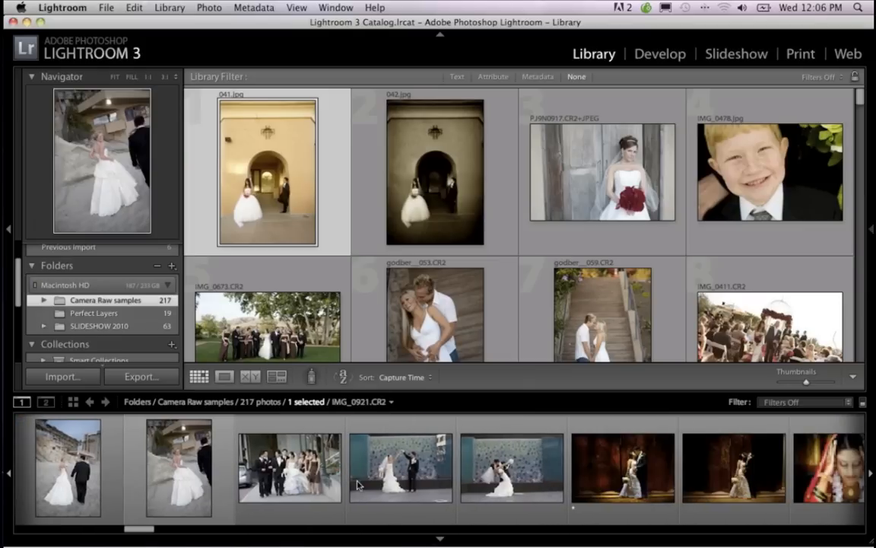
{"action": "scroll", "coordinate": [357, 485], "scroll_direction": "right", "scroll_amount": 15}
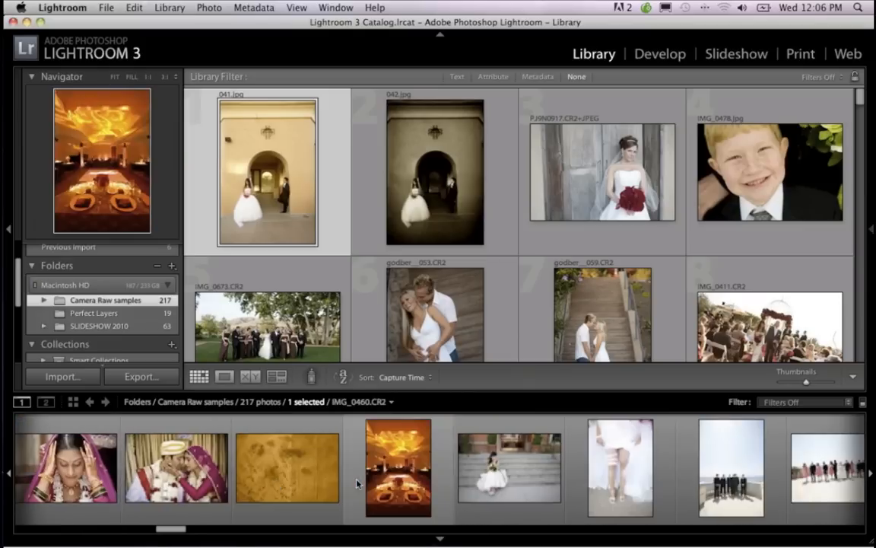
{"action": "scroll", "coordinate": [357, 482], "scroll_direction": "right", "scroll_amount": 4}
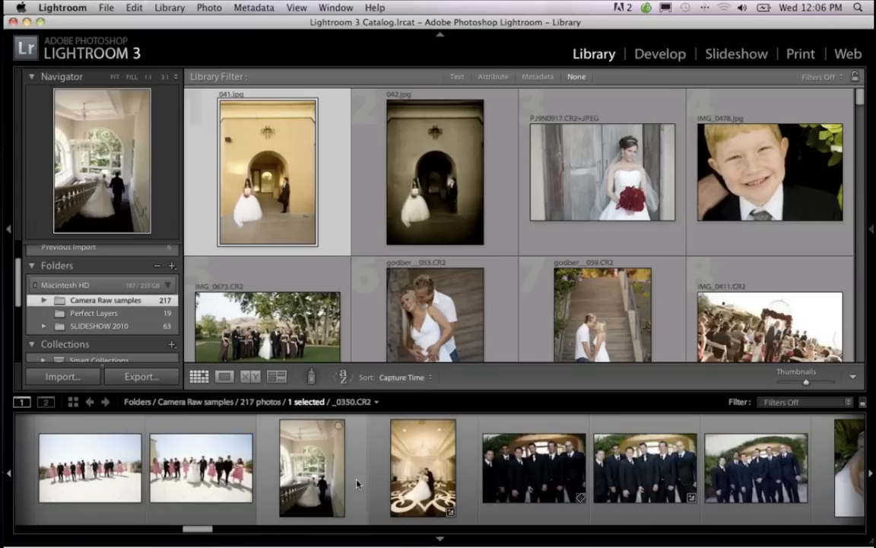
{"action": "scroll", "coordinate": [356, 481], "scroll_direction": "right", "scroll_amount": 3}
{"action": "scroll", "coordinate": [358, 484], "scroll_direction": "right", "scroll_amount": 2}
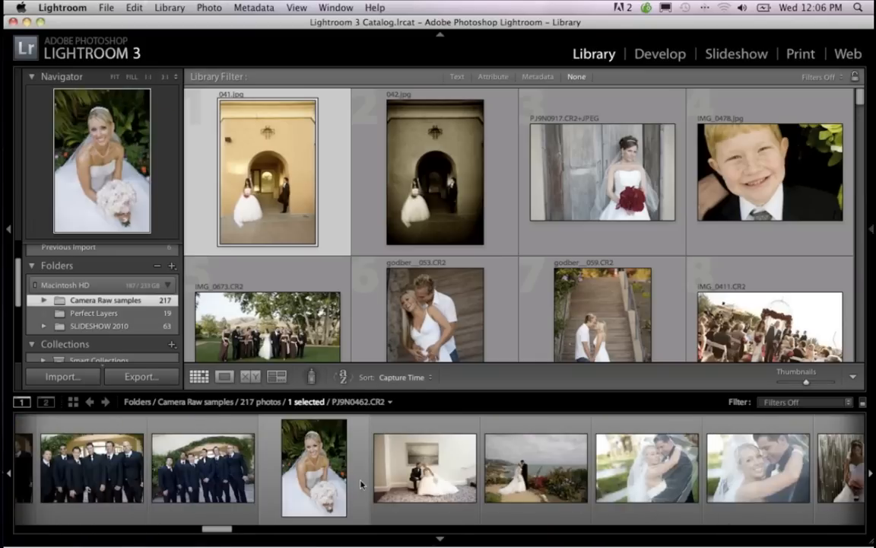
{"action": "scroll", "coordinate": [372, 484], "scroll_direction": "right", "scroll_amount": 7}
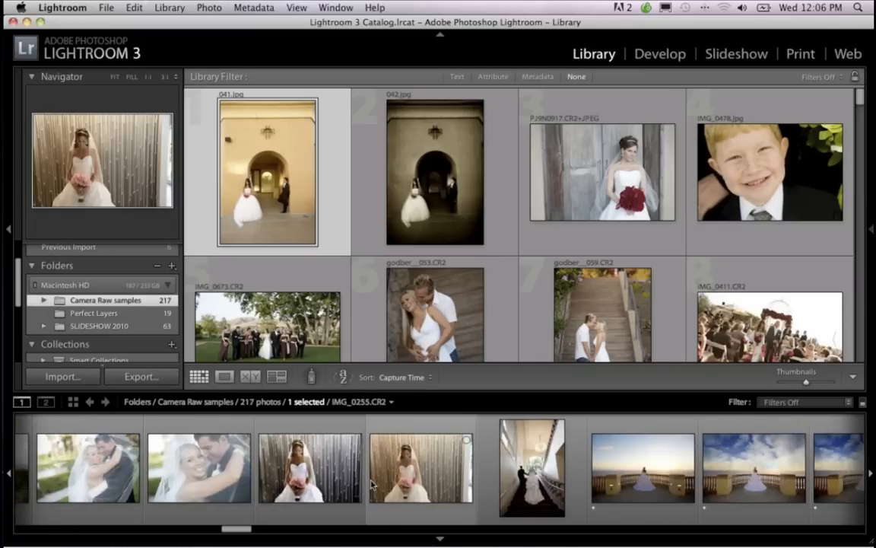
{"action": "scroll", "coordinate": [372, 485], "scroll_direction": "right", "scroll_amount": 10}
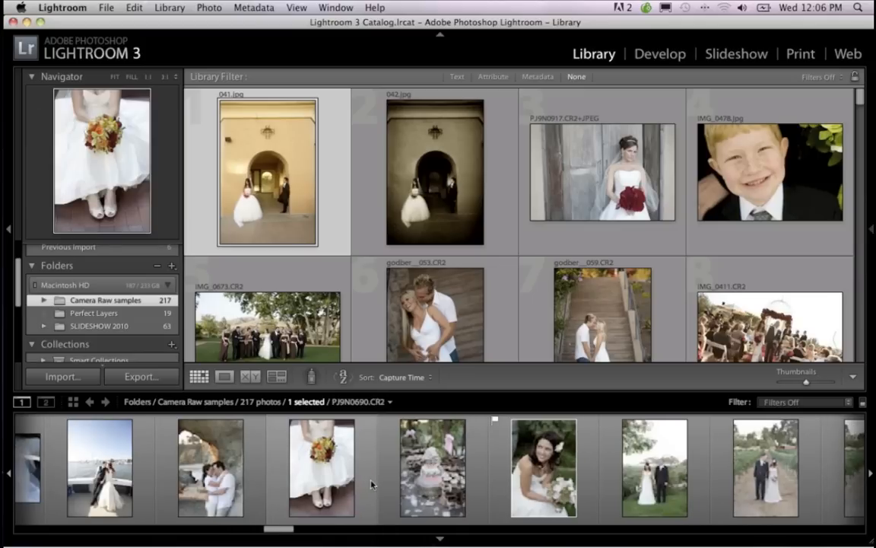
{"action": "scroll", "coordinate": [371, 484], "scroll_direction": "right", "scroll_amount": 6}
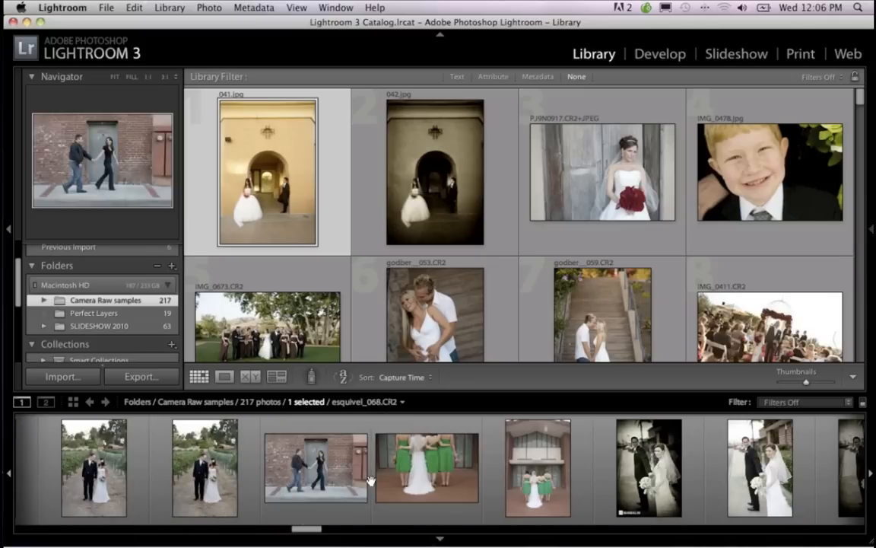
{"action": "scroll", "coordinate": [372, 485], "scroll_direction": "right", "scroll_amount": 10}
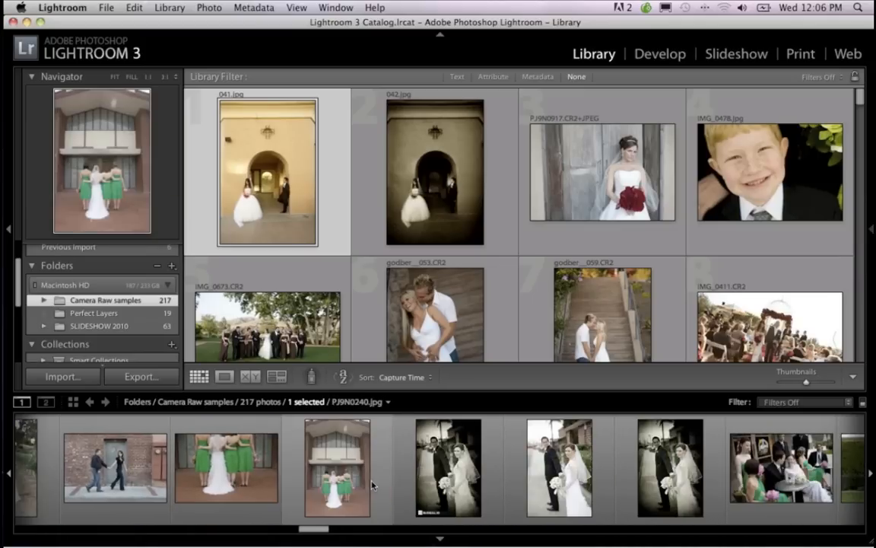
{"action": "scroll", "coordinate": [371, 485], "scroll_direction": "right", "scroll_amount": 10}
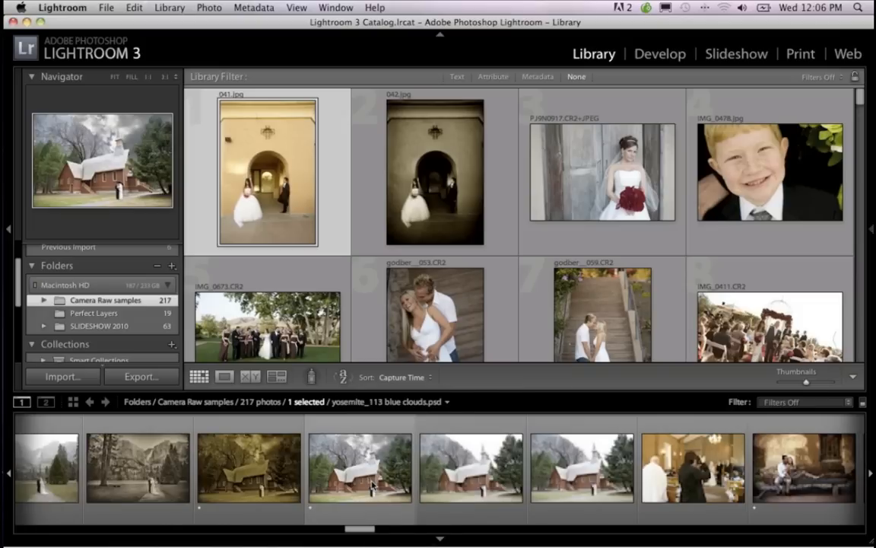
{"action": "scroll", "coordinate": [373, 485], "scroll_direction": "right", "scroll_amount": 10}
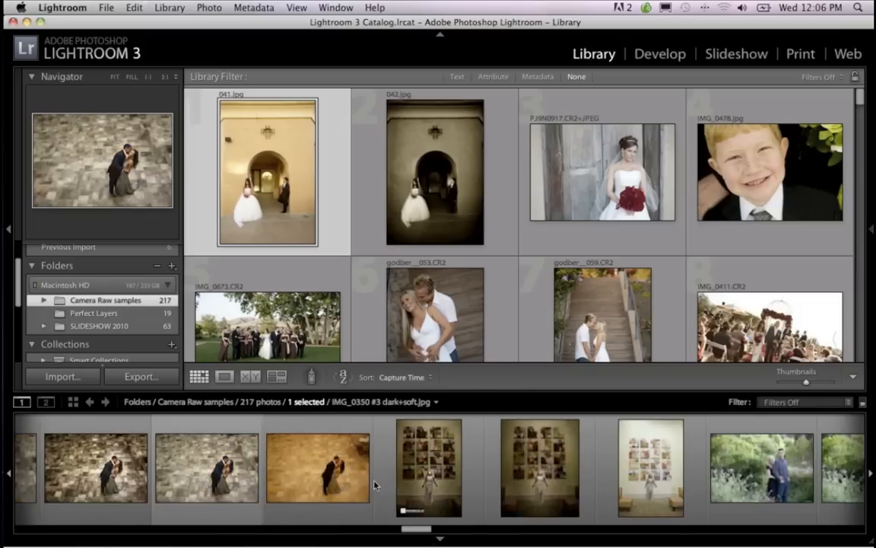
{"action": "scroll", "coordinate": [388, 485], "scroll_direction": "right", "scroll_amount": 10}
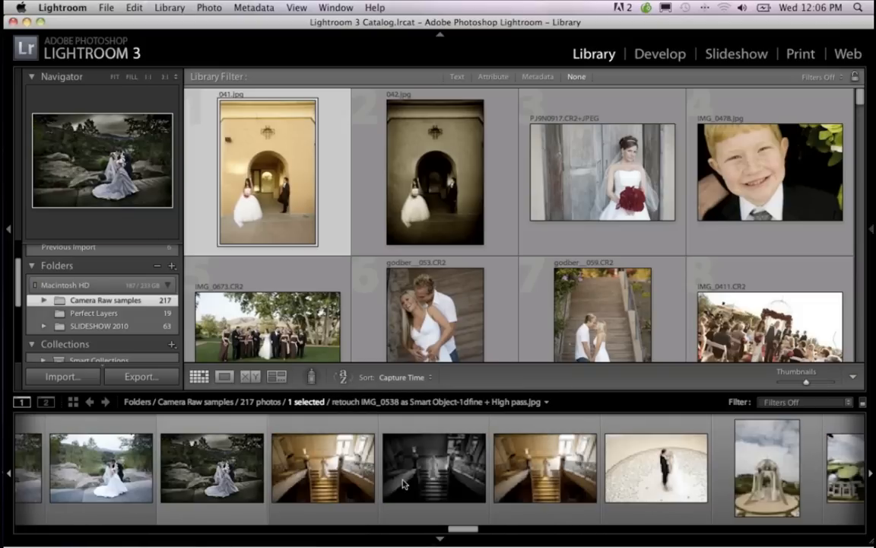
{"action": "scroll", "coordinate": [405, 483], "scroll_direction": "right", "scroll_amount": 10}
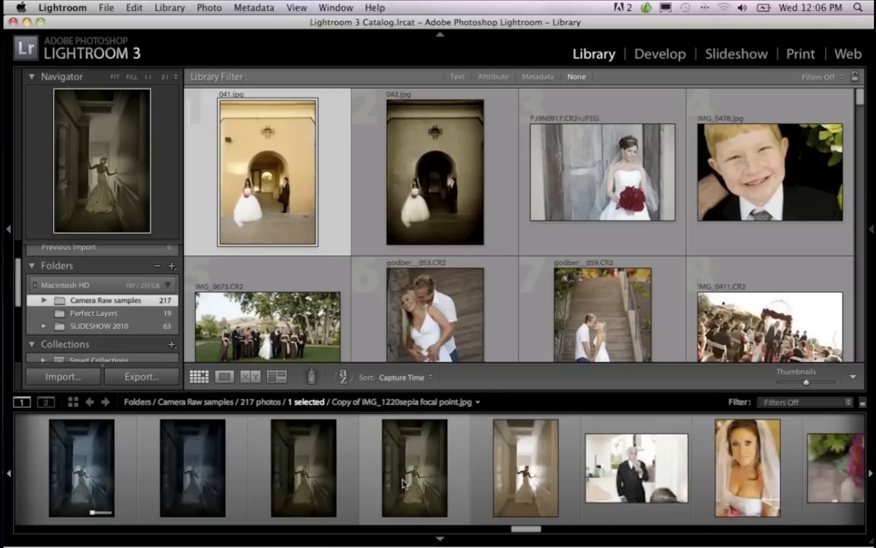
{"action": "scroll", "coordinate": [405, 484], "scroll_direction": "right", "scroll_amount": 10}
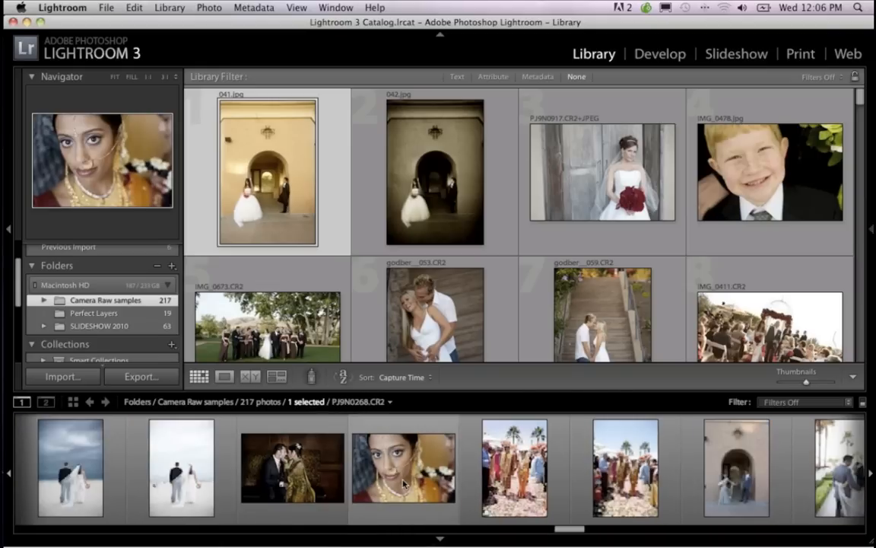
{"action": "scroll", "coordinate": [405, 485], "scroll_direction": "right", "scroll_amount": 10}
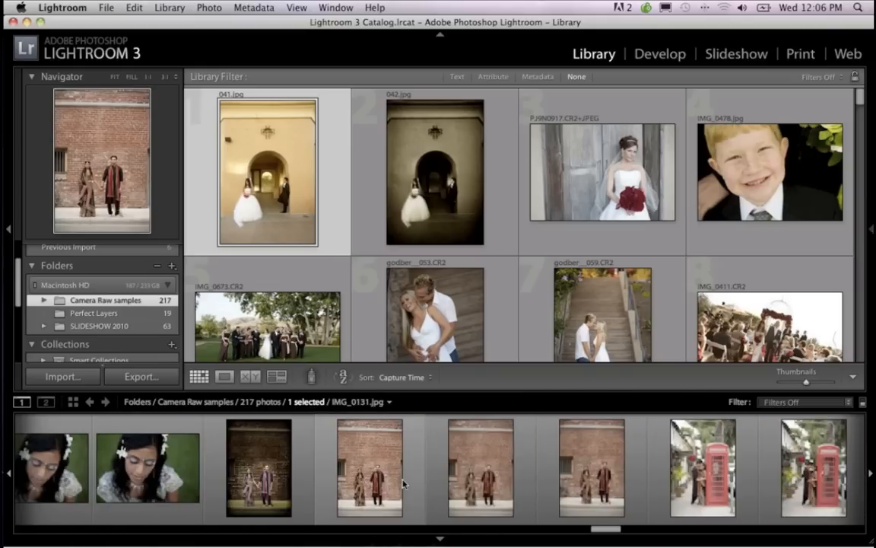
{"action": "scroll", "coordinate": [405, 484], "scroll_direction": "right", "scroll_amount": 8}
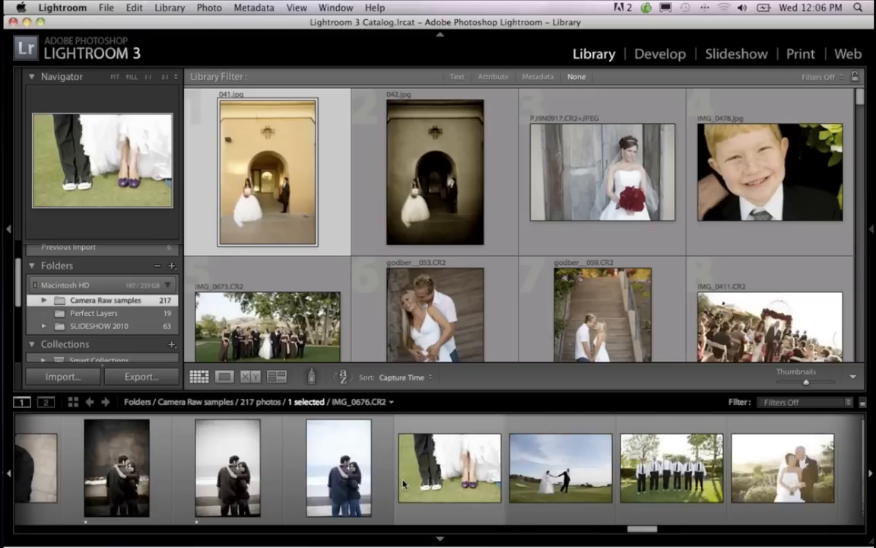
{"action": "scroll", "coordinate": [405, 484], "scroll_direction": "right", "scroll_amount": 6}
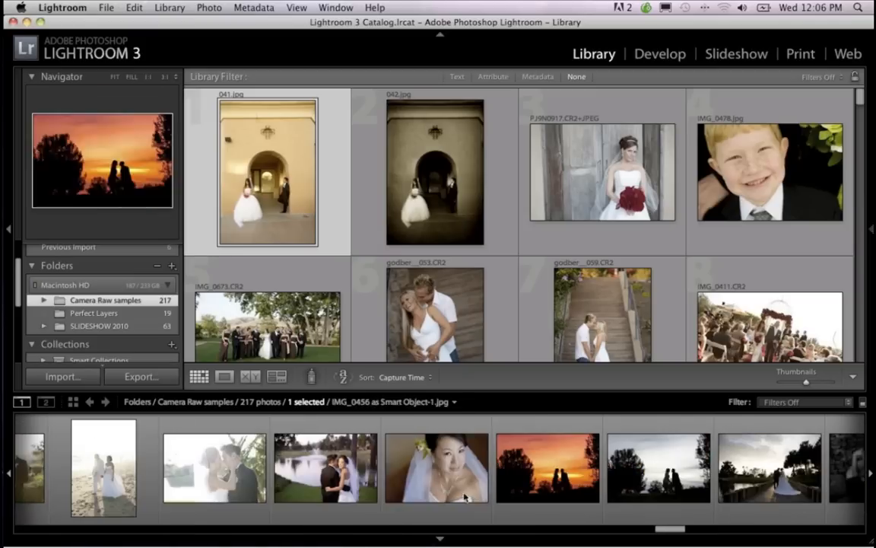
Step: Open the veiled bride portrait PJ9N0282.CR2 in Develop and hide the Navigator and Presets side panel
{"action": "left_click", "coordinate": [404, 454]}
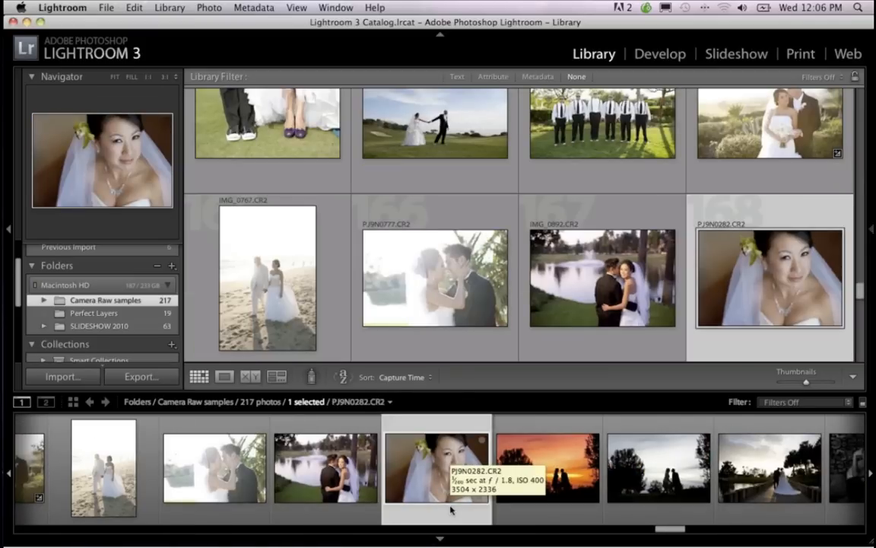
{"action": "key", "text": "d"}
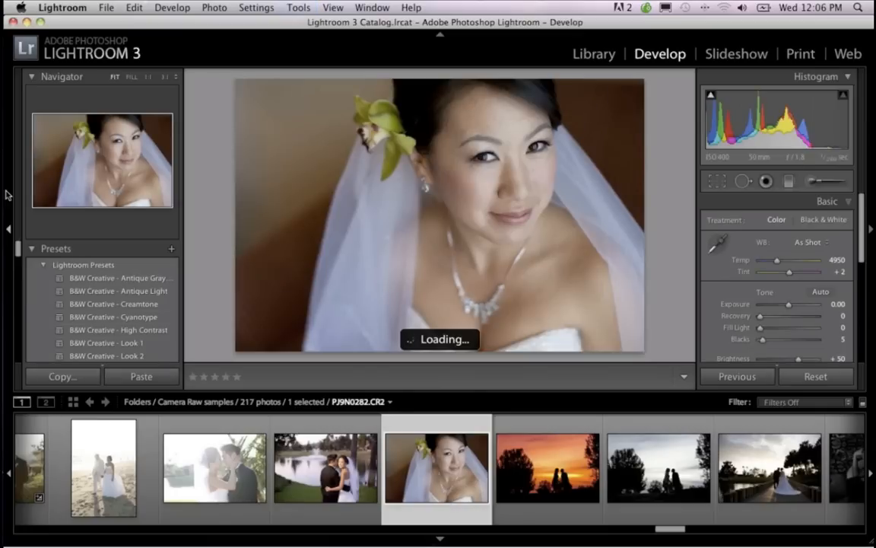
{"action": "left_click", "coordinate": [7, 227]}
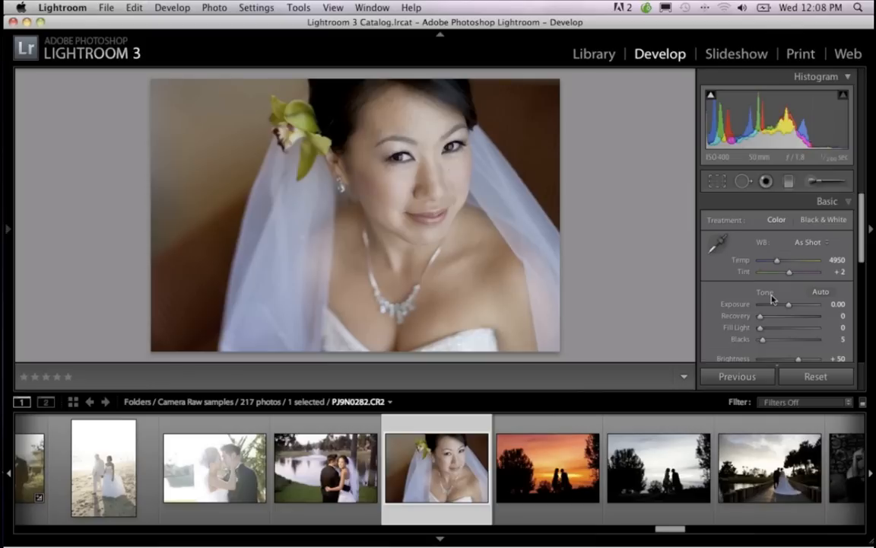
Step: View the silhouette photo IMG_0456.CR2 and its orange-sky version, IMG_0456 as Smart Object-1.jpg, in Develop
{"action": "scroll", "coordinate": [458, 516], "scroll_direction": "down", "scroll_amount": 3}
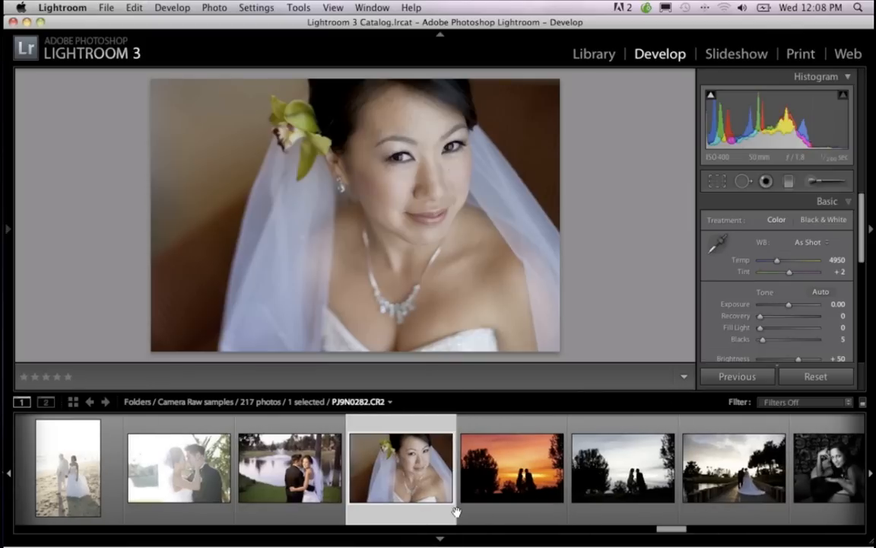
{"action": "scroll", "coordinate": [458, 516], "scroll_direction": "down", "scroll_amount": 4}
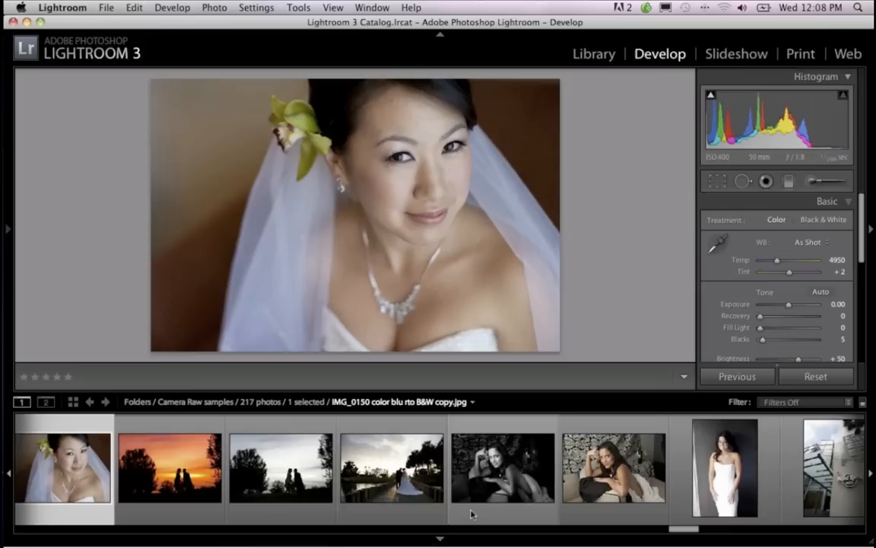
{"action": "left_click", "coordinate": [322, 514]}
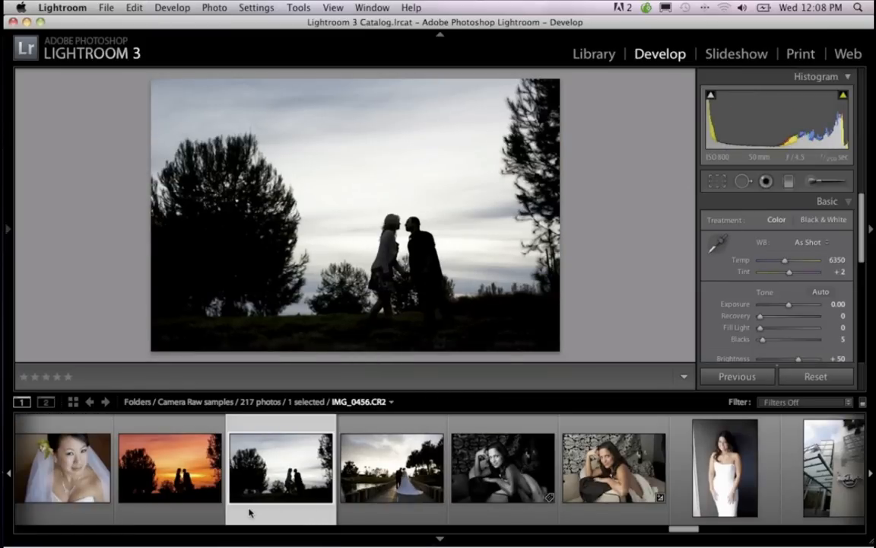
{"action": "left_click", "coordinate": [204, 513]}
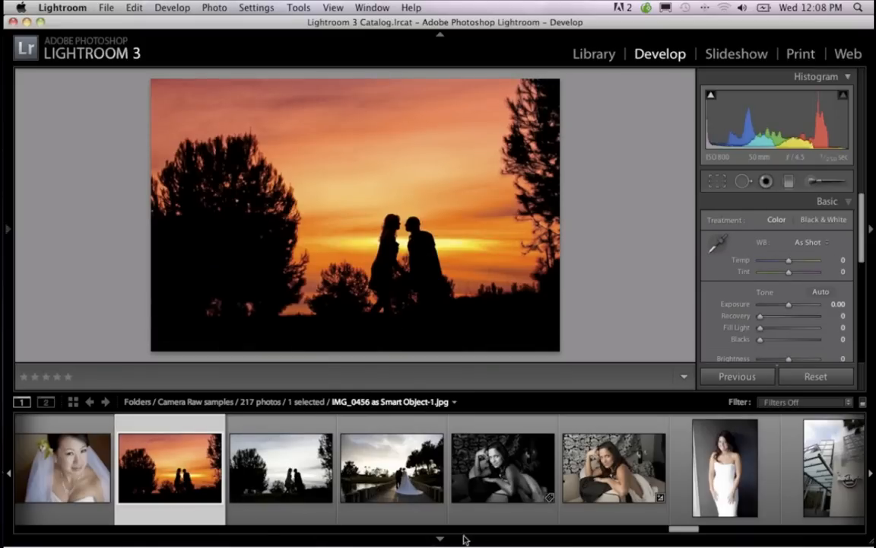
Step: View the reclining portrait IMG_0150.CR2 and its black-and-white version, IMG_0150 color blu rto B&W copy.jpg
{"action": "left_click", "coordinate": [588, 523]}
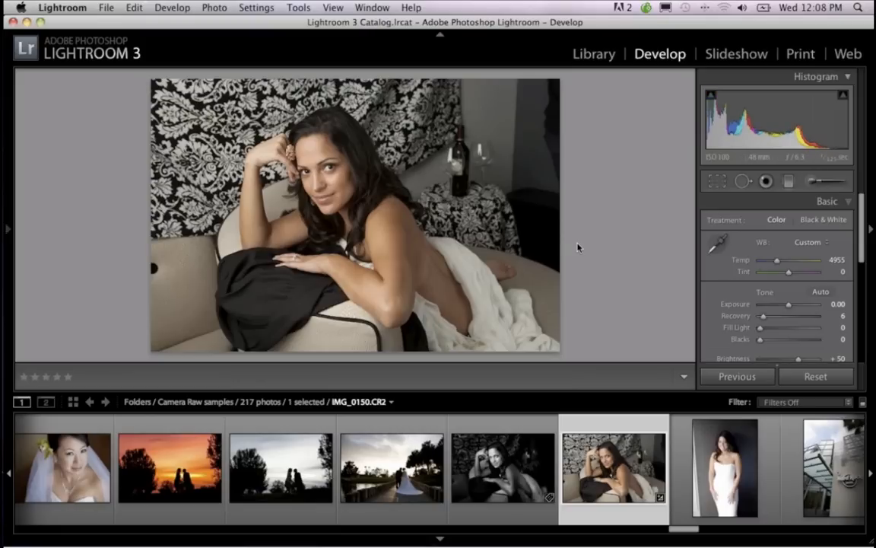
{"action": "left_click", "coordinate": [502, 426]}
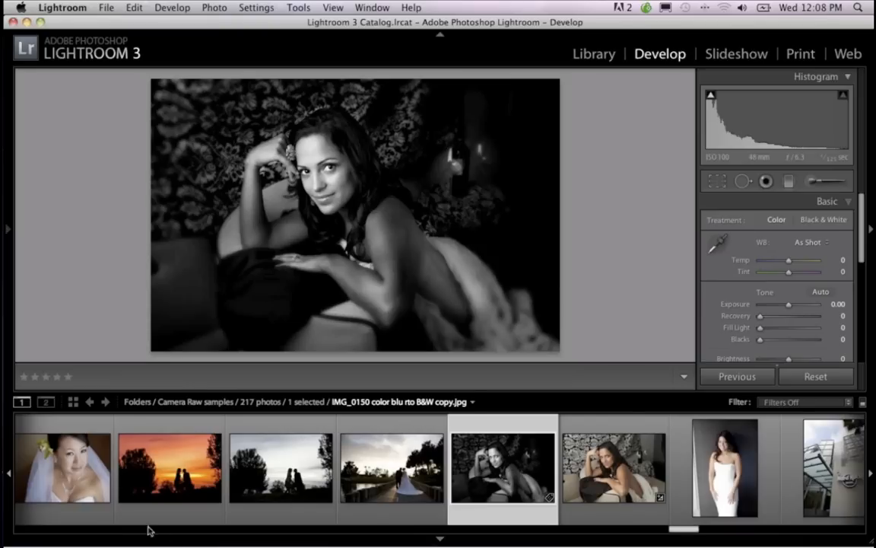
Step: Select the veiled bride portrait PJ9N0282.CR2 and set its white balance to Temp 5500 and Tint 0
{"action": "left_click", "coordinate": [103, 518]}
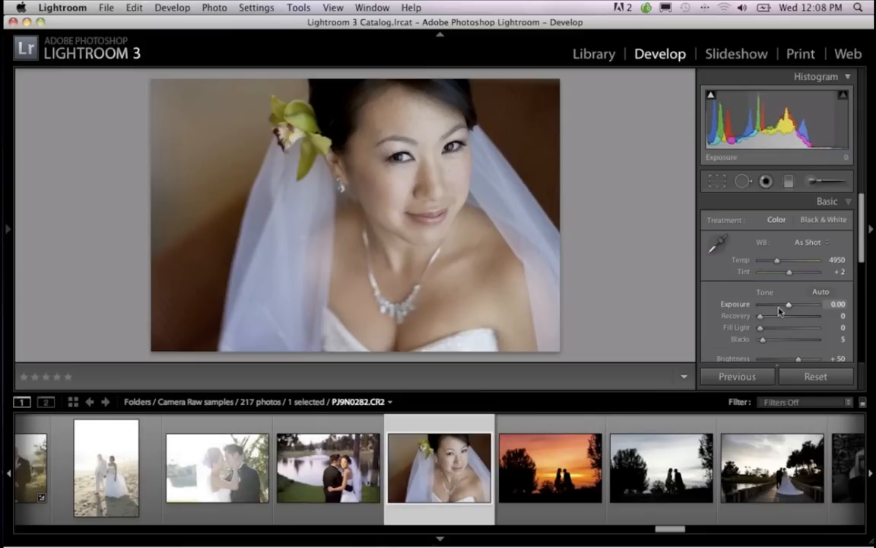
{"action": "left_click_drag", "start_coordinate": [780, 264], "coordinate": [782, 265]}
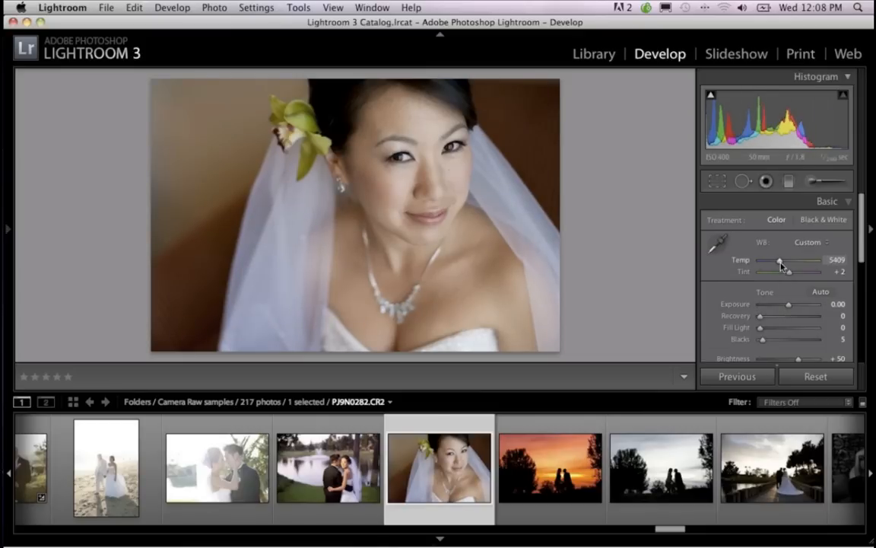
{"action": "left_click", "coordinate": [720, 245]}
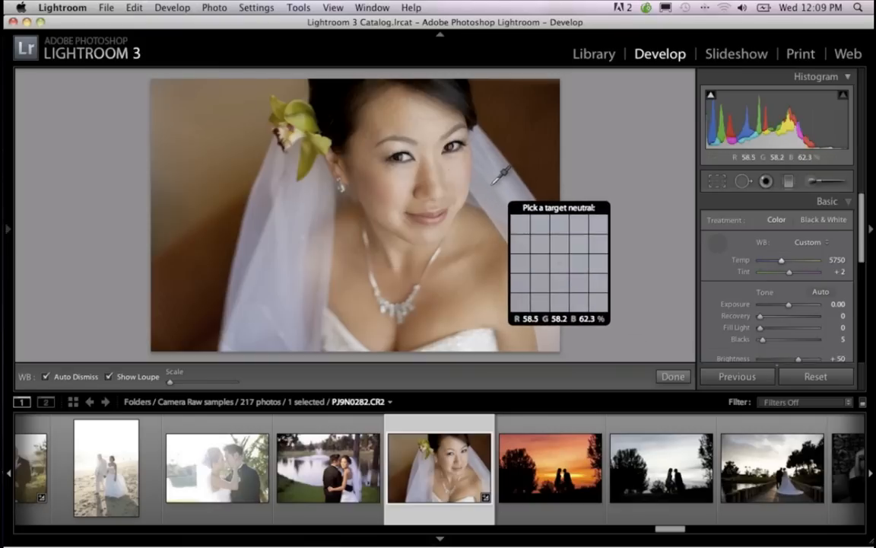
{"action": "left_click", "coordinate": [720, 244]}
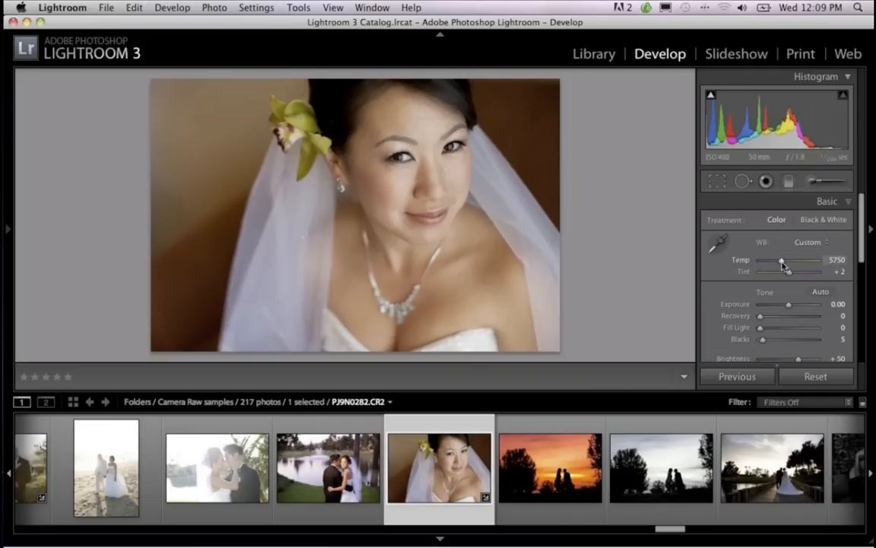
{"action": "left_click_drag", "start_coordinate": [783, 263], "coordinate": [781, 265]}
{"action": "left_click", "coordinate": [837, 260]}
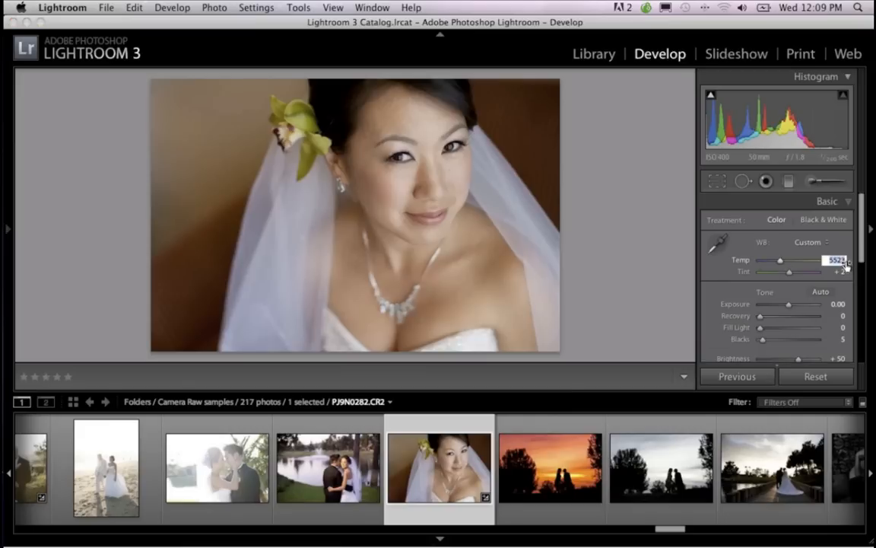
{"action": "type", "text": "5500"}
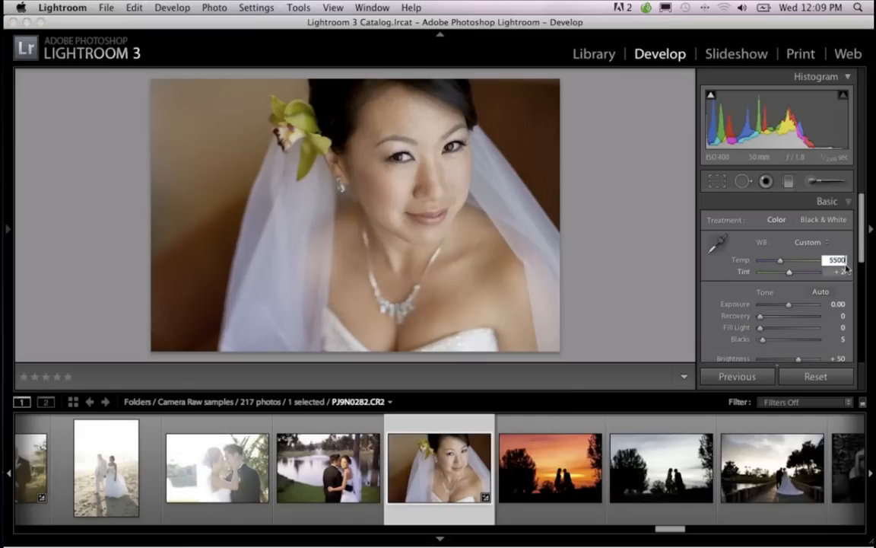
{"action": "key", "text": "Return"}
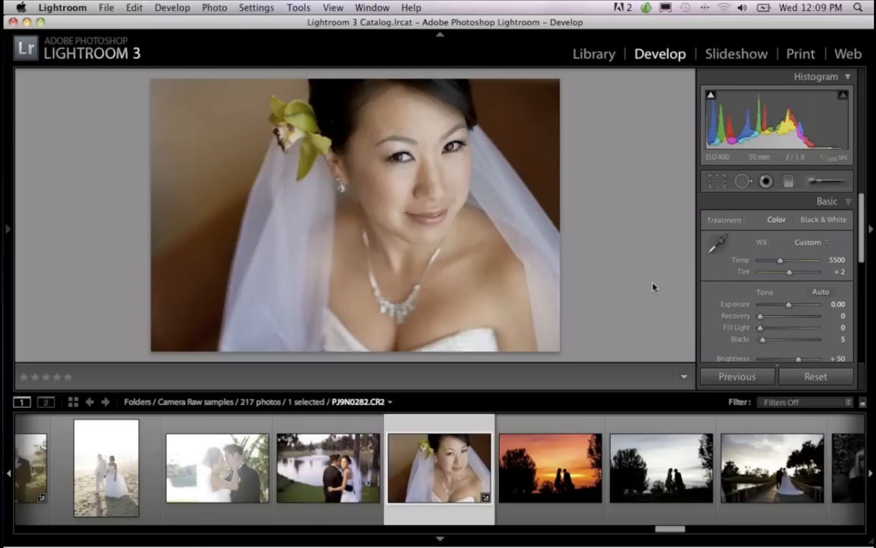
{"action": "left_click_drag", "start_coordinate": [792, 277], "coordinate": [791, 277]}
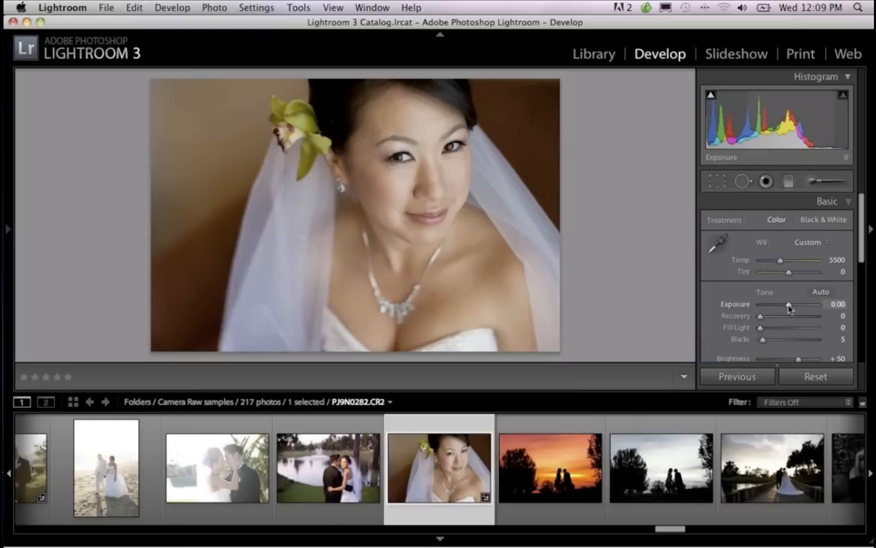
Step: Set the bride portrait's tone to Exposure 0.00, Recovery 1, Fill Light 7 and Blacks 1
{"action": "left_click_drag", "start_coordinate": [789, 306], "coordinate": [788, 306]}
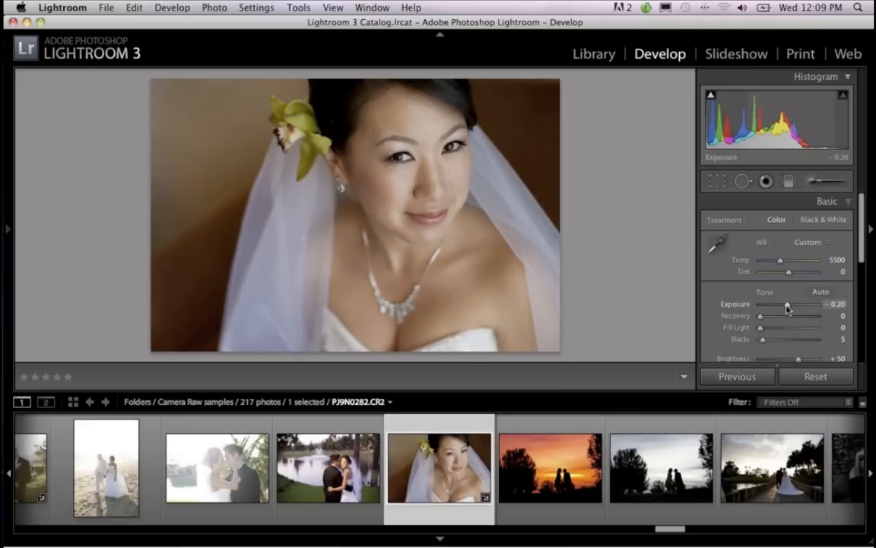
{"action": "left_click_drag", "start_coordinate": [788, 307], "coordinate": [789, 307]}
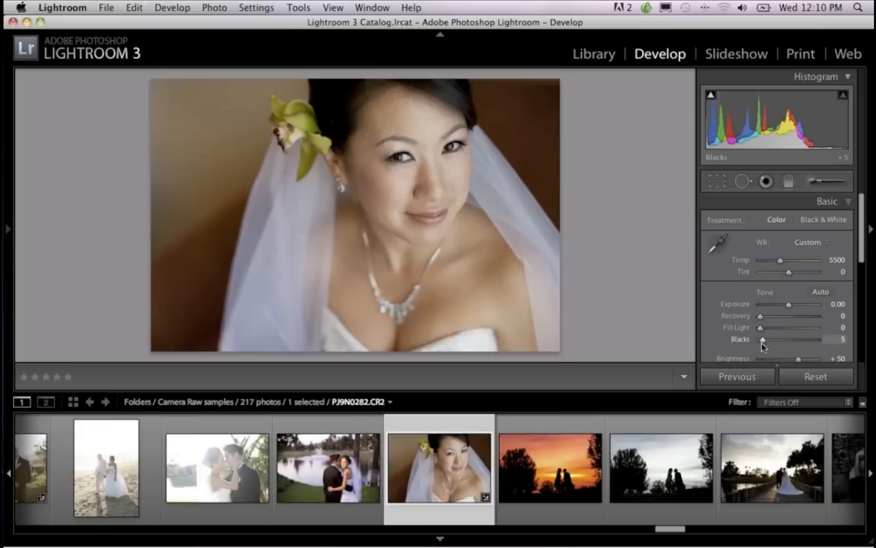
{"action": "mouse_move", "coordinate": [764, 345]}
{"action": "left_mouse_down"}
{"action": "mouse_move", "coordinate": [778, 346]}
{"action": "mouse_move", "coordinate": [761, 346]}
{"action": "left_mouse_up"}
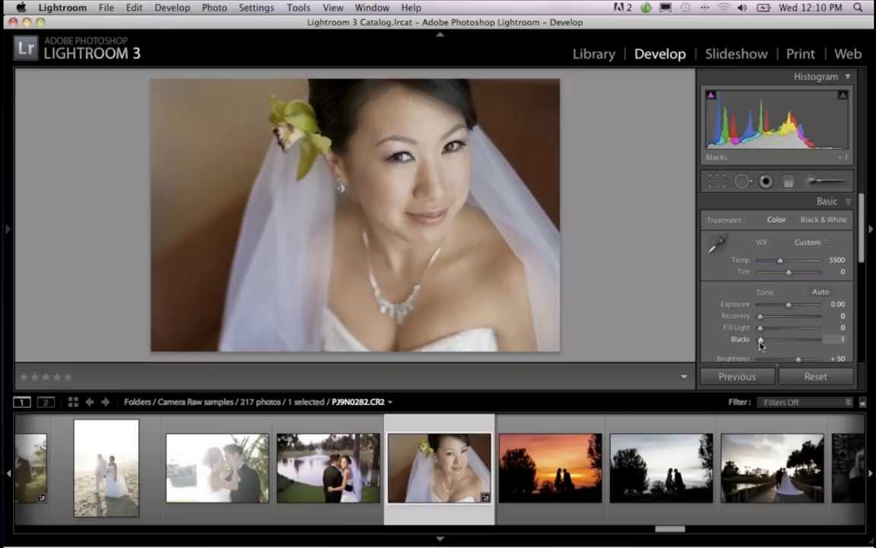
{"action": "mouse_move", "coordinate": [762, 346]}
{"action": "left_mouse_down"}
{"action": "mouse_move", "coordinate": [761, 316]}
{"action": "mouse_move", "coordinate": [765, 332]}
{"action": "left_mouse_up"}
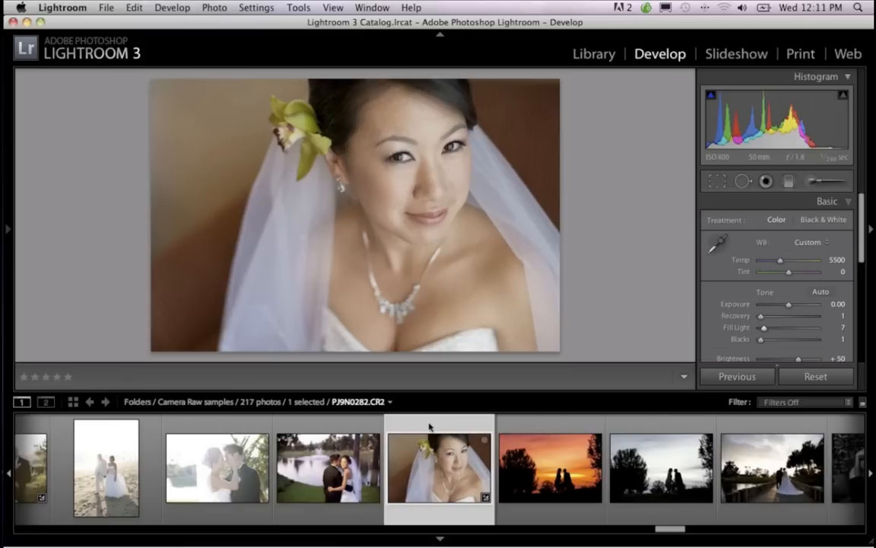
Step: Open the adjusted bride portrait in Adobe Photoshop CS5 despite the Camera Raw version notice, and enlarge its document window
{"action": "right_click", "coordinate": [430, 426]}
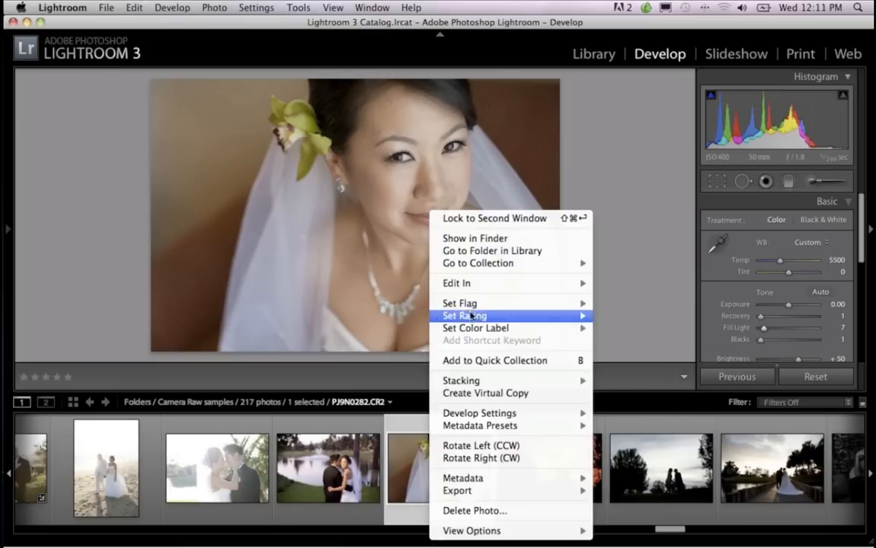
{"action": "mouse_move", "coordinate": [483, 286]}
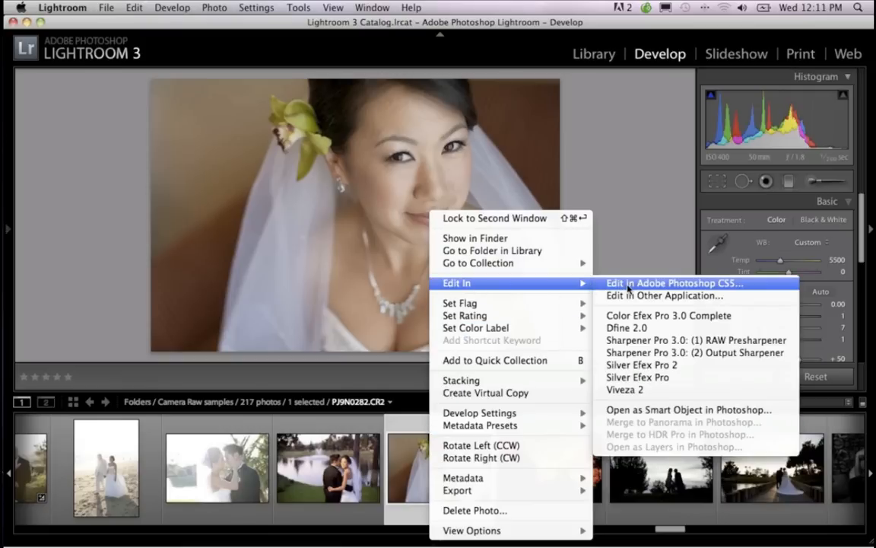
{"action": "left_click", "coordinate": [628, 286]}
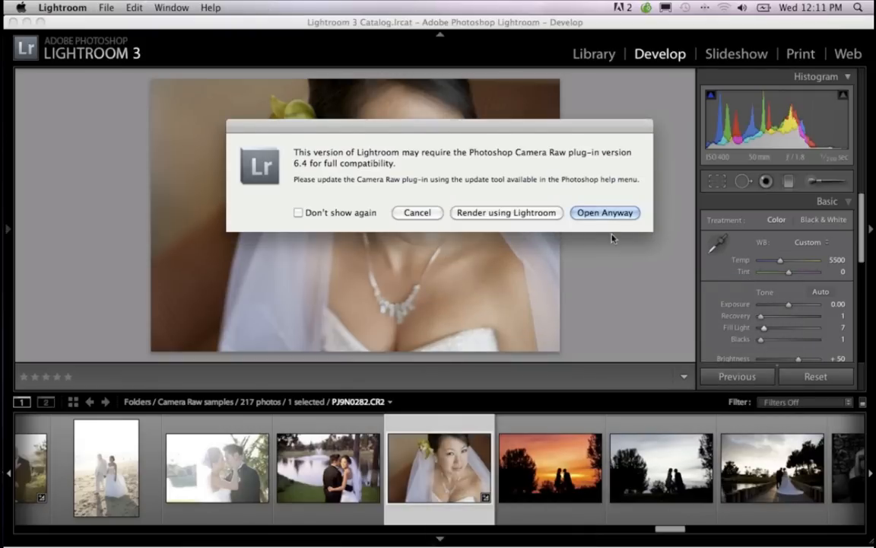
{"action": "left_click", "coordinate": [599, 215]}
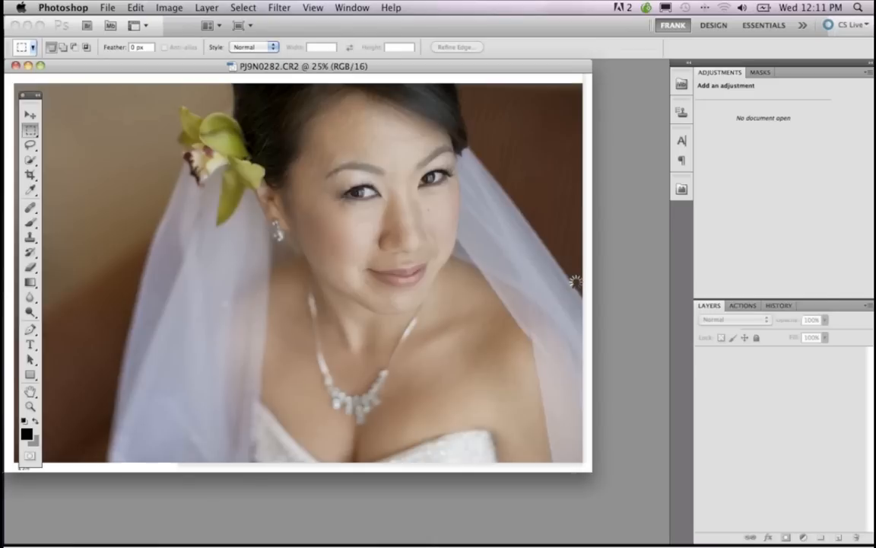
{"action": "left_click_drag", "start_coordinate": [593, 475], "coordinate": [630, 499]}
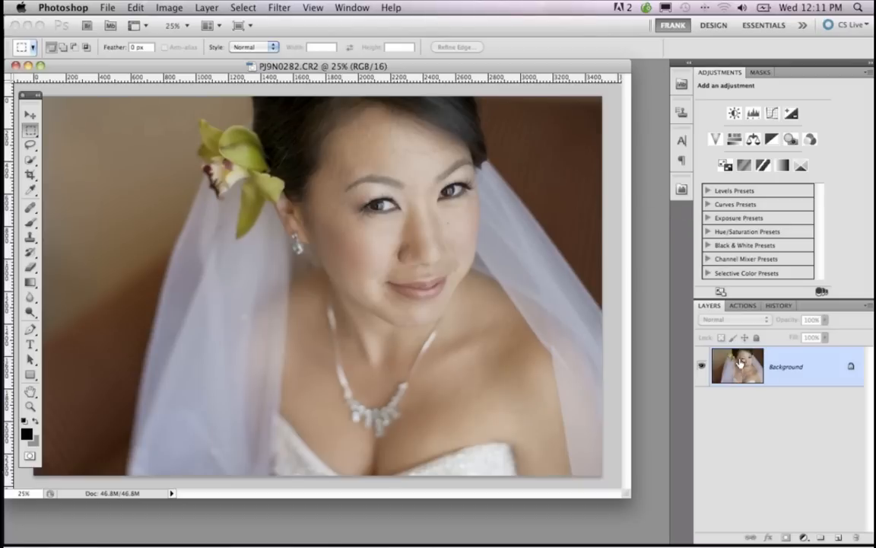
Step: Duplicate the Background layer and launch the onOne PhotoTools 2.6 plug-in on the copy
{"action": "left_click_drag", "start_coordinate": [740, 364], "coordinate": [839, 536]}
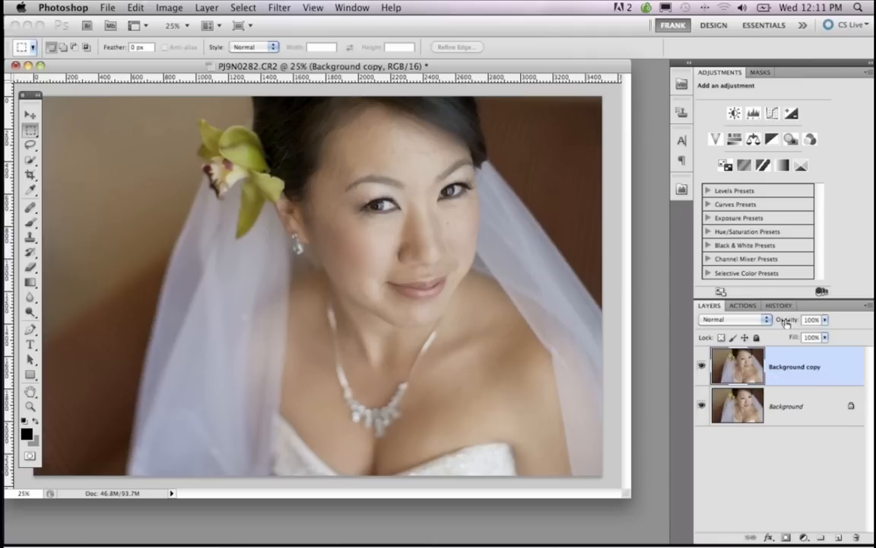
{"action": "left_click", "coordinate": [787, 320]}
{"action": "left_click", "coordinate": [683, 190]}
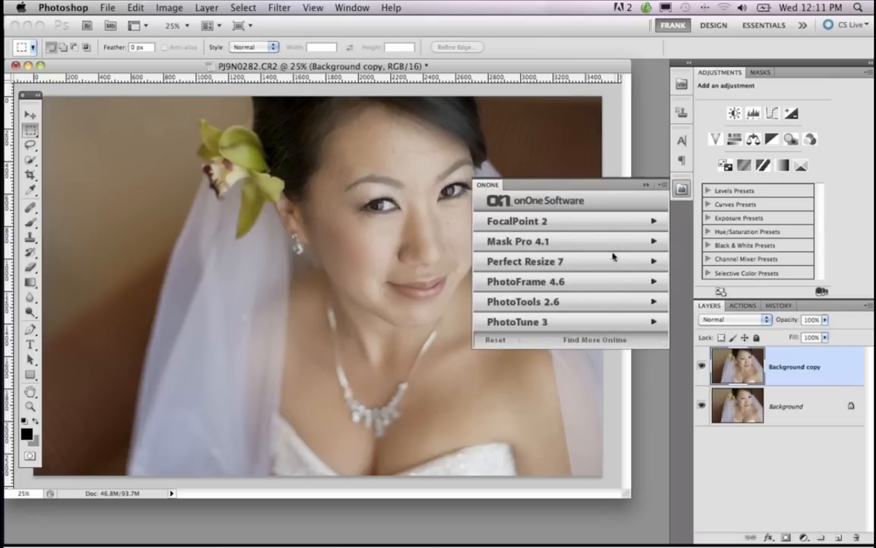
{"action": "left_click", "coordinate": [506, 304]}
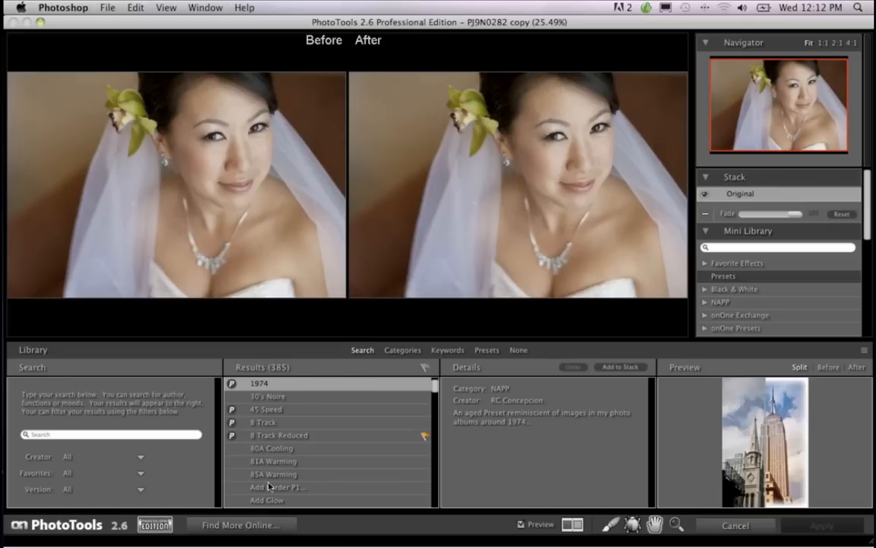
Step: Browse the PhotoTools effects library and check the description and preview of the Fall Enhancer effect
{"action": "scroll", "coordinate": [359, 431], "scroll_direction": "down", "scroll_amount": 10}
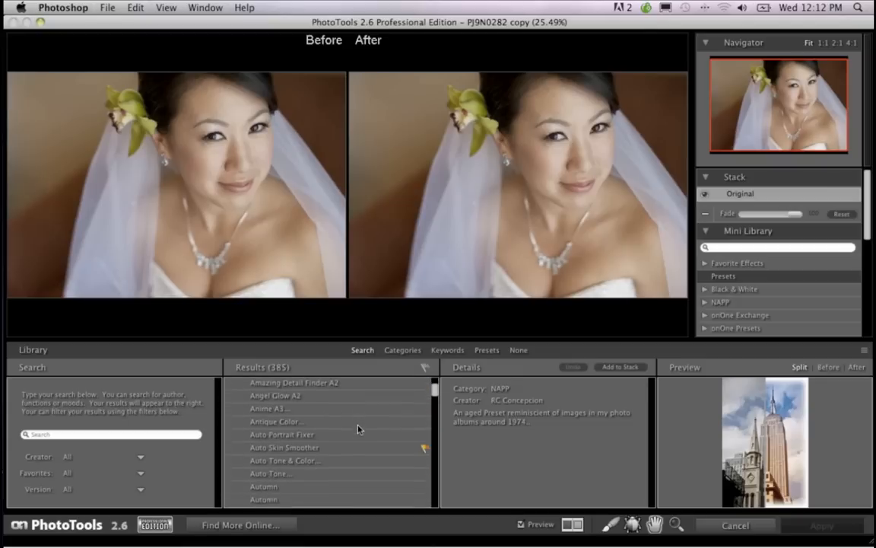
{"action": "scroll", "coordinate": [359, 430], "scroll_direction": "down", "scroll_amount": 10}
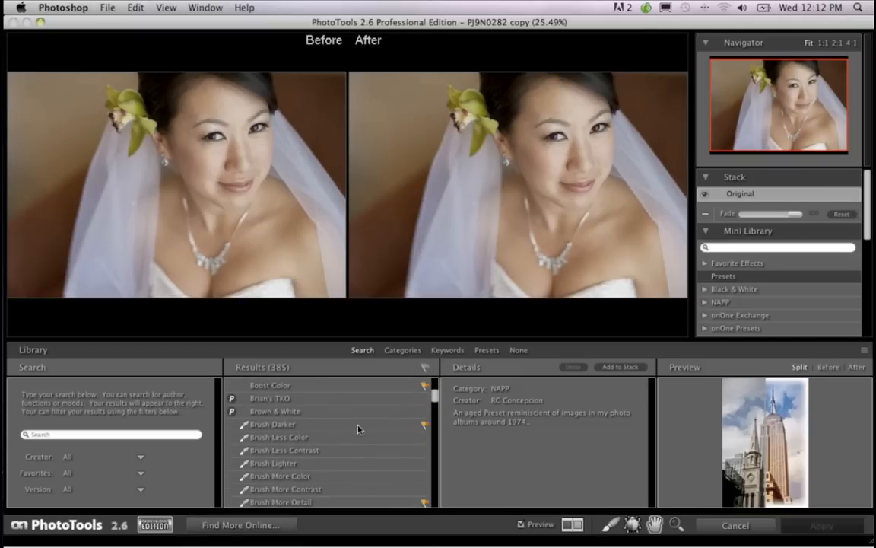
{"action": "scroll", "coordinate": [359, 430], "scroll_direction": "down", "scroll_amount": 10}
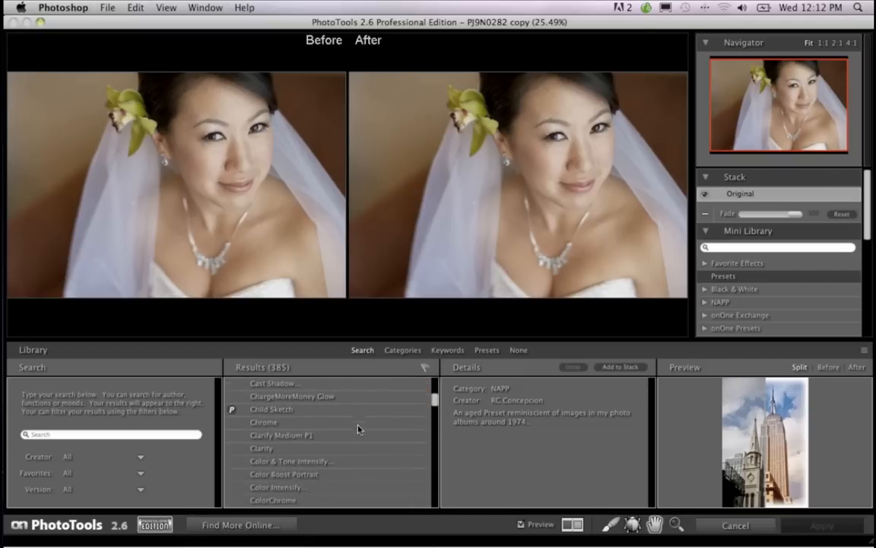
{"action": "scroll", "coordinate": [359, 430], "scroll_direction": "down", "scroll_amount": 10}
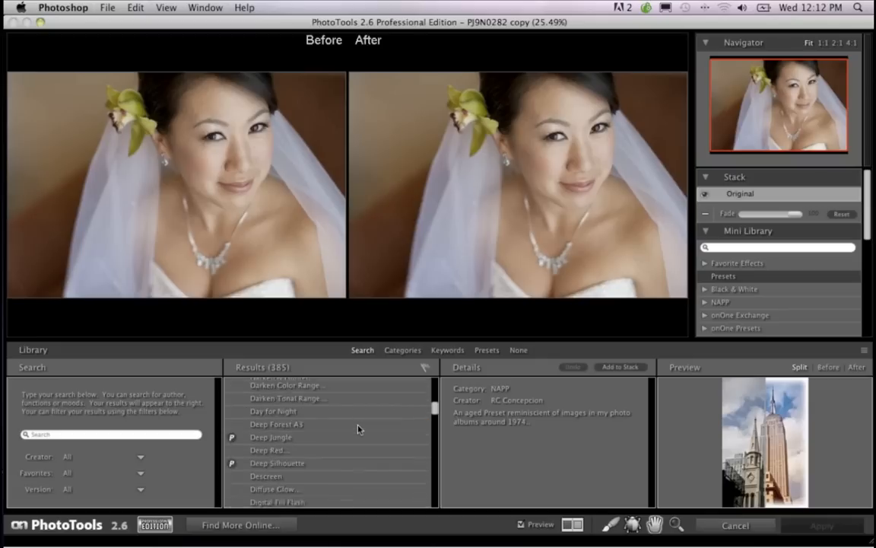
{"action": "scroll", "coordinate": [358, 429], "scroll_direction": "down", "scroll_amount": 10}
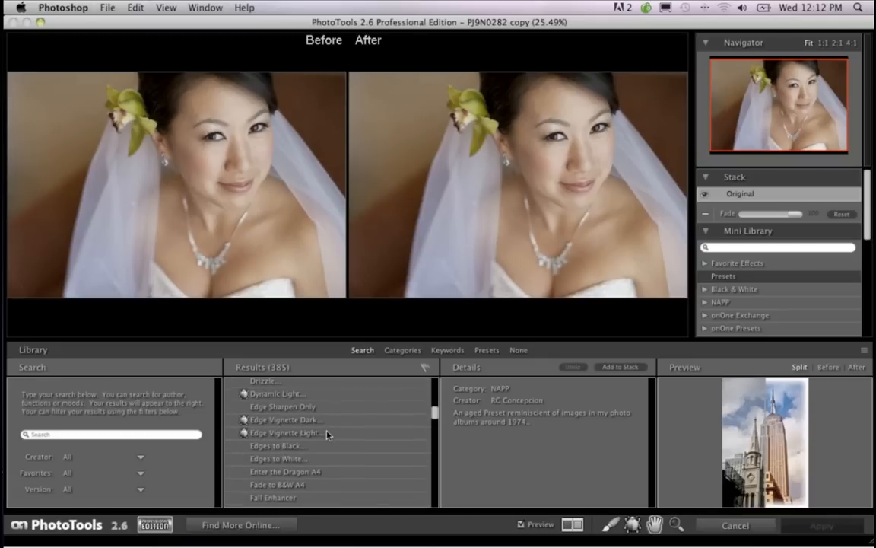
{"action": "scroll", "coordinate": [329, 434], "scroll_direction": "down", "scroll_amount": 1}
{"action": "left_click", "coordinate": [308, 419]}
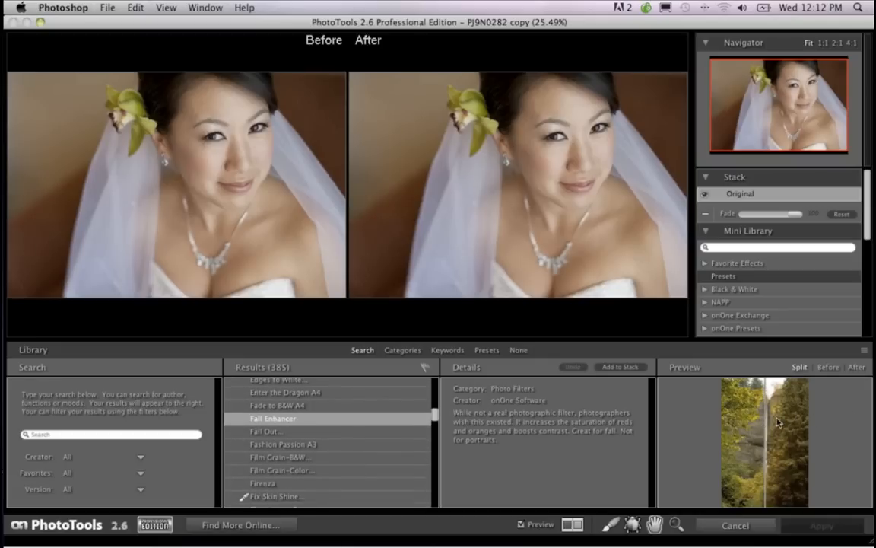
Step: Check the details and preview of a Film Grain effect, browse further through the library and return to its beginning
{"action": "scroll", "coordinate": [283, 421], "scroll_direction": "down", "scroll_amount": 4}
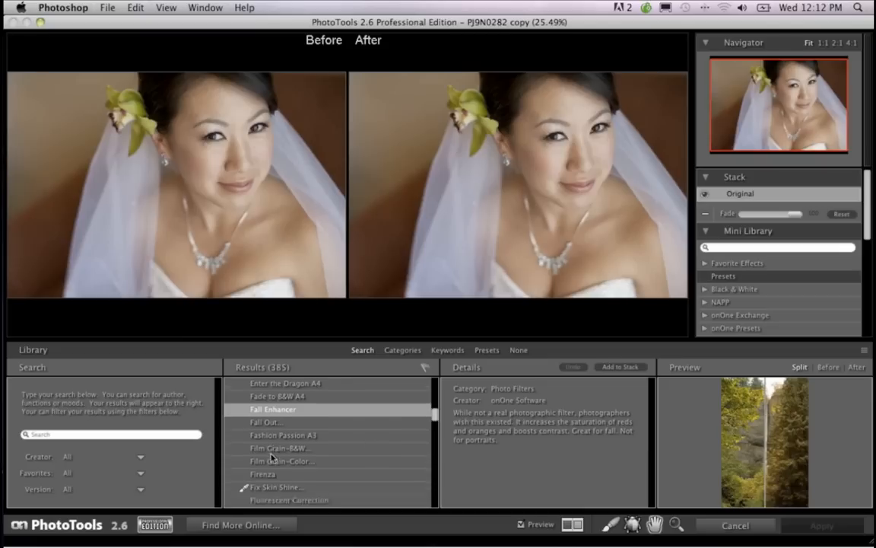
{"action": "left_click", "coordinate": [283, 417]}
{"action": "scroll", "coordinate": [283, 421], "scroll_direction": "down", "scroll_amount": 10}
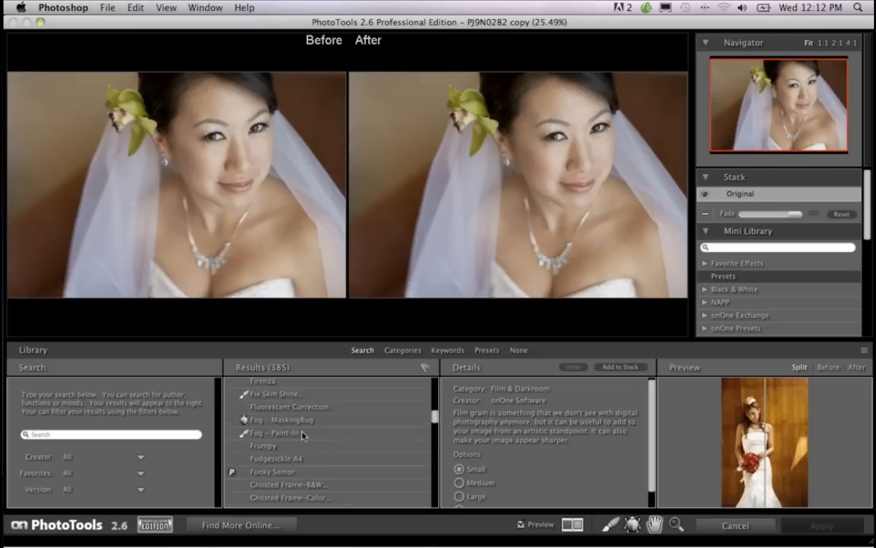
{"action": "scroll", "coordinate": [298, 429], "scroll_direction": "down", "scroll_amount": 8}
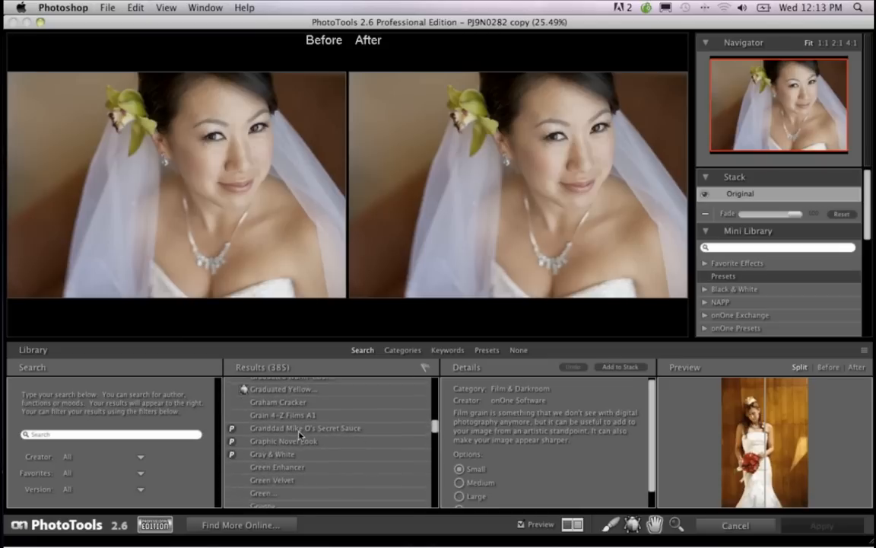
{"action": "scroll", "coordinate": [289, 418], "scroll_direction": "down", "scroll_amount": 12}
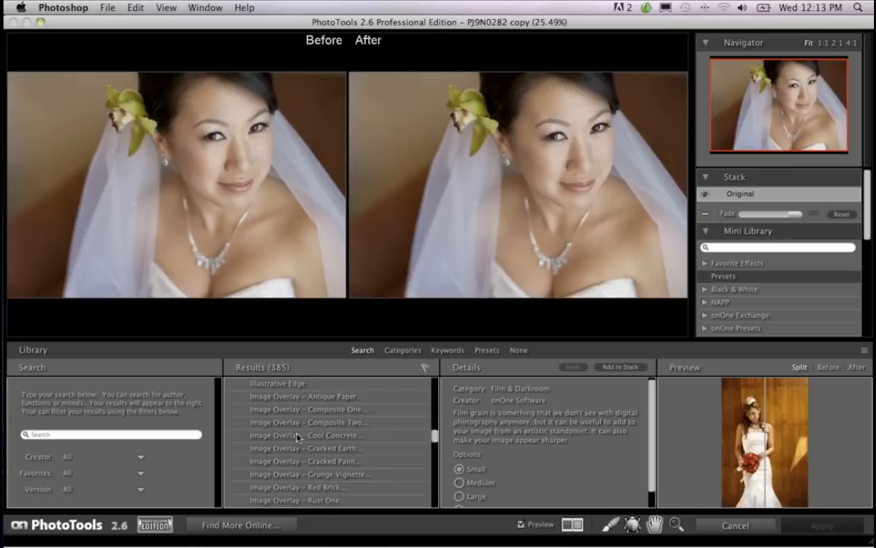
{"action": "scroll", "coordinate": [297, 439], "scroll_direction": "down", "scroll_amount": 8}
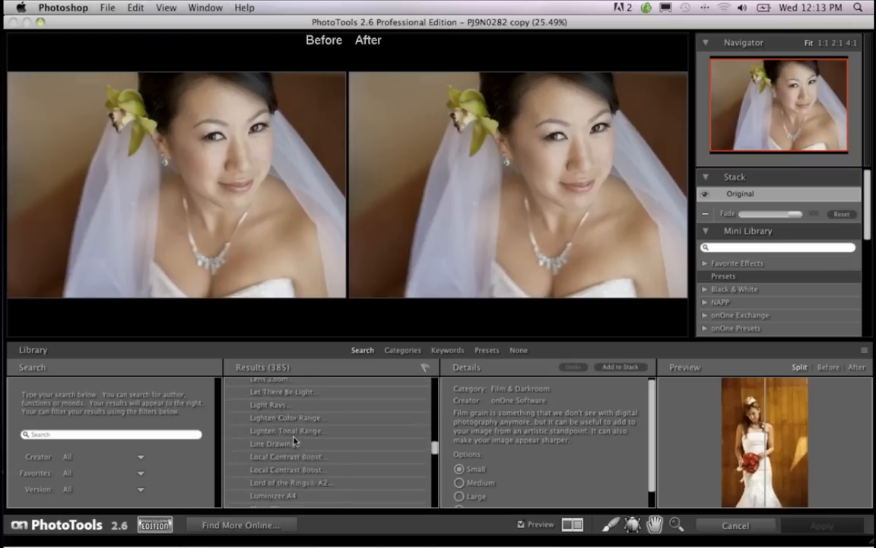
{"action": "scroll", "coordinate": [296, 439], "scroll_direction": "up", "scroll_amount": 20}
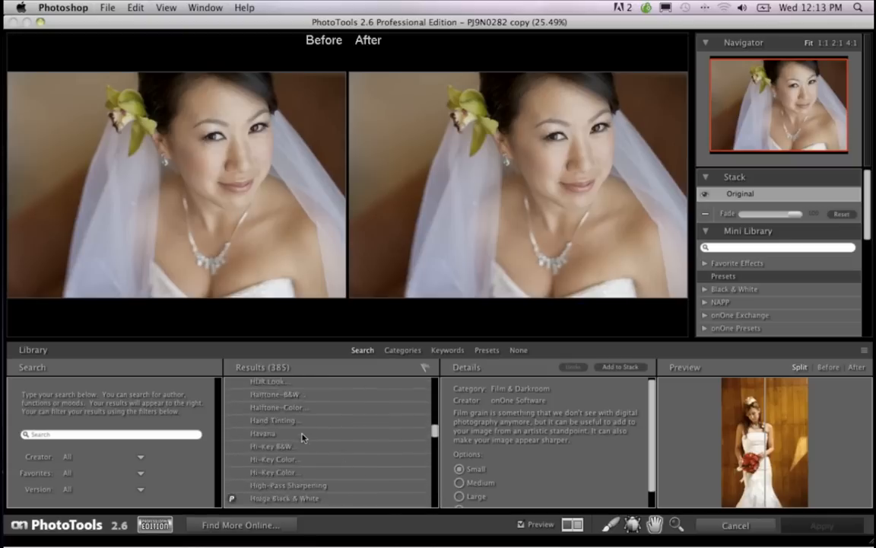
{"action": "scroll", "coordinate": [314, 433], "scroll_direction": "up", "scroll_amount": 10}
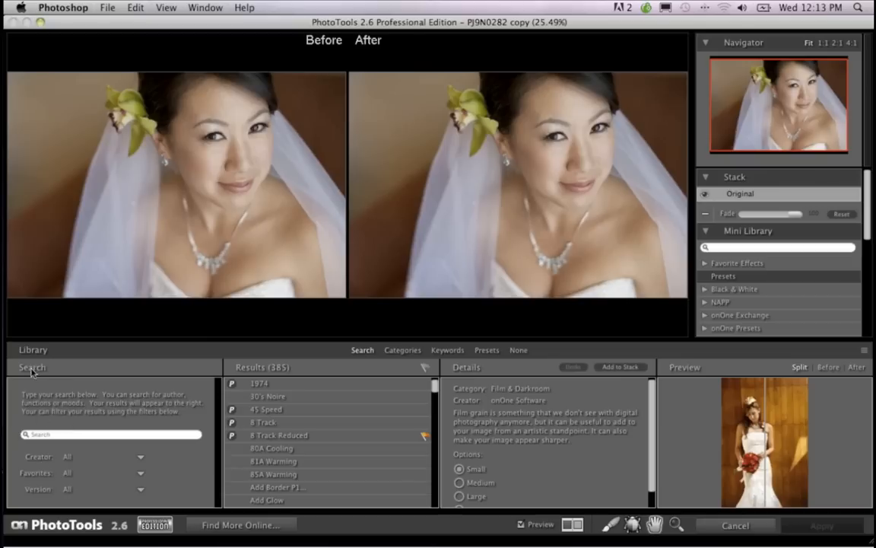
Step: Limit the effects library to favorites, and try the Add Noise effect before undoing it
{"action": "left_click", "coordinate": [66, 473]}
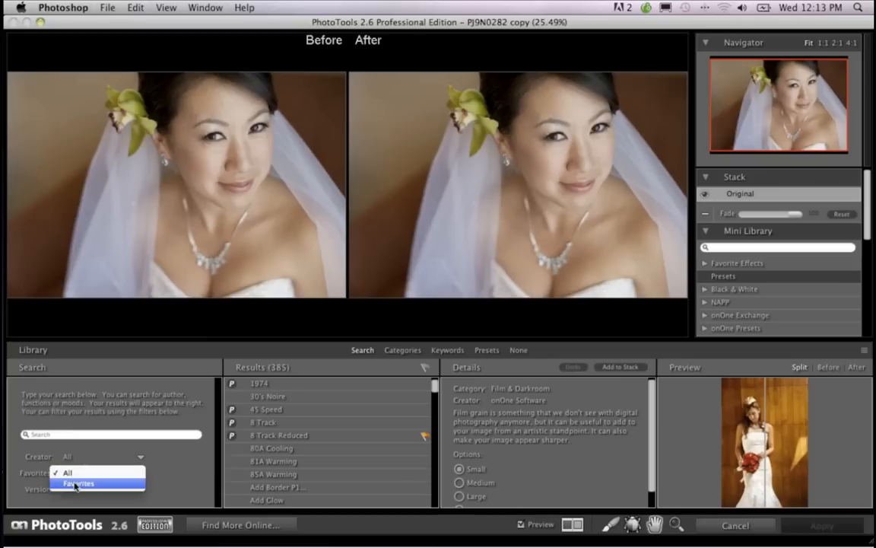
{"action": "left_click", "coordinate": [76, 484]}
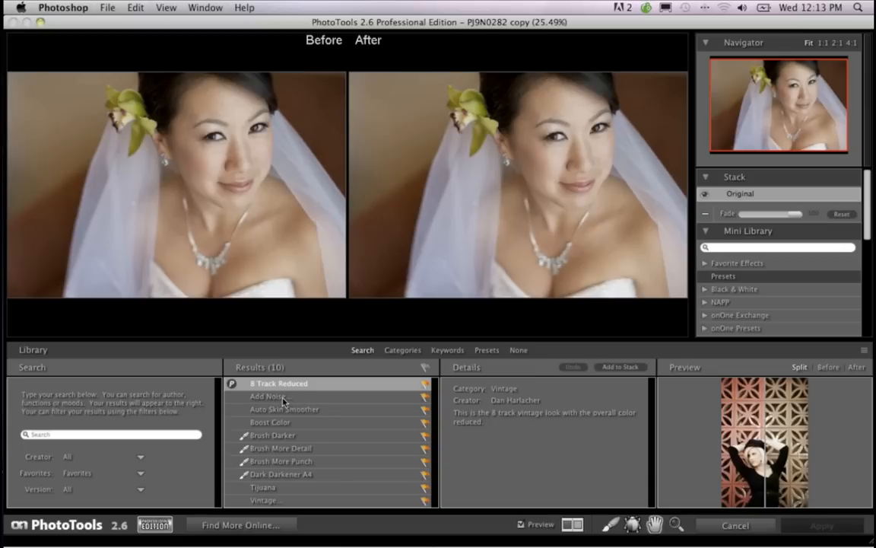
{"action": "left_click", "coordinate": [283, 401]}
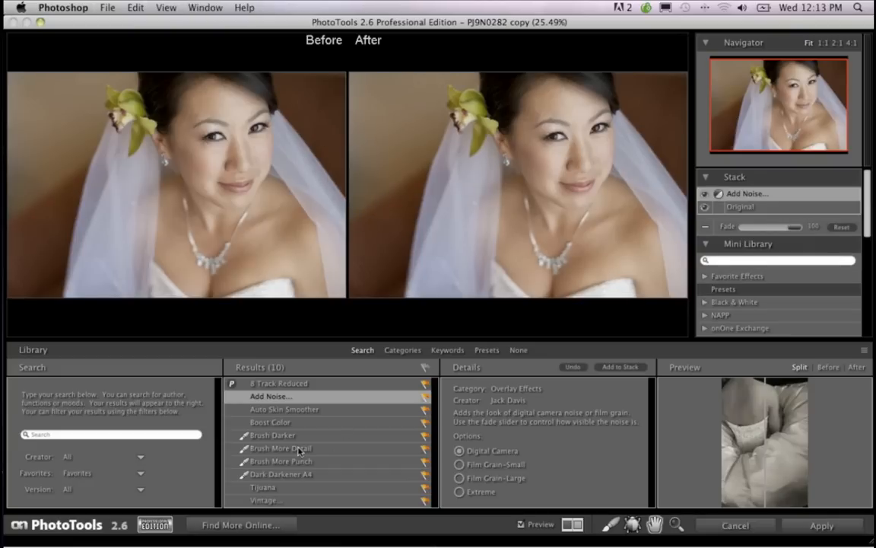
{"action": "key", "text": "super+z"}
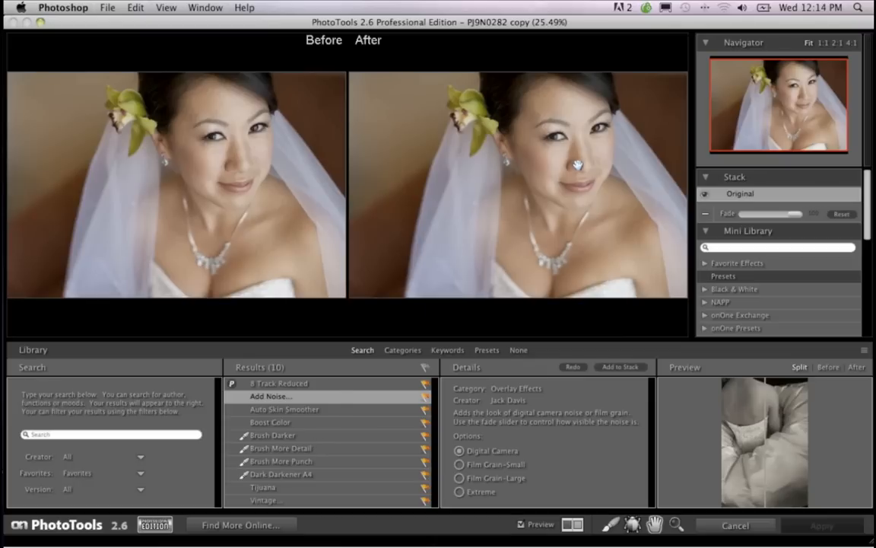
Step: Apply the Auto Skin Smoother effect to the portrait and set its fade to 84
{"action": "left_click", "coordinate": [279, 411]}
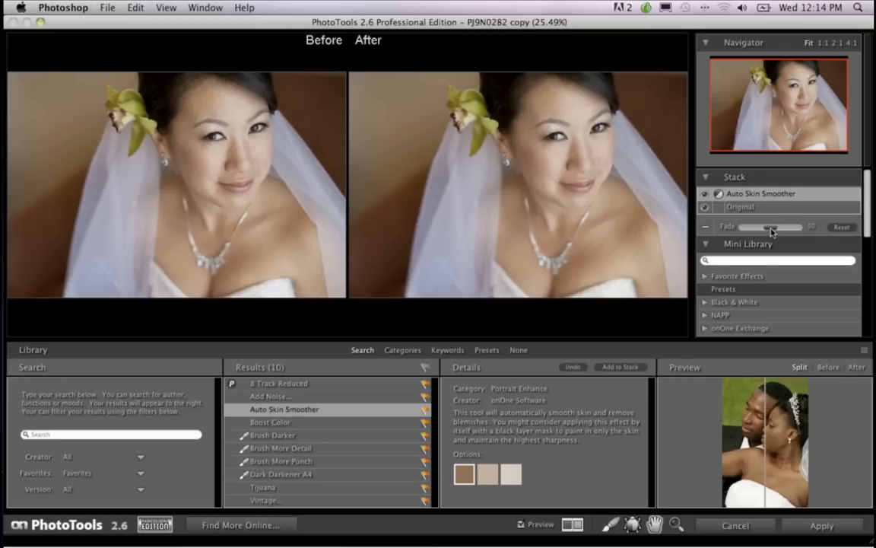
{"action": "left_click_drag", "start_coordinate": [772, 232], "coordinate": [789, 234]}
Step: Activate the masking brush in Paint-out mode and set its brush size to 175
{"action": "left_click_drag", "start_coordinate": [870, 196], "coordinate": [870, 300]}
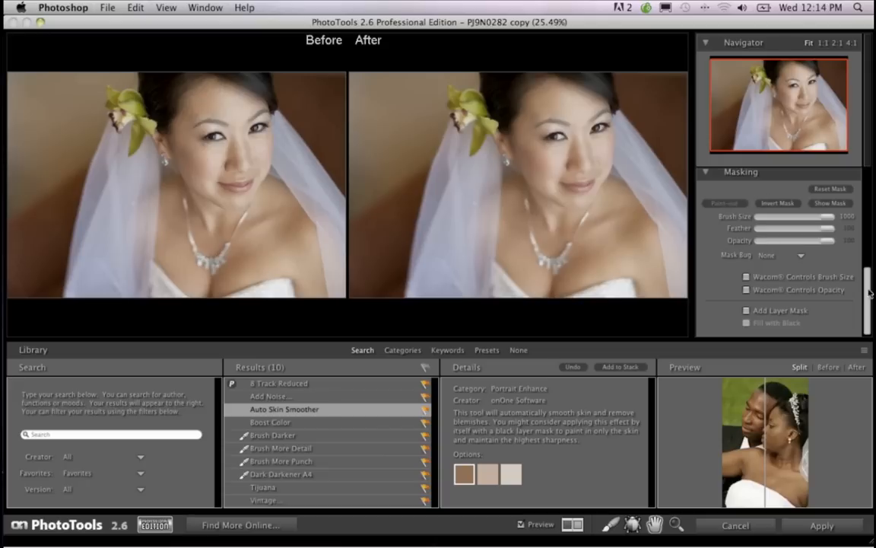
{"action": "mouse_move", "coordinate": [871, 294]}
{"action": "left_mouse_down"}
{"action": "mouse_move", "coordinate": [870, 282]}
{"action": "mouse_move", "coordinate": [870, 295]}
{"action": "left_mouse_up"}
{"action": "left_click", "coordinate": [612, 526]}
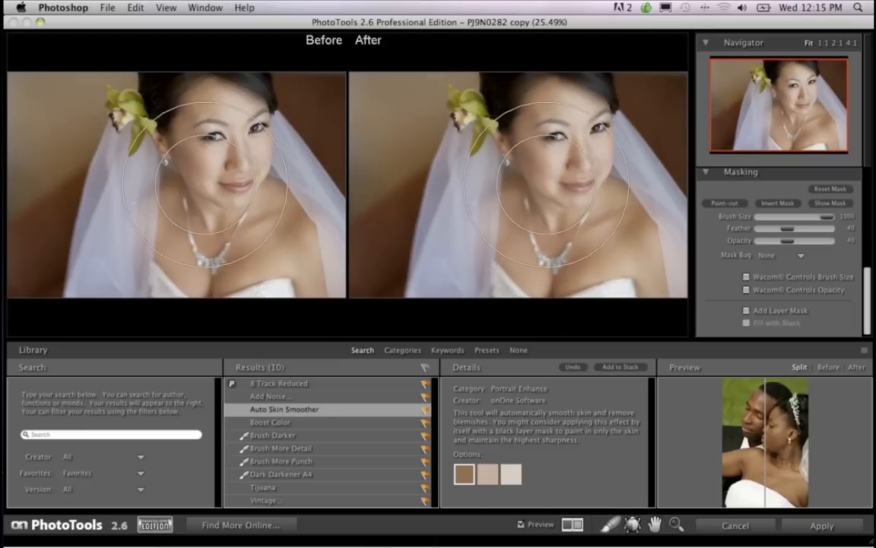
{"action": "left_click_drag", "start_coordinate": [827, 221], "coordinate": [809, 219]}
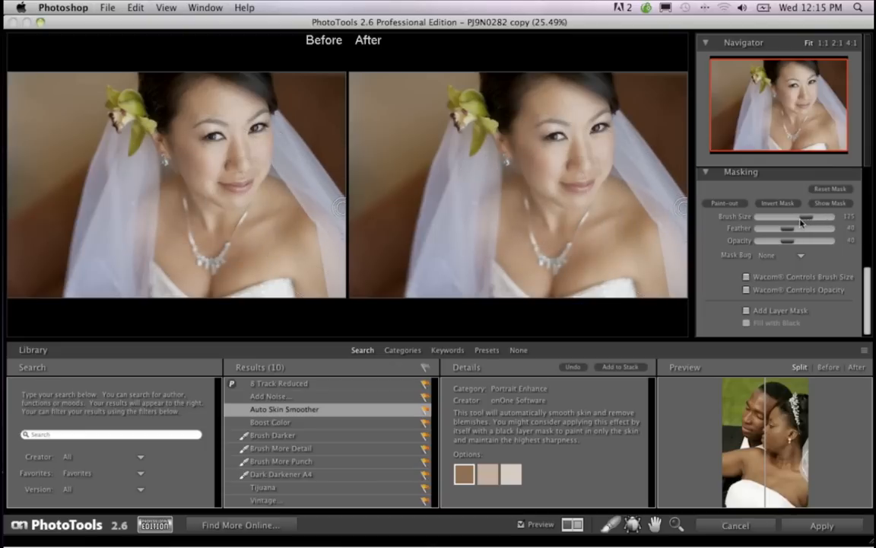
{"action": "key", "text": "bracketleft"}
{"action": "key", "text": "bracketleft"}
{"action": "key", "text": "bracketleft"}
{"action": "key", "text": "bracketright"}
{"action": "key", "text": "bracketright"}
{"action": "key", "text": "bracketright"}
{"action": "key", "text": "bracketright"}
{"action": "key", "text": "bracketright"}
{"action": "key", "text": "bracketright"}
{"action": "key", "text": "bracketright"}
{"action": "key", "text": "bracketright"}
{"action": "key", "text": "bracketright"}
{"action": "left_click", "coordinate": [725, 203]}
{"action": "left_click", "coordinate": [727, 204]}
Step: Paint the skin smoothing out of the eyes and fine facial details at opacity 100, reducing the brush size to 60 and then 20
{"action": "key", "text": "super+equal"}
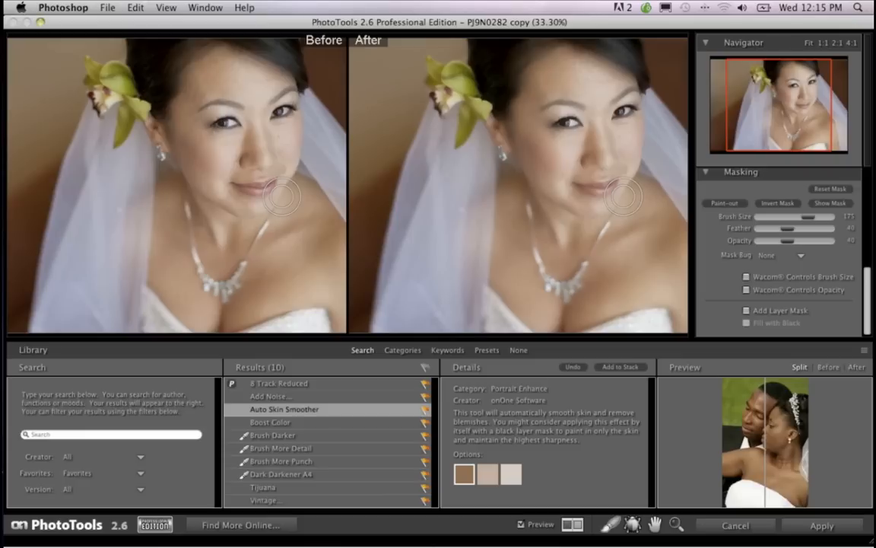
{"action": "key", "text": "super+equal"}
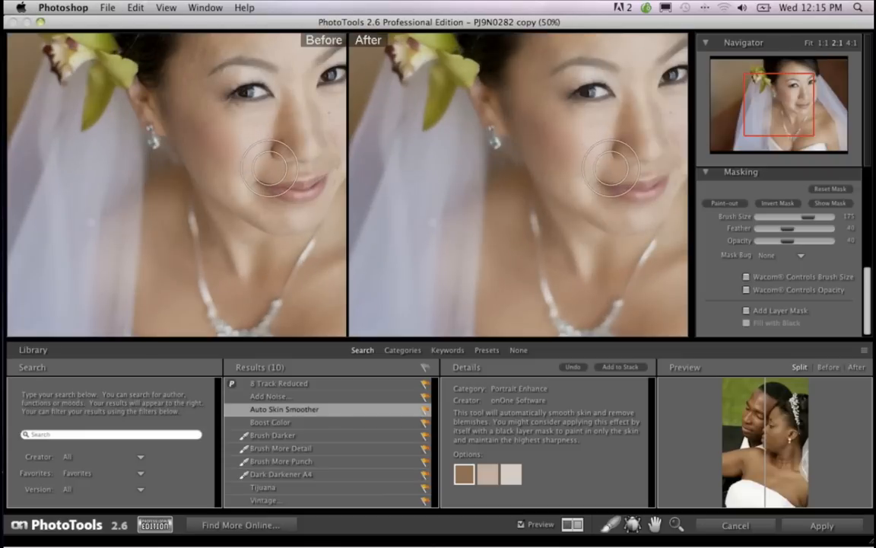
{"action": "left_click", "coordinate": [654, 524]}
{"action": "left_click_drag", "start_coordinate": [457, 190], "coordinate": [369, 226]}
{"action": "left_click_drag", "start_coordinate": [486, 188], "coordinate": [495, 193]}
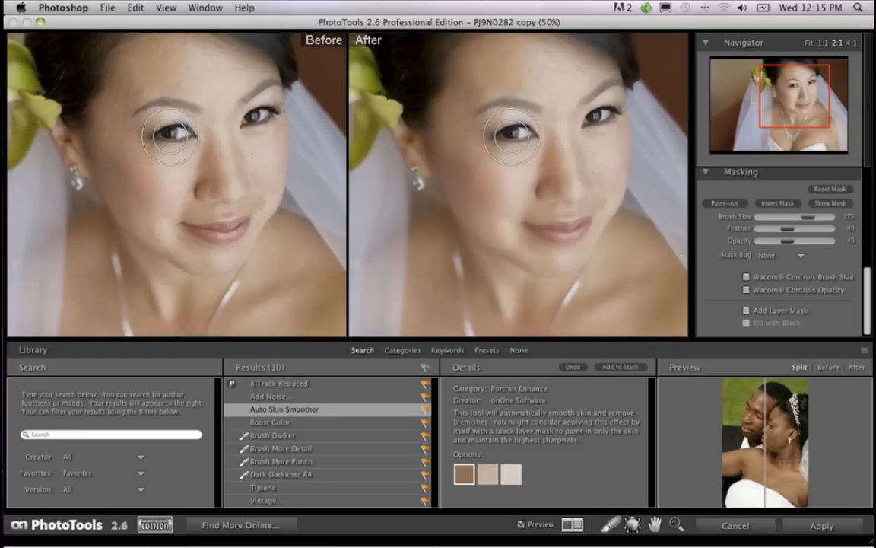
{"action": "left_click_drag", "start_coordinate": [788, 242], "coordinate": [831, 241]}
{"action": "key", "text": "bracketleft"}
{"action": "key", "text": "bracketleft"}
{"action": "key", "text": "bracketleft"}
{"action": "key", "text": "bracketleft"}
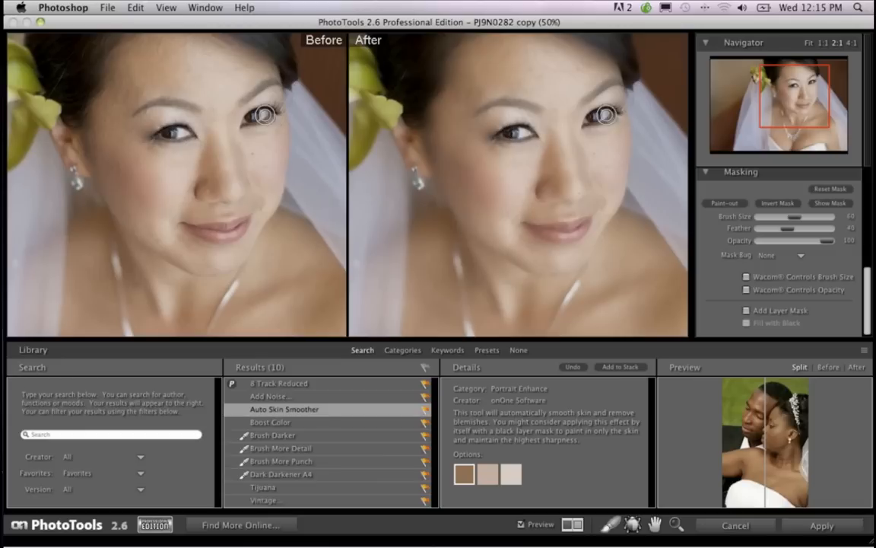
{"action": "key", "text": "bracketleft"}
{"action": "key", "text": "bracketleft"}
{"action": "key", "text": "bracketleft"}
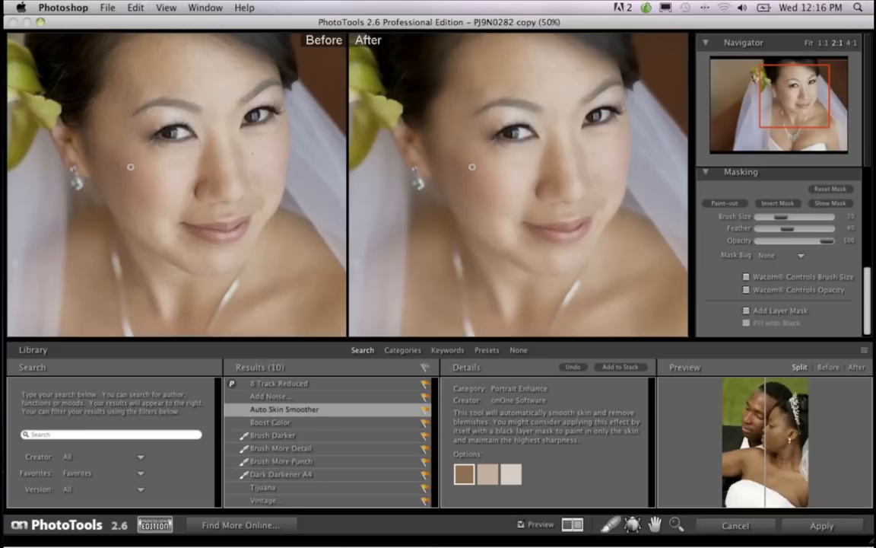
Step: Set the Auto Skin Smoother effect's fade to 88 while checking the whole portrait
{"action": "key", "text": "super+equal"}
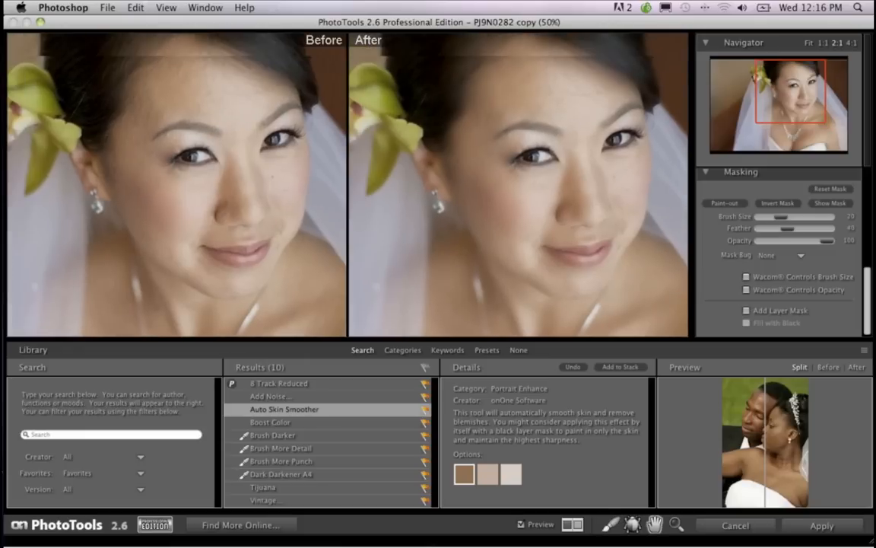
{"action": "key", "text": "super+minus"}
{"action": "key", "text": "super+minus"}
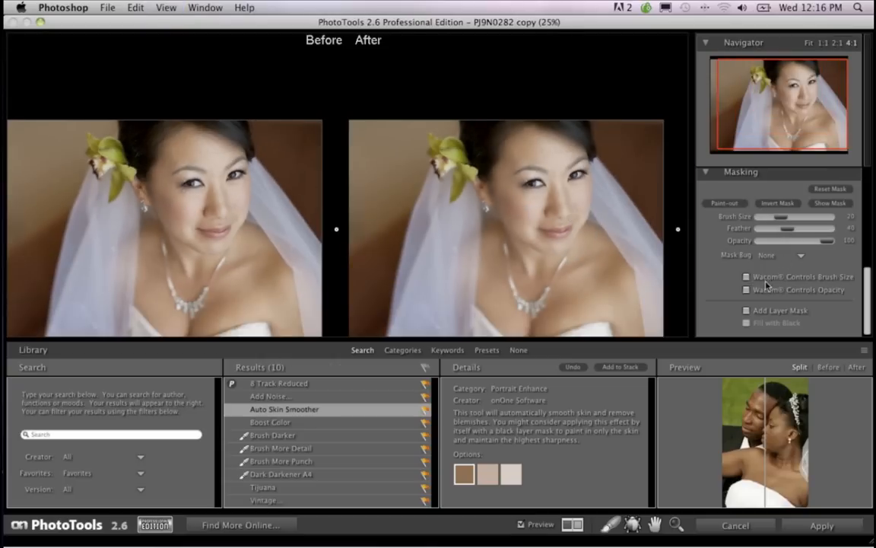
{"action": "scroll", "coordinate": [749, 284], "scroll_direction": "up", "scroll_amount": 1}
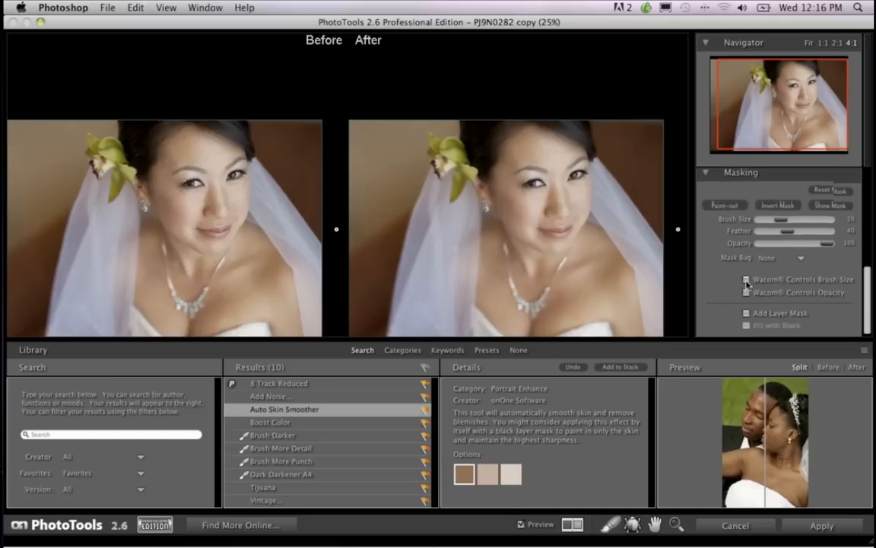
{"action": "scroll", "coordinate": [747, 285], "scroll_direction": "down", "scroll_amount": 1}
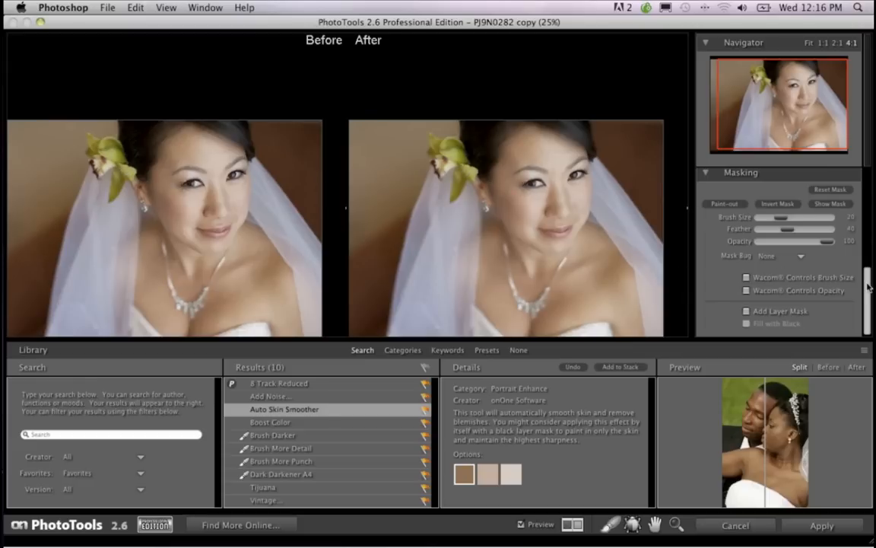
{"action": "left_click_drag", "start_coordinate": [868, 287], "coordinate": [869, 183]}
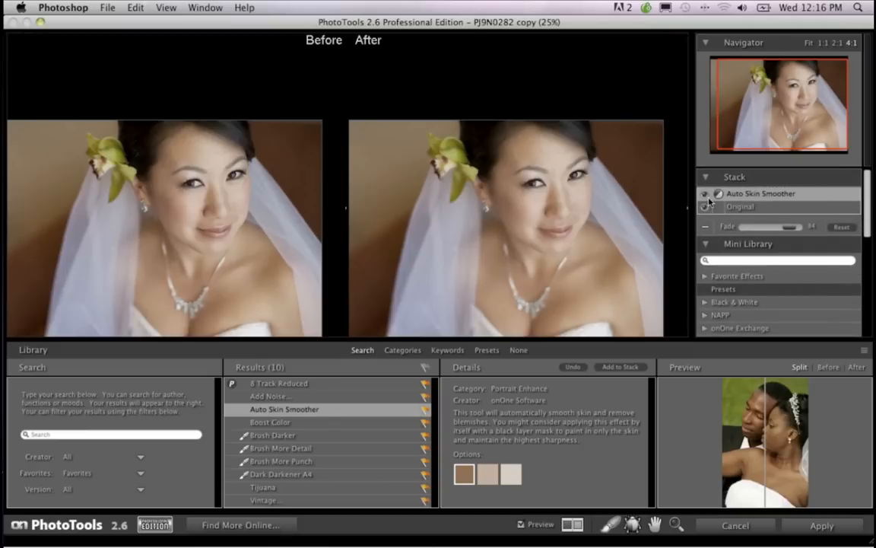
{"action": "left_click_drag", "start_coordinate": [792, 230], "coordinate": [796, 233]}
{"action": "scroll", "coordinate": [708, 200], "scroll_direction": "down", "scroll_amount": 1}
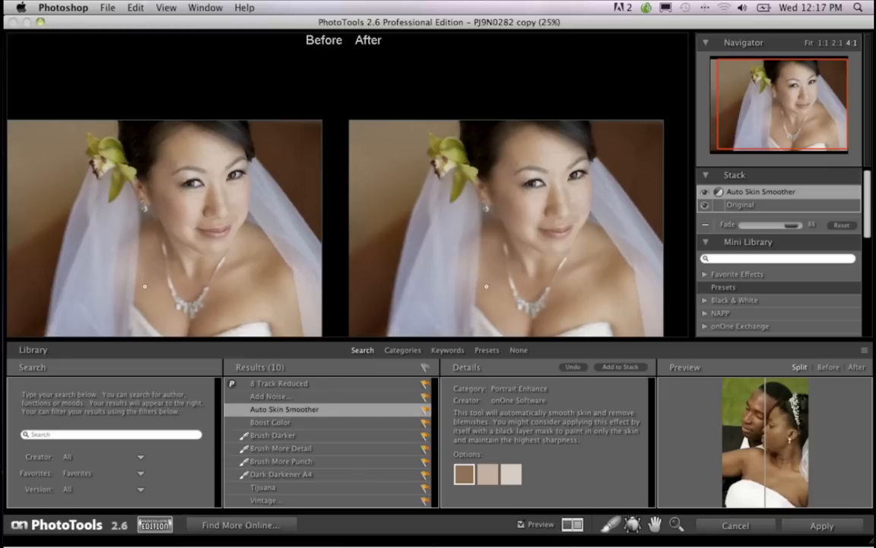
Step: Add the Brush More Detail effect above Auto Skin Smoother and accept the paint-in notice
{"action": "left_click", "coordinate": [284, 449]}
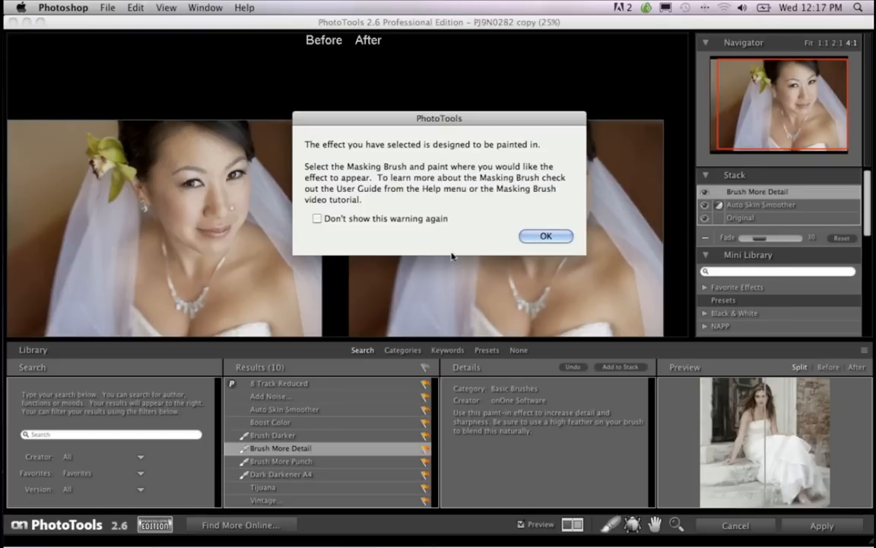
{"action": "left_click_drag", "start_coordinate": [392, 119], "coordinate": [382, 134]}
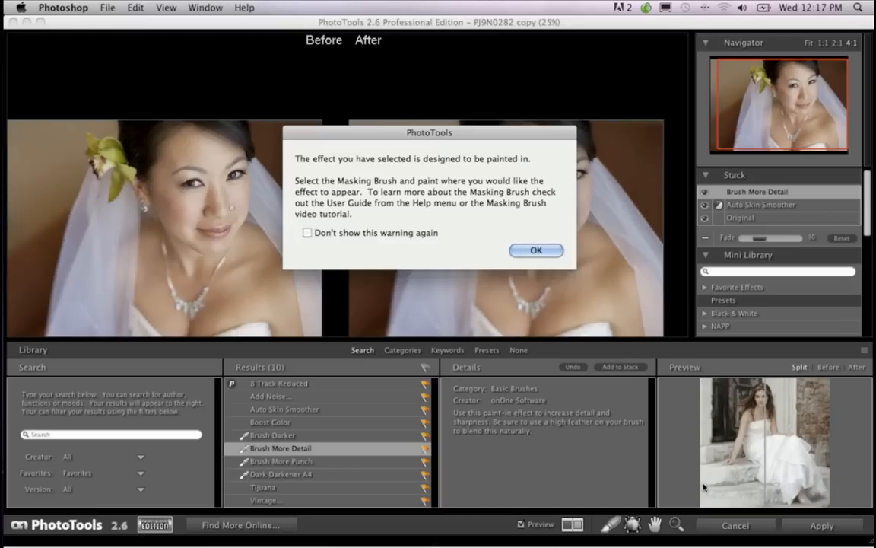
{"action": "left_click", "coordinate": [535, 251]}
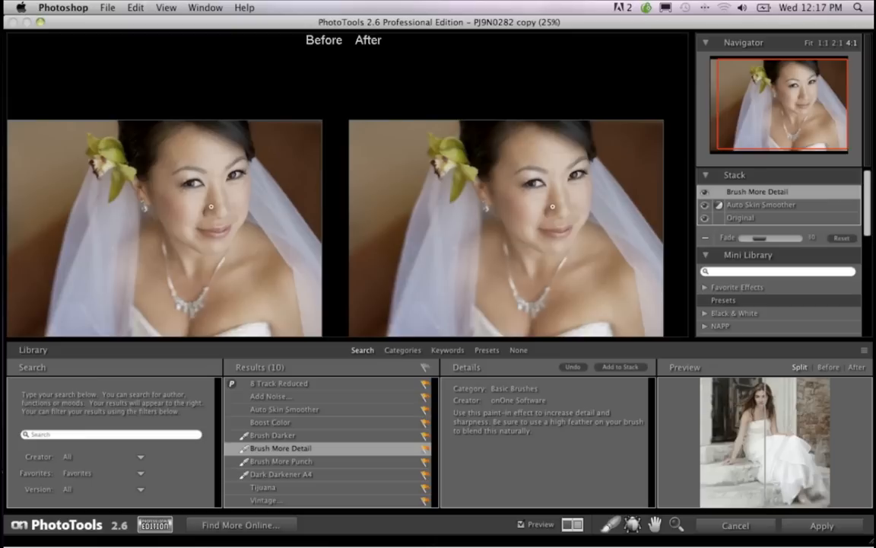
Step: Enlarge the masking brush and set its size to 200
{"action": "key", "text": "]"}
{"action": "key", "text": "]"}
{"action": "key", "text": "]"}
{"action": "key", "text": "]"}
{"action": "key", "text": "]"}
{"action": "key", "text": "]"}
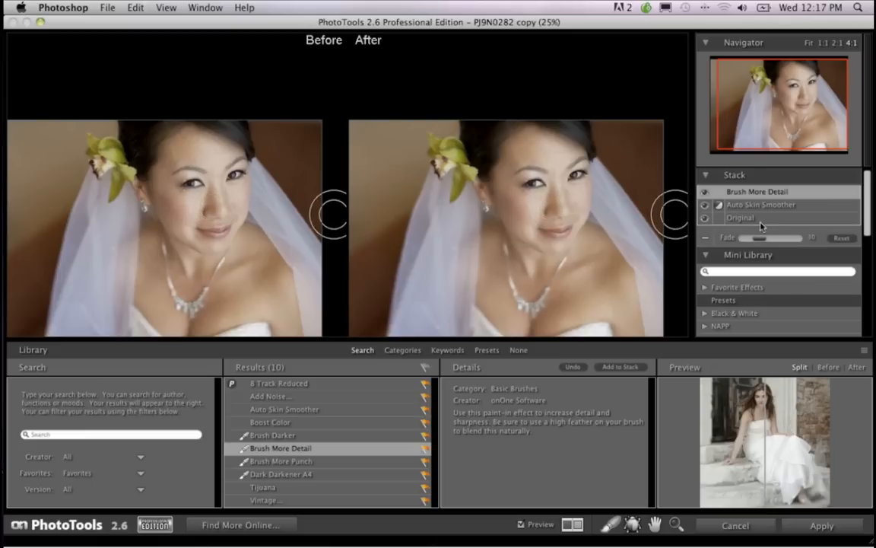
{"action": "scroll", "coordinate": [762, 230], "scroll_direction": "down", "scroll_amount": 5}
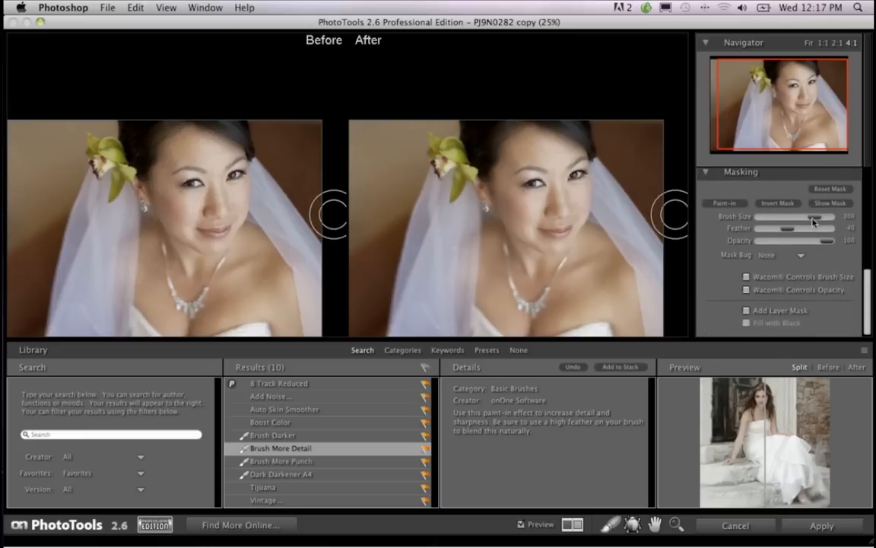
{"action": "left_click_drag", "start_coordinate": [817, 219], "coordinate": [811, 219]}
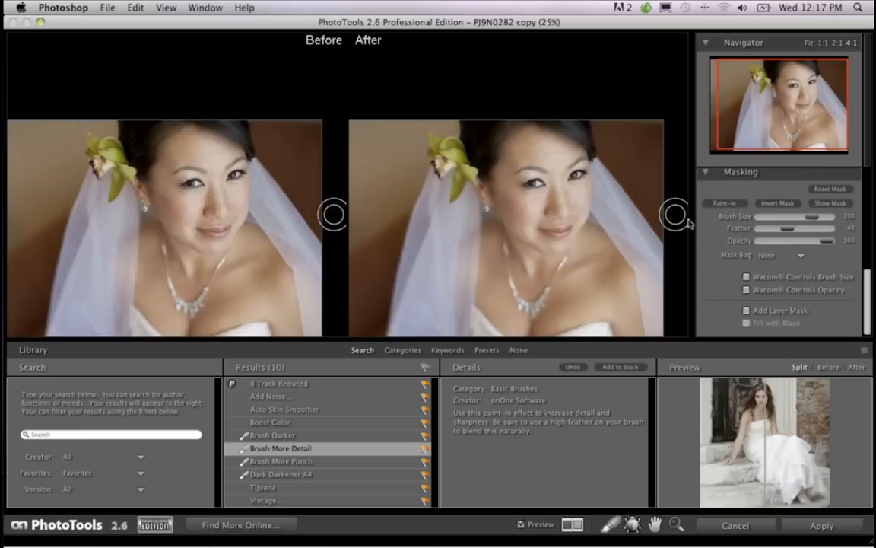
Step: Raise the fade of the Brush More Detail effect so the added detail is considerably stronger
{"action": "key", "text": "super+equal"}
{"action": "key", "text": "super+equal"}
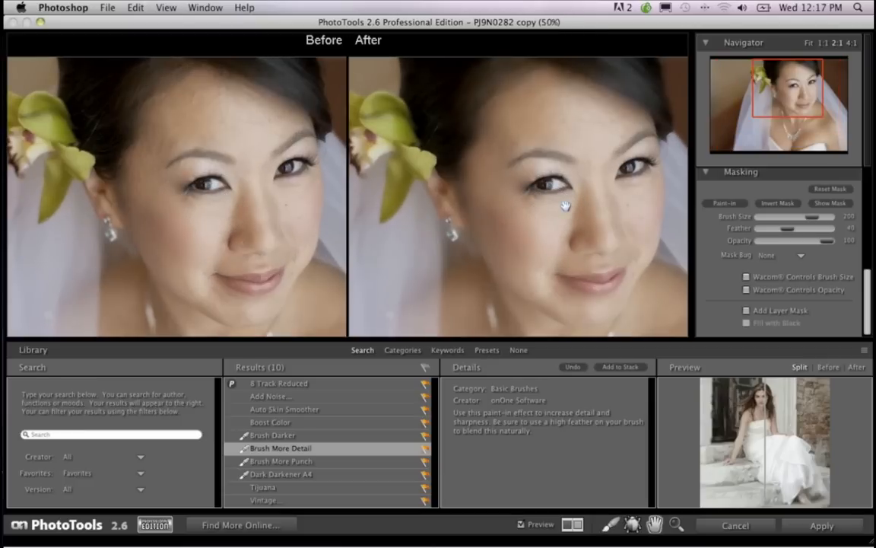
{"action": "left_click_drag", "start_coordinate": [541, 191], "coordinate": [516, 206]}
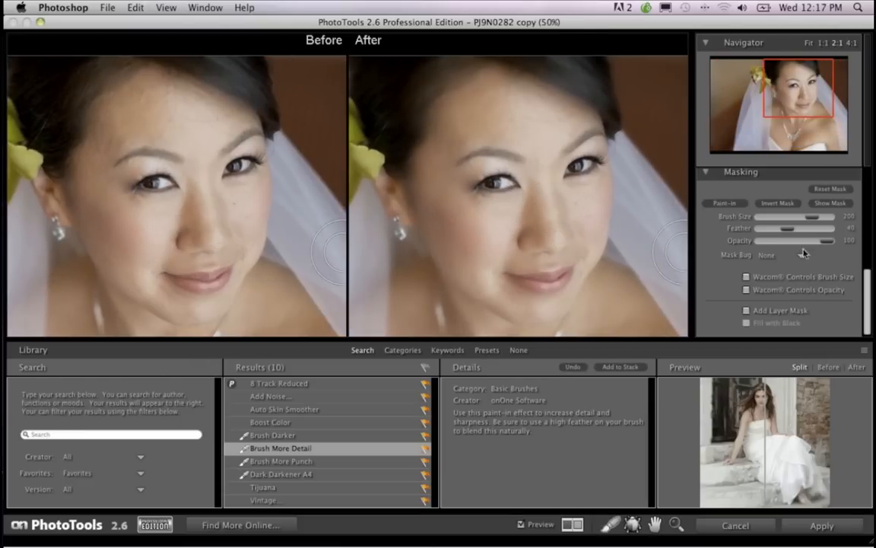
{"action": "scroll", "coordinate": [797, 234], "scroll_direction": "up", "scroll_amount": 5}
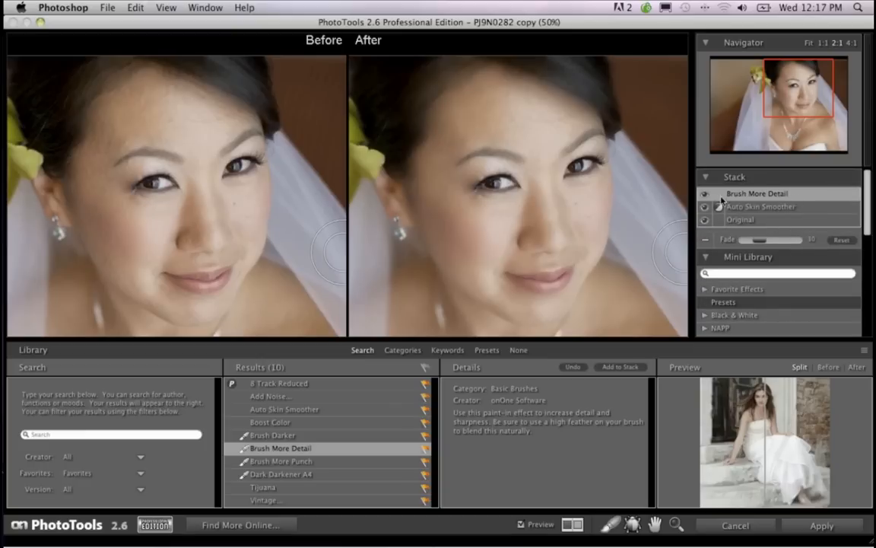
{"action": "left_click_drag", "start_coordinate": [759, 242], "coordinate": [797, 242]}
Step: Paint the Brush More Detail effect into both of the bride's eyes and lashes with brush size 70
{"action": "scroll", "coordinate": [731, 207], "scroll_direction": "down", "scroll_amount": 5}
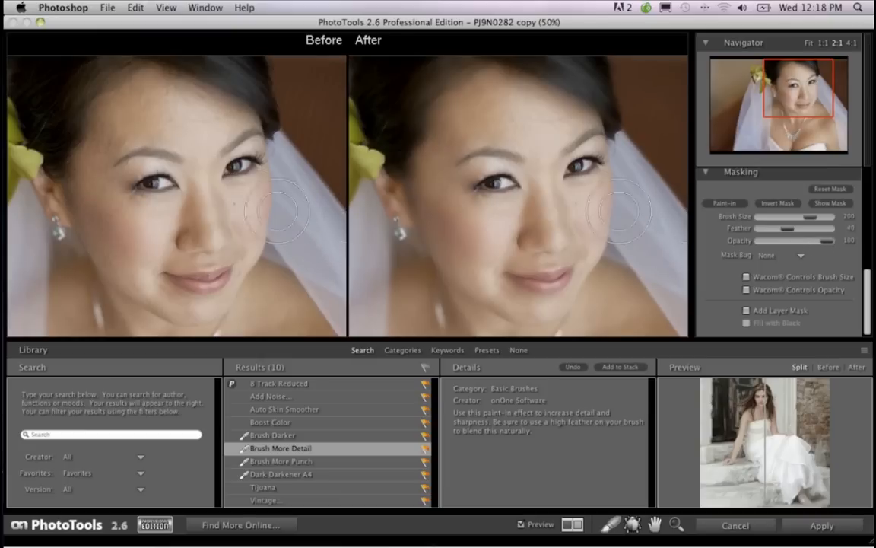
{"action": "key", "text": "bracketleft"}
{"action": "key", "text": "bracketleft"}
{"action": "key", "text": "bracketleft"}
{"action": "key", "text": "bracketleft"}
{"action": "key", "text": "bracketleft"}
{"action": "key", "text": "bracketleft"}
{"action": "key", "text": "bracketleft"}
{"action": "key", "text": "bracketleft"}
{"action": "key", "text": "bracketleft"}
{"action": "key", "text": "bracketleft"}
{"action": "key", "text": "bracketleft"}
{"action": "key", "text": "bracketleft"}
{"action": "key", "text": "bracketleft"}
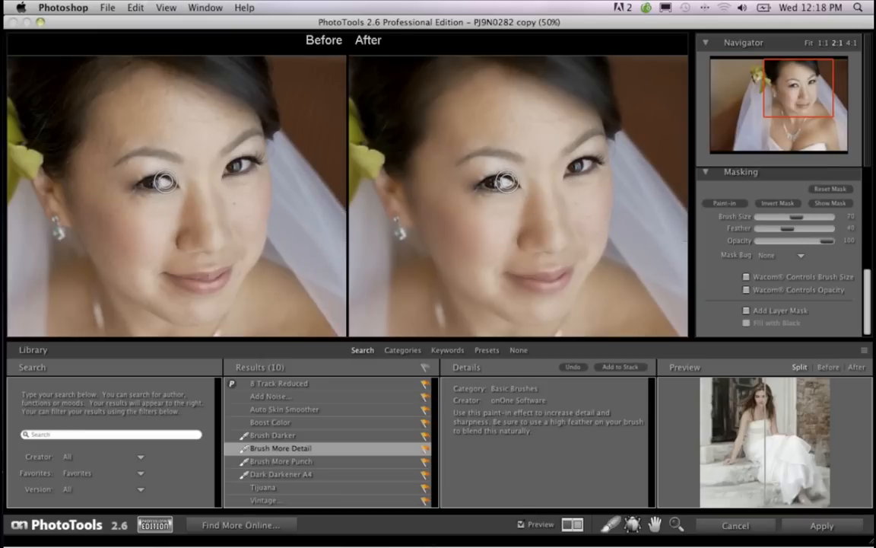
{"action": "key", "text": "super+equal"}
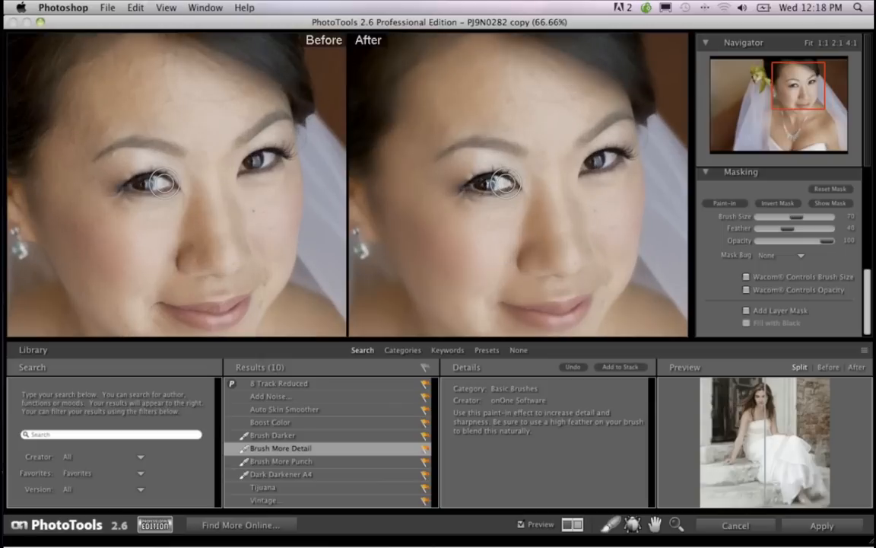
{"action": "key", "text": "super+equal"}
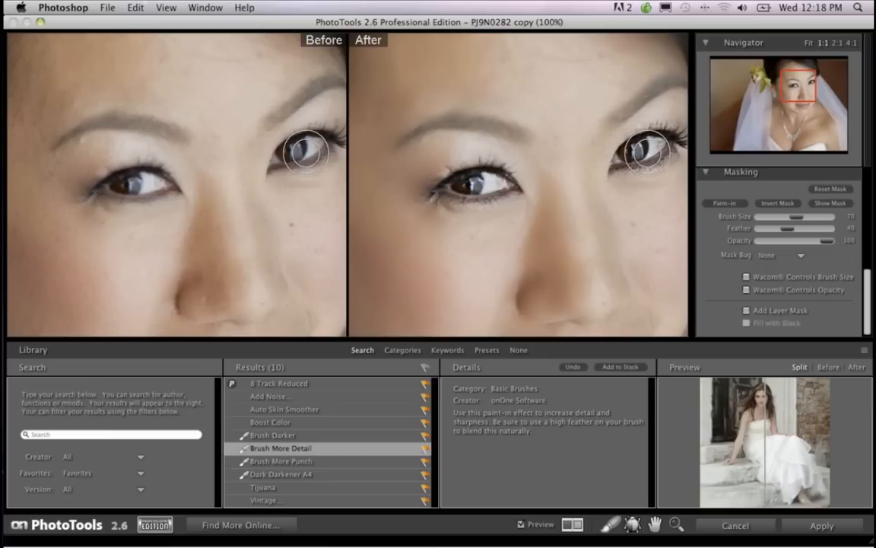
Step: Reduce the masking brush to size 25, try a detail stroke at the inner end of the eyebrow, and undo that stroke
{"action": "key", "text": "bracketleft"}
{"action": "key", "text": "bracketleft"}
{"action": "key", "text": "bracketleft"}
{"action": "key", "text": "bracketleft"}
{"action": "key", "text": "bracketleft"}
{"action": "key", "text": "bracketleft"}
{"action": "key", "text": "bracketleft"}
{"action": "key", "text": "bracketleft"}
{"action": "key", "text": "bracketleft"}
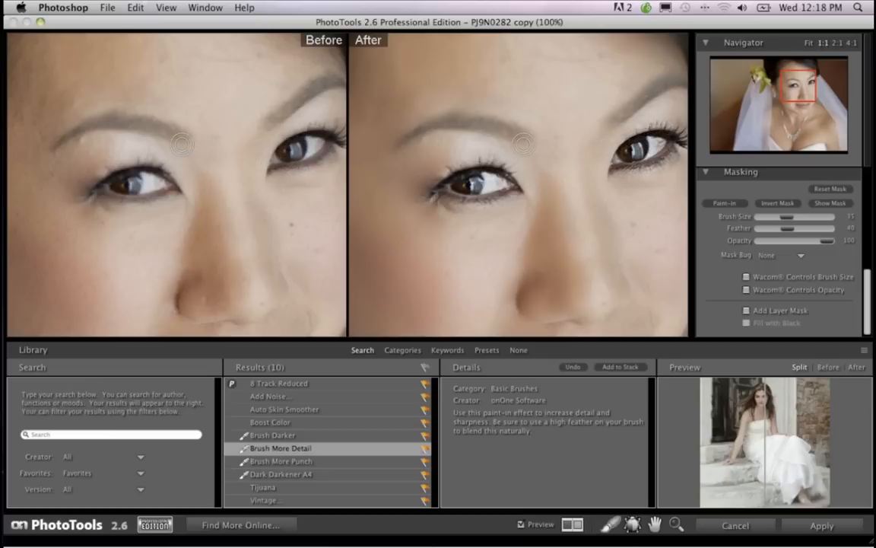
{"action": "mouse_move", "coordinate": [508, 134]}
{"action": "left_mouse_down"}
{"action": "mouse_move", "coordinate": [449, 125]}
{"action": "mouse_move", "coordinate": [411, 136]}
{"action": "mouse_move", "coordinate": [454, 124]}
{"action": "mouse_move", "coordinate": [526, 140]}
{"action": "left_mouse_up"}
{"action": "key", "text": "super+z"}
{"action": "key", "text": "super+minus"}
{"action": "key", "text": "super+minus"}
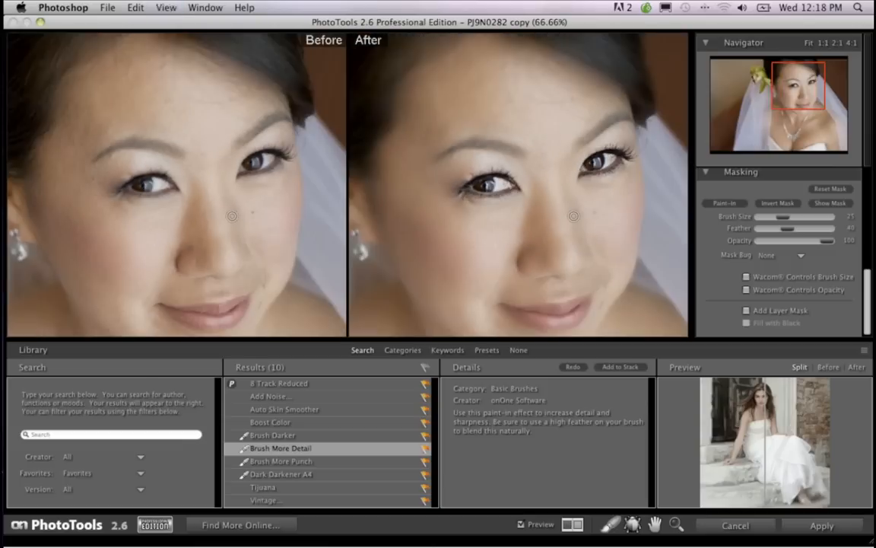
{"action": "key", "text": "super+minus"}
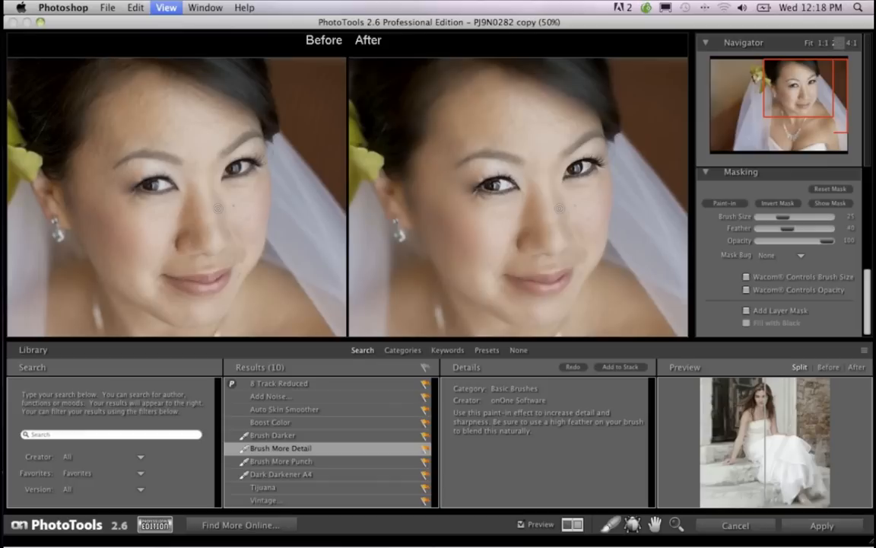
Step: Set the fade of the Brush More Detail effect to 100
{"action": "key", "text": "super+plus"}
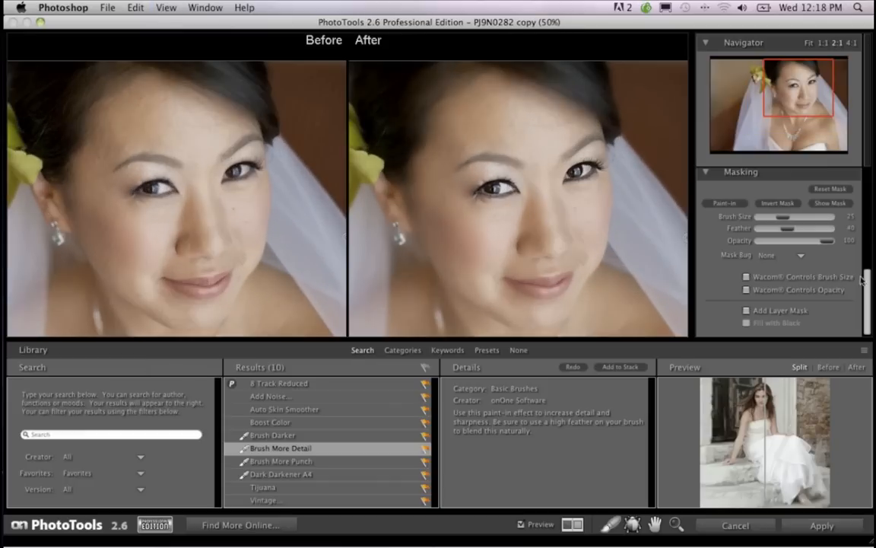
{"action": "mouse_move", "coordinate": [831, 243]}
{"action": "left_mouse_down"}
{"action": "mouse_move", "coordinate": [795, 244]}
{"action": "mouse_move", "coordinate": [826, 245]}
{"action": "left_mouse_up"}
{"action": "scroll", "coordinate": [836, 244], "scroll_direction": "up", "scroll_amount": 10}
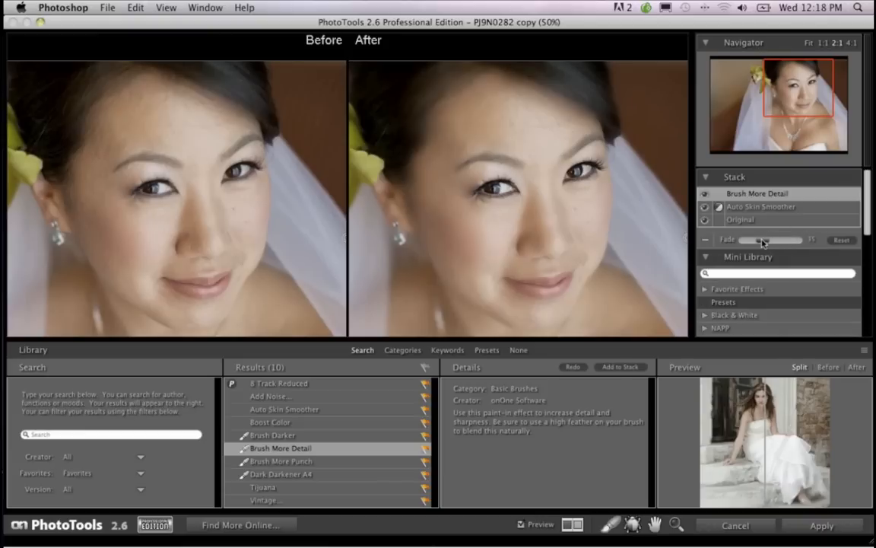
{"action": "mouse_move", "coordinate": [804, 242]}
{"action": "left_mouse_down"}
{"action": "mouse_move", "coordinate": [793, 242]}
{"action": "mouse_move", "coordinate": [809, 242]}
{"action": "left_mouse_up"}
{"action": "key", "text": "super+minus"}
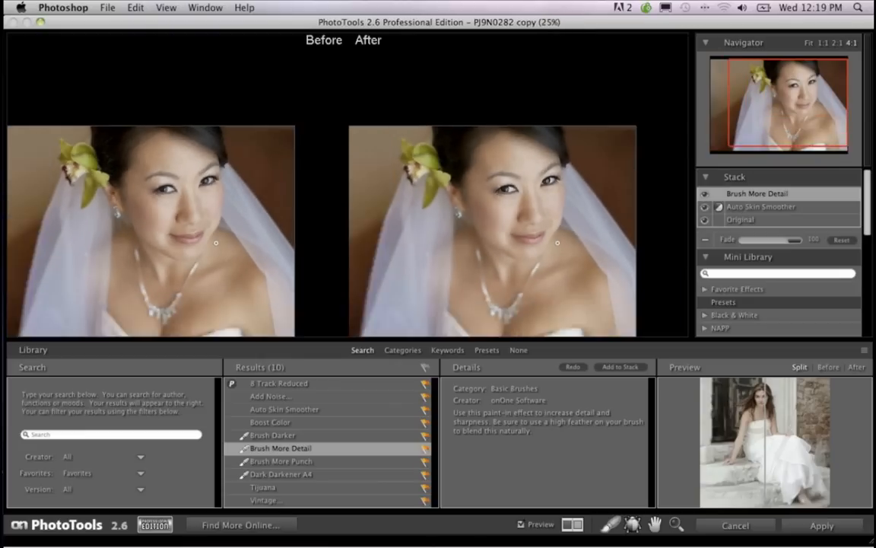
{"action": "key", "text": "super+minus"}
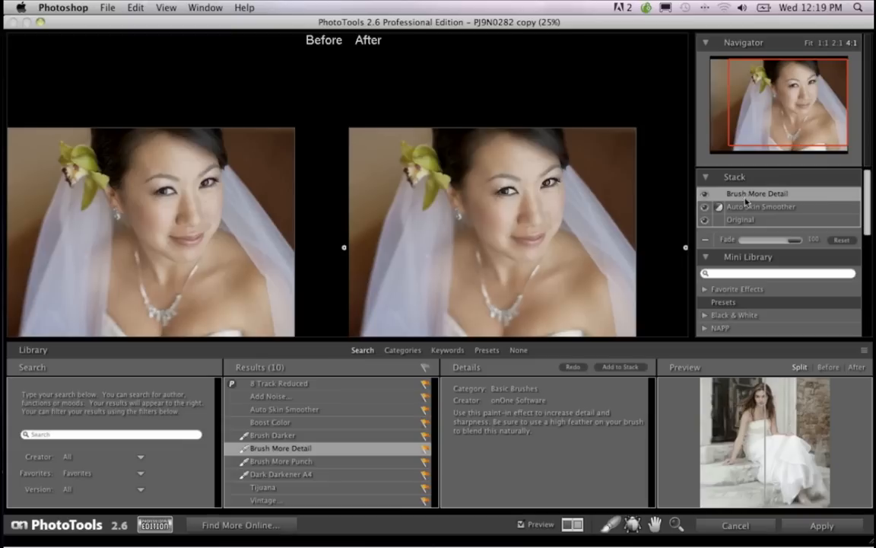
Step: Try stacking the Dark Darkener A4 effect above Brush More Detail with its fade at 100
{"action": "left_click", "coordinate": [261, 474]}
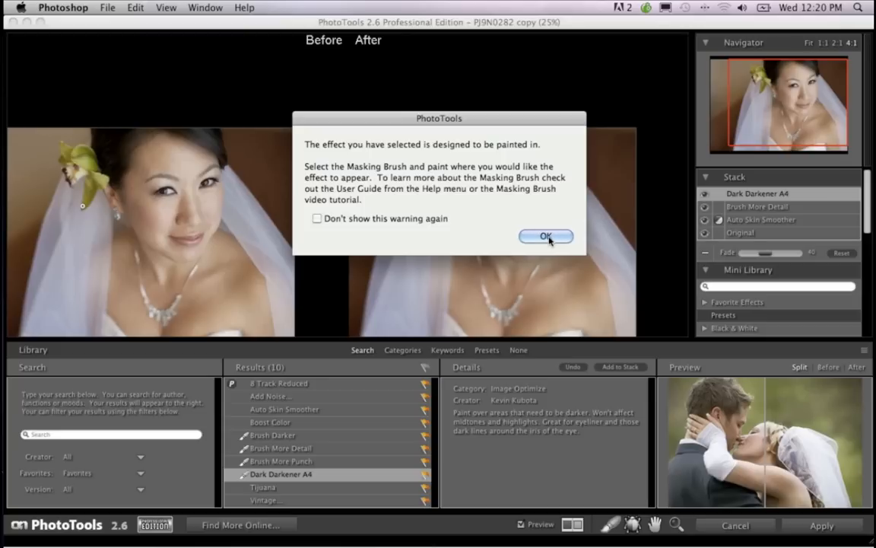
{"action": "left_click", "coordinate": [547, 236]}
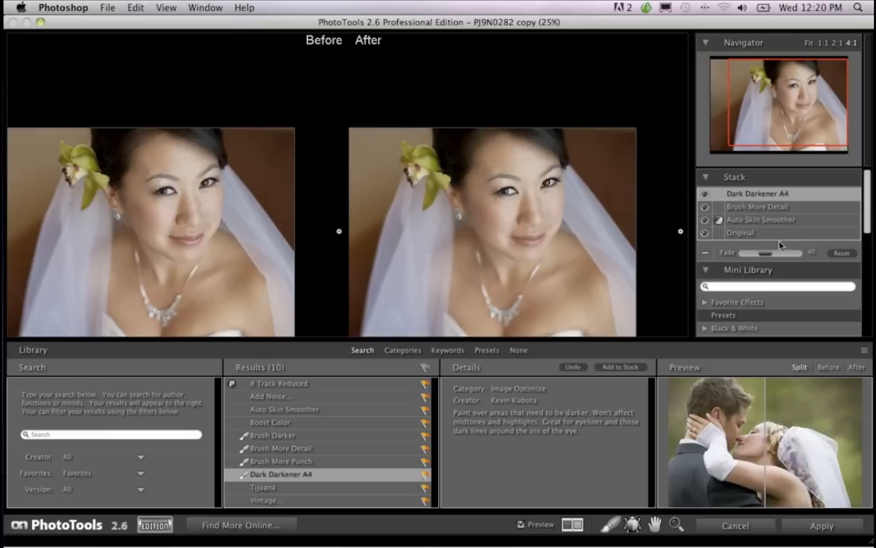
{"action": "left_click_drag", "start_coordinate": [764, 254], "coordinate": [796, 254]}
Step: Try painting Dark Darkener A4 over the background, veil and the bride's shoulders around her face with brush size 400
{"action": "scroll", "coordinate": [765, 254], "scroll_direction": "down", "scroll_amount": 2}
{"action": "scroll", "coordinate": [765, 255], "scroll_direction": "down", "scroll_amount": 10}
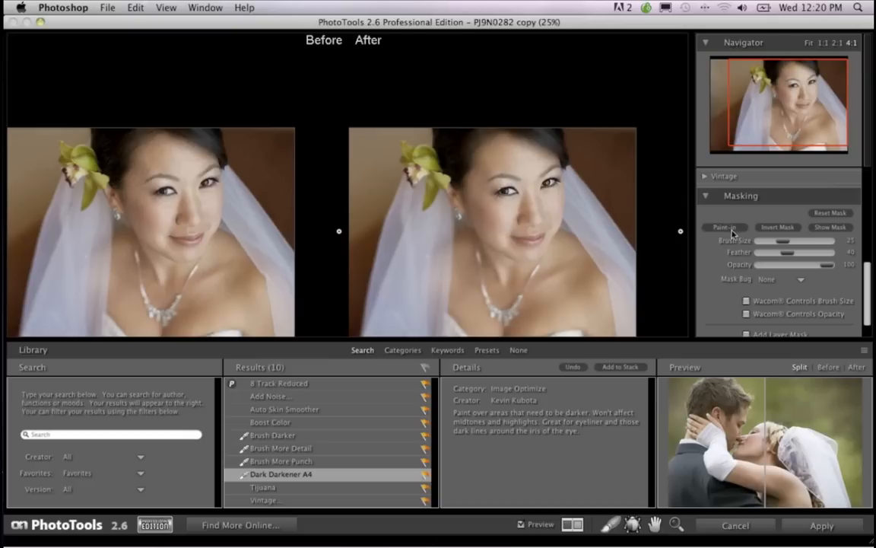
{"action": "left_click_drag", "start_coordinate": [782, 241], "coordinate": [810, 244]}
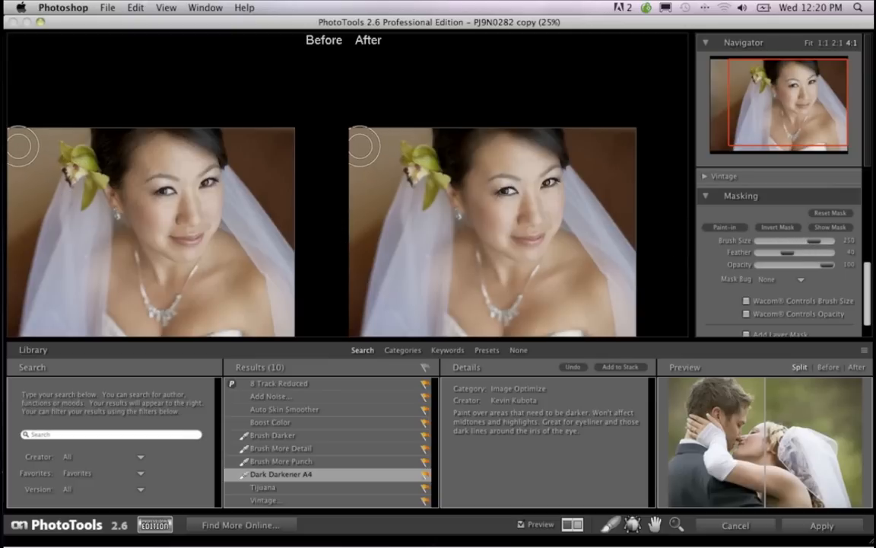
{"action": "key", "text": "bracketright"}
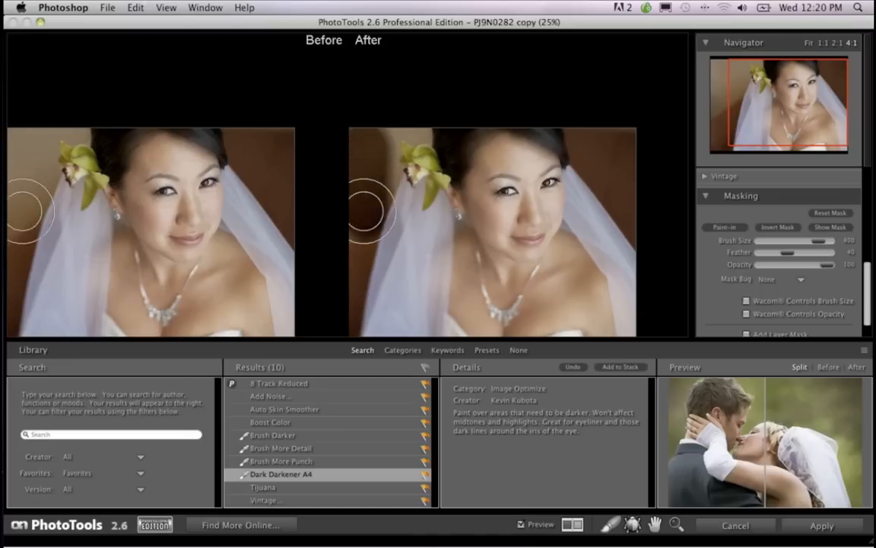
{"action": "mouse_move", "coordinate": [375, 276]}
{"action": "left_mouse_down"}
{"action": "mouse_move", "coordinate": [576, 308]}
{"action": "mouse_move", "coordinate": [590, 178]}
{"action": "mouse_move", "coordinate": [578, 117]}
{"action": "mouse_move", "coordinate": [388, 133]}
{"action": "mouse_move", "coordinate": [409, 219]}
{"action": "mouse_move", "coordinate": [396, 266]}
{"action": "mouse_move", "coordinate": [327, 313]}
{"action": "mouse_move", "coordinate": [419, 274]}
{"action": "mouse_move", "coordinate": [580, 251]}
{"action": "mouse_move", "coordinate": [533, 263]}
{"action": "mouse_move", "coordinate": [490, 293]}
{"action": "left_mouse_up"}
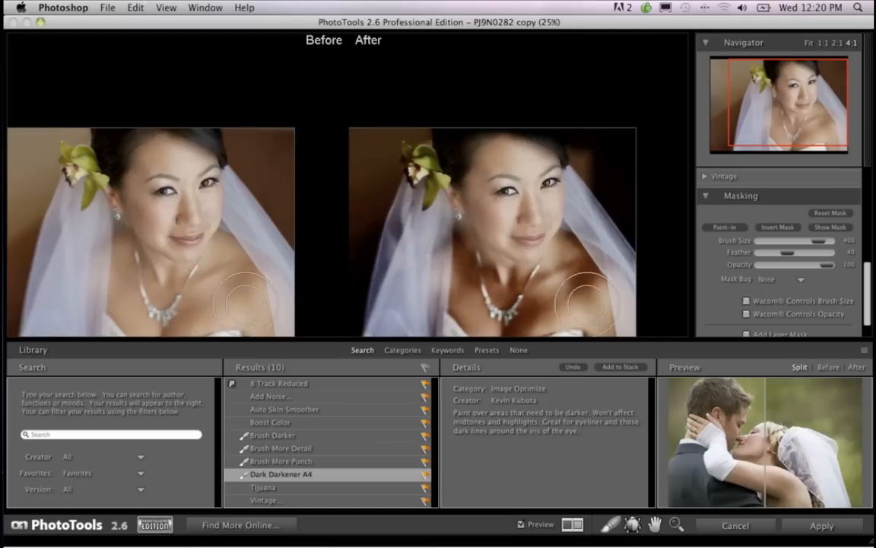
Step: Compare the portrait with and without the painted darkening, and remove Dark Darkener A4 from the stack
{"action": "scroll", "coordinate": [837, 251], "scroll_direction": "up", "scroll_amount": 5}
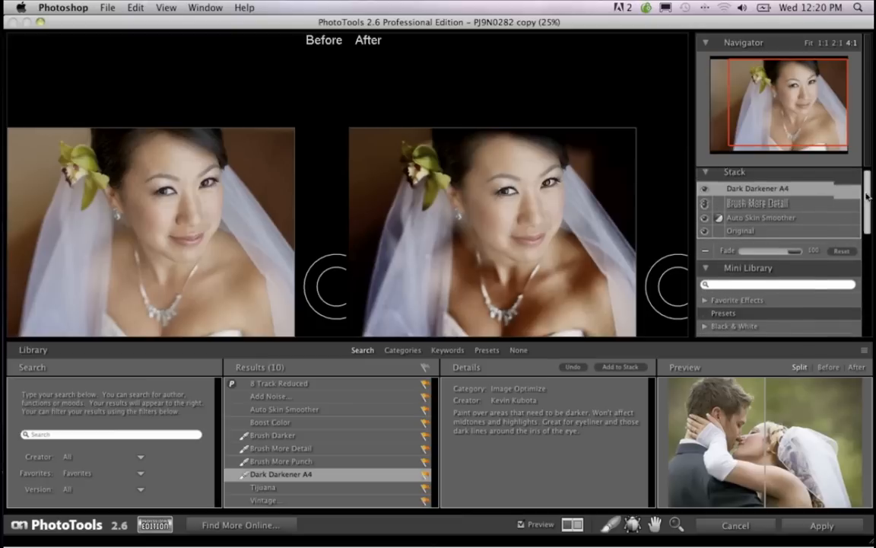
{"action": "mouse_move", "coordinate": [798, 262]}
{"action": "left_mouse_down"}
{"action": "mouse_move", "coordinate": [759, 259]}
{"action": "mouse_move", "coordinate": [797, 259]}
{"action": "left_mouse_up"}
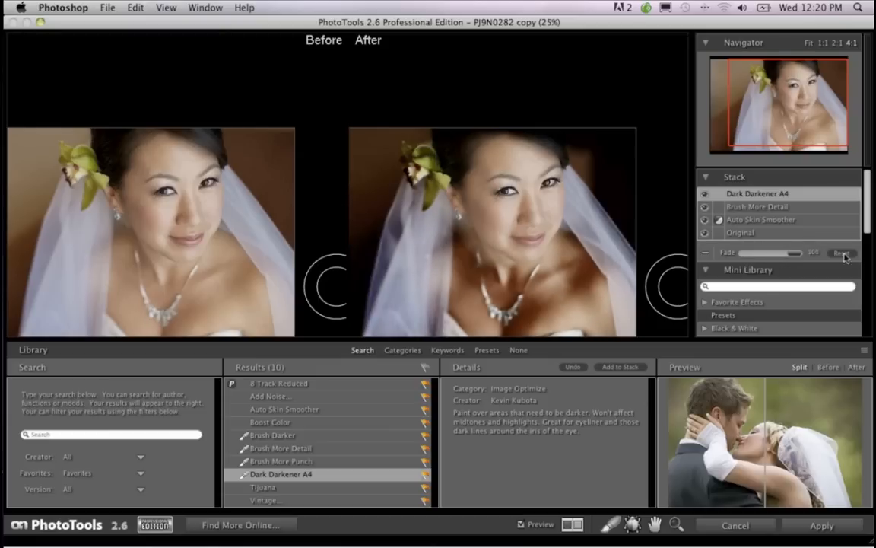
{"action": "left_click", "coordinate": [706, 195]}
{"action": "left_click", "coordinate": [706, 195]}
{"action": "left_click", "coordinate": [707, 254]}
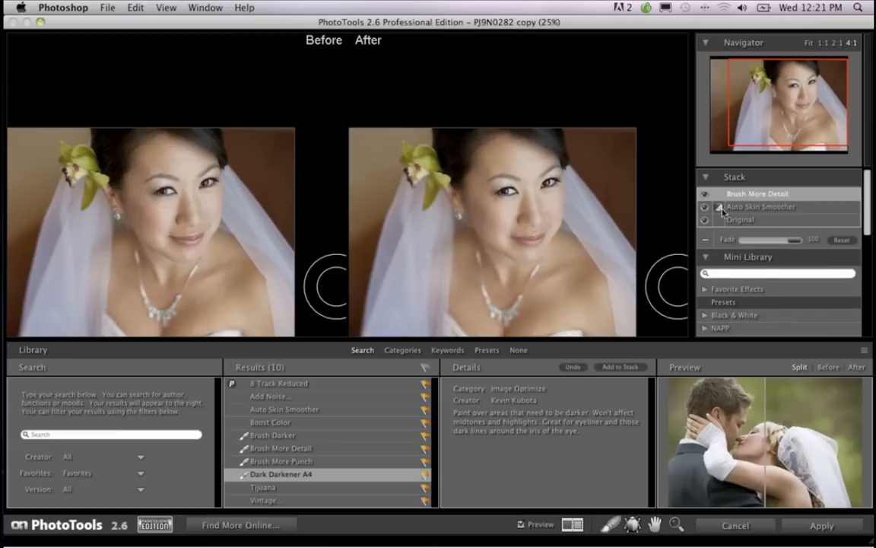
Step: Try adding a fresh Dark Darkener A4 effect to the stack and set its fade to 100
{"action": "double_click", "coordinate": [293, 474]}
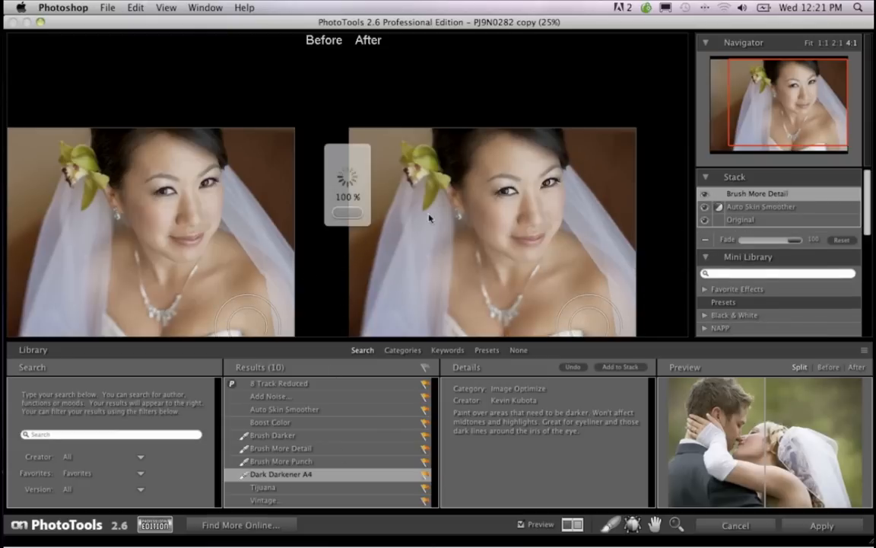
{"action": "left_click", "coordinate": [563, 235]}
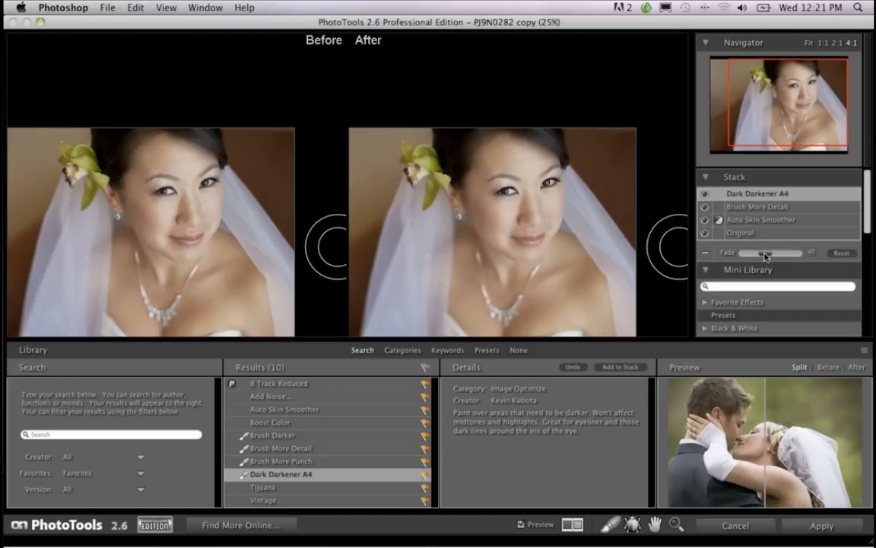
{"action": "left_click_drag", "start_coordinate": [765, 256], "coordinate": [801, 256]}
Step: Try masking brush opacities of 32, 72 and 100 for Dark Darkener A4, and remove the effect from the stack
{"action": "left_click_drag", "start_coordinate": [870, 229], "coordinate": [869, 335]}
{"action": "left_click_drag", "start_coordinate": [828, 241], "coordinate": [784, 245]}
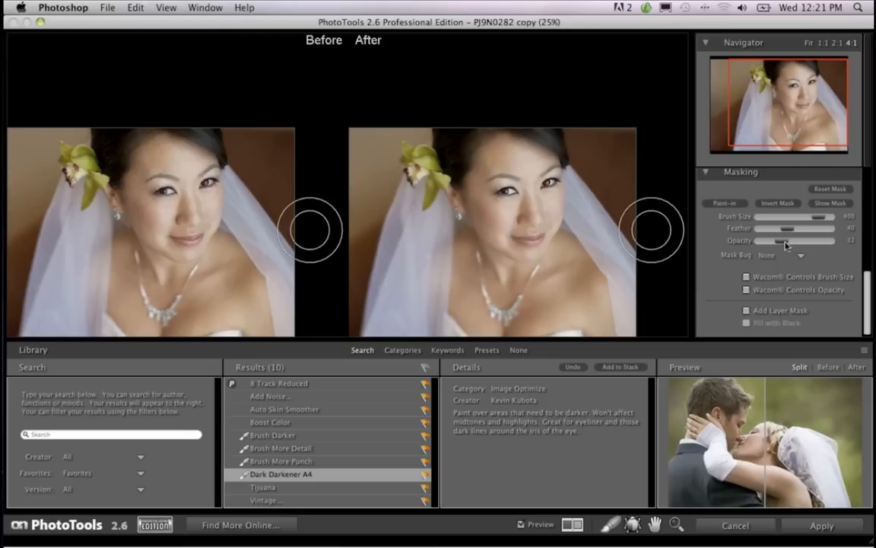
{"action": "left_click_drag", "start_coordinate": [782, 241], "coordinate": [810, 242]}
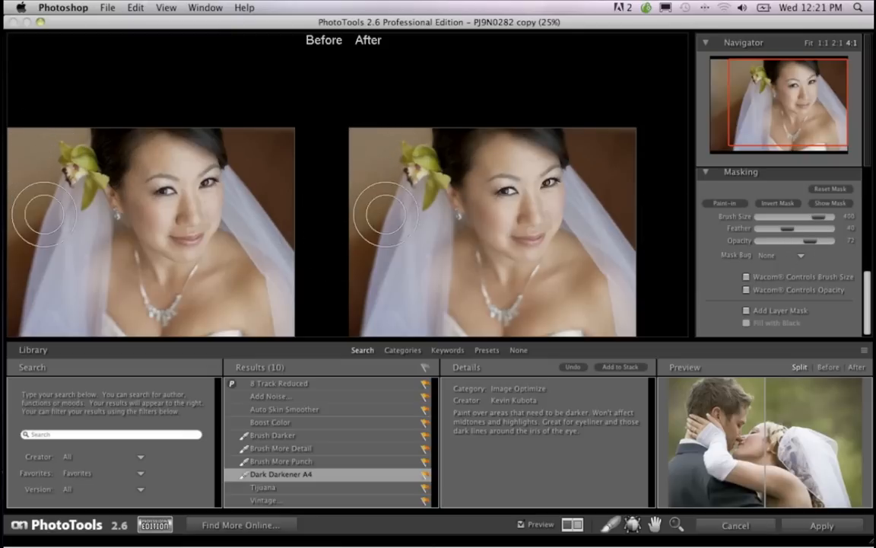
{"action": "scroll", "coordinate": [768, 279], "scroll_direction": "up", "scroll_amount": 1}
{"action": "scroll", "coordinate": [768, 280], "scroll_direction": "up", "scroll_amount": 3}
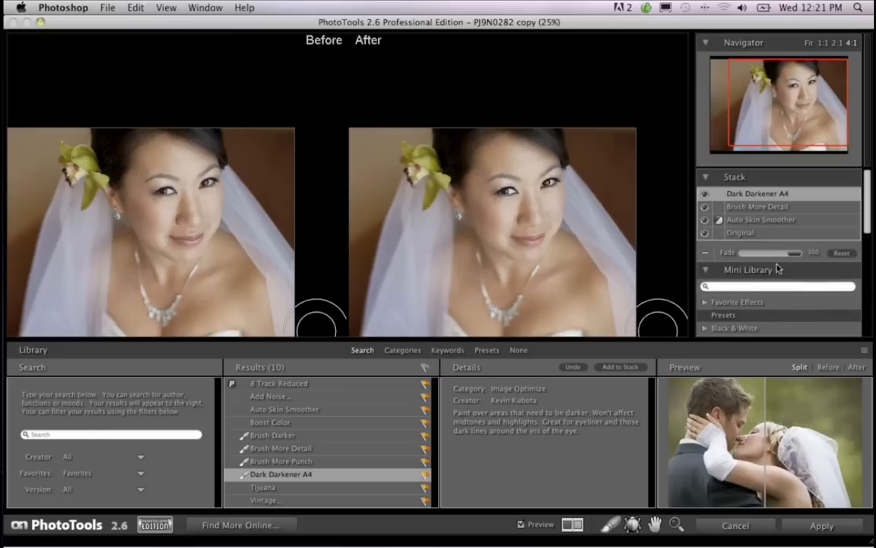
{"action": "scroll", "coordinate": [739, 263], "scroll_direction": "down", "scroll_amount": 4}
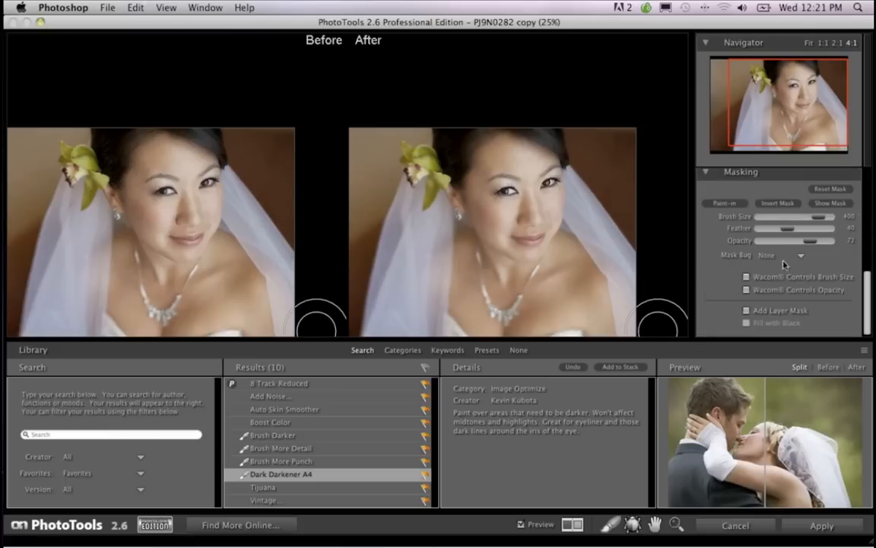
{"action": "left_click_drag", "start_coordinate": [813, 242], "coordinate": [834, 241]}
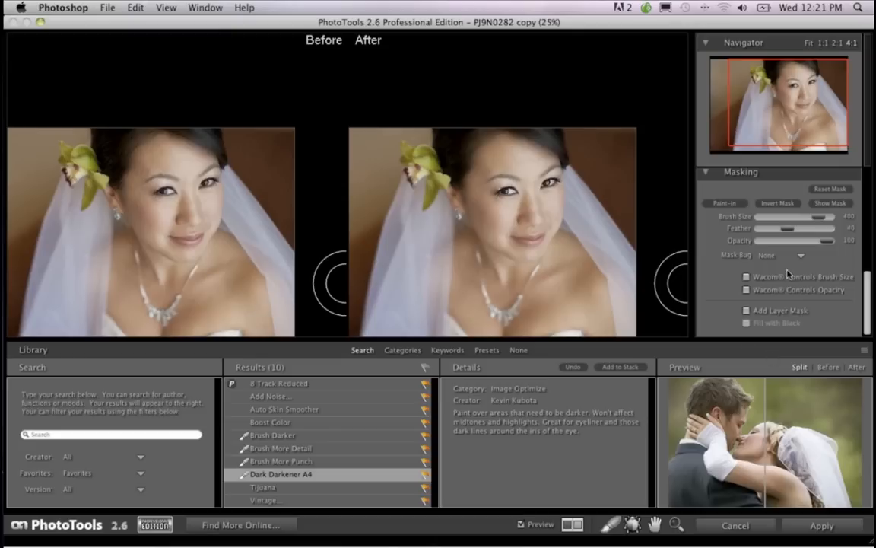
{"action": "left_click", "coordinate": [732, 204]}
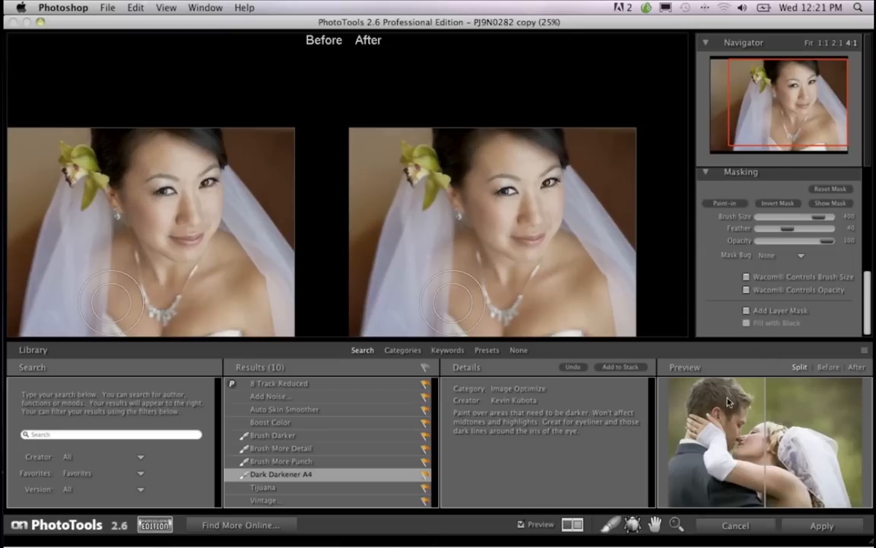
{"action": "scroll", "coordinate": [752, 333], "scroll_direction": "up", "scroll_amount": 10}
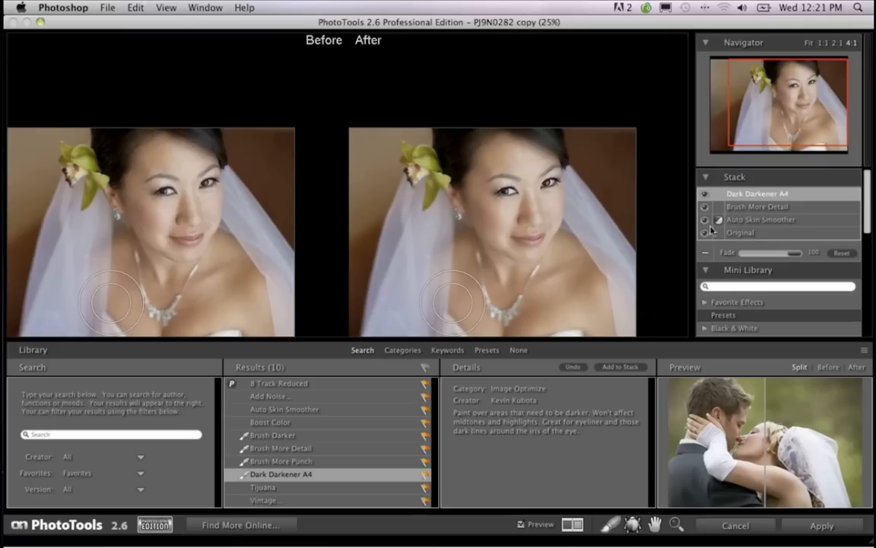
{"action": "left_click", "coordinate": [706, 256]}
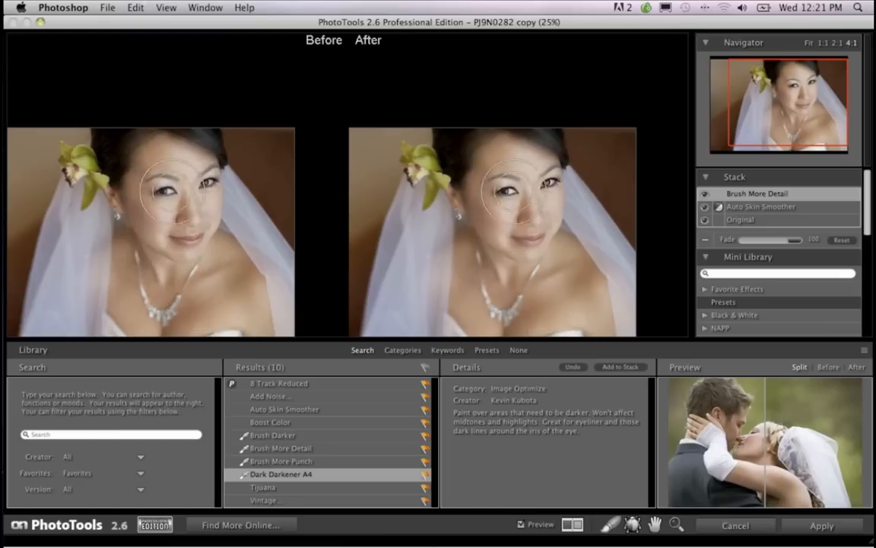
Step: Apply the effect stack to the photo and compare the result by varying the new layer's opacity, ending at 100%
{"action": "left_click", "coordinate": [822, 526]}
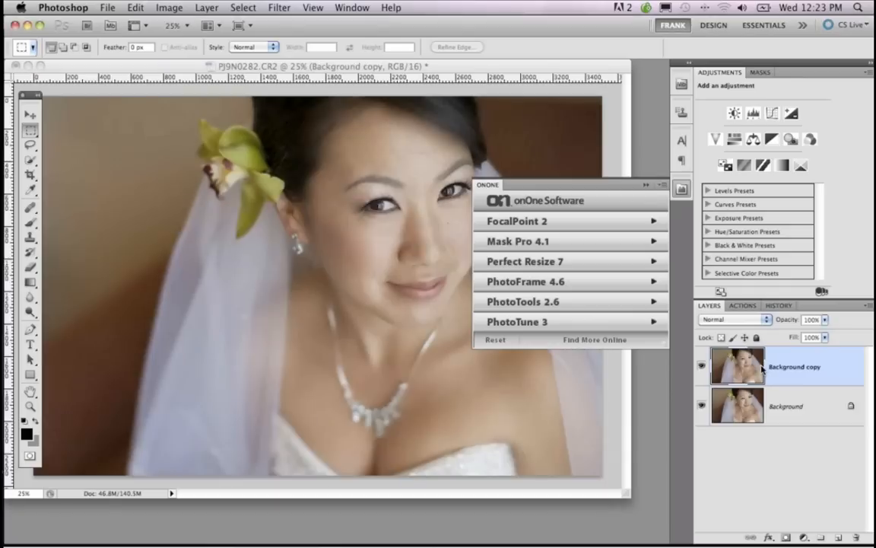
{"action": "left_click", "coordinate": [645, 187]}
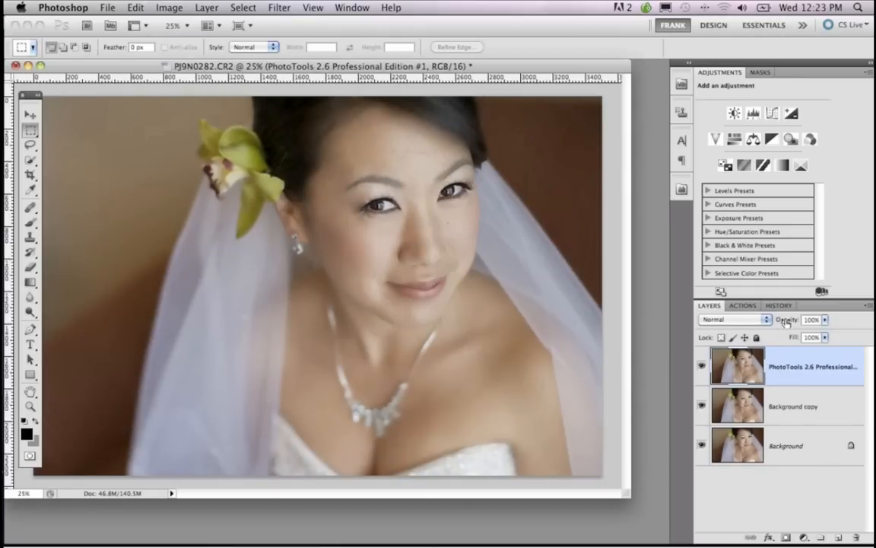
{"action": "left_click_drag", "start_coordinate": [786, 322], "coordinate": [829, 323]}
Step: Rename the topmost layer as "Contrast soft"
{"action": "double_click", "coordinate": [799, 368]}
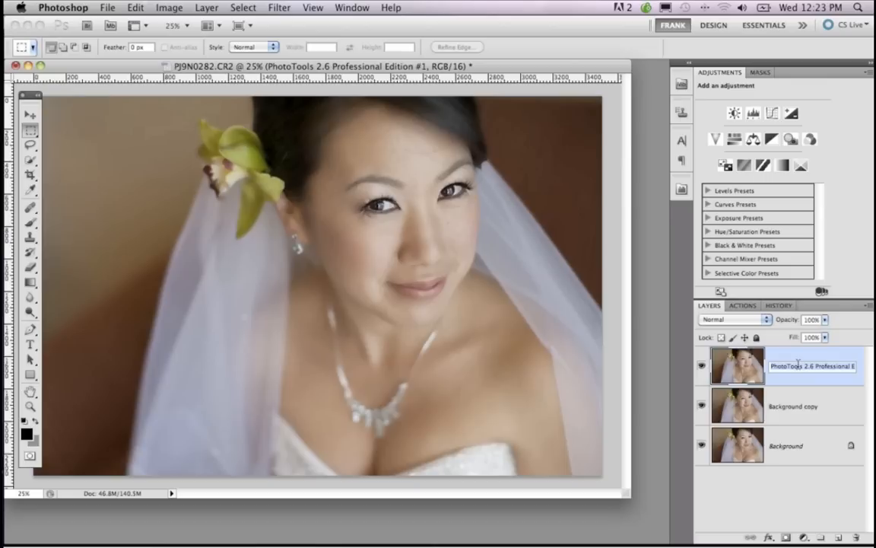
{"action": "type", "text": "c"}
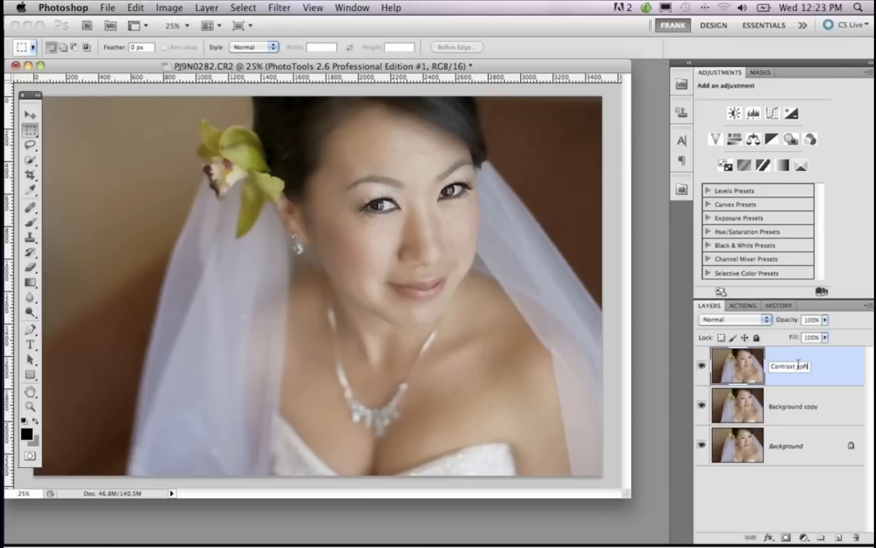
{"action": "key", "text": "Return"}
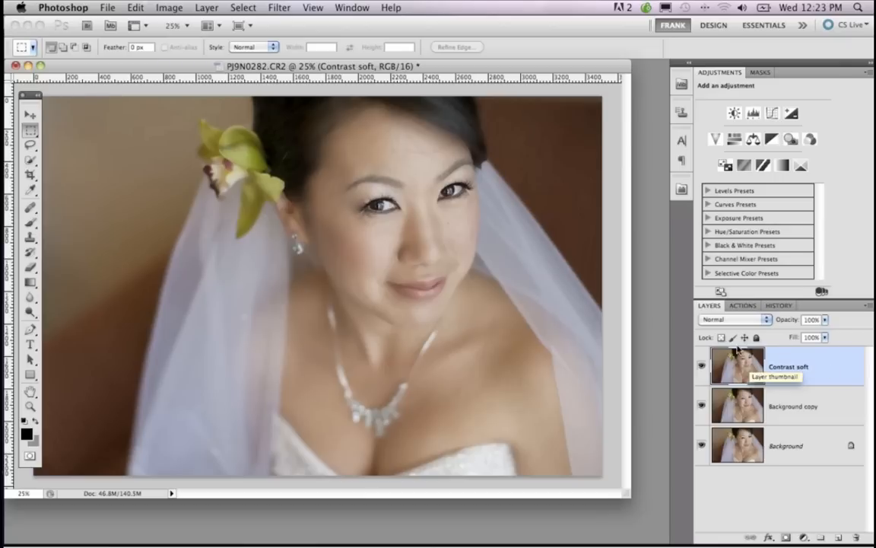
Step: Open PhotoTools 2.6 Pro on the Contrast soft layer
{"action": "left_click", "coordinate": [682, 189]}
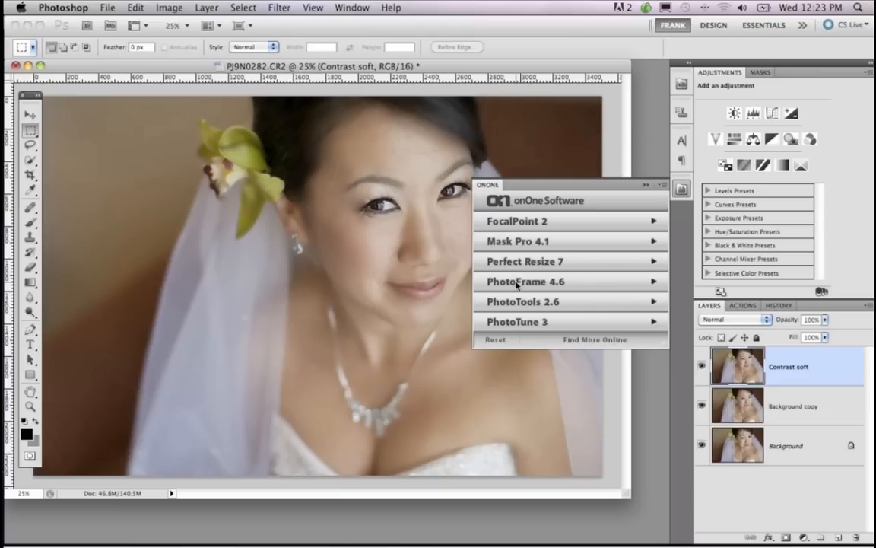
{"action": "left_click", "coordinate": [515, 283]}
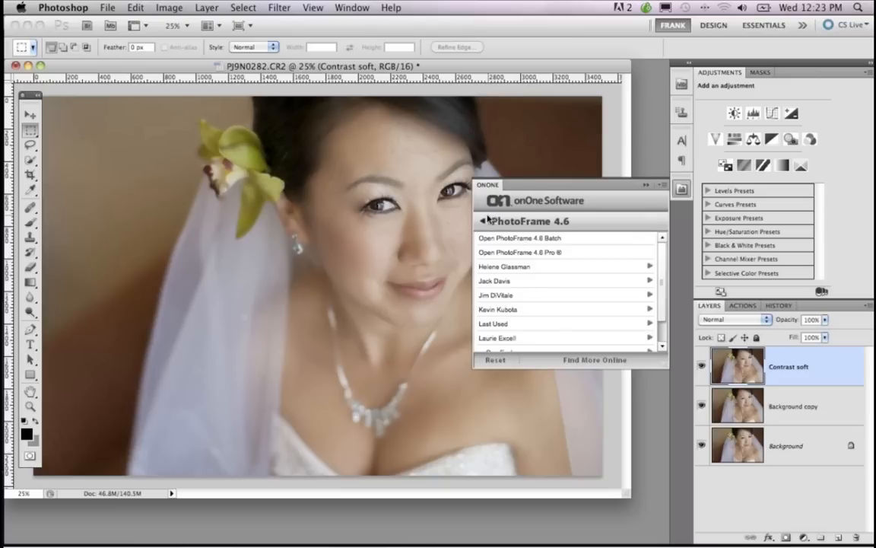
{"action": "left_click", "coordinate": [490, 221]}
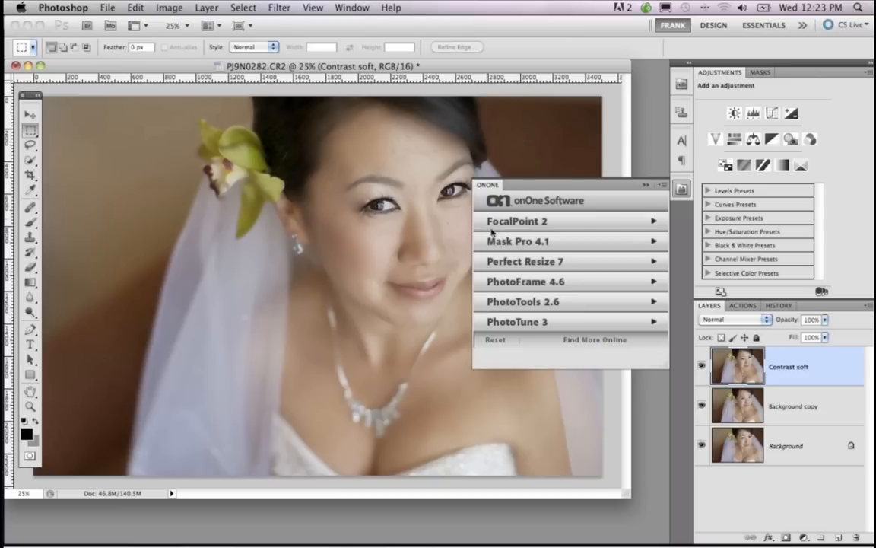
{"action": "left_click", "coordinate": [519, 302]}
{"action": "left_click", "coordinate": [483, 221]}
{"action": "left_click", "coordinate": [507, 304]}
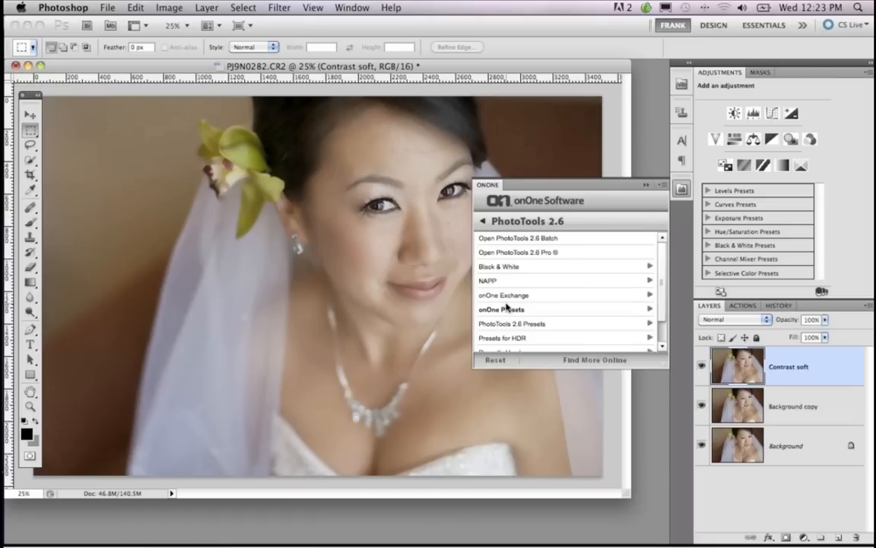
{"action": "left_click", "coordinate": [498, 253]}
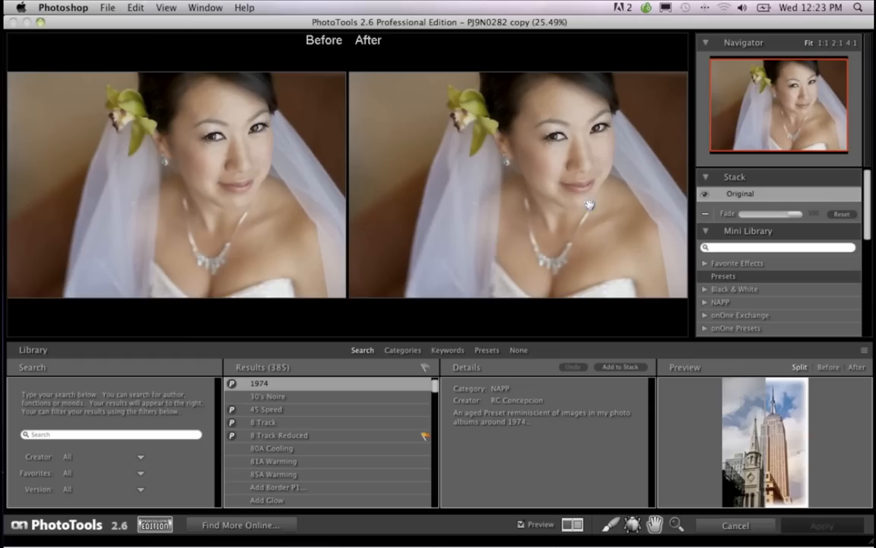
Step: Filter the effect library to favorites, add Dark Darkener A4 to the stack, and raise its fade
{"action": "left_click", "coordinate": [65, 478]}
{"action": "left_click", "coordinate": [77, 484]}
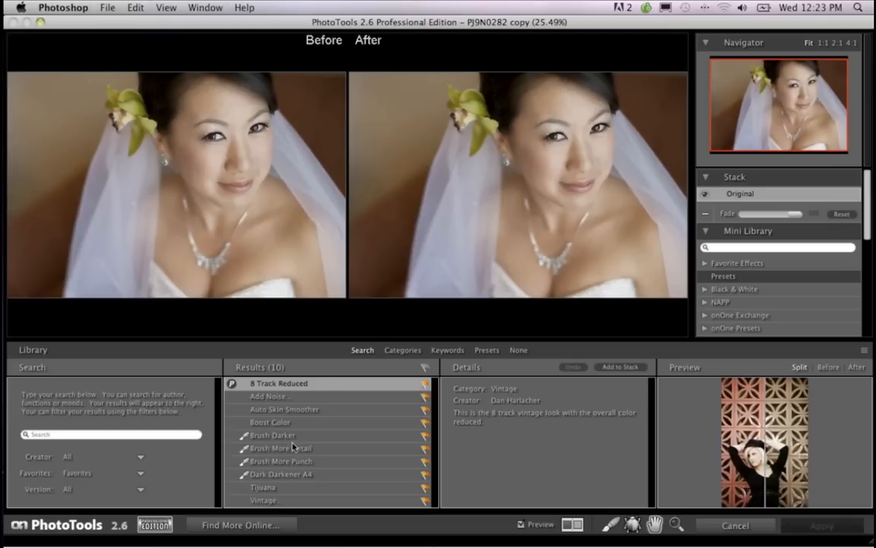
{"action": "left_click", "coordinate": [280, 475]}
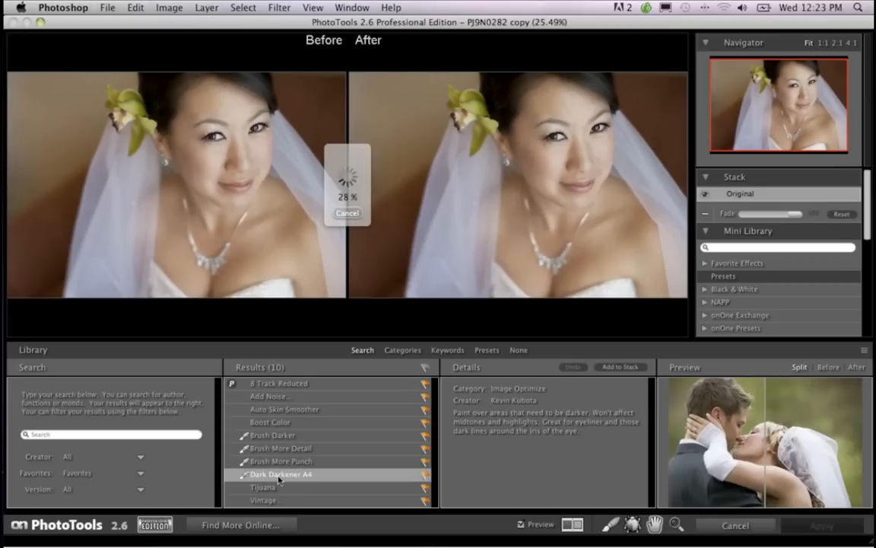
{"action": "left_click", "coordinate": [558, 242]}
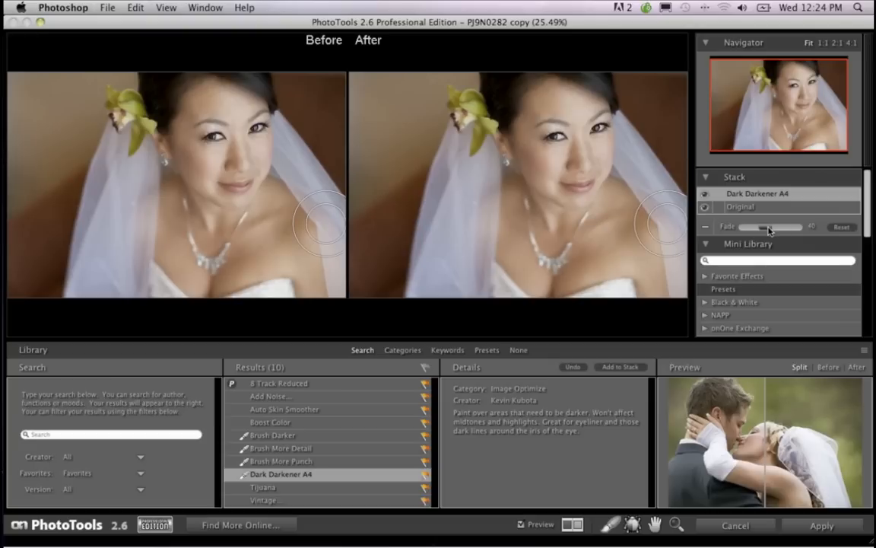
{"action": "left_click_drag", "start_coordinate": [770, 231], "coordinate": [818, 230]}
Step: Try painting Dark Darkener A4 over the background beside the orchid at masking brush opacity 100, and undo the stroke
{"action": "scroll", "coordinate": [869, 219], "scroll_direction": "down", "scroll_amount": 5}
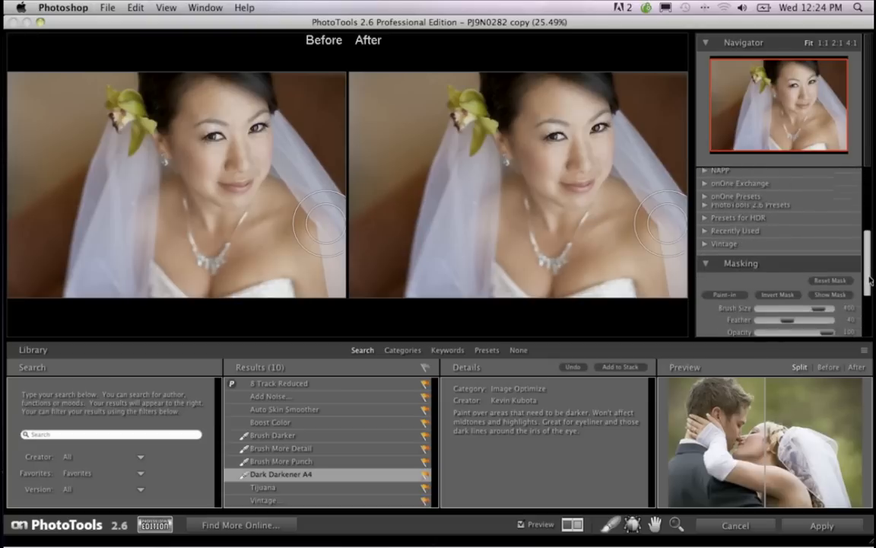
{"action": "left_click_drag", "start_coordinate": [384, 98], "coordinate": [377, 192]}
{"action": "key", "text": "super+z"}
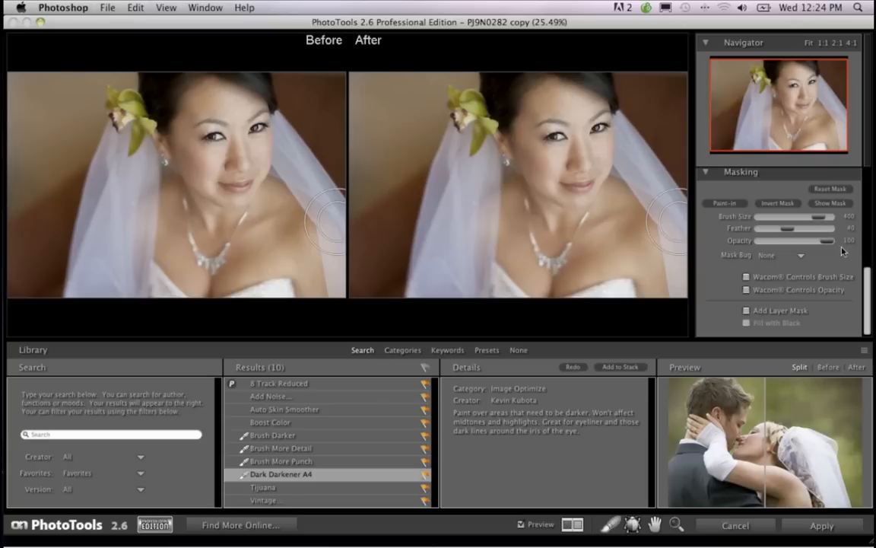
Step: Paint Dark Darkener A4 over the background on both sides of the bride with brush opacities of 44 and 12, and apply the stack
{"action": "left_click_drag", "start_coordinate": [828, 243], "coordinate": [791, 244]}
{"action": "left_click_drag", "start_coordinate": [391, 82], "coordinate": [358, 240]}
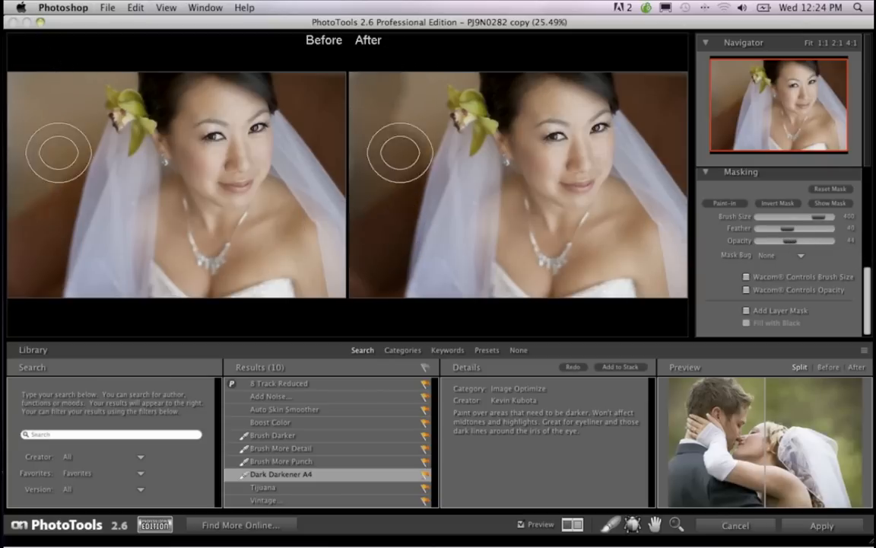
{"action": "mouse_move", "coordinate": [400, 152]}
{"action": "left_mouse_down"}
{"action": "mouse_move", "coordinate": [437, 82]}
{"action": "mouse_move", "coordinate": [423, 140]}
{"action": "mouse_move", "coordinate": [416, 105]}
{"action": "mouse_move", "coordinate": [378, 163]}
{"action": "mouse_move", "coordinate": [379, 276]}
{"action": "left_mouse_up"}
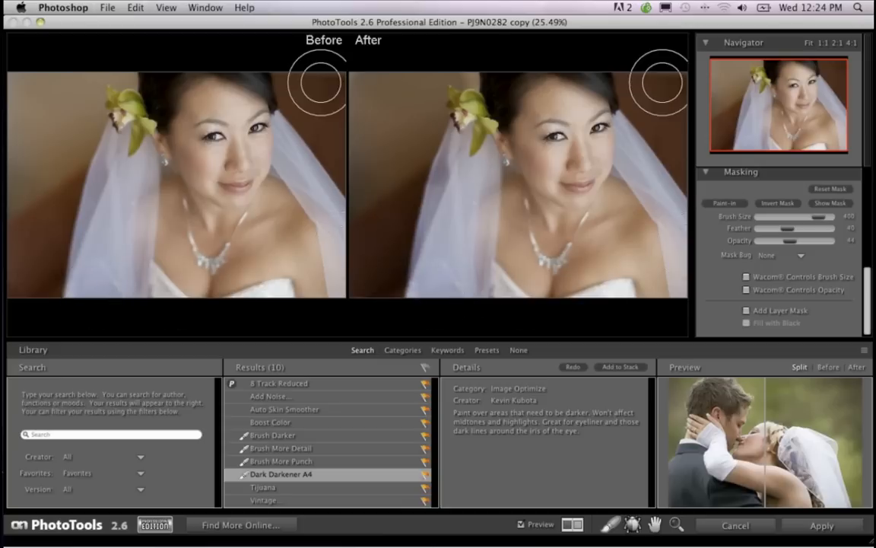
{"action": "mouse_move", "coordinate": [661, 82]}
{"action": "left_mouse_down"}
{"action": "mouse_move", "coordinate": [685, 132]}
{"action": "mouse_move", "coordinate": [681, 104]}
{"action": "mouse_move", "coordinate": [660, 91]}
{"action": "mouse_move", "coordinate": [648, 97]}
{"action": "mouse_move", "coordinate": [682, 122]}
{"action": "mouse_move", "coordinate": [650, 91]}
{"action": "mouse_move", "coordinate": [689, 163]}
{"action": "mouse_move", "coordinate": [679, 308]}
{"action": "left_mouse_up"}
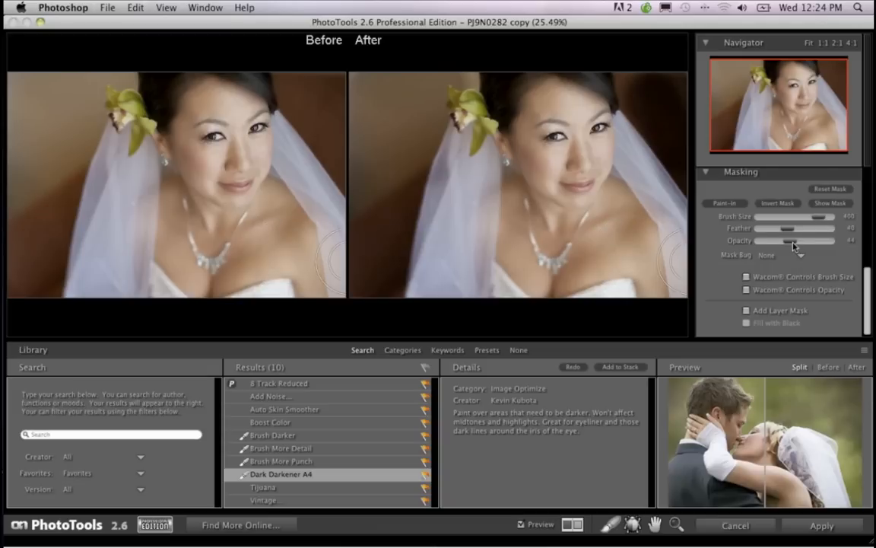
{"action": "left_click_drag", "start_coordinate": [790, 241], "coordinate": [770, 242]}
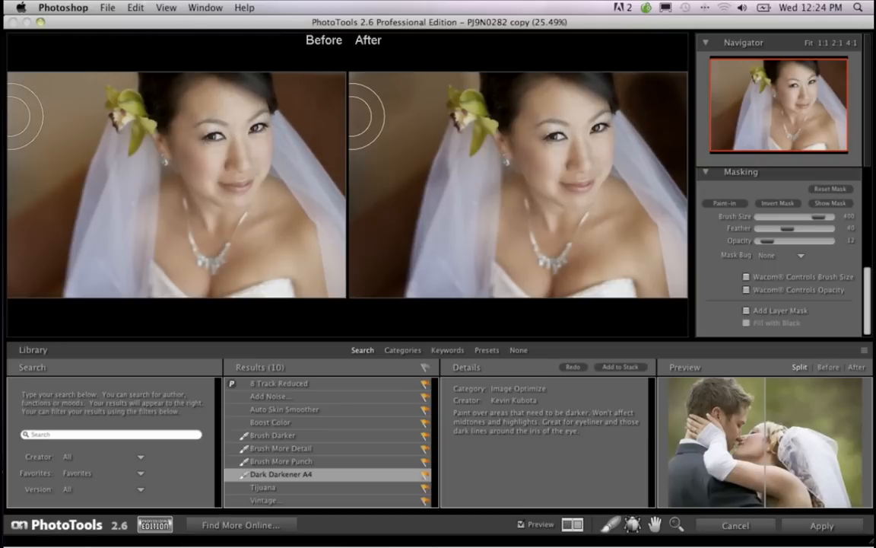
{"action": "left_click", "coordinate": [828, 526]}
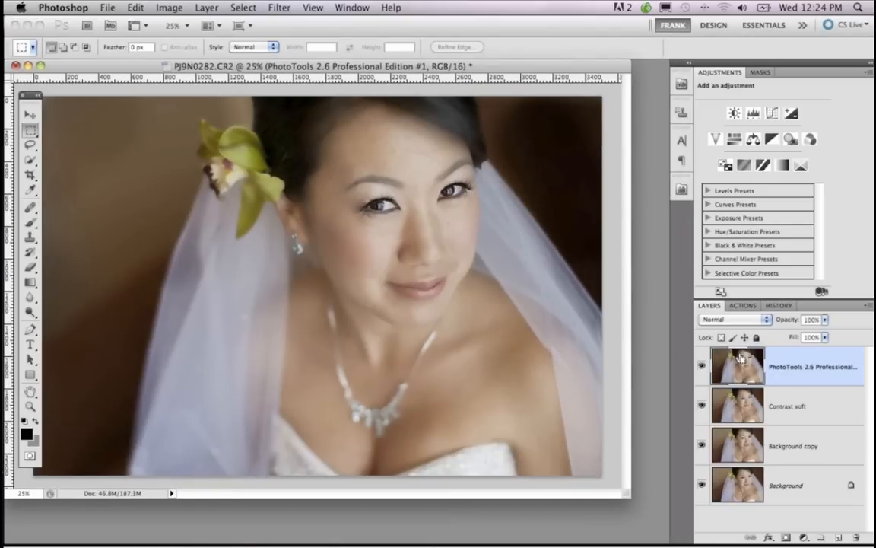
Step: Compare the photo with and without the darkening by taking the topmost layer's opacity to 0% and back to 100%
{"action": "key", "text": "super+minus"}
{"action": "left_click_drag", "start_coordinate": [445, 353], "coordinate": [576, 487]}
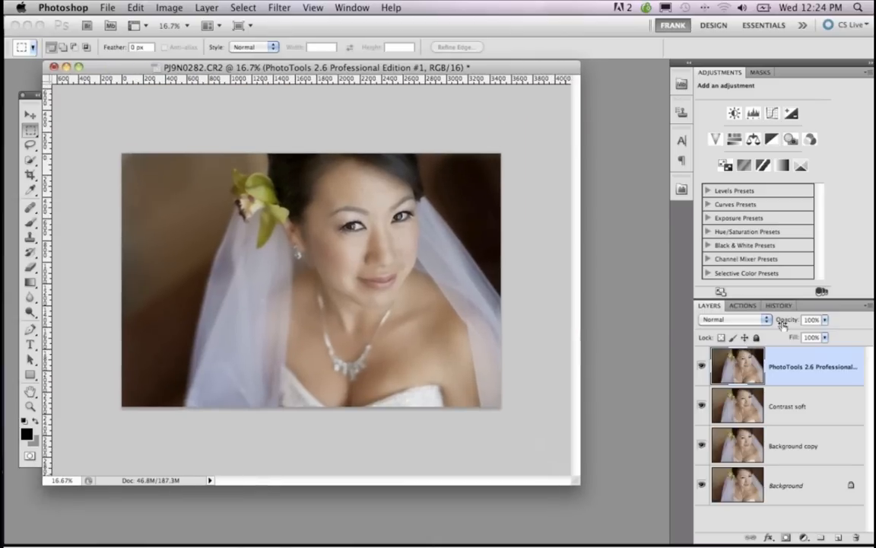
{"action": "left_click_drag", "start_coordinate": [791, 321], "coordinate": [725, 326]}
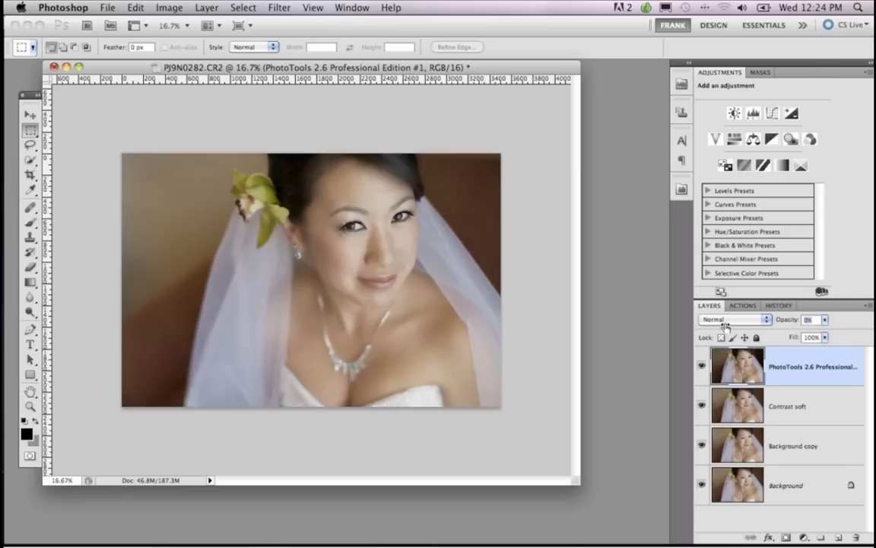
{"action": "type", "text": "100"}
{"action": "key", "text": "Return"}
{"action": "left_click_drag", "start_coordinate": [841, 327], "coordinate": [842, 328]}
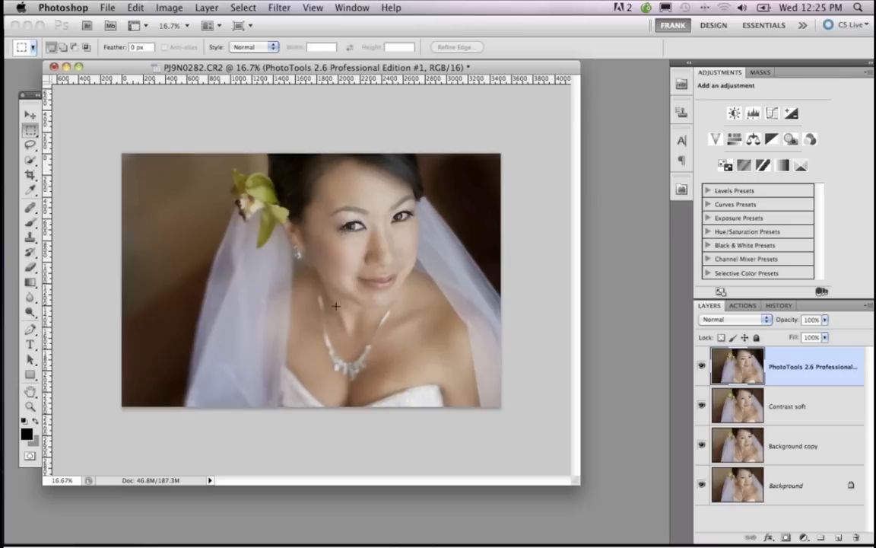
Step: Add a white layer mask to the topmost layer and prepare the Brush tool with black as the foreground color
{"action": "left_click", "coordinate": [787, 538]}
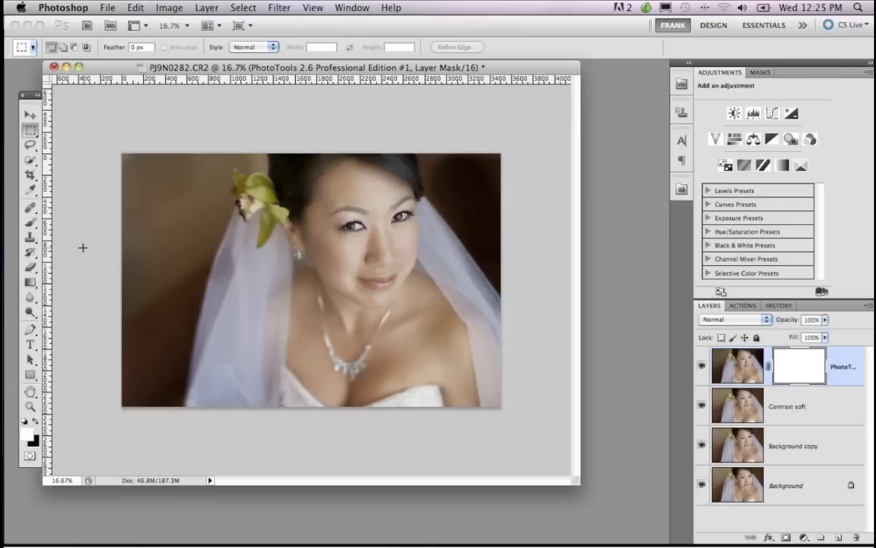
{"action": "key", "text": "b"}
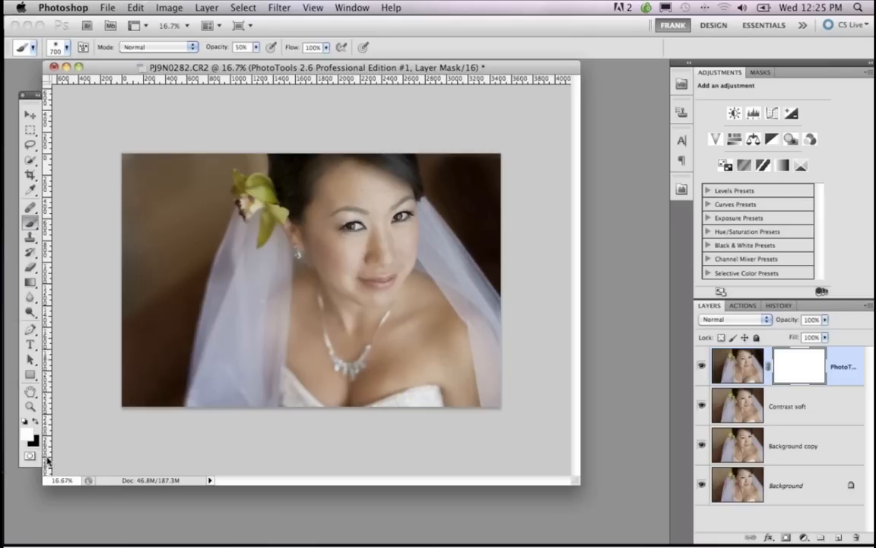
{"action": "left_click", "coordinate": [34, 421]}
{"action": "left_click", "coordinate": [35, 422]}
{"action": "left_click", "coordinate": [35, 422]}
Step: Try black strokes on the mask over the background beside the orchid at 50% and 100% brush opacity, undoing each one
{"action": "mouse_move", "coordinate": [220, 226]}
{"action": "left_mouse_down"}
{"action": "mouse_move", "coordinate": [169, 216]}
{"action": "mouse_move", "coordinate": [164, 258]}
{"action": "left_mouse_up"}
{"action": "key", "text": "ctrl+z"}
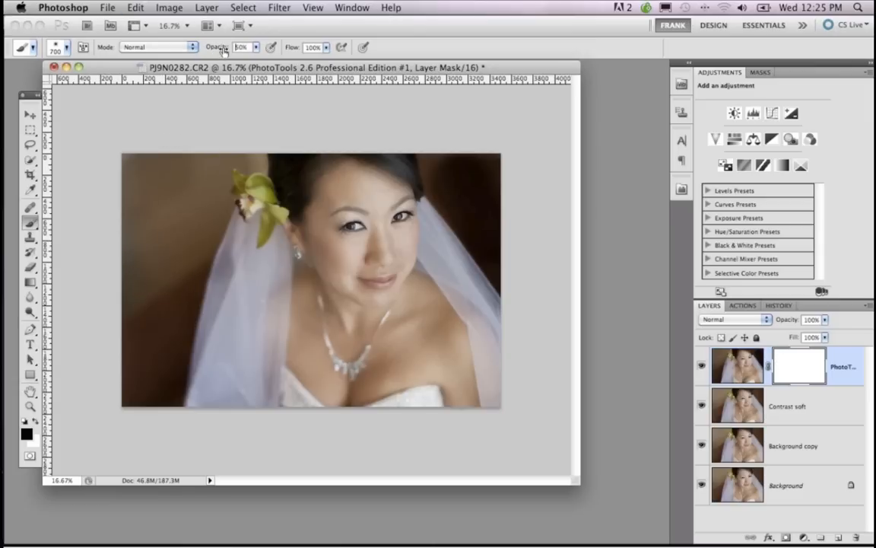
{"action": "mouse_move", "coordinate": [225, 49]}
{"action": "left_mouse_down"}
{"action": "mouse_move", "coordinate": [215, 48]}
{"action": "mouse_move", "coordinate": [236, 48]}
{"action": "mouse_move", "coordinate": [218, 50]}
{"action": "left_mouse_up"}
{"action": "left_click", "coordinate": [239, 48]}
{"action": "key", "text": "Return"}
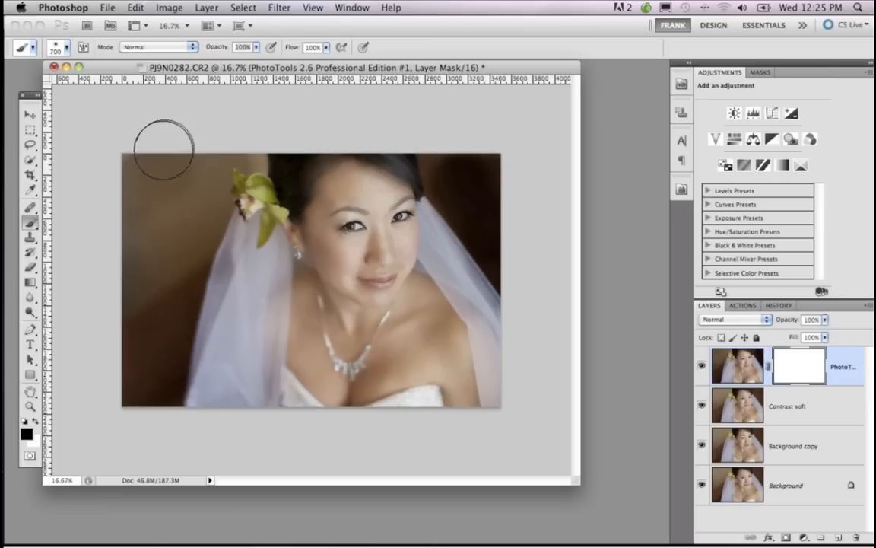
{"action": "left_click_drag", "start_coordinate": [135, 166], "coordinate": [183, 276]}
{"action": "key", "text": "ctrl+z"}
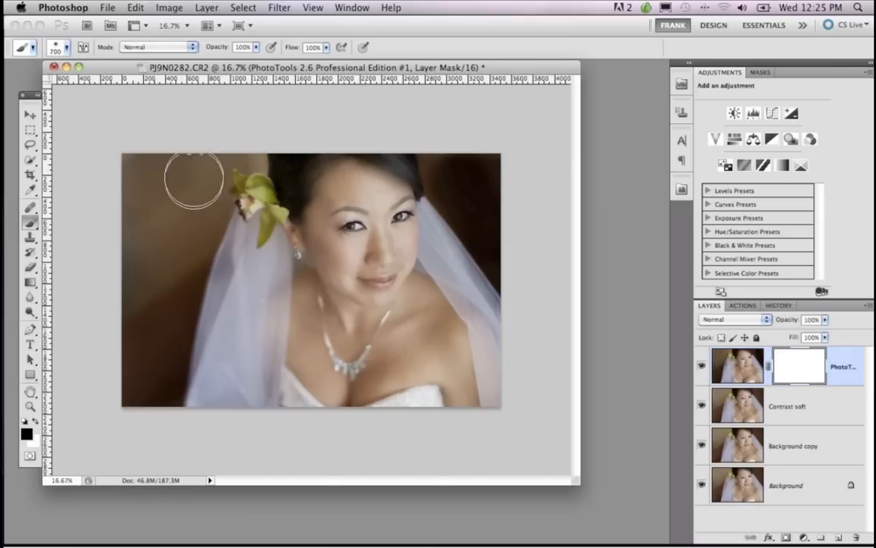
Step: Set the brush opacity to 56% and paint black on the mask over the background areas and veil edge to soften the darkening
{"action": "left_click", "coordinate": [257, 47]}
{"action": "left_click_drag", "start_coordinate": [260, 58], "coordinate": [231, 57]}
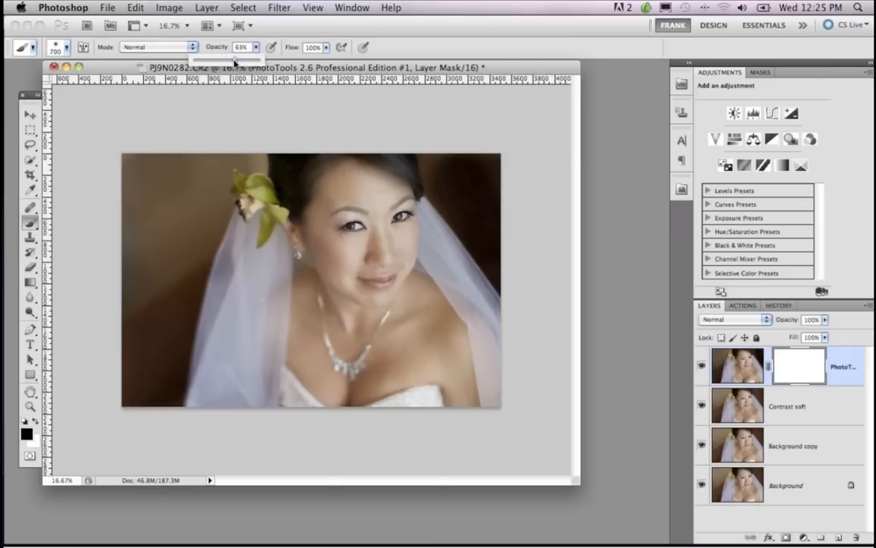
{"action": "left_click_drag", "start_coordinate": [131, 161], "coordinate": [188, 239]}
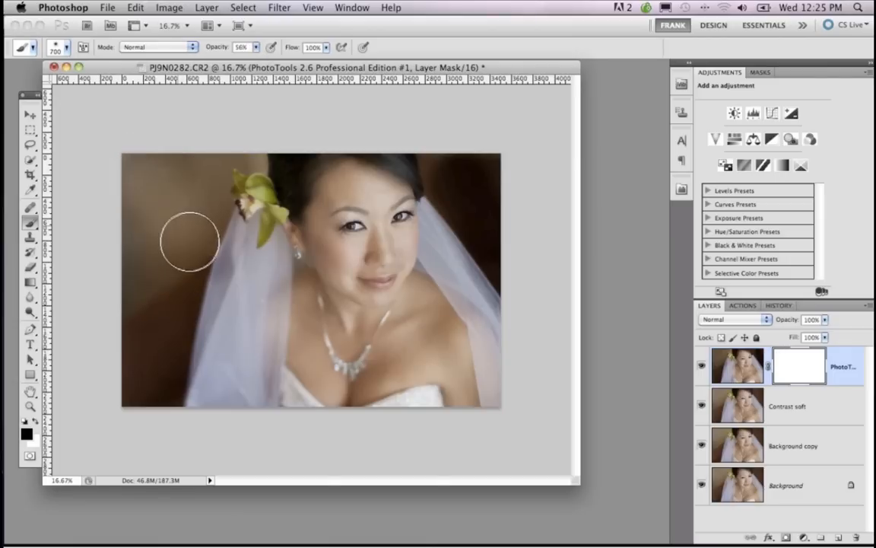
{"action": "left_click_drag", "start_coordinate": [485, 161], "coordinate": [456, 220]}
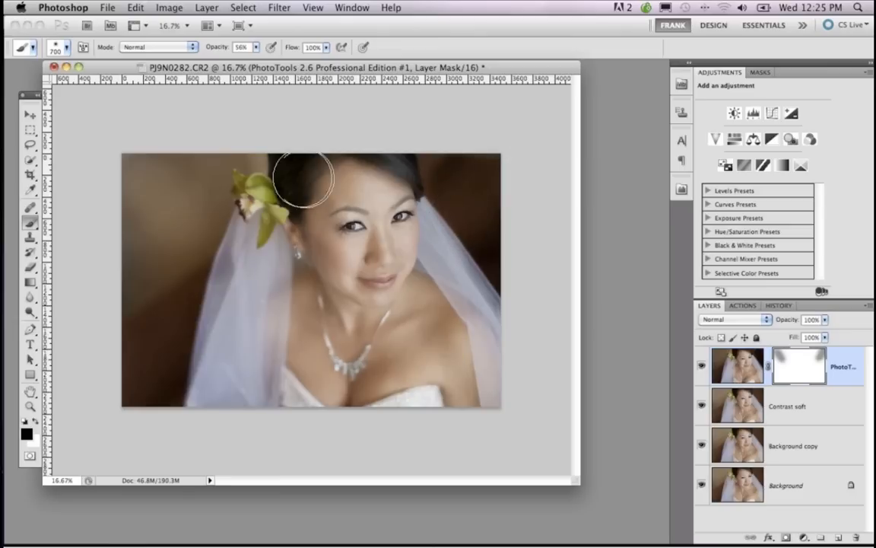
{"action": "mouse_move", "coordinate": [244, 201]}
{"action": "left_mouse_down"}
{"action": "mouse_move", "coordinate": [125, 264]}
{"action": "mouse_move", "coordinate": [188, 313]}
{"action": "mouse_move", "coordinate": [186, 369]}
{"action": "left_mouse_up"}
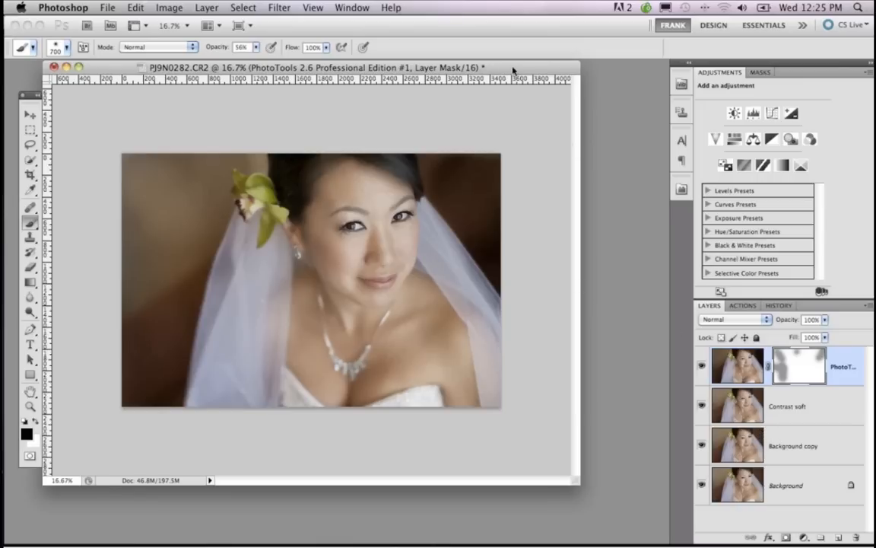
{"action": "left_click_drag", "start_coordinate": [522, 72], "coordinate": [562, 77]}
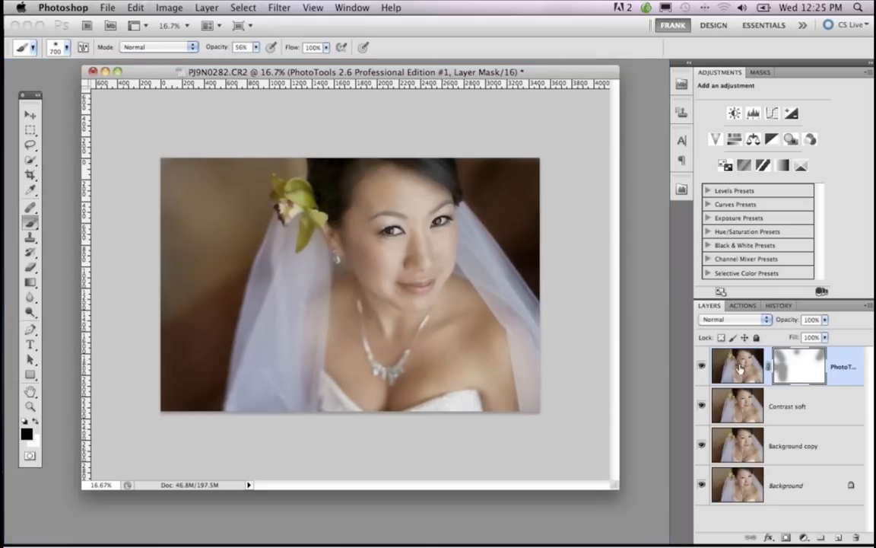
Step: Merge the masked PhotoTools layer down into Contrast soft, and merge that layer down into Background copy
{"action": "left_click", "coordinate": [739, 368]}
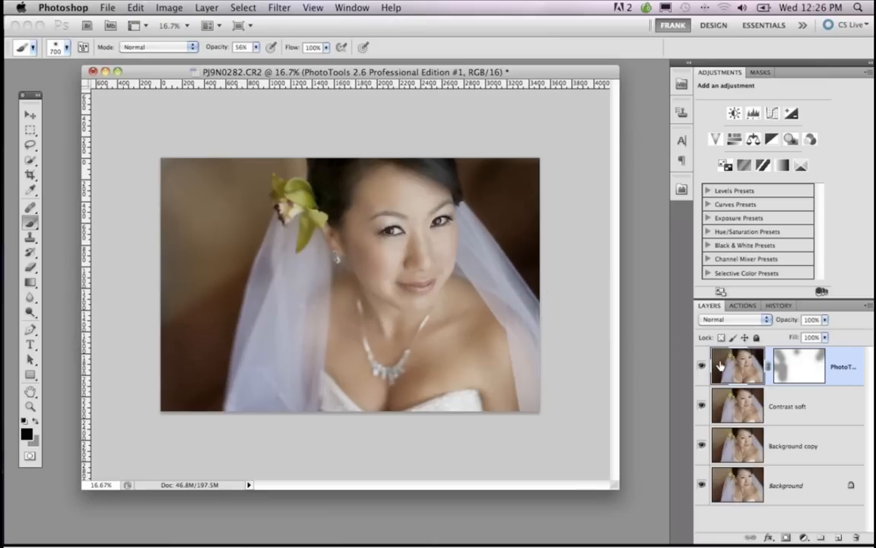
{"action": "key", "text": "alt+shift+super+e"}
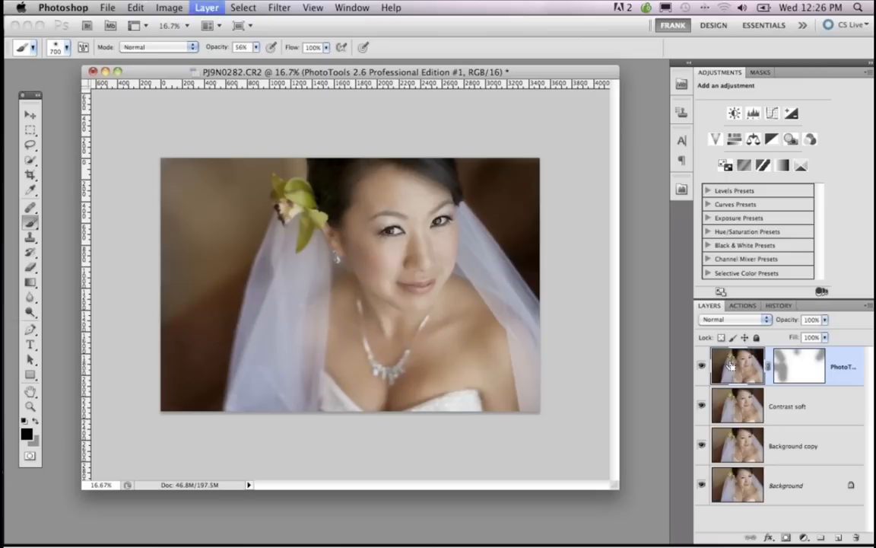
{"action": "key", "text": "Delete"}
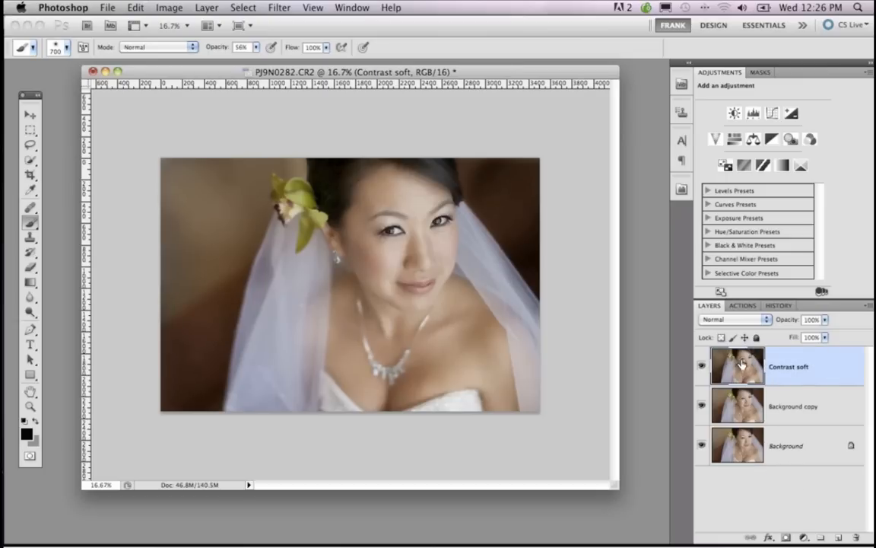
{"action": "left_click", "coordinate": [867, 308]}
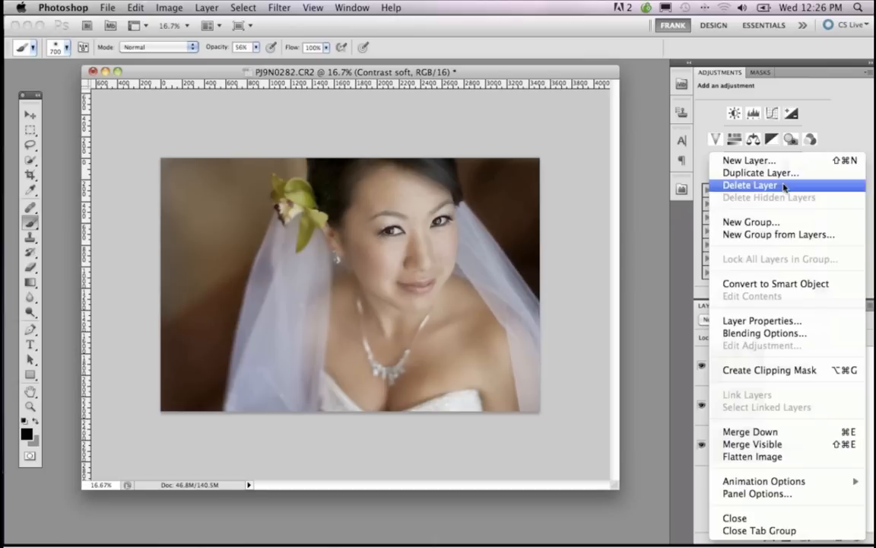
{"action": "left_click", "coordinate": [786, 431]}
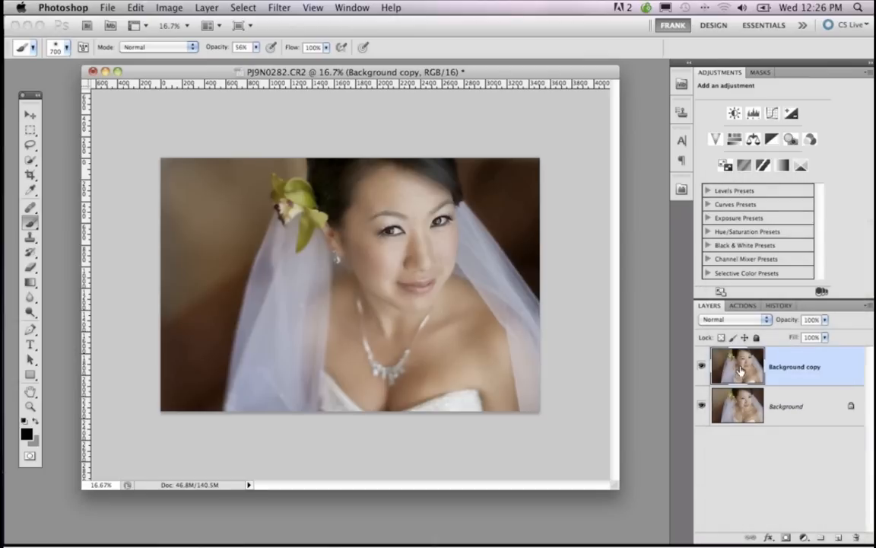
Step: Open PhotoTools 2.6 Pro on the Background copy layer
{"action": "left_click", "coordinate": [675, 192]}
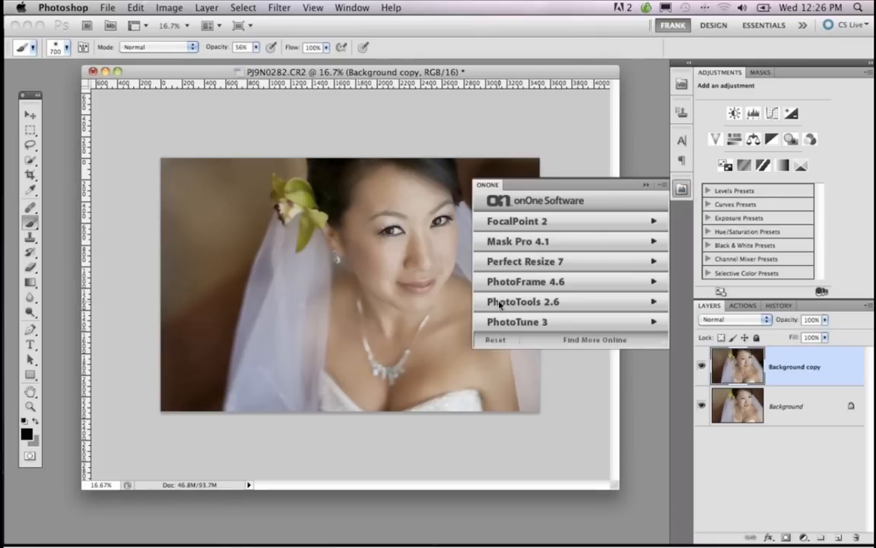
{"action": "left_click", "coordinate": [499, 303]}
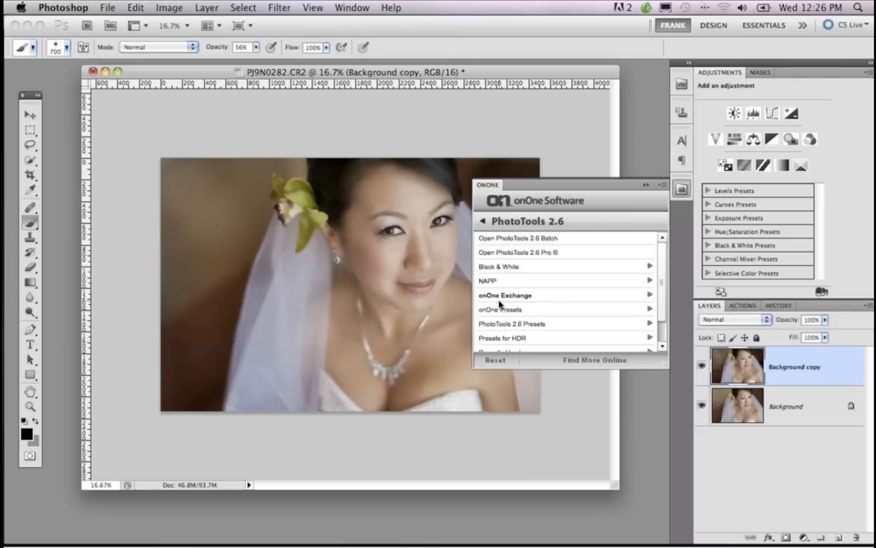
{"action": "left_click", "coordinate": [499, 254]}
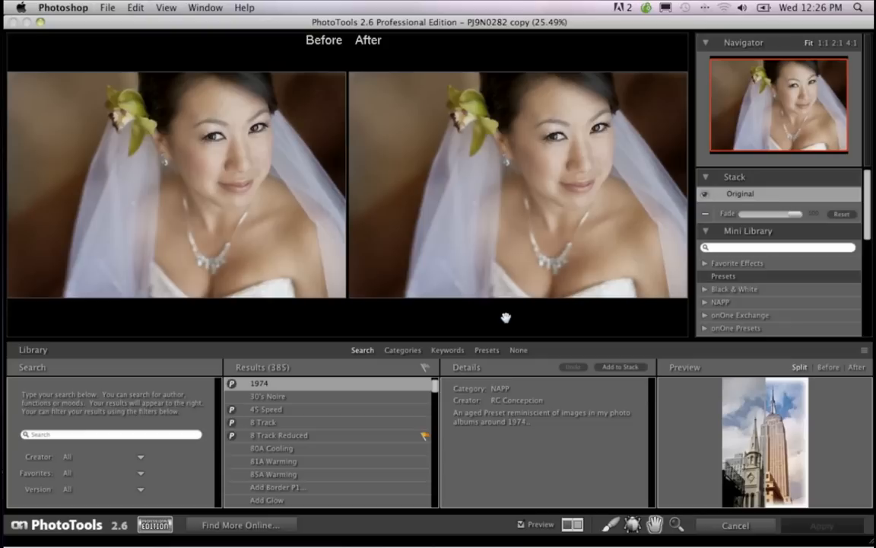
Step: Filter the effect library to favorites and add Boost Color to the stack
{"action": "mouse_move", "coordinate": [175, 536]}
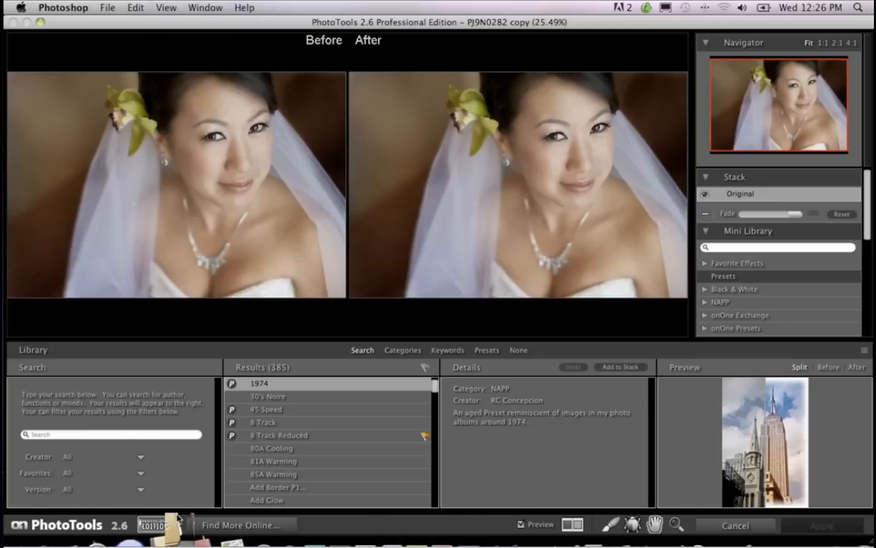
{"action": "left_click", "coordinate": [76, 472]}
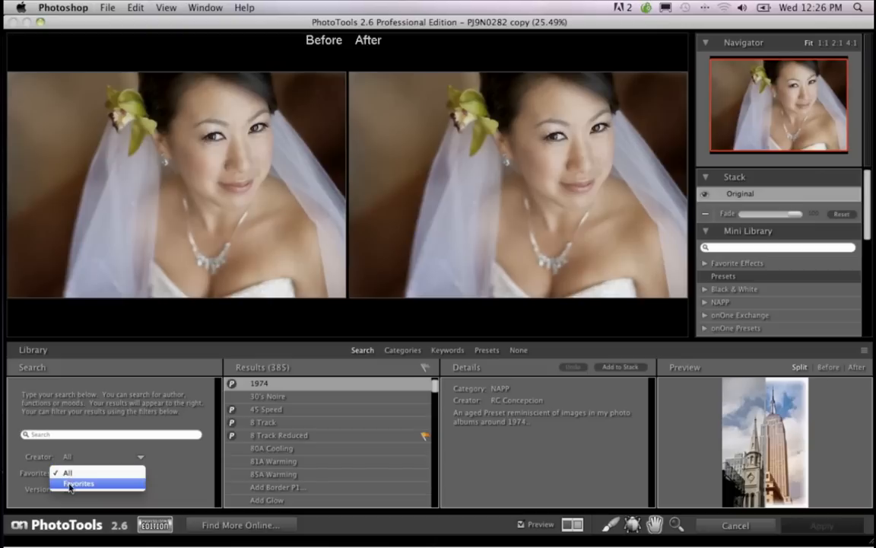
{"action": "left_click", "coordinate": [70, 484]}
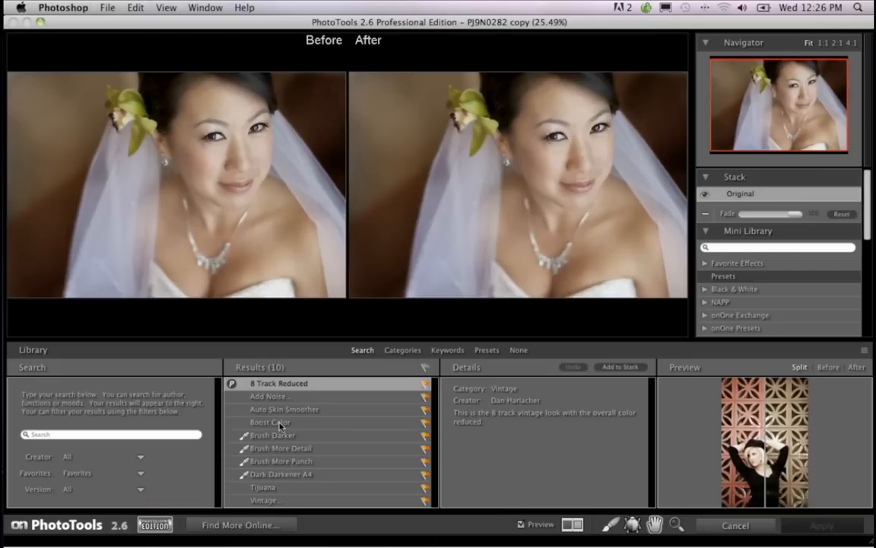
{"action": "double_click", "coordinate": [274, 422]}
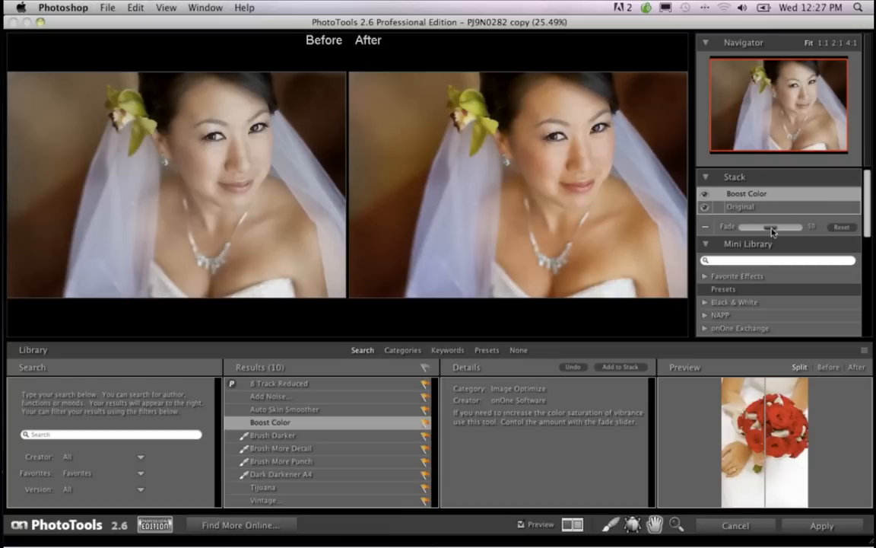
Step: Raise the Boost Color fade to 100 and stack a second Boost Color above it with a fade of 60
{"action": "left_click_drag", "start_coordinate": [773, 231], "coordinate": [795, 228]}
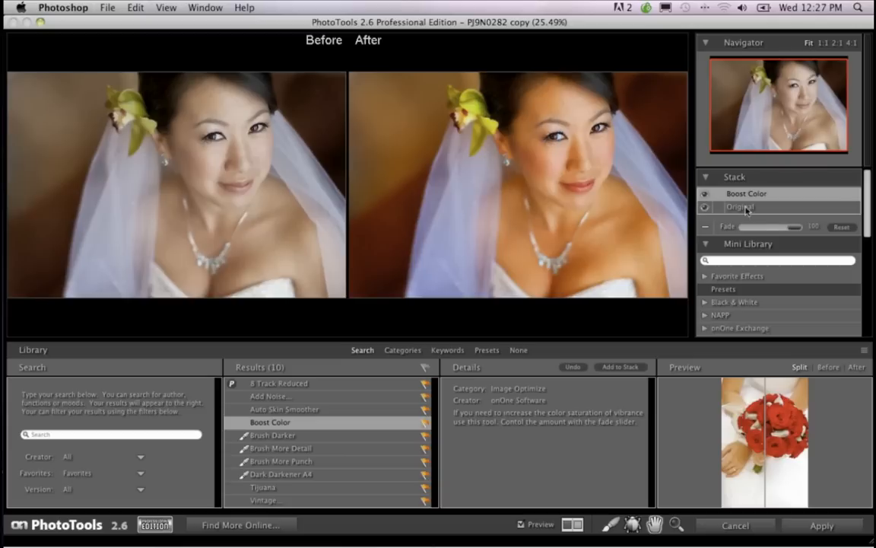
{"action": "mouse_move", "coordinate": [794, 227]}
{"action": "left_mouse_down"}
{"action": "mouse_move", "coordinate": [774, 228]}
{"action": "mouse_move", "coordinate": [800, 228]}
{"action": "left_mouse_up"}
{"action": "double_click", "coordinate": [275, 424]}
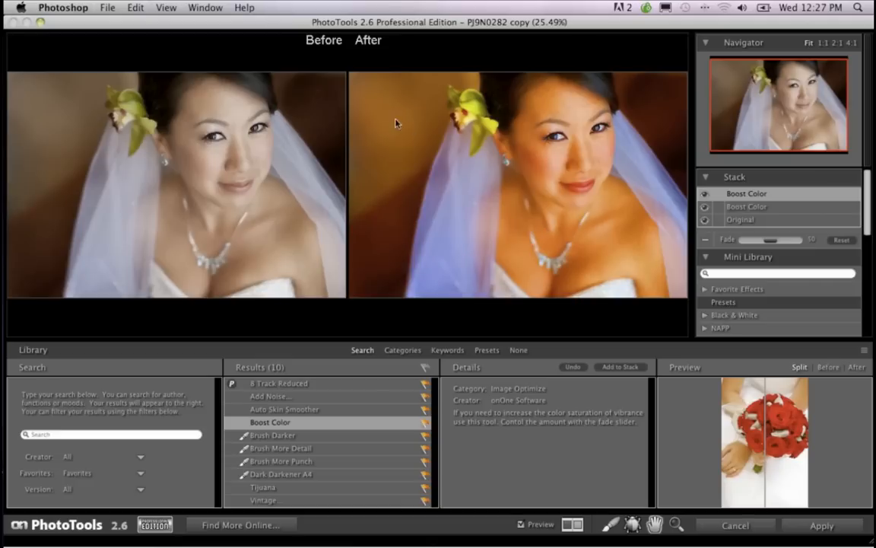
{"action": "mouse_move", "coordinate": [773, 242]}
{"action": "left_mouse_down"}
{"action": "mouse_move", "coordinate": [794, 242]}
{"action": "mouse_move", "coordinate": [779, 242]}
{"action": "left_mouse_up"}
Step: Paint the topmost Boost Color out of the bride's face and skin with the masking brush at opacity 100, reducing the brush size to 200
{"action": "left_click_drag", "start_coordinate": [867, 205], "coordinate": [867, 304]}
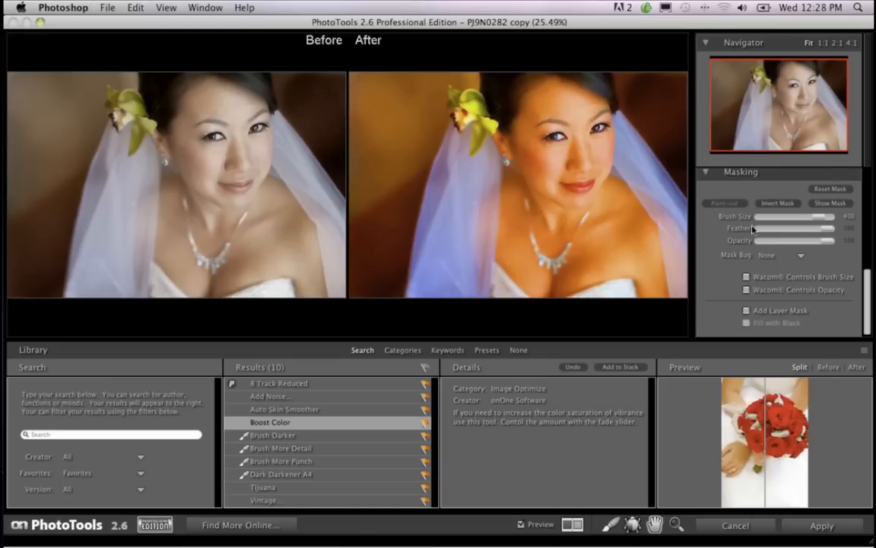
{"action": "left_click", "coordinate": [611, 525]}
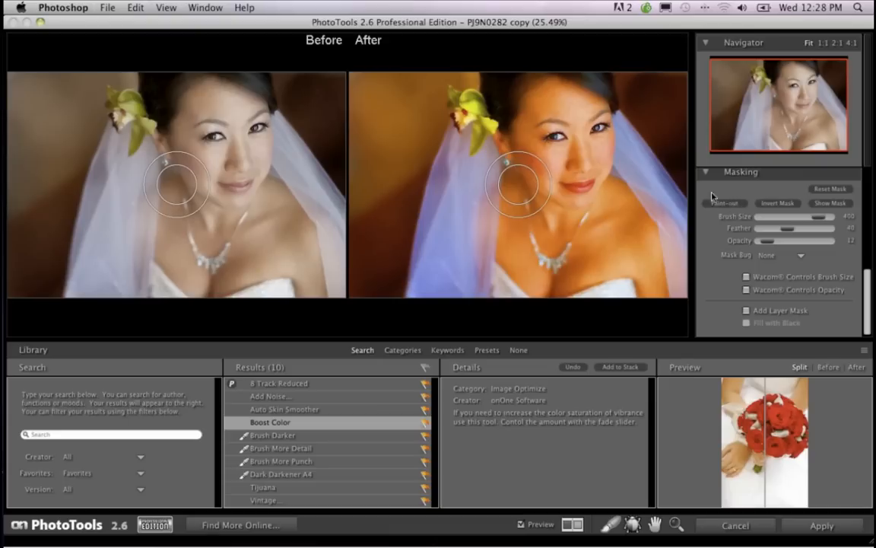
{"action": "mouse_move", "coordinate": [569, 174]}
{"action": "left_mouse_down"}
{"action": "mouse_move", "coordinate": [551, 160]}
{"action": "mouse_move", "coordinate": [557, 185]}
{"action": "left_mouse_up"}
{"action": "left_click_drag", "start_coordinate": [769, 241], "coordinate": [842, 243]}
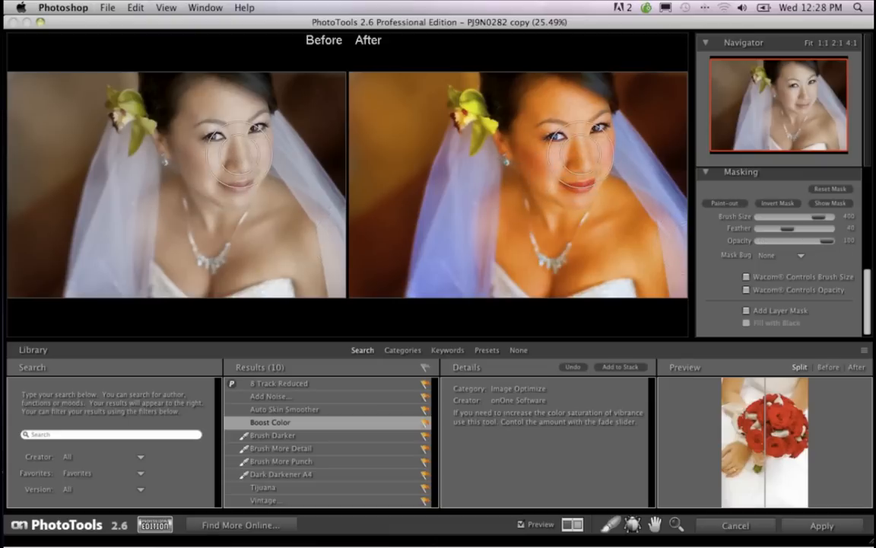
{"action": "mouse_move", "coordinate": [536, 153]}
{"action": "left_mouse_down"}
{"action": "mouse_move", "coordinate": [524, 152]}
{"action": "mouse_move", "coordinate": [525, 143]}
{"action": "mouse_move", "coordinate": [560, 126]}
{"action": "left_mouse_up"}
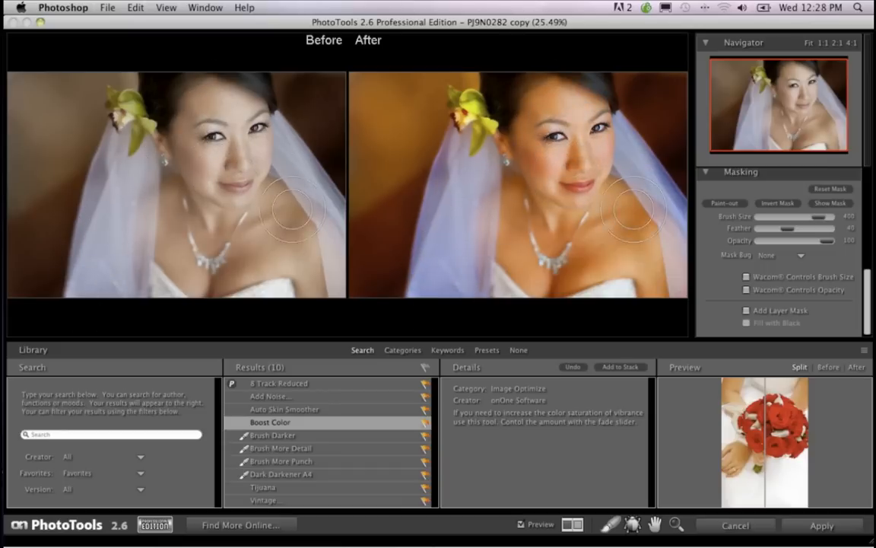
{"action": "key", "text": "bracketleft"}
{"action": "key", "text": "bracketleft"}
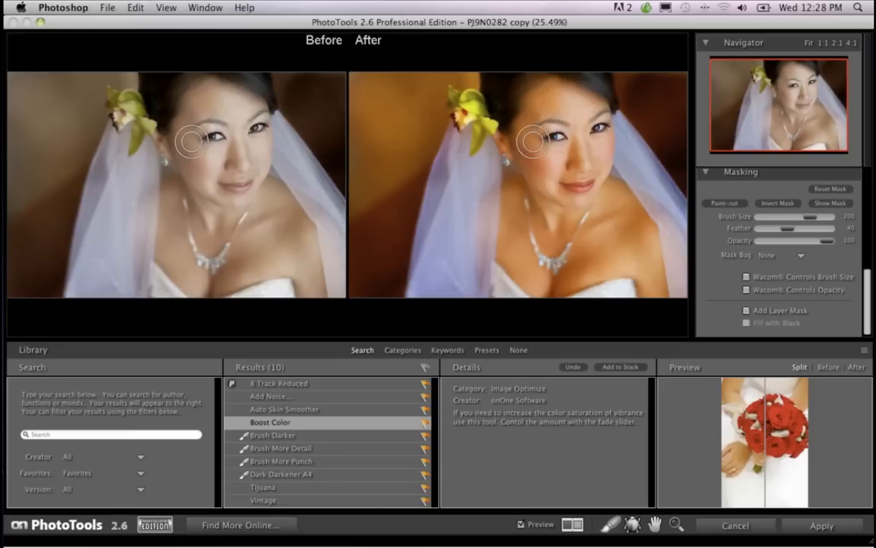
Step: Set the lower Boost Color's fade to 71 and remove the upper Boost Color from the stack
{"action": "left_click", "coordinate": [750, 209]}
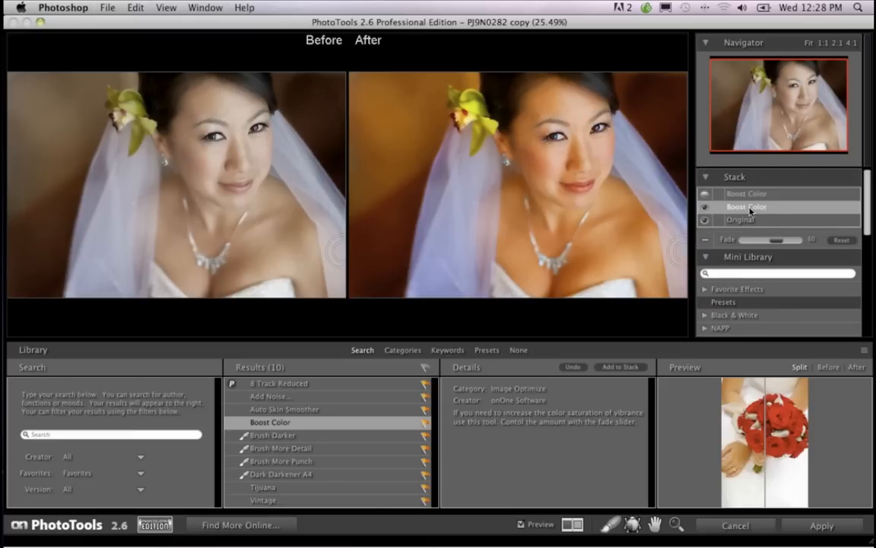
{"action": "scroll", "coordinate": [776, 297], "scroll_direction": "down", "scroll_amount": 10}
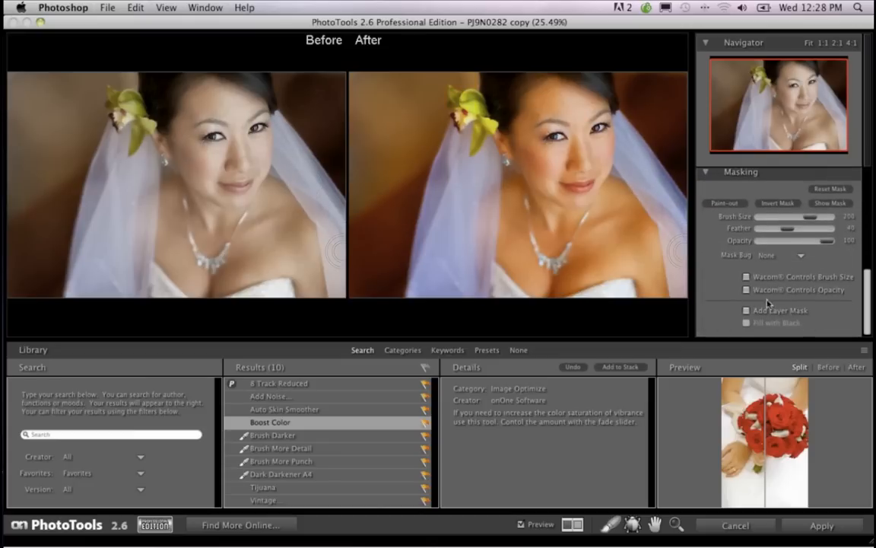
{"action": "scroll", "coordinate": [767, 229], "scroll_direction": "up", "scroll_amount": 10}
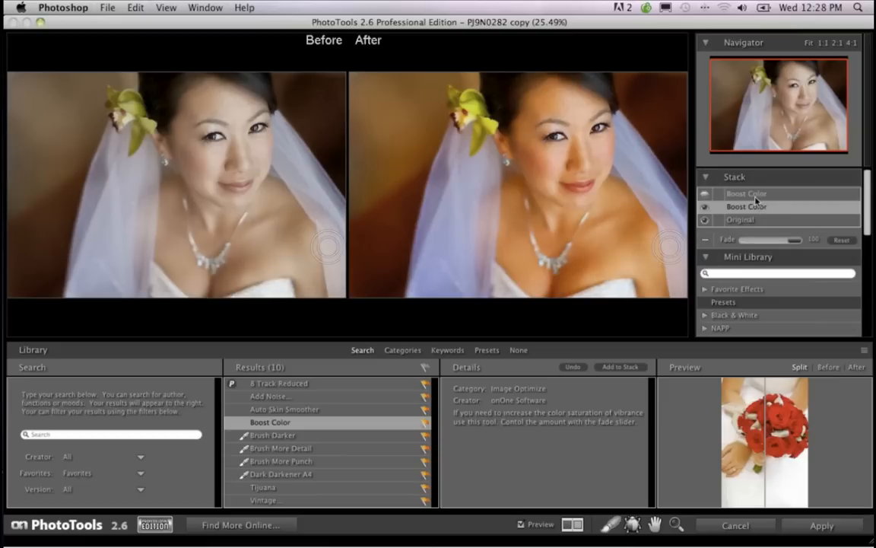
{"action": "left_click", "coordinate": [755, 196]}
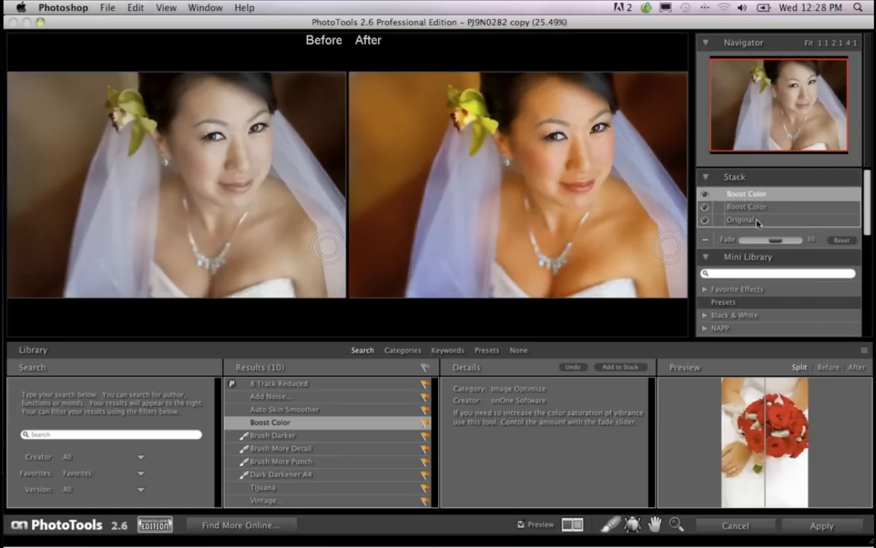
{"action": "left_click_drag", "start_coordinate": [776, 240], "coordinate": [757, 244]}
{"action": "left_click", "coordinate": [749, 207]}
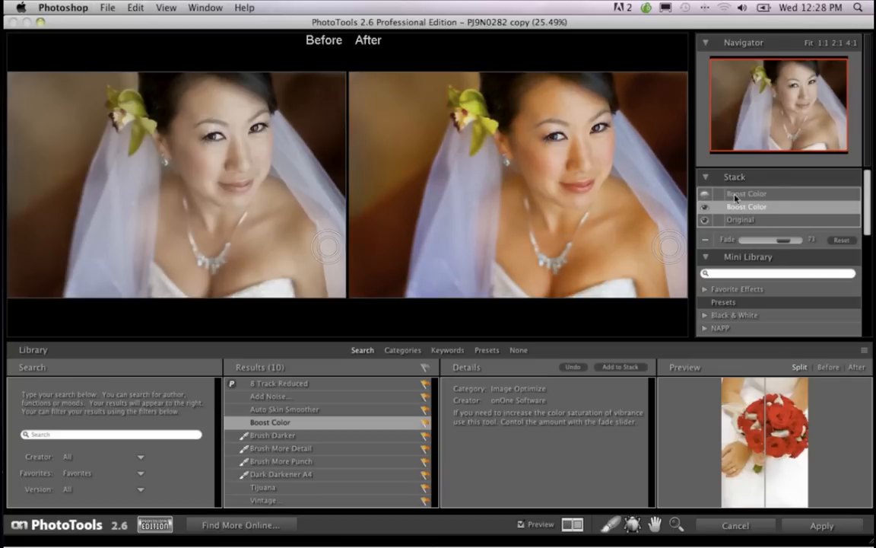
{"action": "left_click", "coordinate": [712, 194]}
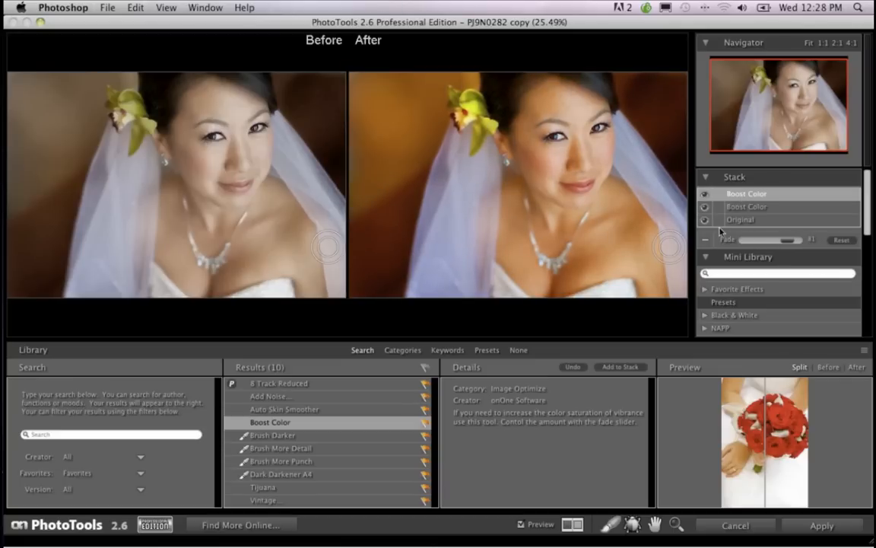
{"action": "left_click", "coordinate": [705, 241]}
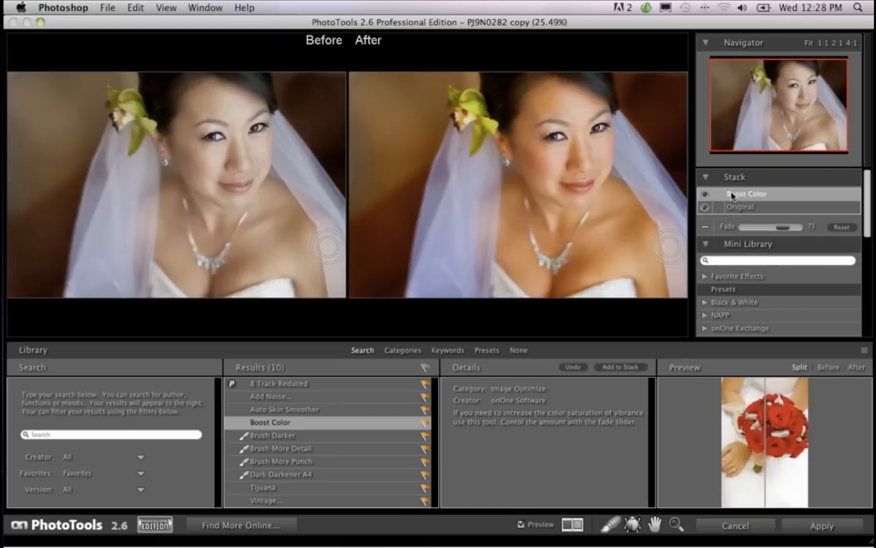
Step: Raise the remaining Boost Color's fade slightly and paint the effect out of the bride's face, neck, chest and shoulders
{"action": "mouse_move", "coordinate": [784, 226]}
{"action": "left_mouse_down"}
{"action": "mouse_move", "coordinate": [754, 228]}
{"action": "mouse_move", "coordinate": [788, 226]}
{"action": "left_mouse_up"}
{"action": "scroll", "coordinate": [754, 221], "scroll_direction": "down", "scroll_amount": 5}
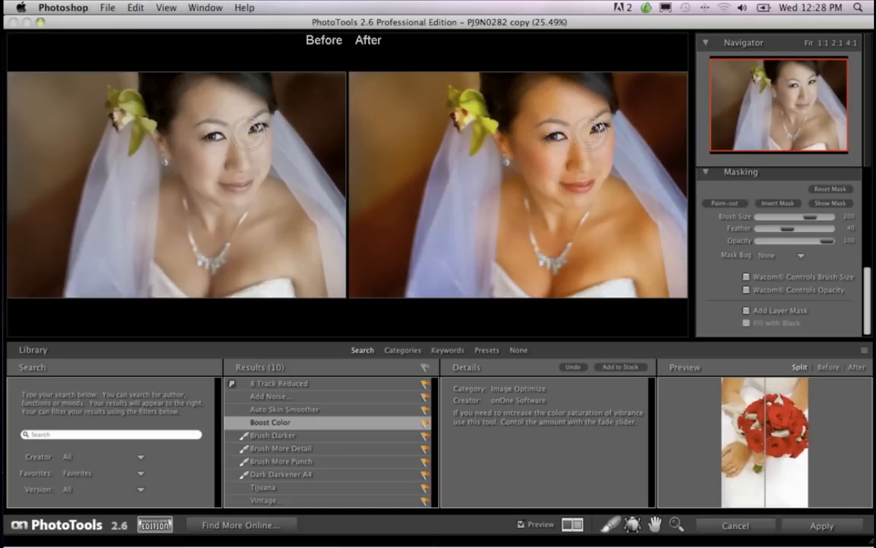
{"action": "mouse_move", "coordinate": [553, 147]}
{"action": "left_mouse_down"}
{"action": "mouse_move", "coordinate": [557, 97]}
{"action": "mouse_move", "coordinate": [541, 142]}
{"action": "mouse_move", "coordinate": [509, 136]}
{"action": "mouse_move", "coordinate": [537, 165]}
{"action": "mouse_move", "coordinate": [584, 172]}
{"action": "mouse_move", "coordinate": [581, 194]}
{"action": "mouse_move", "coordinate": [493, 234]}
{"action": "mouse_move", "coordinate": [522, 187]}
{"action": "mouse_move", "coordinate": [544, 237]}
{"action": "mouse_move", "coordinate": [533, 267]}
{"action": "mouse_move", "coordinate": [554, 269]}
{"action": "mouse_move", "coordinate": [596, 210]}
{"action": "mouse_move", "coordinate": [575, 203]}
{"action": "mouse_move", "coordinate": [541, 222]}
{"action": "mouse_move", "coordinate": [550, 266]}
{"action": "mouse_move", "coordinate": [615, 267]}
{"action": "mouse_move", "coordinate": [634, 196]}
{"action": "mouse_move", "coordinate": [618, 200]}
{"action": "mouse_move", "coordinate": [655, 296]}
{"action": "mouse_move", "coordinate": [663, 203]}
{"action": "mouse_move", "coordinate": [613, 143]}
{"action": "mouse_move", "coordinate": [669, 243]}
{"action": "left_mouse_up"}
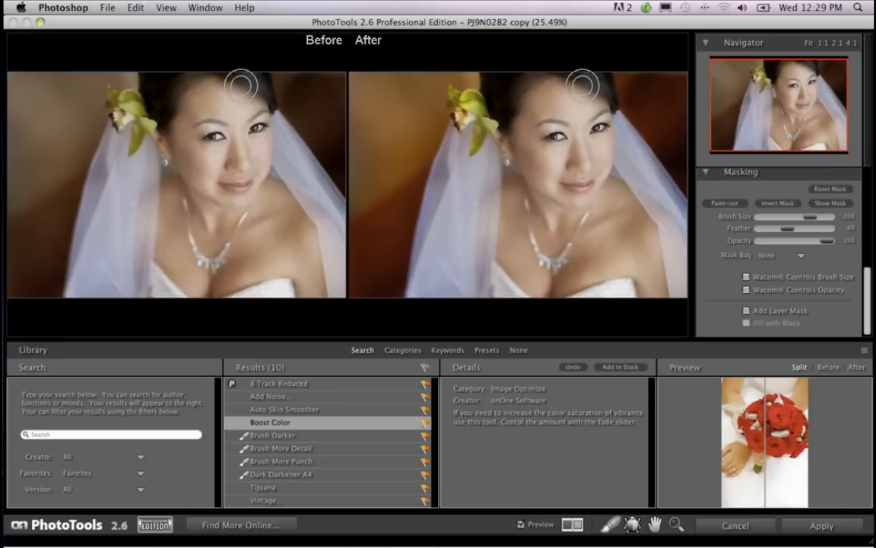
Step: Add a second Boost Color to the top of the stack and set its fade to 76
{"action": "scroll", "coordinate": [735, 244], "scroll_direction": "up", "scroll_amount": 5}
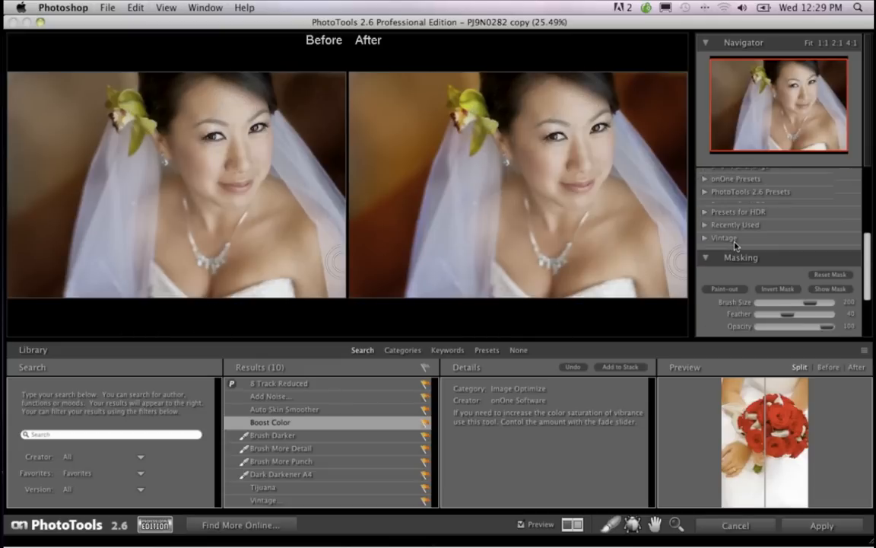
{"action": "scroll", "coordinate": [736, 244], "scroll_direction": "up", "scroll_amount": 4}
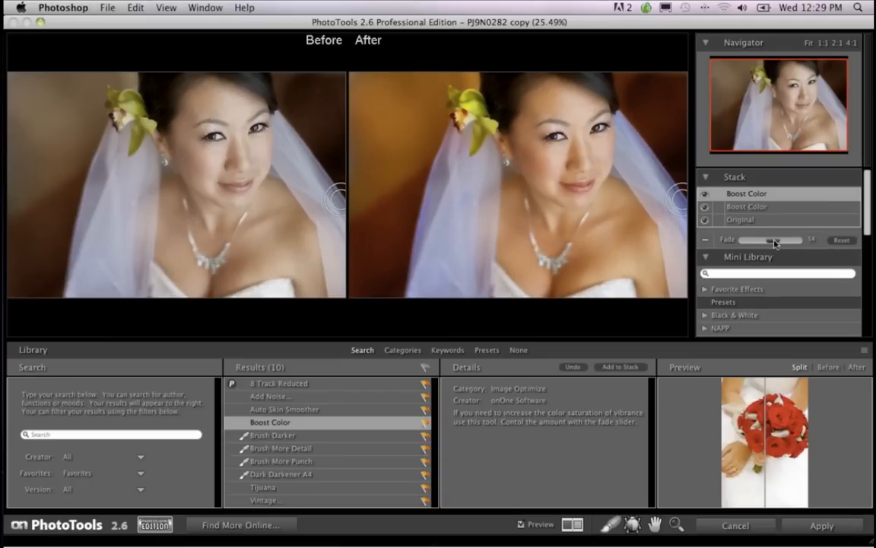
{"action": "left_click_drag", "start_coordinate": [775, 240], "coordinate": [791, 241]}
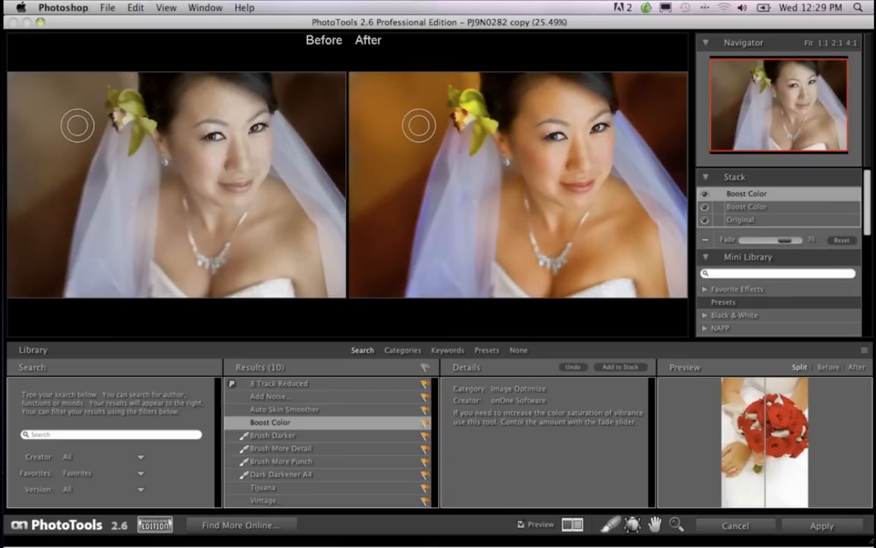
Step: Refine the upper Boost Color's mask by painting out the bride's skin and painting in the orchid, and apply the stack
{"action": "scroll", "coordinate": [776, 228], "scroll_direction": "down", "scroll_amount": 5}
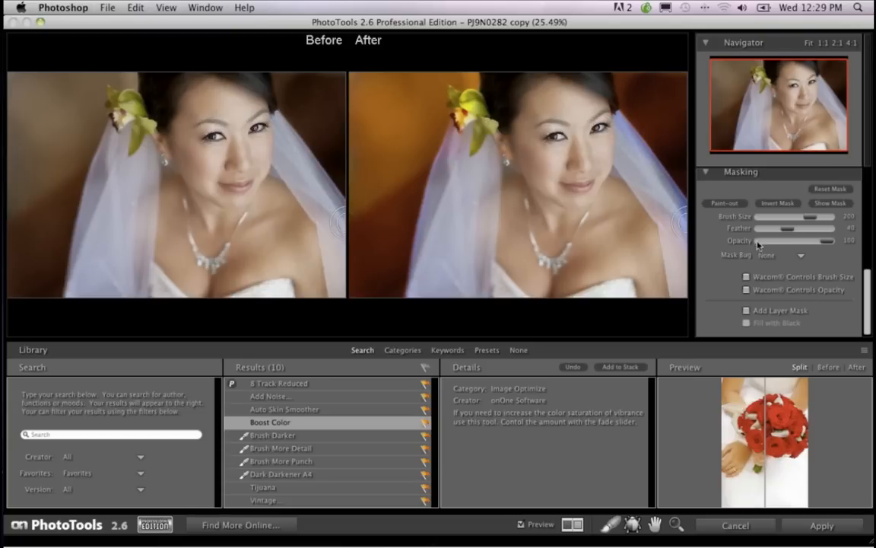
{"action": "left_click", "coordinate": [724, 203]}
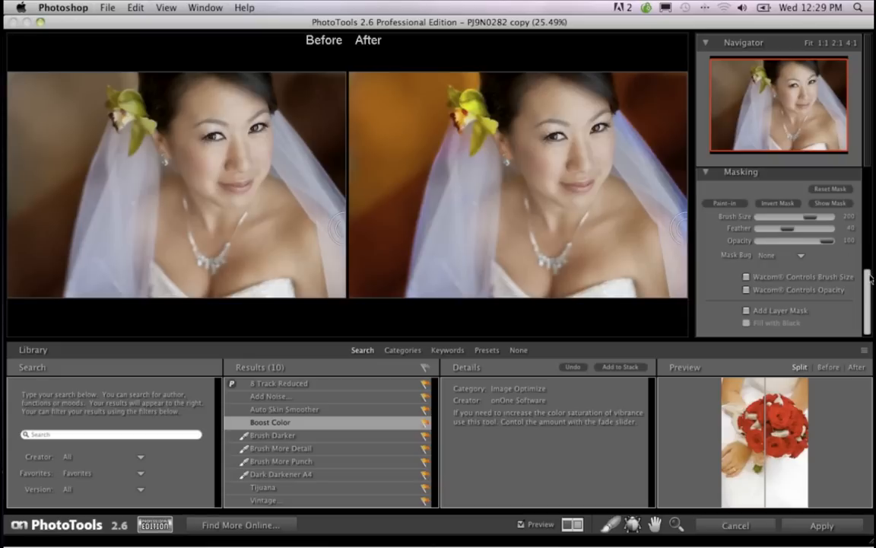
{"action": "scroll", "coordinate": [867, 279], "scroll_direction": "up", "scroll_amount": 3}
{"action": "scroll", "coordinate": [867, 279], "scroll_direction": "down", "scroll_amount": 3}
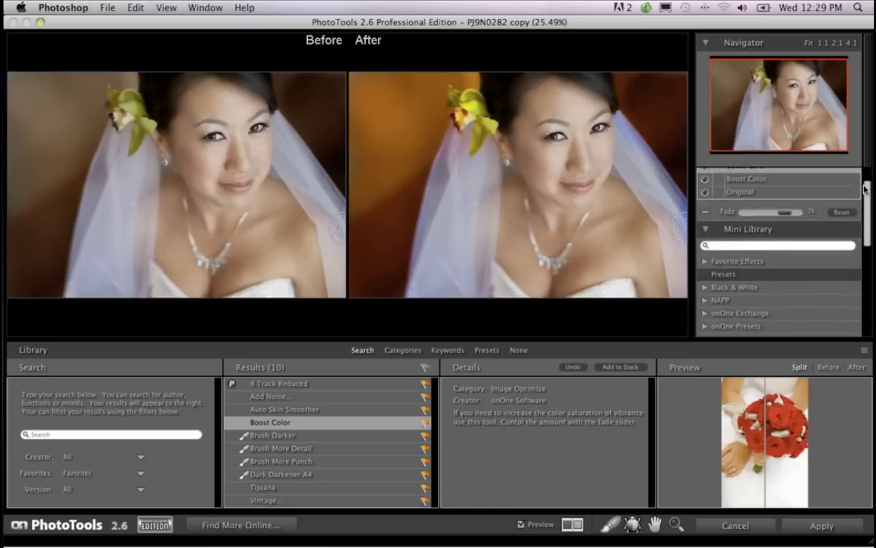
{"action": "left_click", "coordinate": [815, 525]}
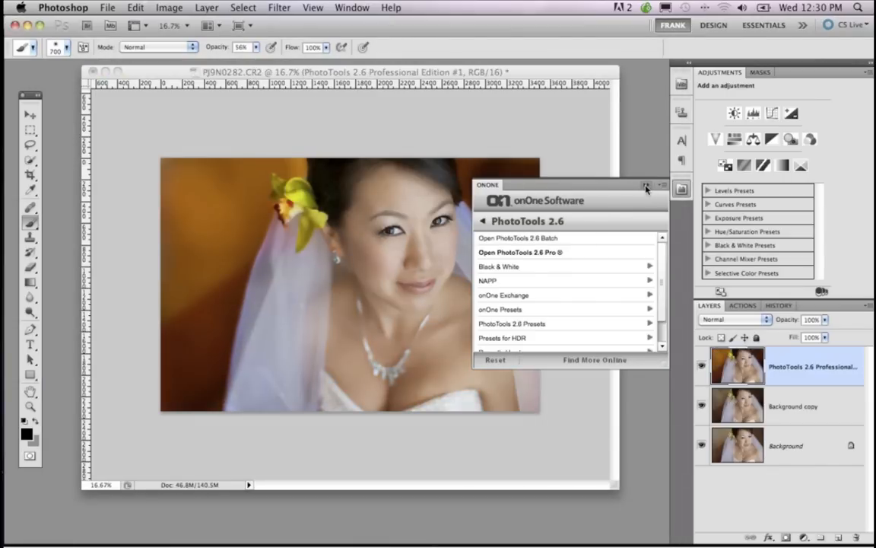
Step: Collapse the onOne panel and compare the original Background layer alone with the full edited layer stack
{"action": "left_click", "coordinate": [645, 186]}
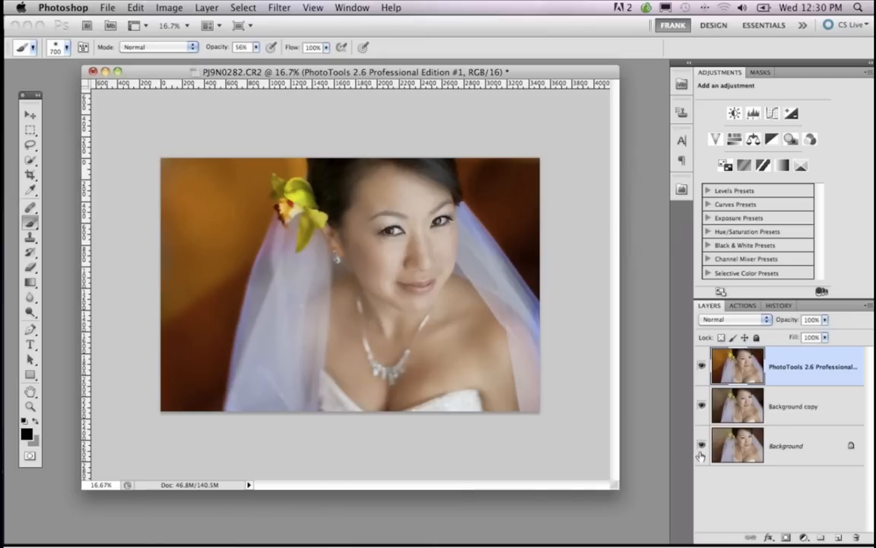
{"action": "left_click", "coordinate": [702, 448], "text": "alt"}
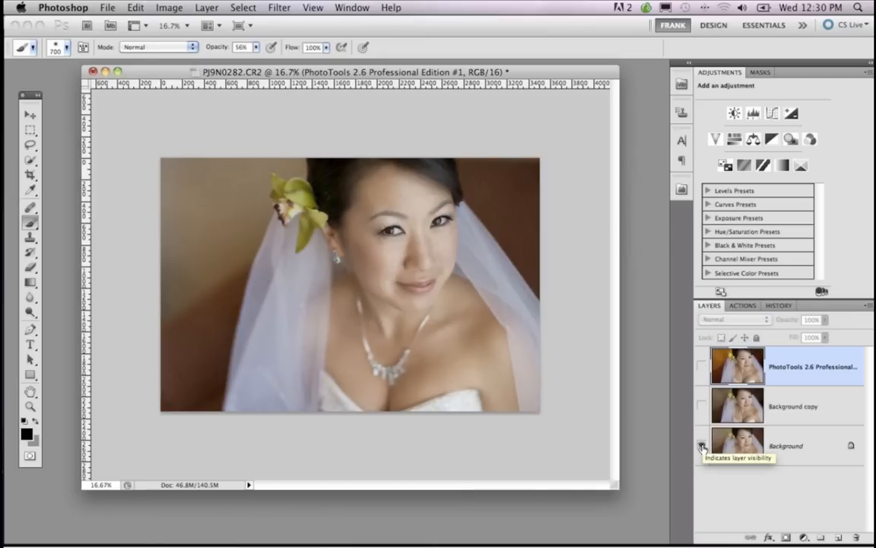
{"action": "left_click", "coordinate": [703, 447], "text": "alt"}
{"action": "left_click", "coordinate": [702, 448], "text": "alt"}
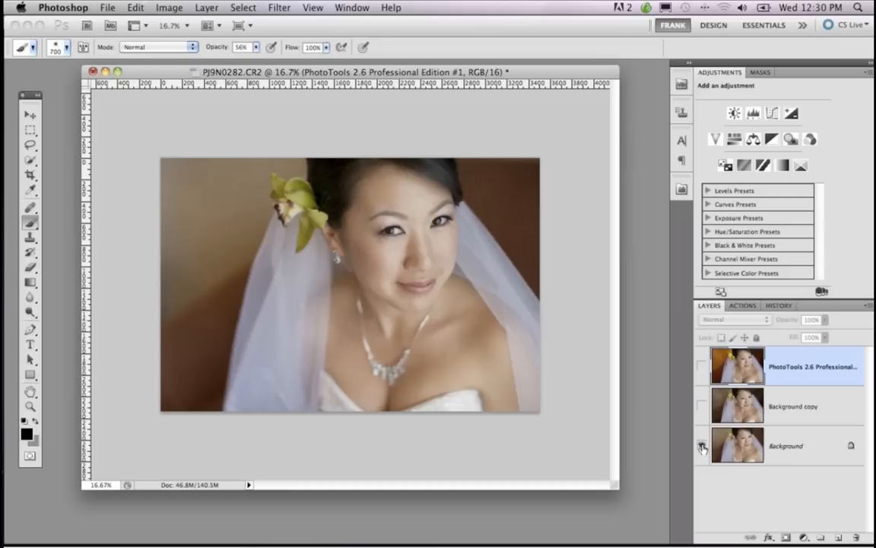
{"action": "left_click", "coordinate": [702, 447], "text": "alt"}
{"action": "left_click", "coordinate": [703, 448], "text": "alt"}
{"action": "left_click", "coordinate": [702, 447], "text": "alt"}
{"action": "left_click", "coordinate": [702, 448], "text": "alt"}
{"action": "left_click", "coordinate": [703, 448], "text": "alt"}
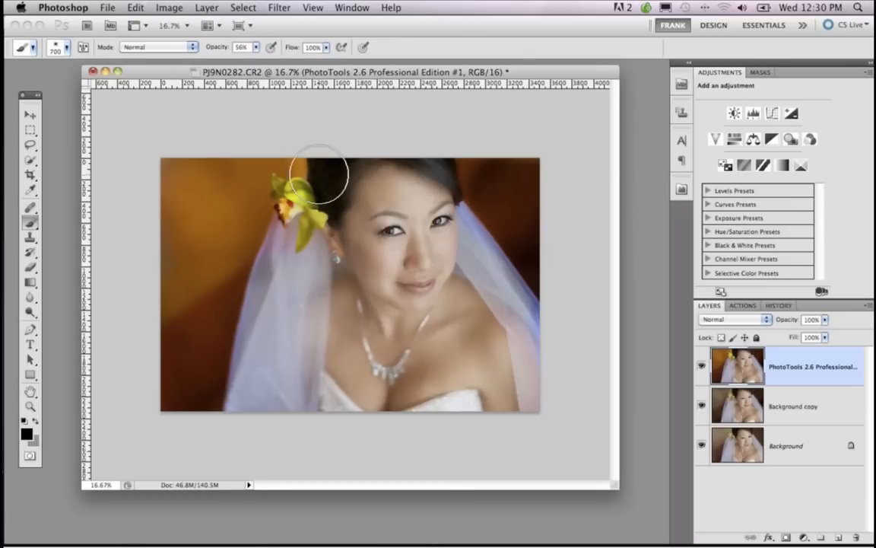
{"action": "left_click_drag", "start_coordinate": [331, 77], "coordinate": [352, 77]}
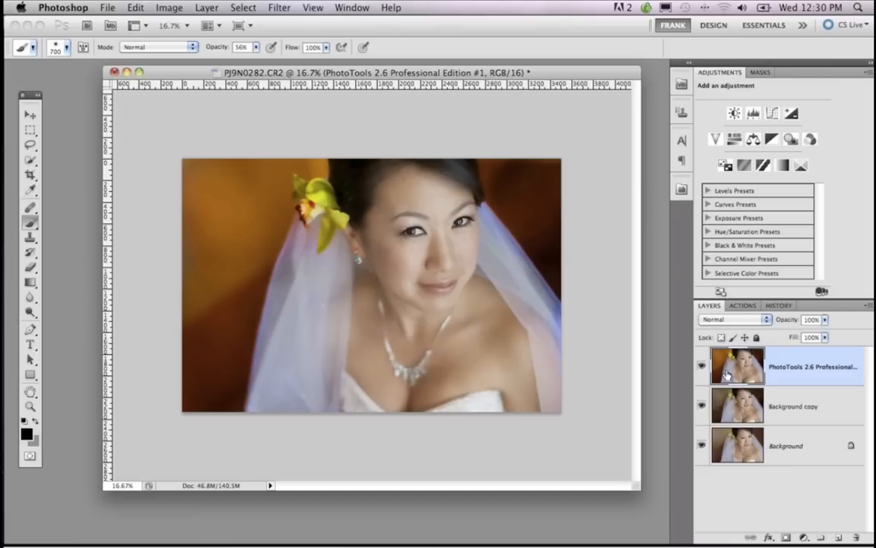
{"action": "key", "text": "j"}
{"action": "key", "text": "v"}
{"action": "left_click_drag", "start_coordinate": [452, 76], "coordinate": [409, 80]}
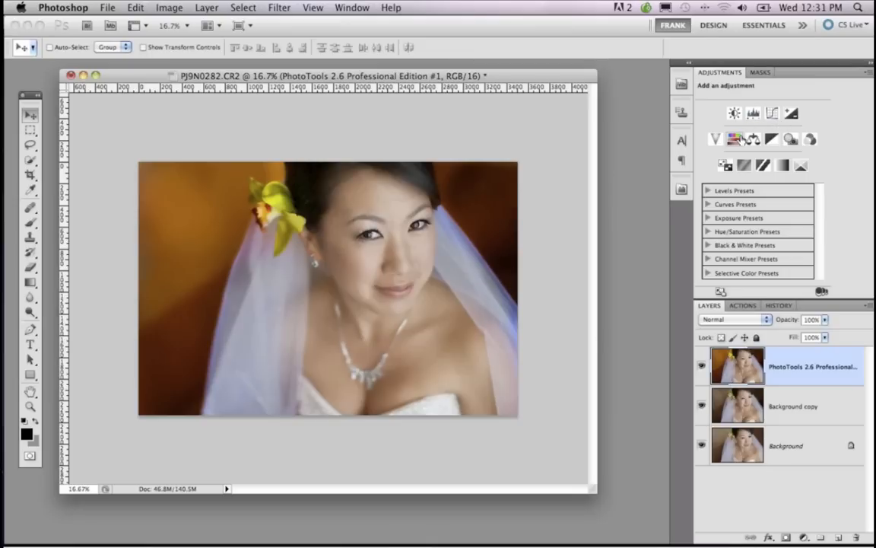
Step: Add a Hue/Saturation adjustment layer and lower the veil's Blues saturation to -70 with the targeted adjustment tool
{"action": "left_click", "coordinate": [742, 140]}
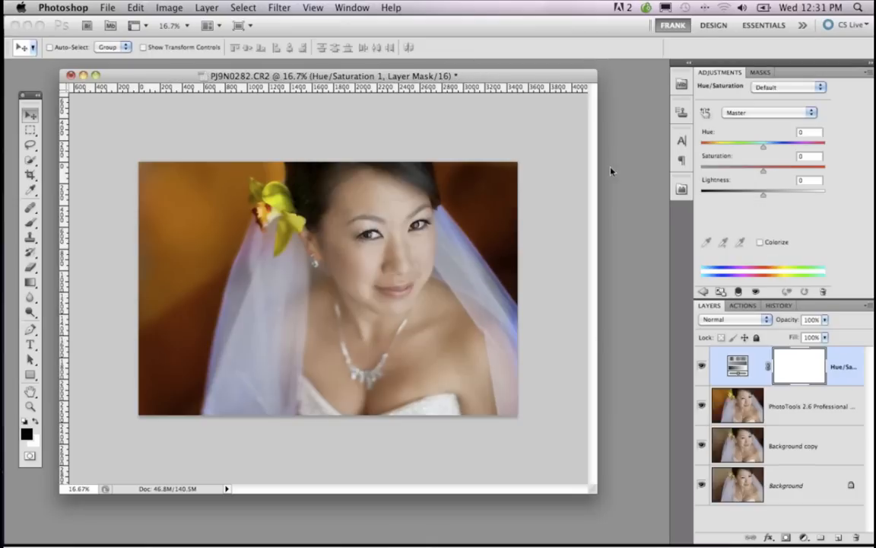
{"action": "left_click", "coordinate": [707, 113]}
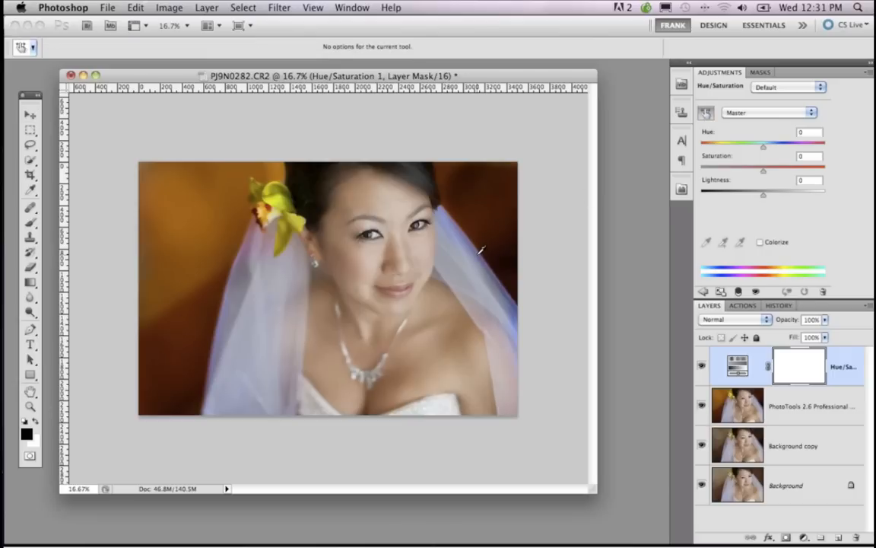
{"action": "left_click_drag", "start_coordinate": [481, 249], "coordinate": [431, 260]}
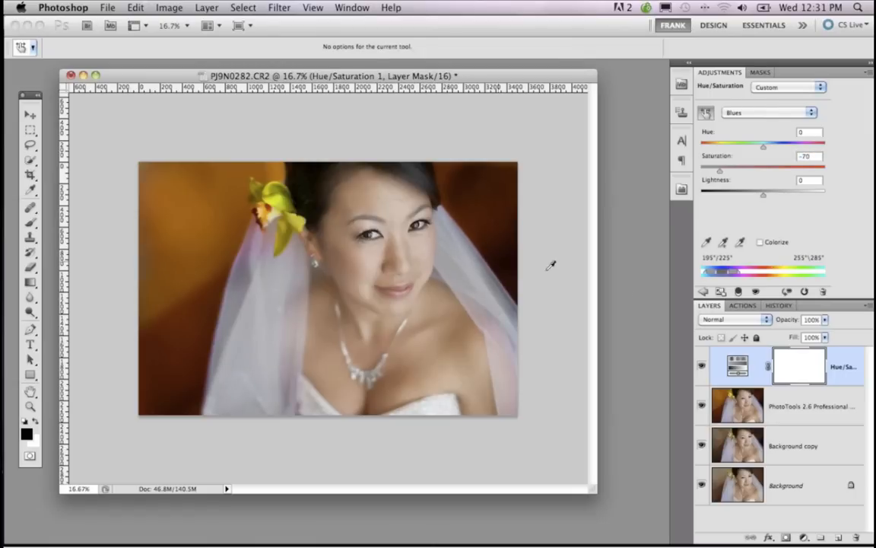
Step: Compare the bride's veil with and without the Hue/Saturation adjustment layer
{"action": "left_click", "coordinate": [702, 367]}
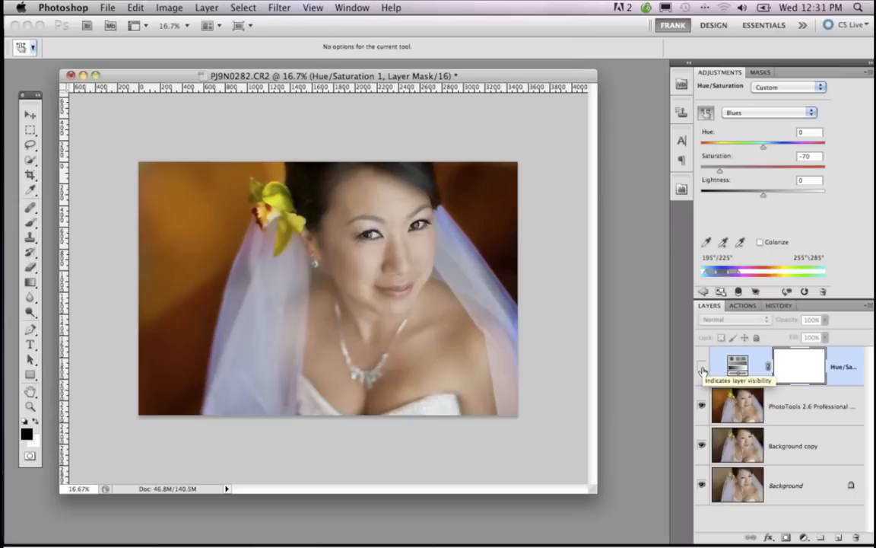
{"action": "left_click", "coordinate": [701, 368]}
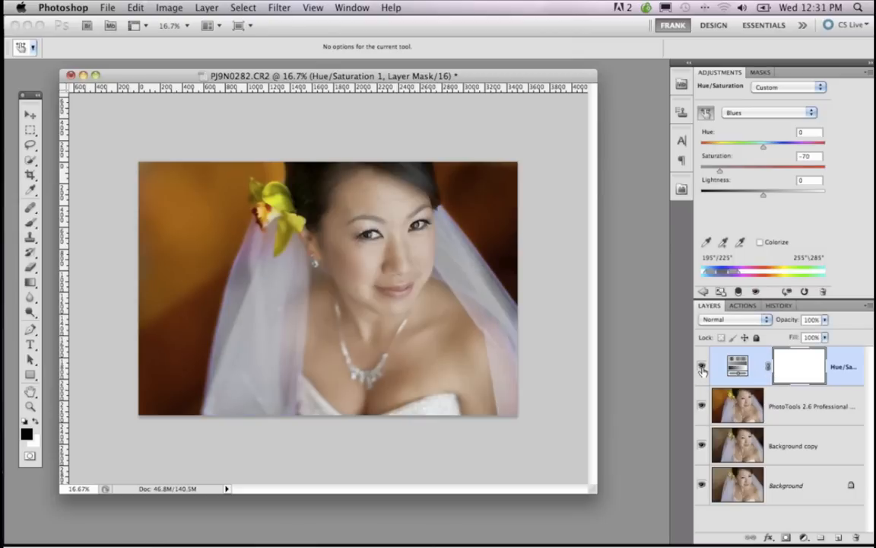
{"action": "left_click", "coordinate": [702, 368]}
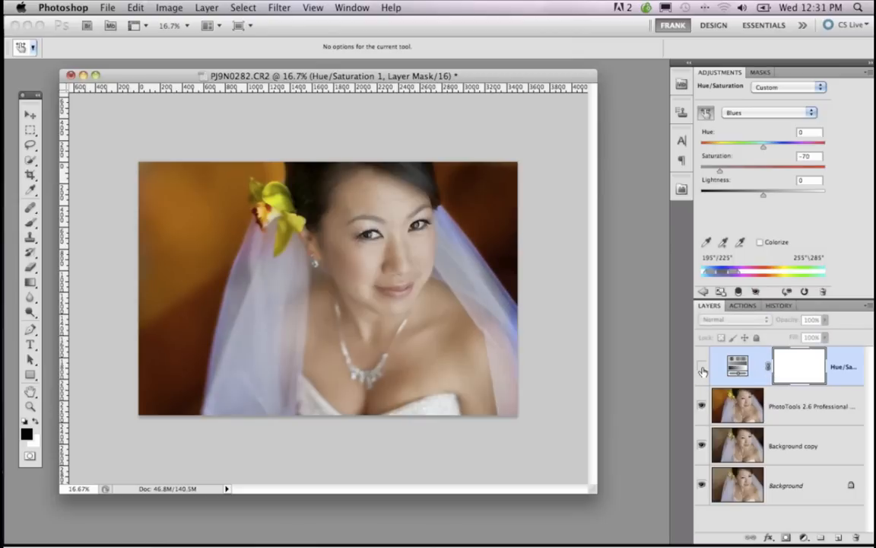
{"action": "left_click", "coordinate": [701, 368]}
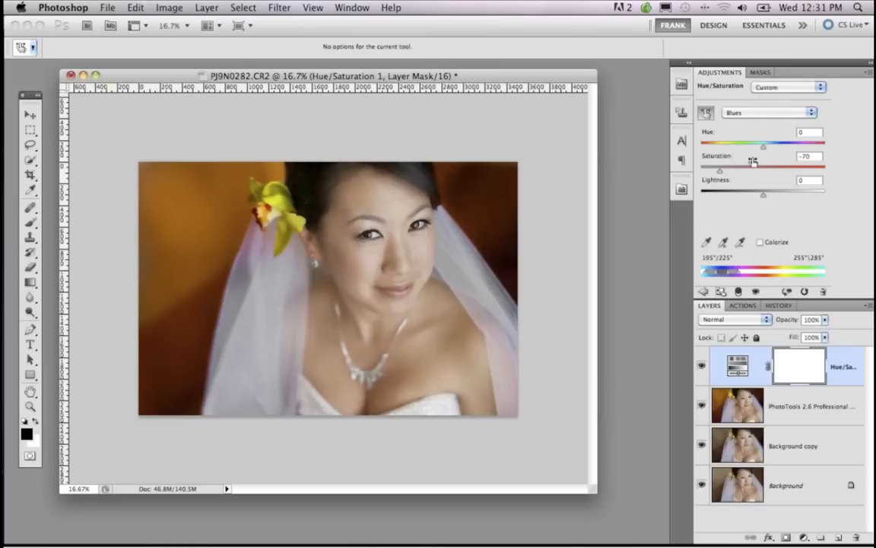
Step: Close the bride portrait PJ9N0282.CR2 without saving its changes
{"action": "left_click", "coordinate": [710, 116]}
{"action": "left_click_drag", "start_coordinate": [516, 79], "coordinate": [558, 81]}
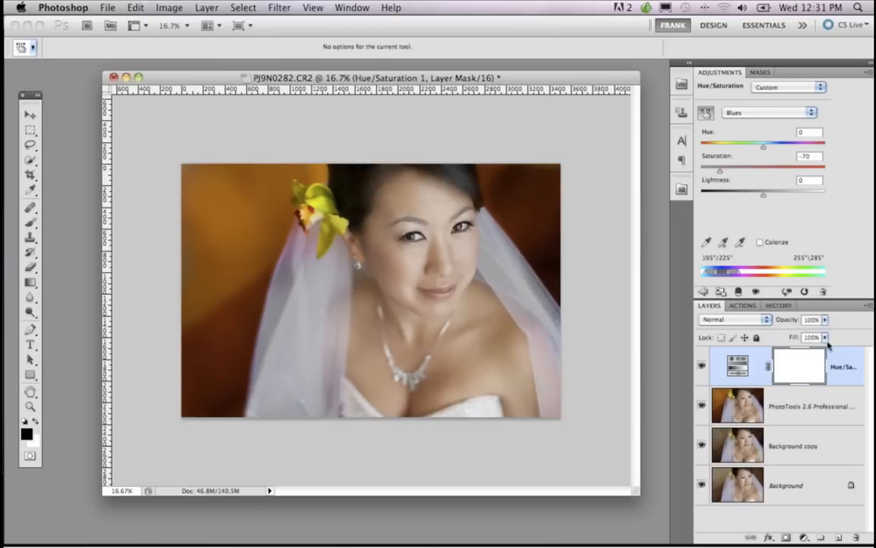
{"action": "left_click", "coordinate": [113, 78]}
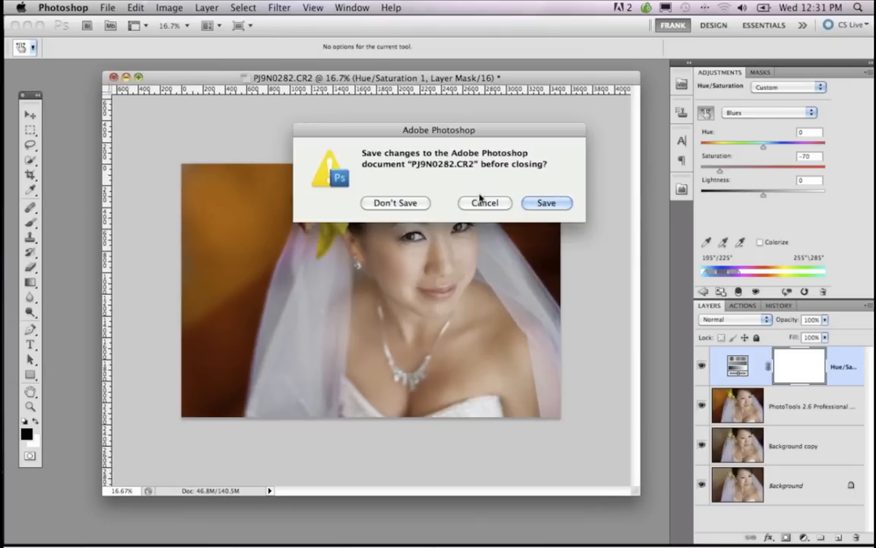
{"action": "left_click", "coordinate": [421, 204]}
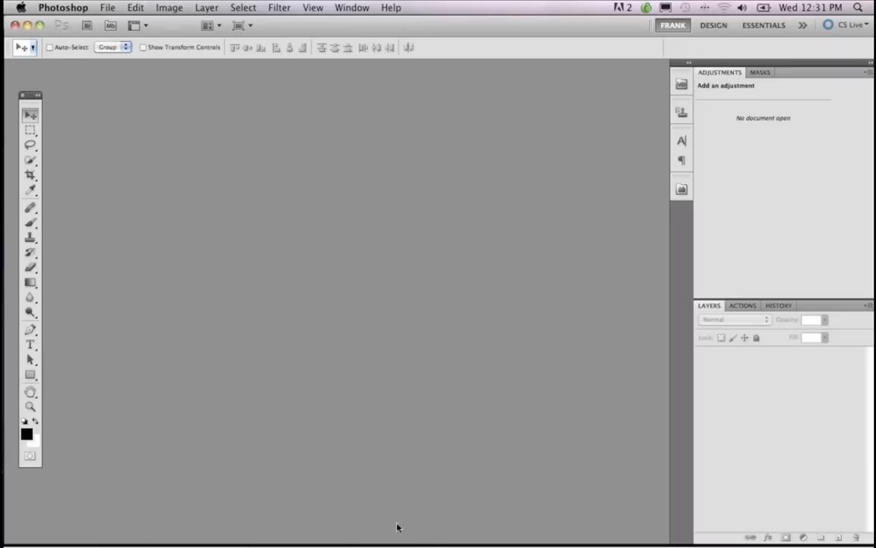
Step: Switch to Lightroom, select the photo of the couple in front of the brick building, and shrink the filmstrip to enlarge the preview
{"action": "mouse_move", "coordinate": [396, 542]}
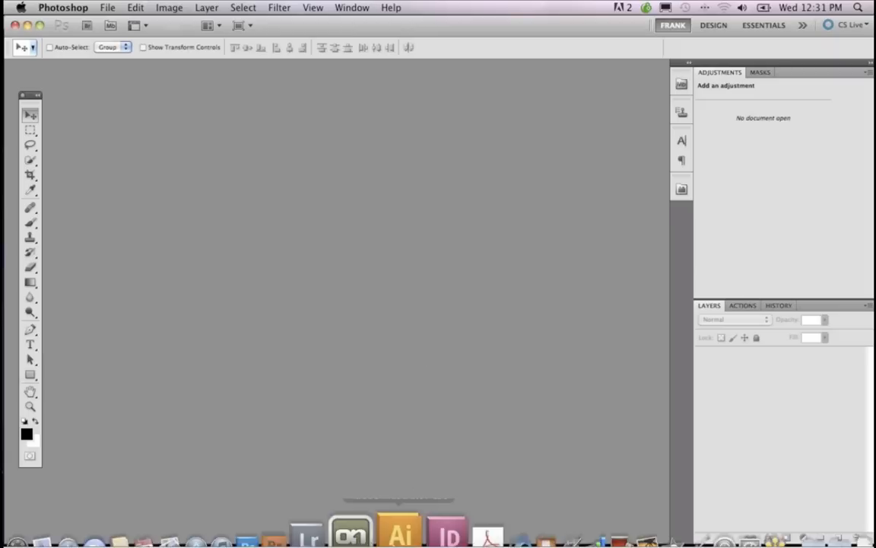
{"action": "left_click", "coordinate": [352, 525]}
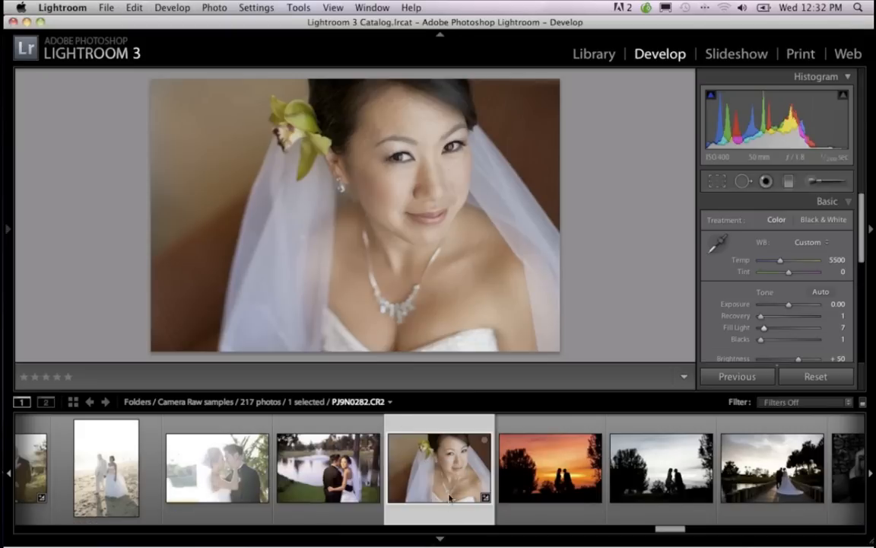
{"action": "scroll", "coordinate": [458, 481], "scroll_direction": "down", "scroll_amount": 5}
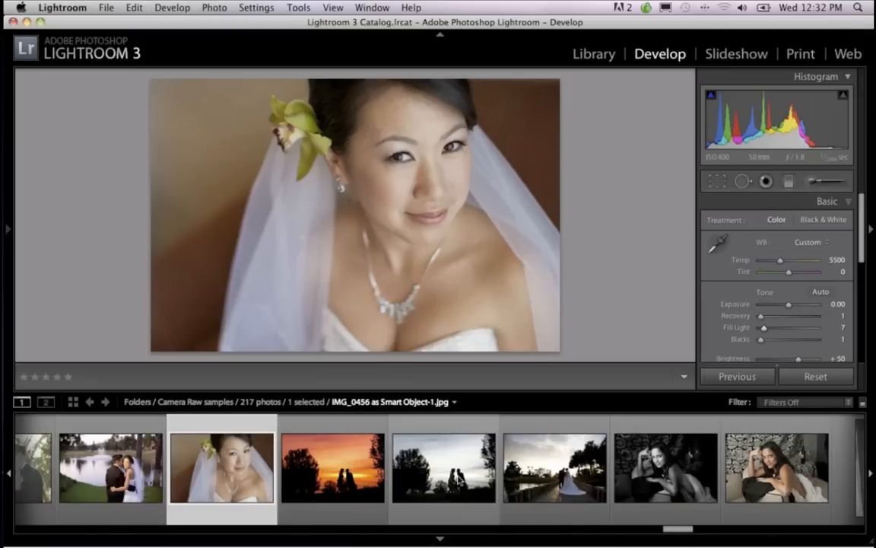
{"action": "scroll", "coordinate": [458, 479], "scroll_direction": "down", "scroll_amount": 10}
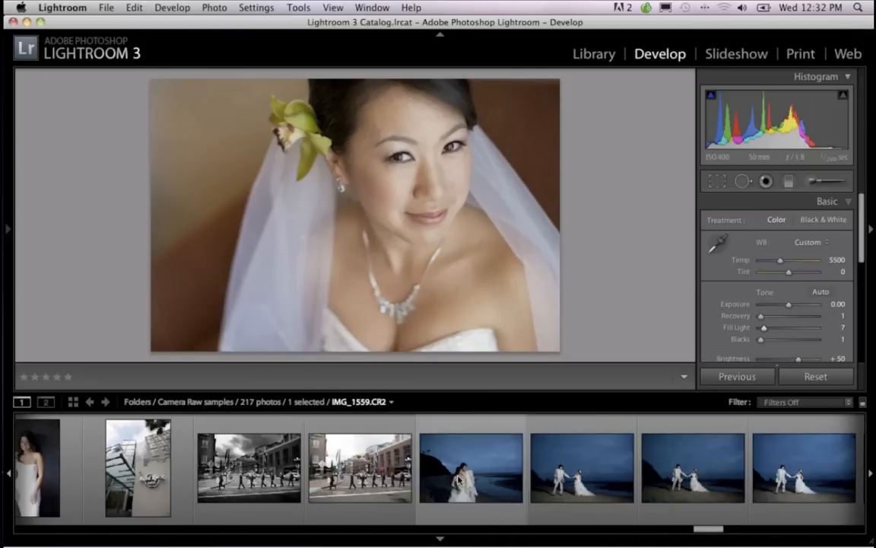
{"action": "scroll", "coordinate": [458, 479], "scroll_direction": "down", "scroll_amount": 10}
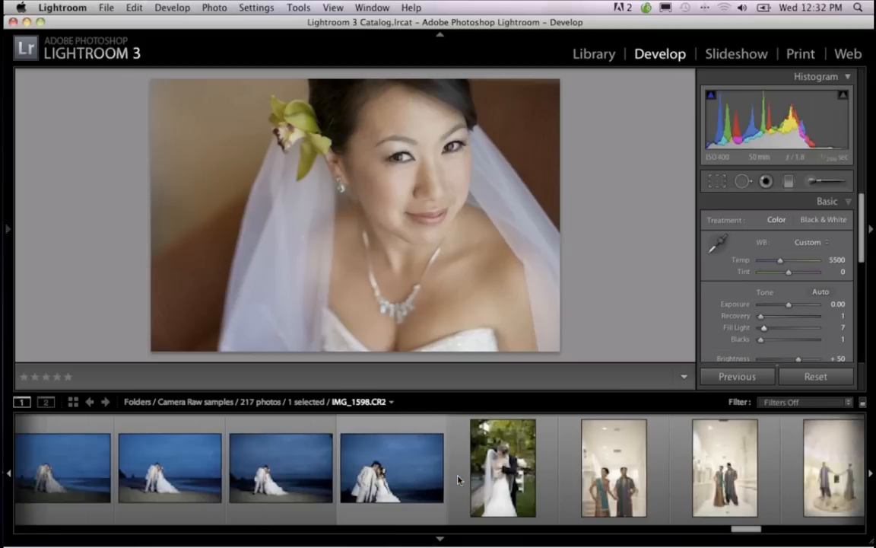
{"action": "scroll", "coordinate": [459, 479], "scroll_direction": "down", "scroll_amount": 10}
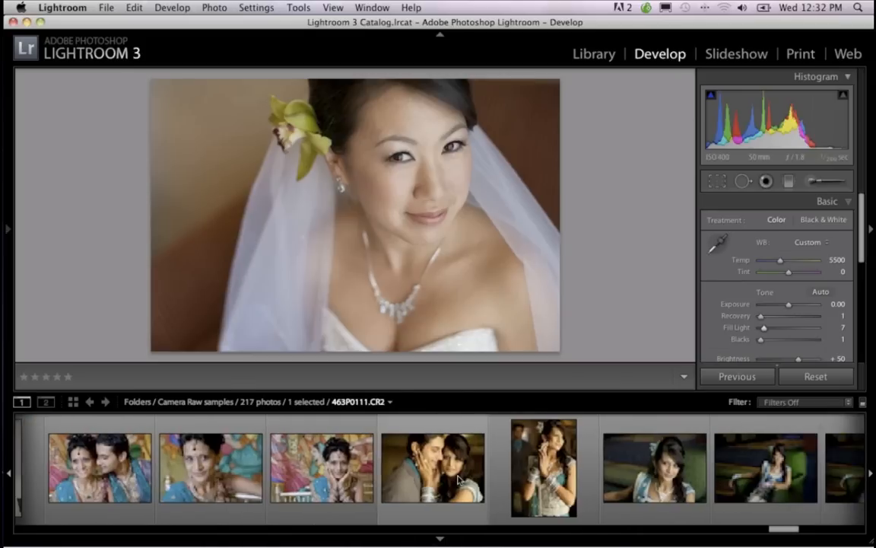
{"action": "scroll", "coordinate": [459, 479], "scroll_direction": "down", "scroll_amount": 3}
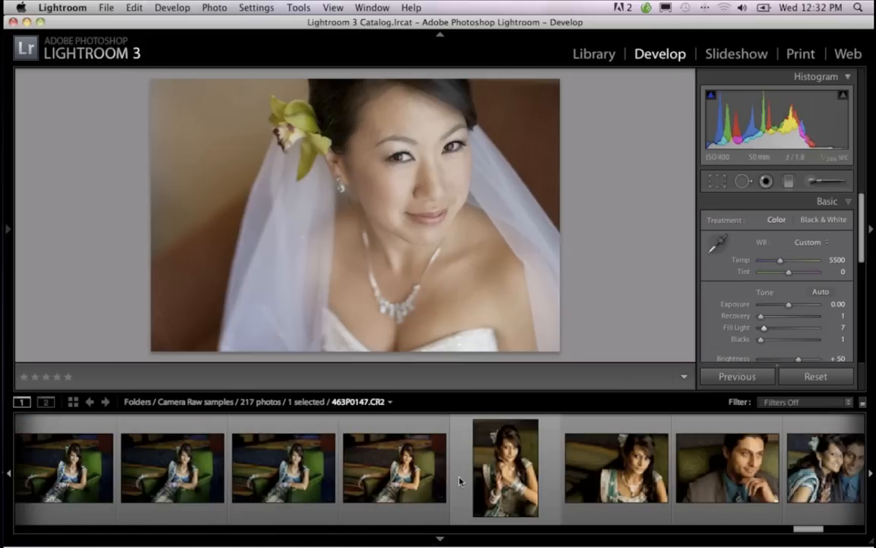
{"action": "scroll", "coordinate": [459, 479], "scroll_direction": "down", "scroll_amount": 10}
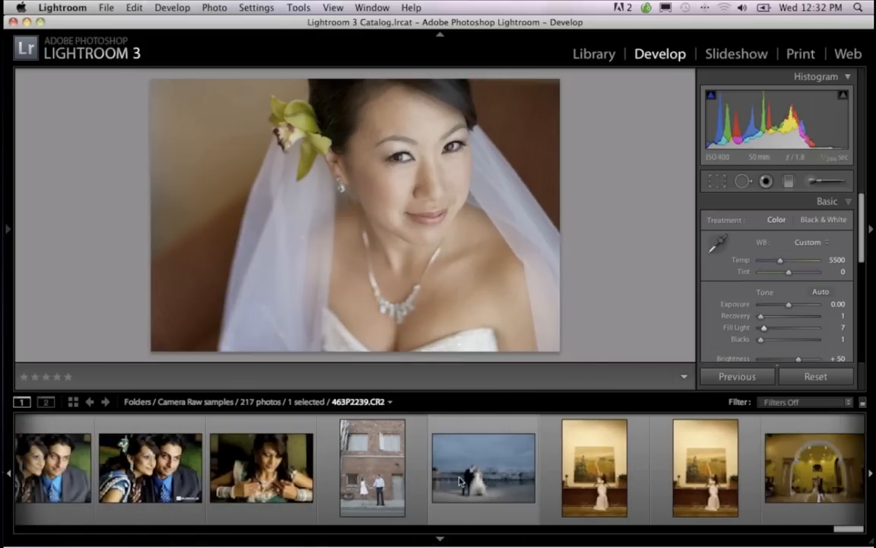
{"action": "scroll", "coordinate": [459, 481], "scroll_direction": "down", "scroll_amount": 1}
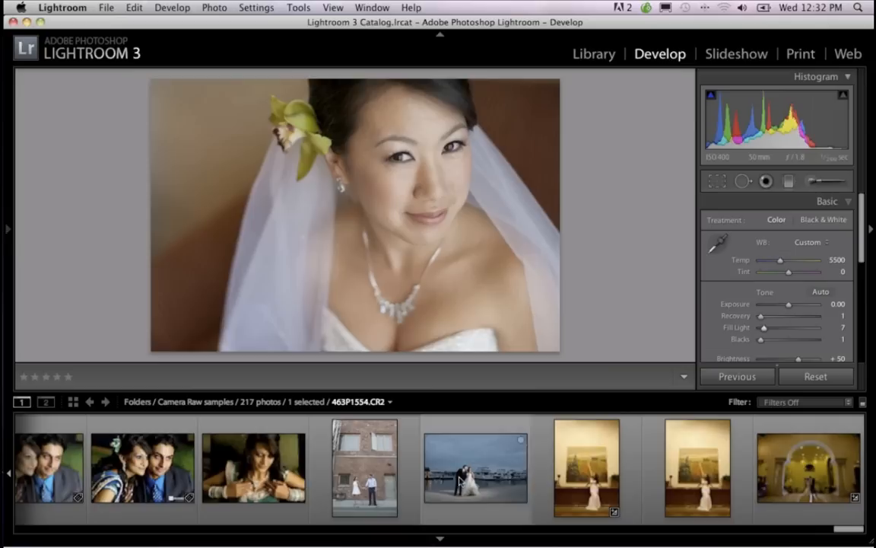
{"action": "left_click", "coordinate": [411, 481]}
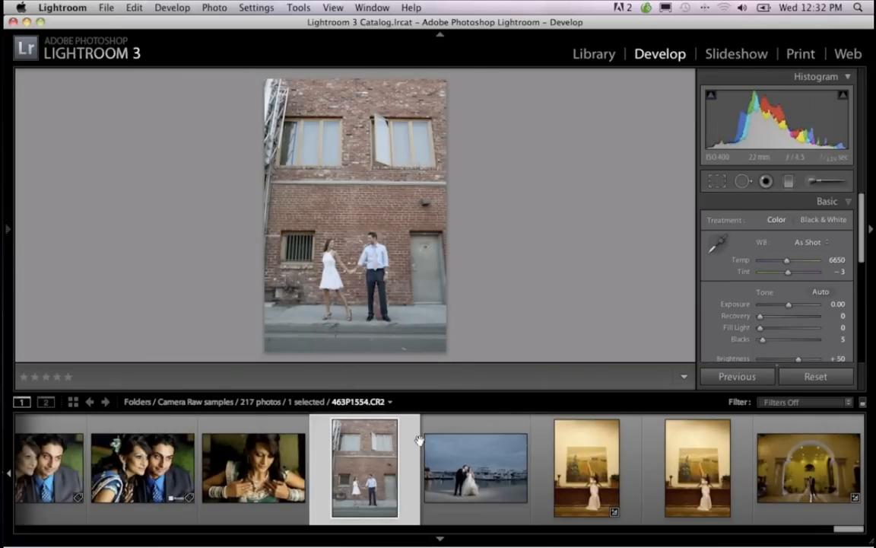
{"action": "left_click_drag", "start_coordinate": [415, 392], "coordinate": [416, 420]}
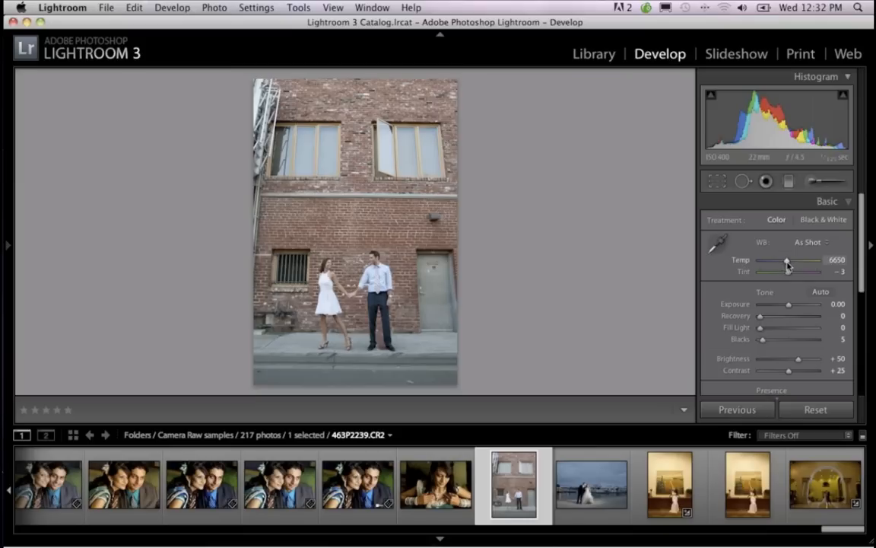
Step: Set the couple photo's white balance Temp to 6773 and compare the before and after versions side by side
{"action": "left_click_drag", "start_coordinate": [788, 264], "coordinate": [789, 265]}
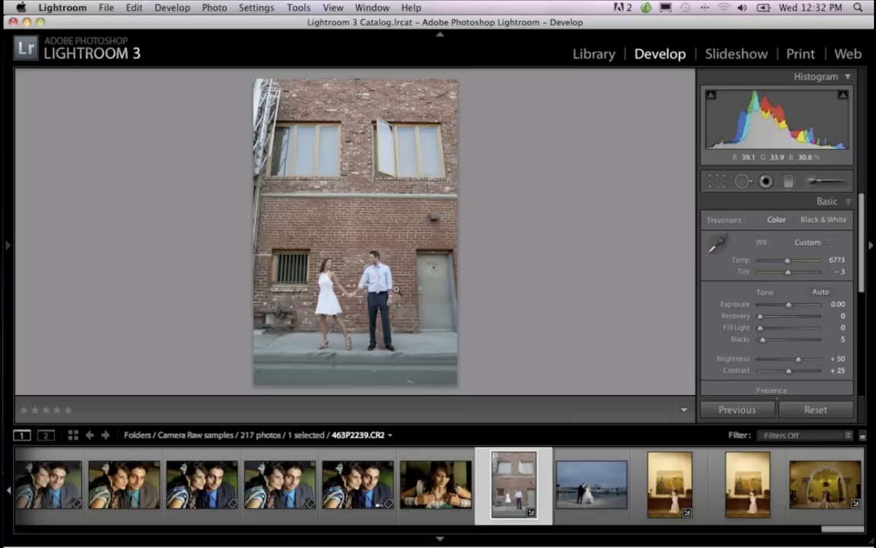
{"action": "key", "text": "y"}
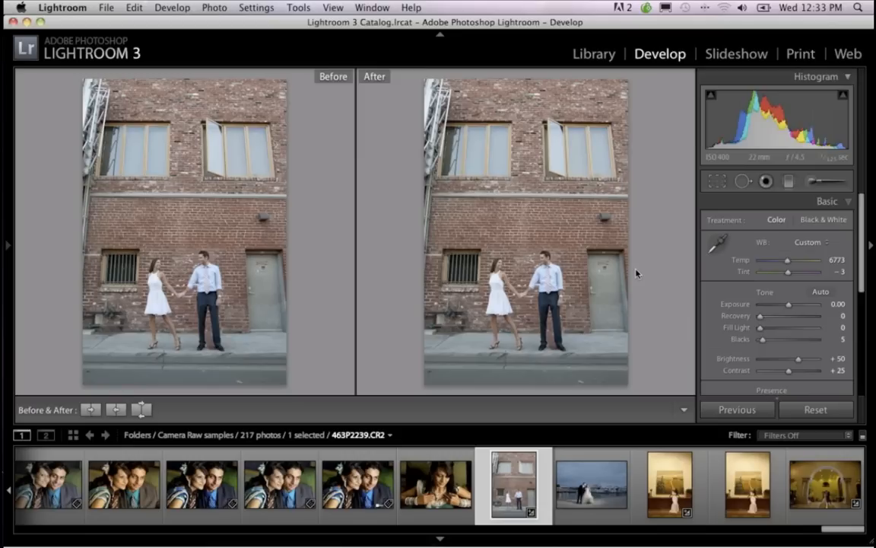
{"action": "key", "text": "y"}
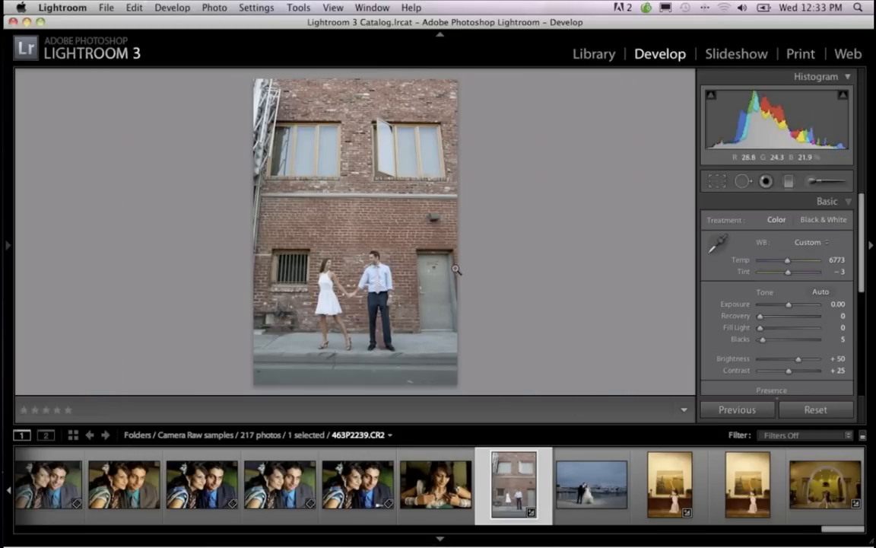
Step: Set the photo's Tint to 0 and inspect the couple's clothing and the brick wall up close
{"action": "scroll", "coordinate": [780, 299], "scroll_direction": "down", "scroll_amount": 3}
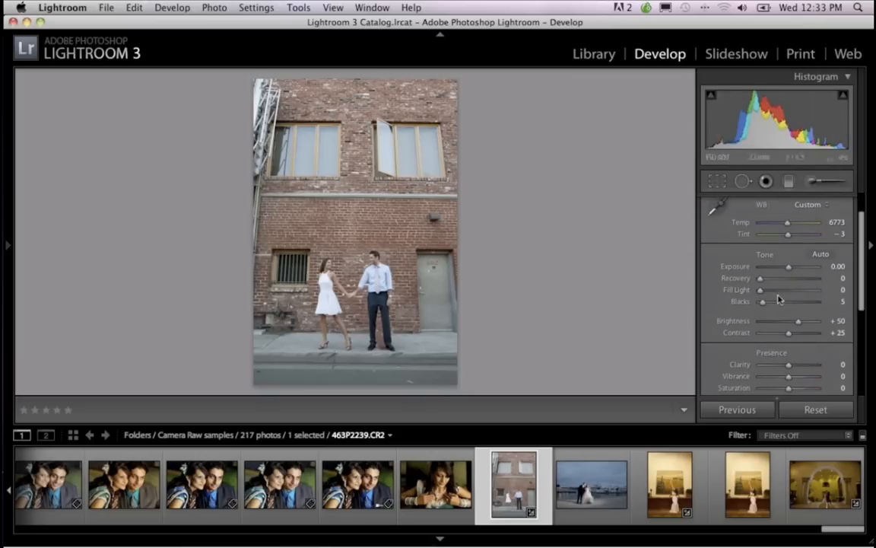
{"action": "scroll", "coordinate": [768, 298], "scroll_direction": "down", "scroll_amount": 2}
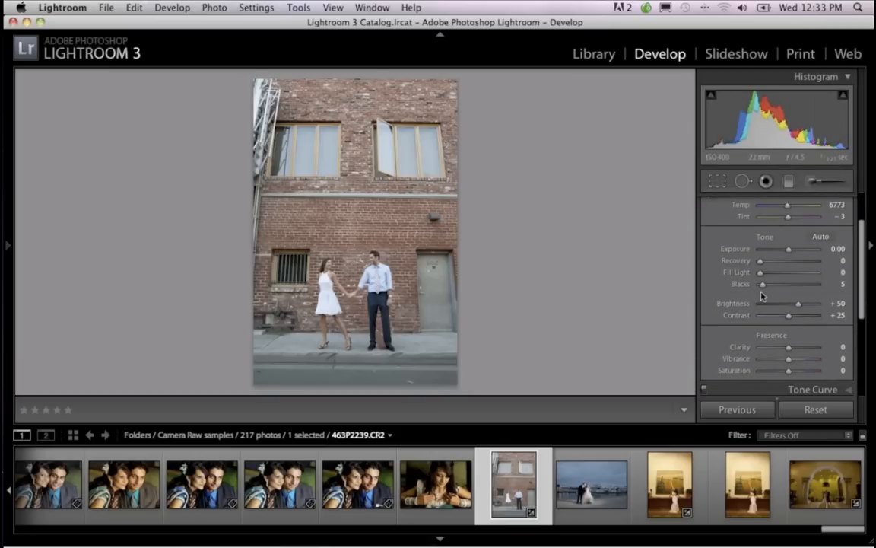
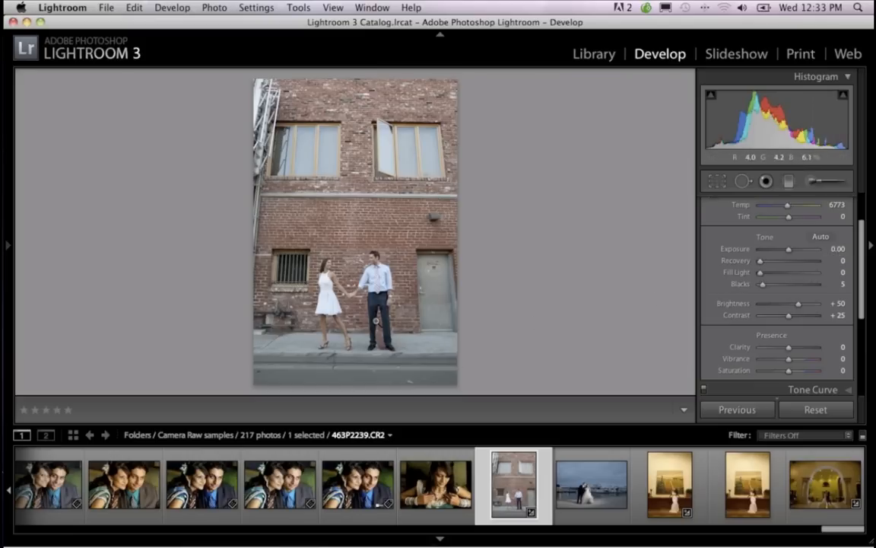
{"action": "left_click", "coordinate": [376, 321]}
{"action": "left_click", "coordinate": [376, 321]}
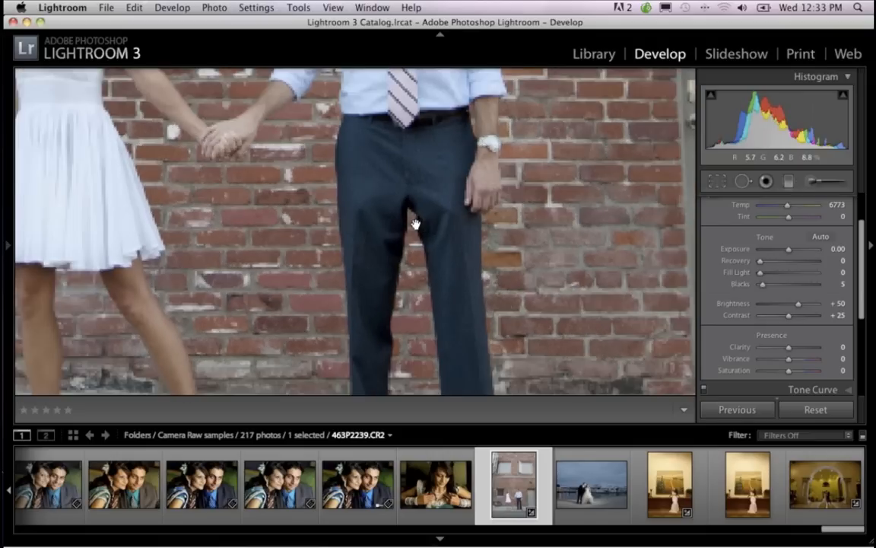
{"action": "left_click", "coordinate": [415, 224]}
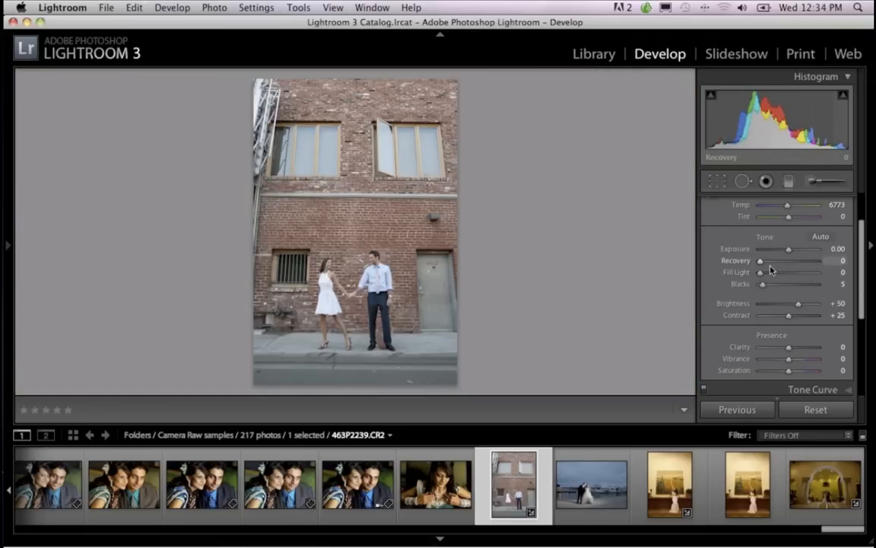
Step: Send the couple photo from Lightroom to Adobe Photoshop CS5 for editing
{"action": "right_click", "coordinate": [542, 471]}
{"action": "mouse_move", "coordinate": [563, 292]}
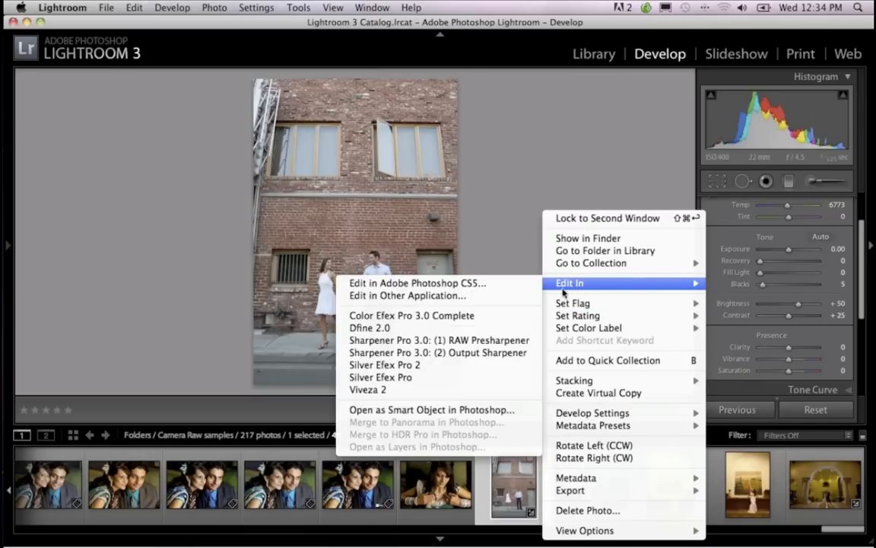
{"action": "left_click", "coordinate": [502, 283]}
{"action": "left_click", "coordinate": [596, 216]}
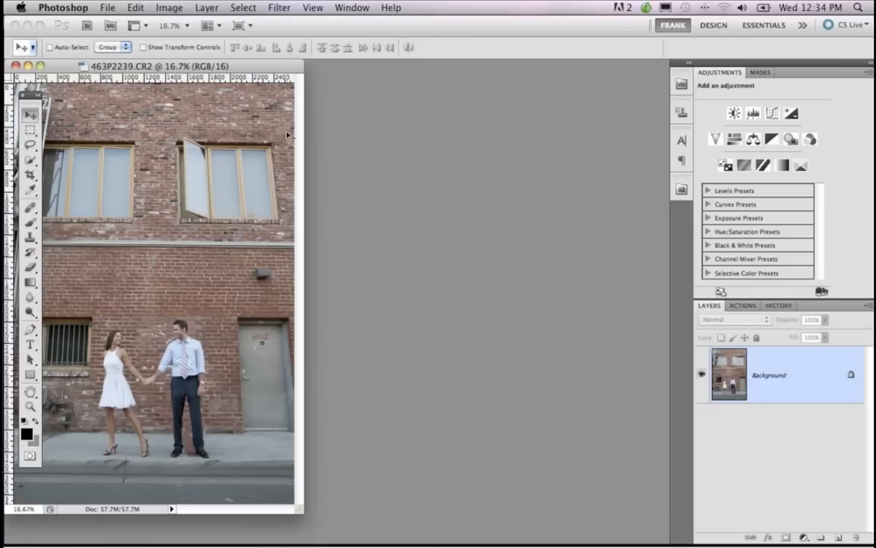
Step: Enlarge and reposition the 463P2239.CR2 document window so the whole photo shows clear of the tools and panels
{"action": "left_click_drag", "start_coordinate": [307, 70], "coordinate": [513, 111]}
{"action": "left_click_drag", "start_coordinate": [538, 519], "coordinate": [569, 537]}
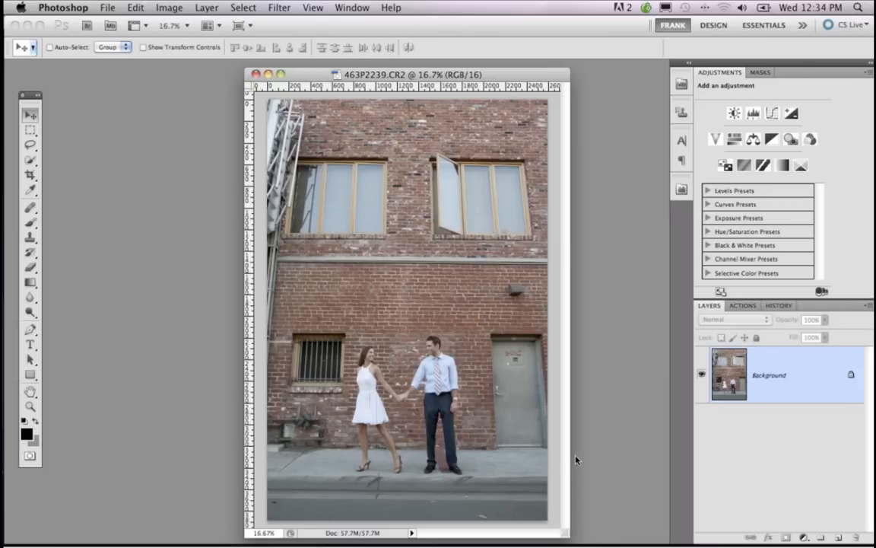
{"action": "left_click_drag", "start_coordinate": [499, 75], "coordinate": [442, 76]}
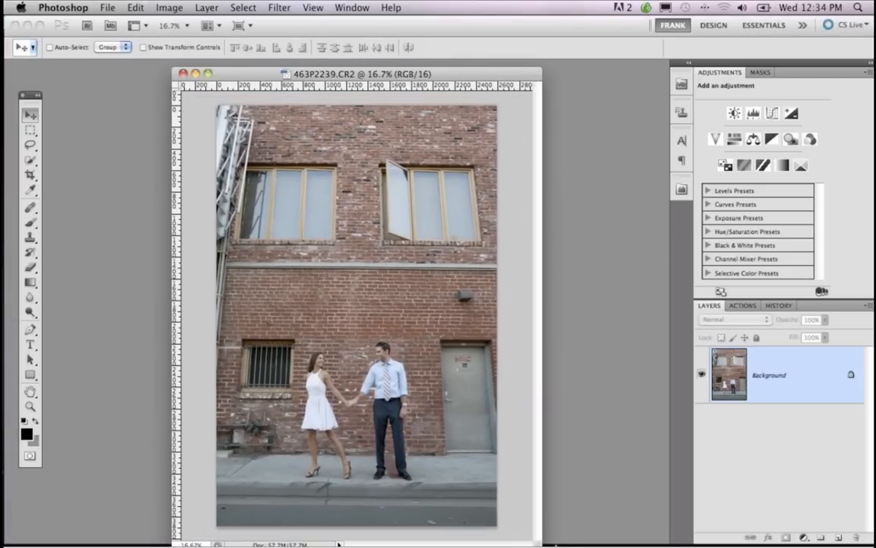
{"action": "left_click_drag", "start_coordinate": [382, 77], "coordinate": [400, 74]}
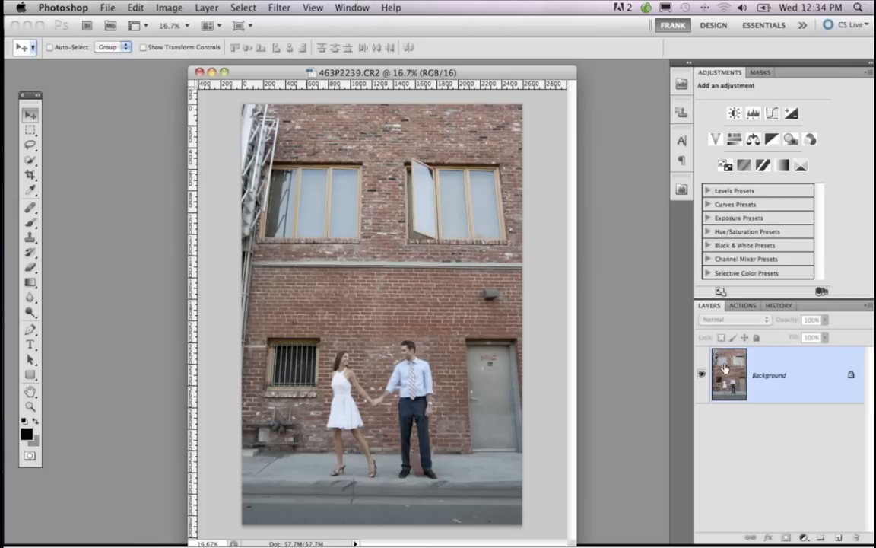
Step: Duplicate the couple photo's Background layer and choose the Clone Stamp Tool for retouching the copy
{"action": "left_click_drag", "start_coordinate": [724, 368], "coordinate": [839, 537]}
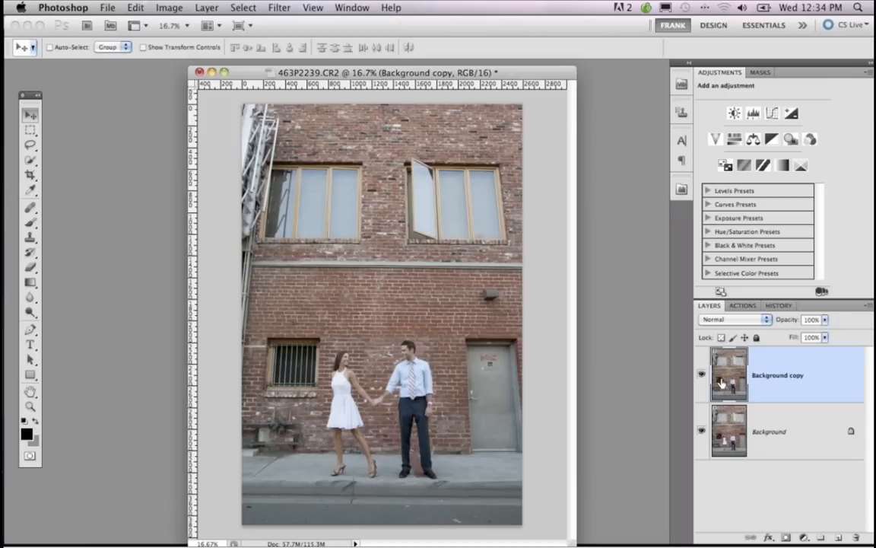
{"action": "left_click", "coordinate": [682, 188]}
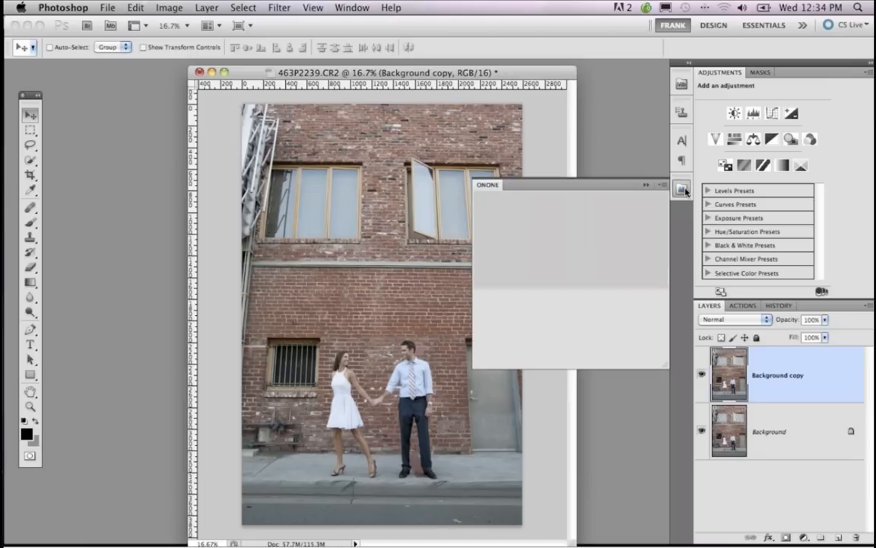
{"action": "left_click", "coordinate": [645, 187]}
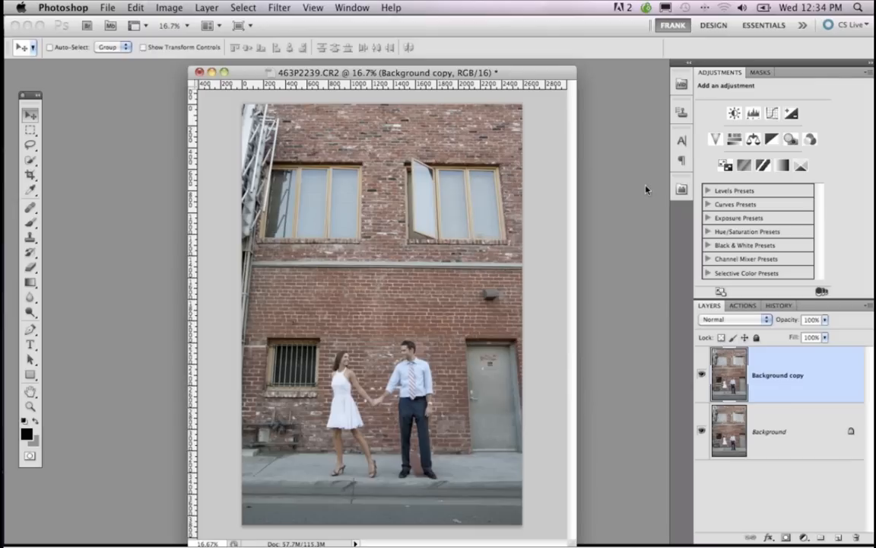
{"action": "left_click", "coordinate": [33, 253]}
{"action": "left_click", "coordinate": [34, 237]}
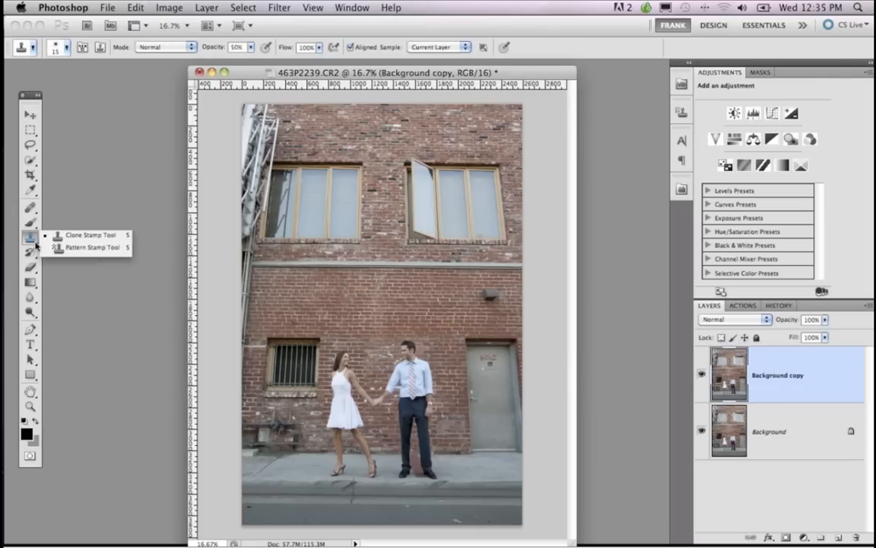
Step: Choose the Pencil Tool, enlarge its tip to 20, and duplicate the Background copy layer to draw annotations on
{"action": "left_click", "coordinate": [34, 223]}
{"action": "left_click", "coordinate": [35, 228]}
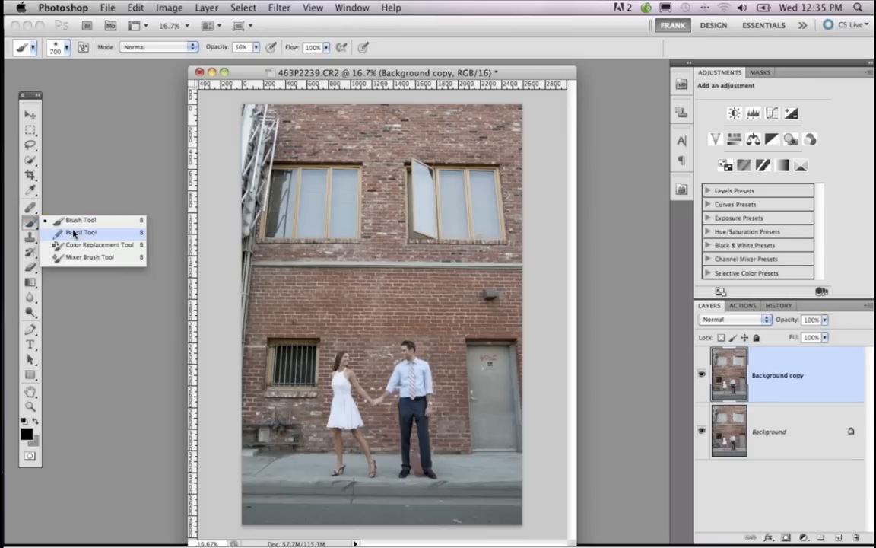
{"action": "left_click", "coordinate": [75, 233]}
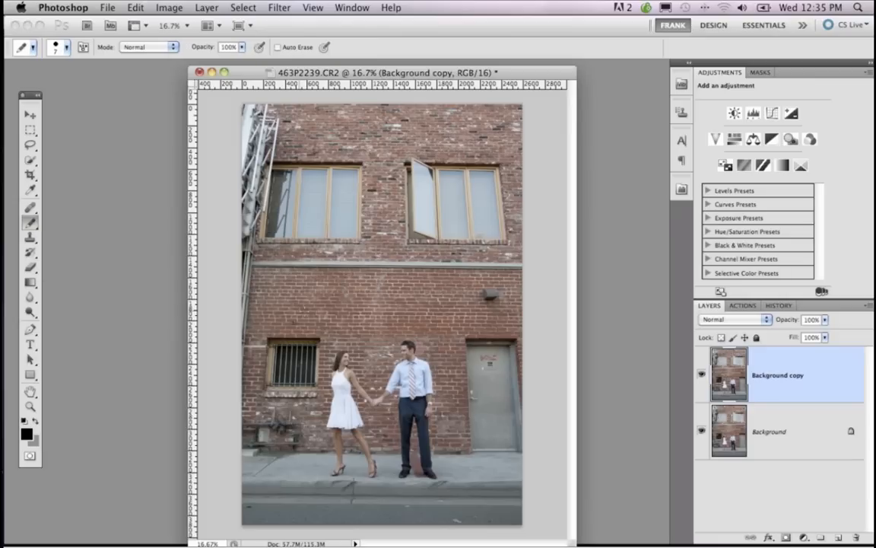
{"action": "key", "text": "bracketright"}
{"action": "key", "text": "bracketright"}
{"action": "key", "text": "bracketright"}
{"action": "key", "text": "bracketright"}
{"action": "key", "text": "super+j"}
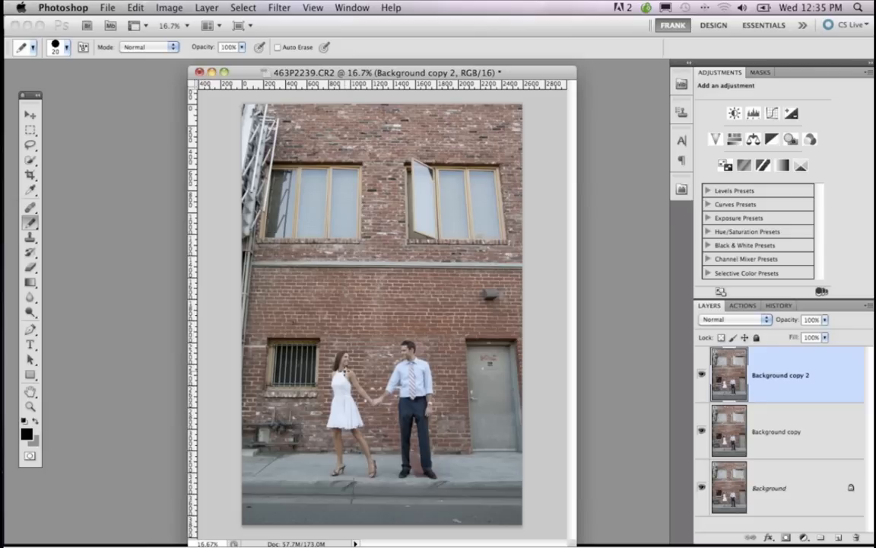
Step: Pencil black diagonal hatching over the woman's white dress and the man's light blue shirt
{"action": "left_click", "coordinate": [342, 372]}
{"action": "mouse_move", "coordinate": [348, 374]}
{"action": "left_mouse_down"}
{"action": "mouse_move", "coordinate": [346, 399]}
{"action": "mouse_move", "coordinate": [341, 425]}
{"action": "left_mouse_up"}
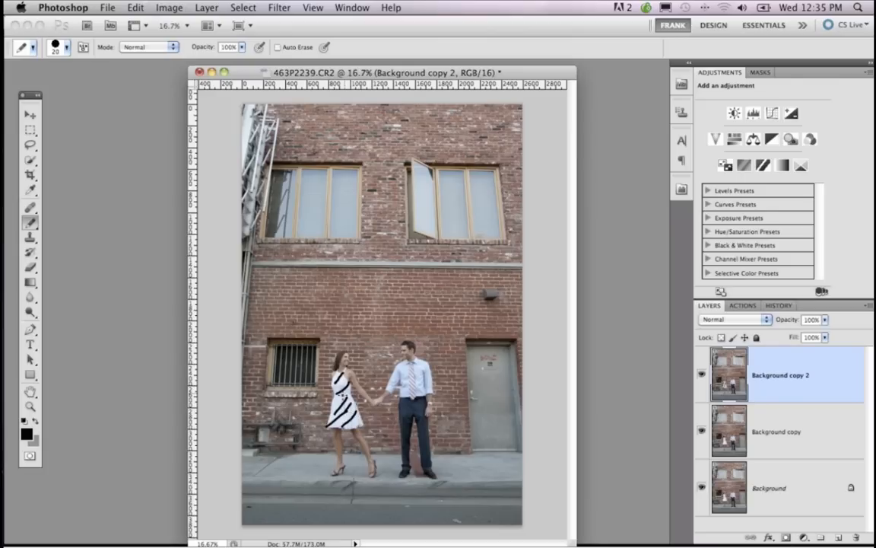
{"action": "mouse_move", "coordinate": [407, 367]}
{"action": "left_mouse_down"}
{"action": "mouse_move", "coordinate": [400, 392]}
{"action": "mouse_move", "coordinate": [417, 381]}
{"action": "mouse_move", "coordinate": [421, 394]}
{"action": "left_mouse_up"}
Step: Set the background color to white (ffffff), swap it to the foreground, and mark the man's trousers and the small barred window
{"action": "left_click", "coordinate": [36, 440]}
{"action": "left_click", "coordinate": [523, 220]}
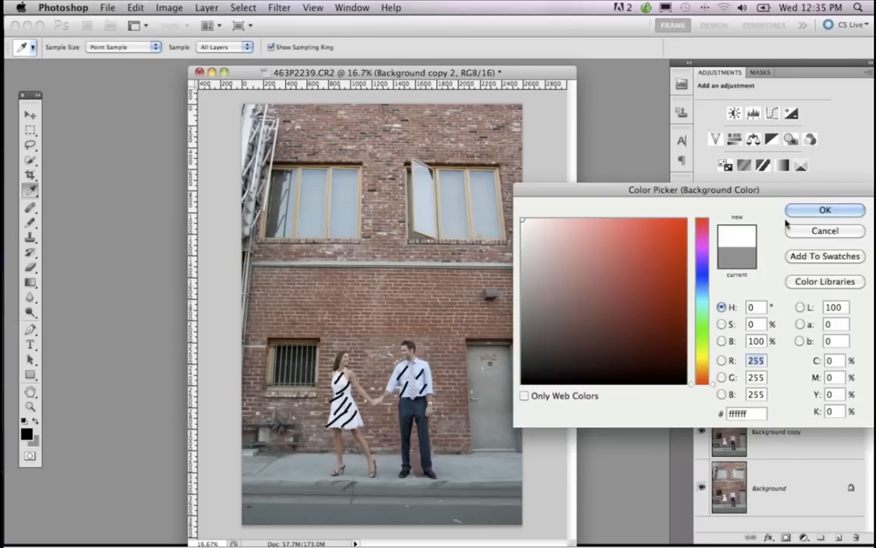
{"action": "left_click", "coordinate": [804, 211]}
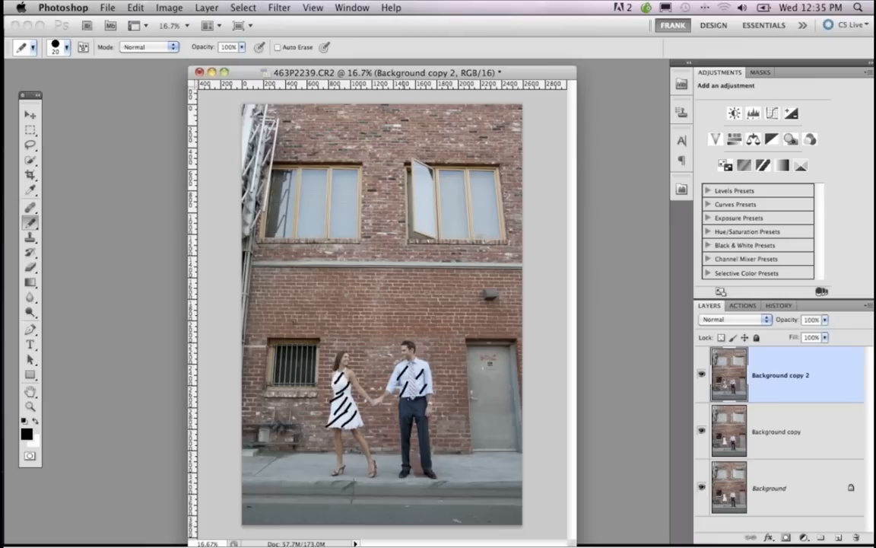
{"action": "key", "text": "super+z"}
{"action": "left_click", "coordinate": [35, 421]}
{"action": "mouse_move", "coordinate": [404, 409]}
{"action": "left_mouse_down"}
{"action": "mouse_move", "coordinate": [423, 463]}
{"action": "mouse_move", "coordinate": [400, 471]}
{"action": "mouse_move", "coordinate": [438, 469]}
{"action": "left_mouse_up"}
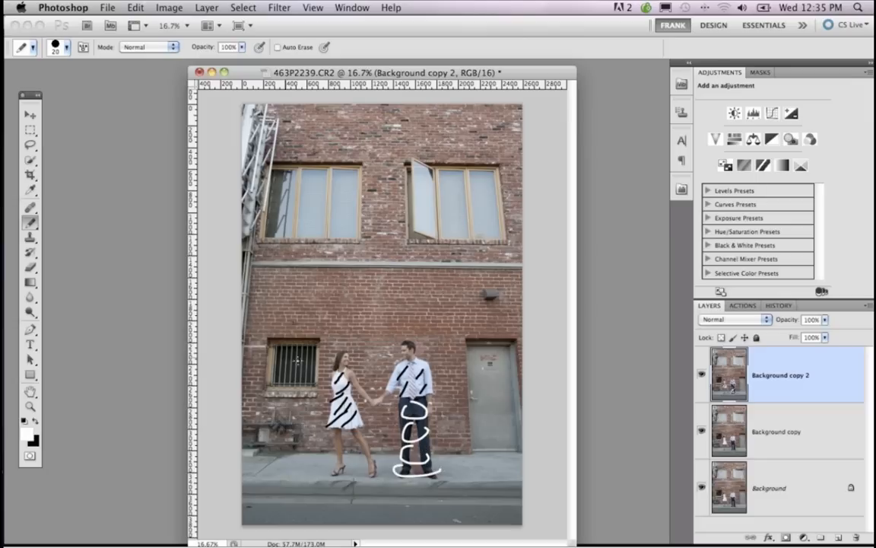
{"action": "mouse_move", "coordinate": [301, 359]}
{"action": "left_mouse_down"}
{"action": "mouse_move", "coordinate": [293, 378]}
{"action": "mouse_move", "coordinate": [304, 360]}
{"action": "left_mouse_up"}
Step: Swap the drawing color back to black and pencil diagonal strokes across the two upper windows
{"action": "left_click", "coordinate": [35, 421]}
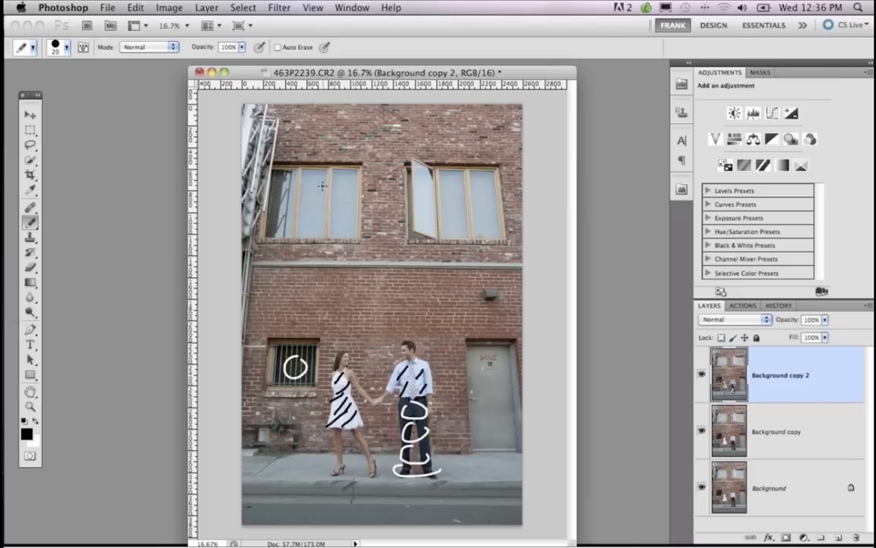
{"action": "left_click_drag", "start_coordinate": [318, 179], "coordinate": [285, 215]}
{"action": "left_click_drag", "start_coordinate": [351, 183], "coordinate": [302, 231]}
{"action": "mouse_move", "coordinate": [451, 184]}
{"action": "left_mouse_down"}
{"action": "mouse_move", "coordinate": [408, 226]}
{"action": "mouse_move", "coordinate": [454, 215]}
{"action": "mouse_move", "coordinate": [471, 229]}
{"action": "left_mouse_up"}
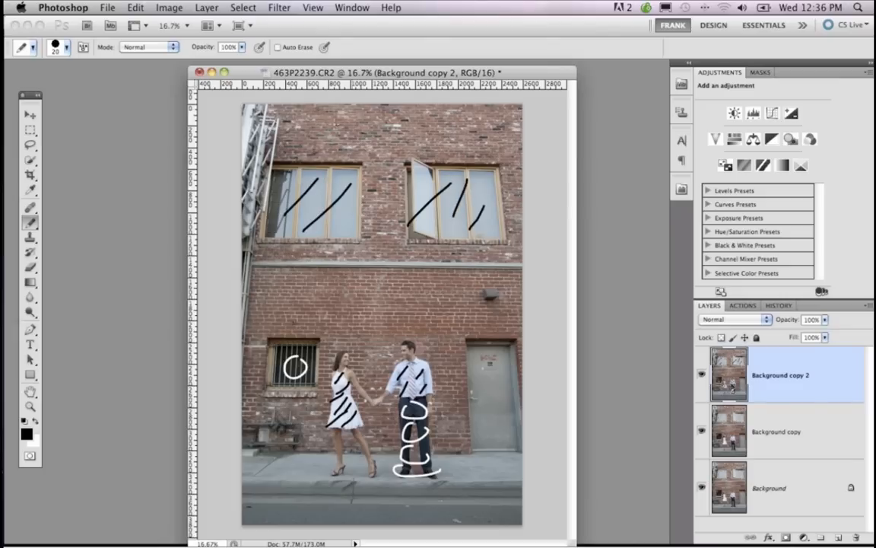
Step: Scribble black lines across the upper and middle brick wall, down beside the barred window, along the pavement and over the door
{"action": "mouse_move", "coordinate": [286, 137]}
{"action": "left_mouse_down"}
{"action": "mouse_move", "coordinate": [311, 131]}
{"action": "mouse_move", "coordinate": [522, 152]}
{"action": "left_mouse_up"}
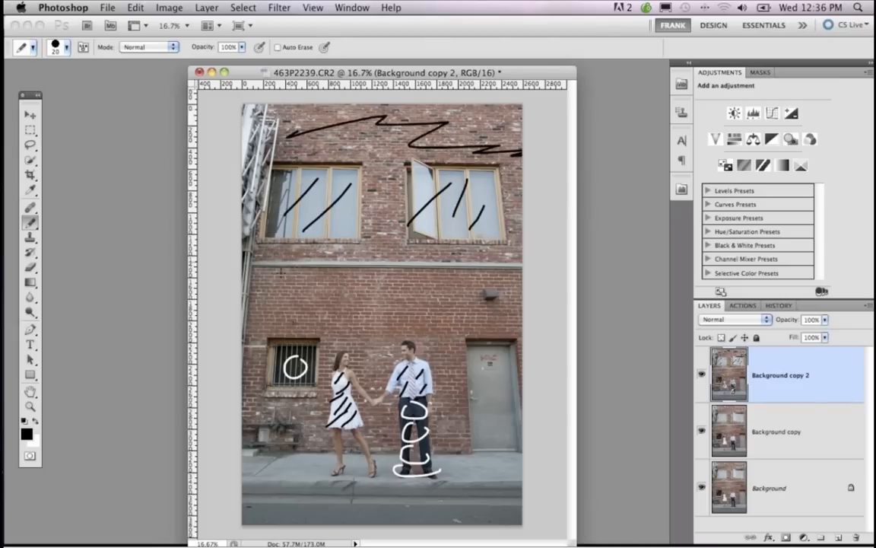
{"action": "mouse_move", "coordinate": [289, 264]}
{"action": "left_mouse_down"}
{"action": "mouse_move", "coordinate": [270, 287]}
{"action": "mouse_move", "coordinate": [522, 303]}
{"action": "left_mouse_up"}
{"action": "mouse_move", "coordinate": [274, 335]}
{"action": "left_mouse_down"}
{"action": "mouse_move", "coordinate": [255, 385]}
{"action": "mouse_move", "coordinate": [282, 479]}
{"action": "left_mouse_up"}
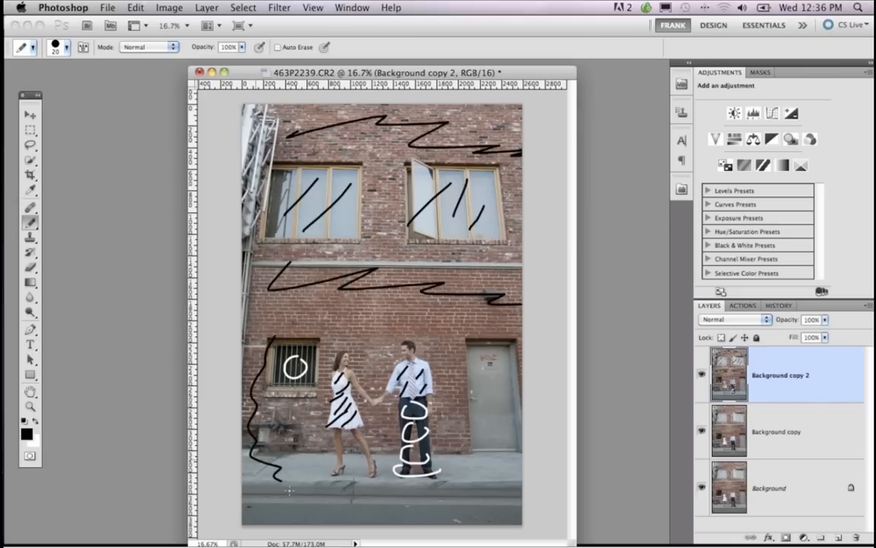
{"action": "mouse_move", "coordinate": [252, 450]}
{"action": "left_mouse_down"}
{"action": "mouse_move", "coordinate": [327, 487]}
{"action": "mouse_move", "coordinate": [522, 516]}
{"action": "left_mouse_up"}
{"action": "left_click_drag", "start_coordinate": [522, 423], "coordinate": [466, 493]}
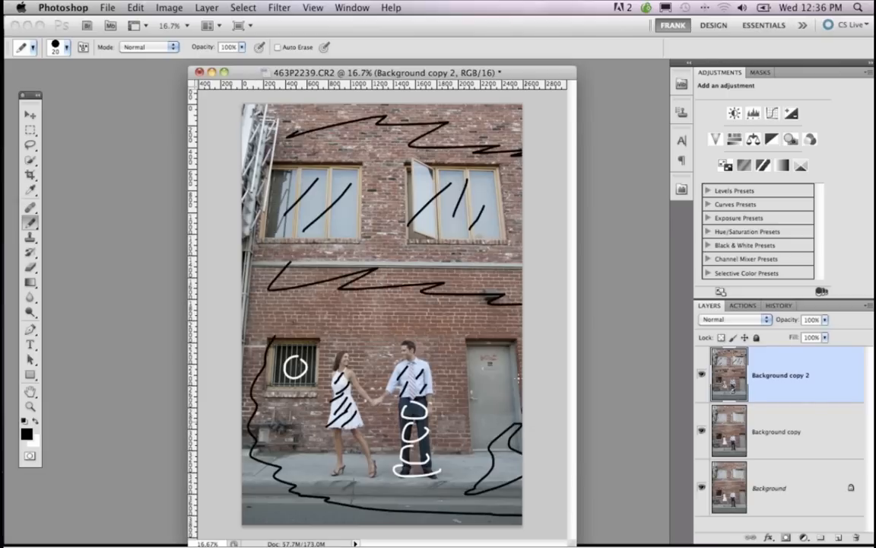
{"action": "mouse_move", "coordinate": [521, 388]}
{"action": "left_mouse_down"}
{"action": "mouse_move", "coordinate": [449, 309]}
{"action": "mouse_move", "coordinate": [307, 306]}
{"action": "mouse_move", "coordinate": [333, 321]}
{"action": "mouse_move", "coordinate": [378, 255]}
{"action": "left_mouse_up"}
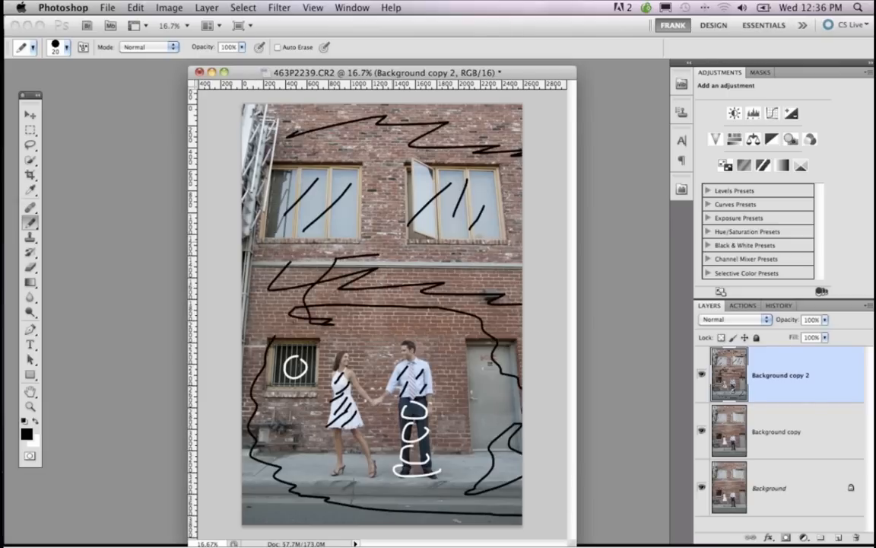
Step: Add more black strokes to the bricks and windows, and handwrite "color" on the wall above the couple
{"action": "left_click_drag", "start_coordinate": [390, 187], "coordinate": [359, 221]}
{"action": "left_click_drag", "start_coordinate": [353, 134], "coordinate": [329, 140]}
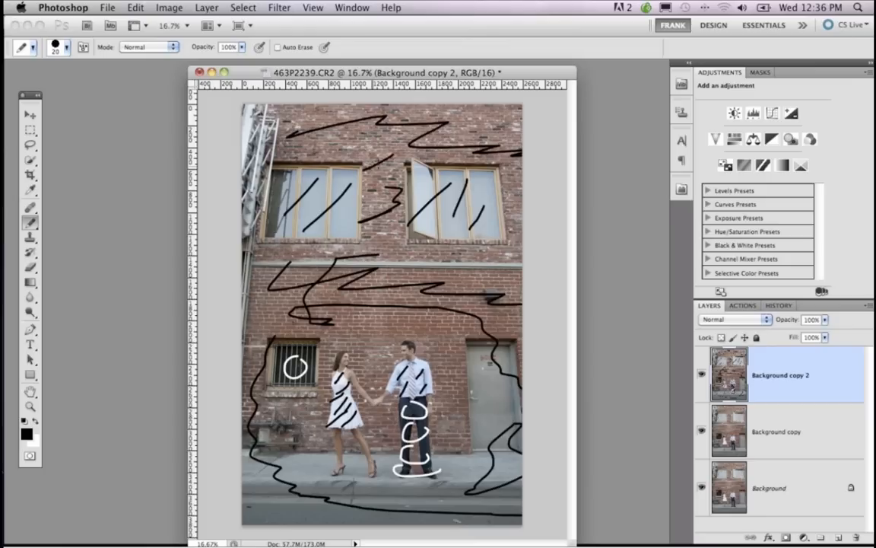
{"action": "left_click_drag", "start_coordinate": [393, 156], "coordinate": [366, 168]}
{"action": "left_click_drag", "start_coordinate": [488, 124], "coordinate": [461, 132]}
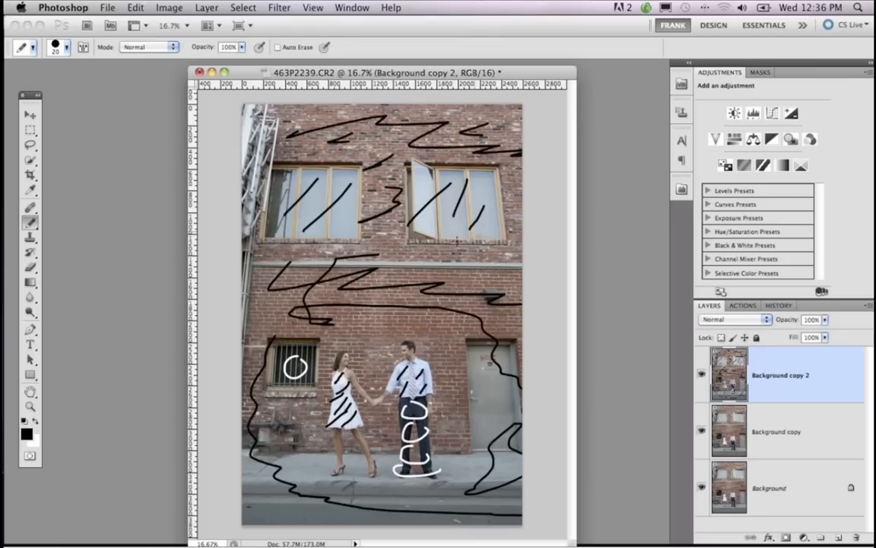
{"action": "mouse_move", "coordinate": [457, 240]}
{"action": "left_mouse_down"}
{"action": "mouse_move", "coordinate": [455, 266]}
{"action": "mouse_move", "coordinate": [489, 270]}
{"action": "mouse_move", "coordinate": [457, 260]}
{"action": "left_mouse_up"}
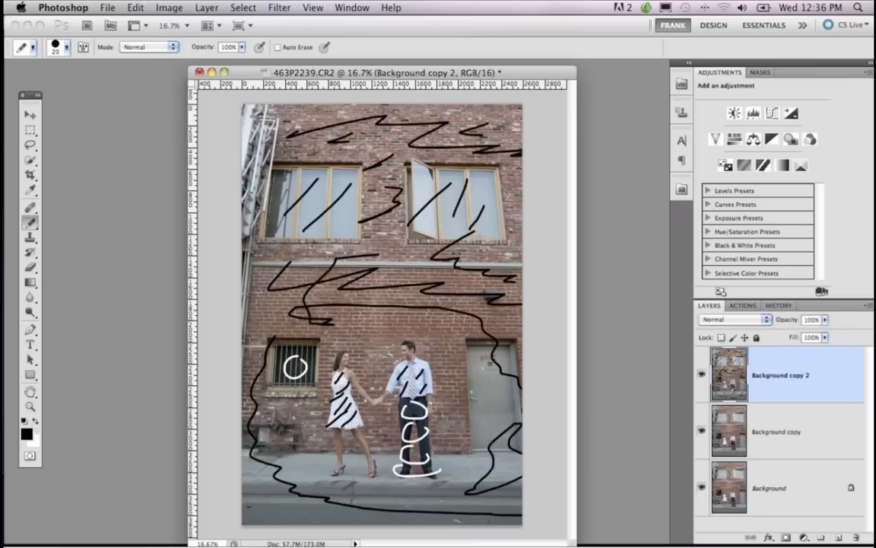
{"action": "mouse_move", "coordinate": [319, 182]}
{"action": "left_mouse_down"}
{"action": "mouse_move", "coordinate": [278, 213]}
{"action": "mouse_move", "coordinate": [261, 196]}
{"action": "left_mouse_up"}
{"action": "left_click_drag", "start_coordinate": [270, 162], "coordinate": [225, 188]}
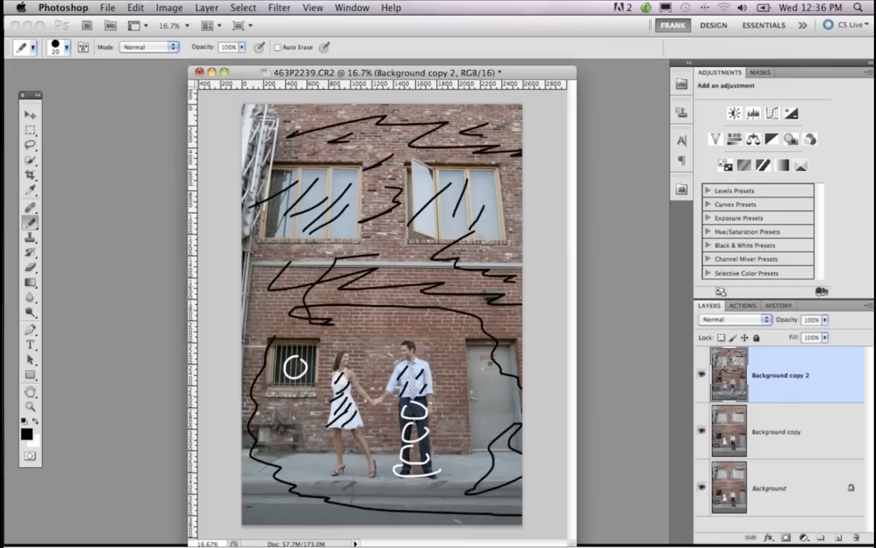
{"action": "left_click_drag", "start_coordinate": [492, 199], "coordinate": [480, 219]}
{"action": "left_click_drag", "start_coordinate": [392, 319], "coordinate": [391, 320]}
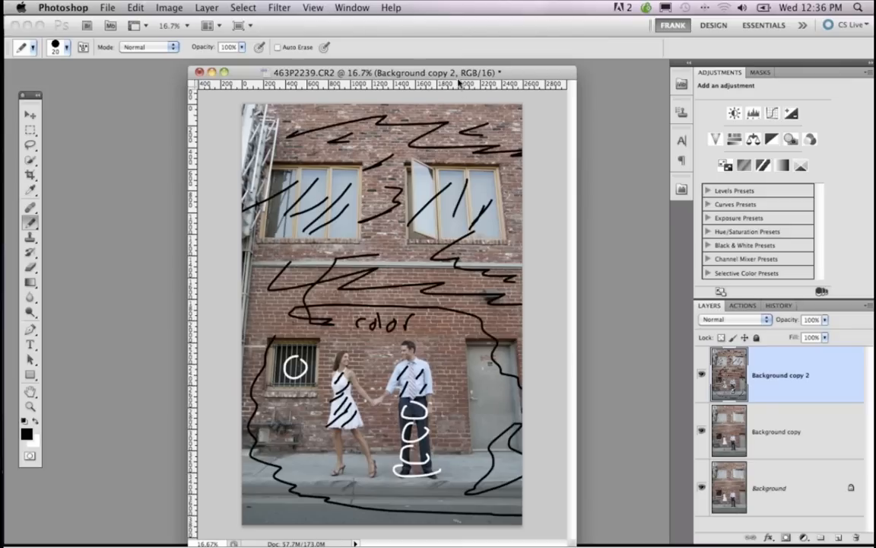
Step: Nudge the document window and delete the annotated Background copy 2 layer
{"action": "left_click_drag", "start_coordinate": [457, 76], "coordinate": [461, 74]}
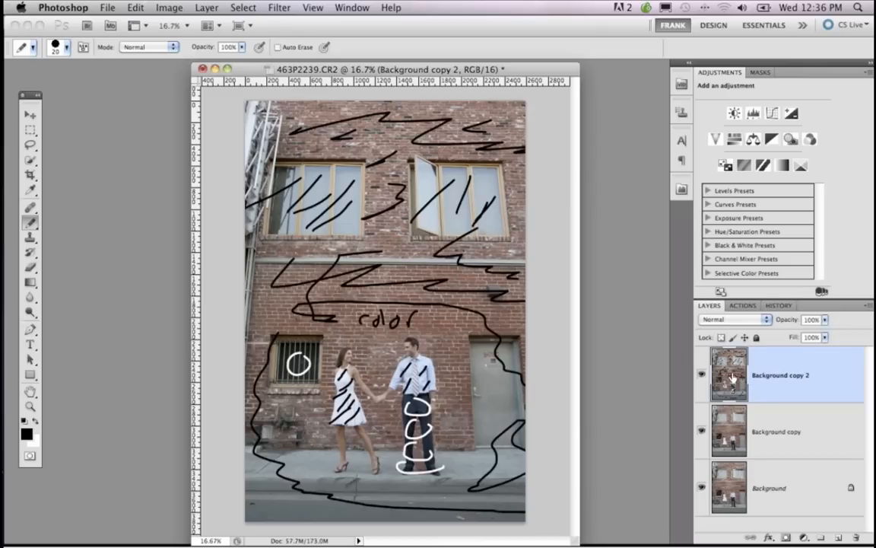
{"action": "key", "text": "Delete"}
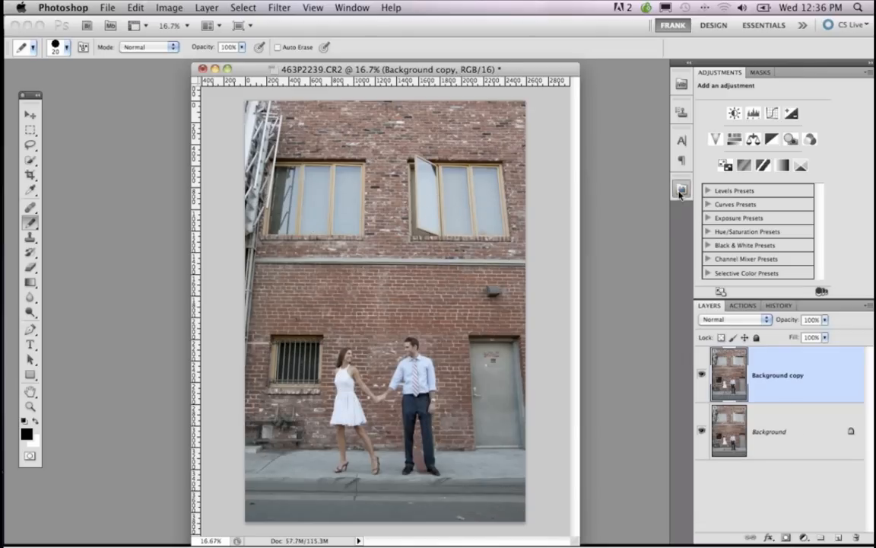
Step: Open the Background copy layer in onOne PhotoTools 2.6 and filter the effects library to Favorites
{"action": "left_click", "coordinate": [682, 192]}
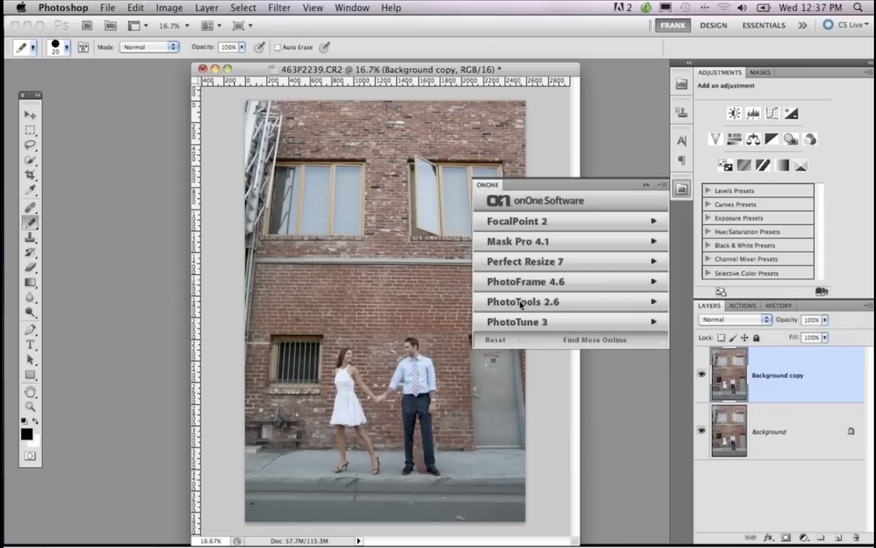
{"action": "left_click", "coordinate": [505, 303]}
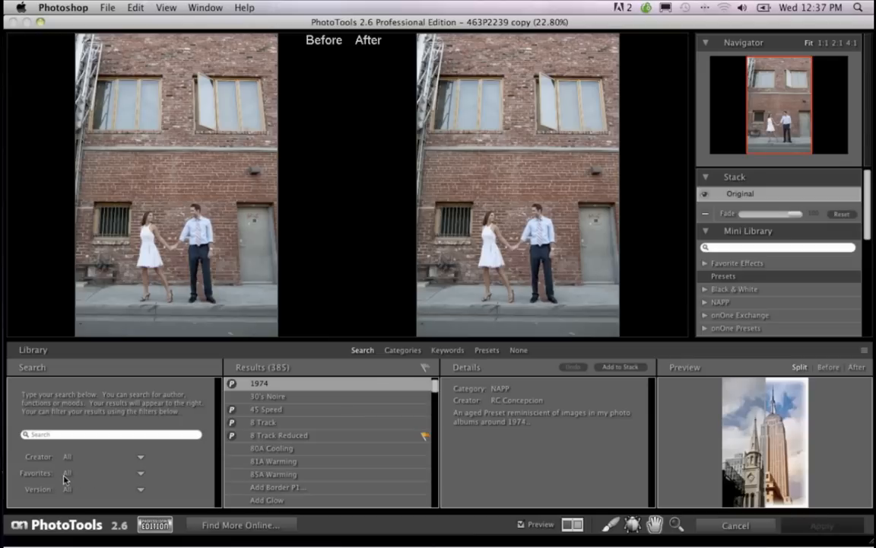
{"action": "left_click", "coordinate": [64, 478]}
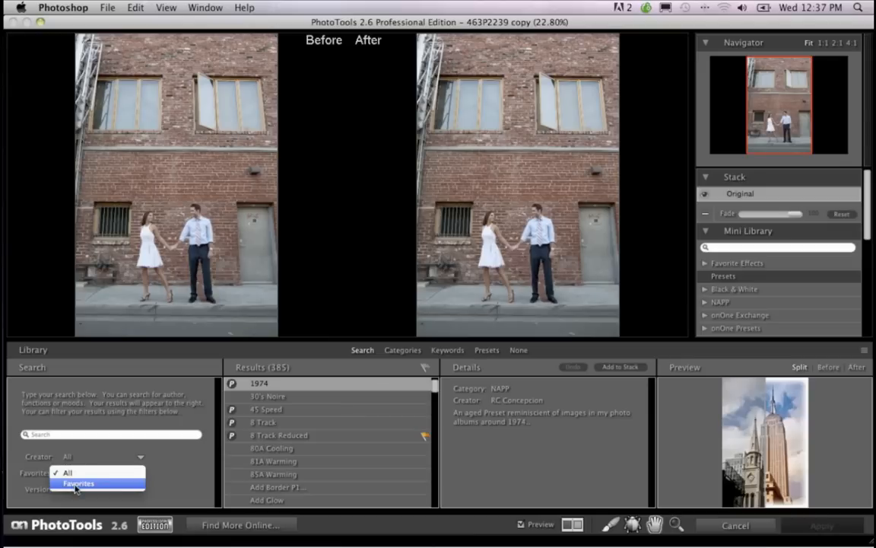
{"action": "left_click", "coordinate": [72, 484]}
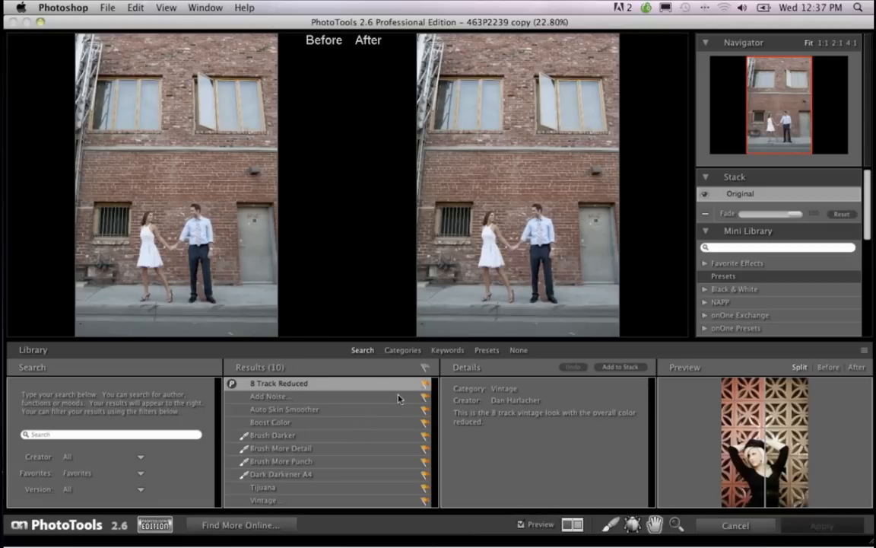
Step: Add the Brush More Punch effect to the stack and raise its Fade to 100
{"action": "double_click", "coordinate": [284, 464]}
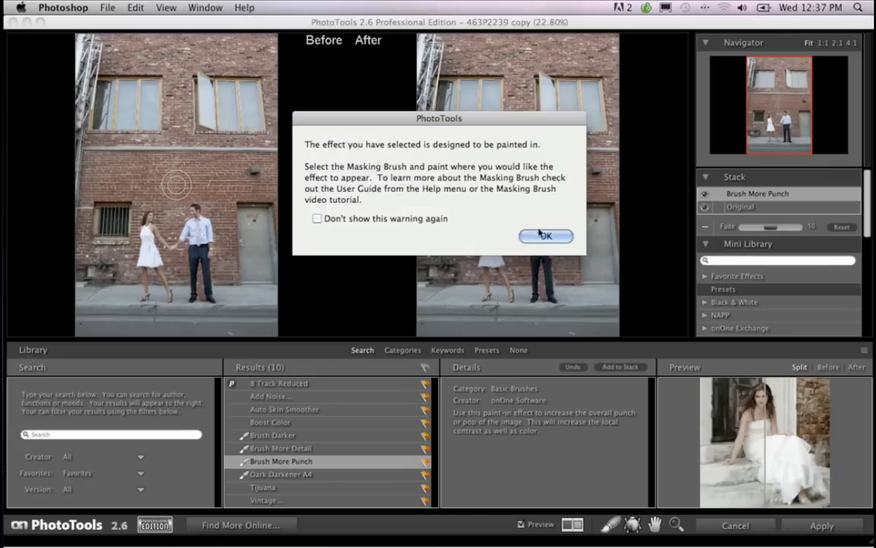
{"action": "left_click", "coordinate": [542, 234]}
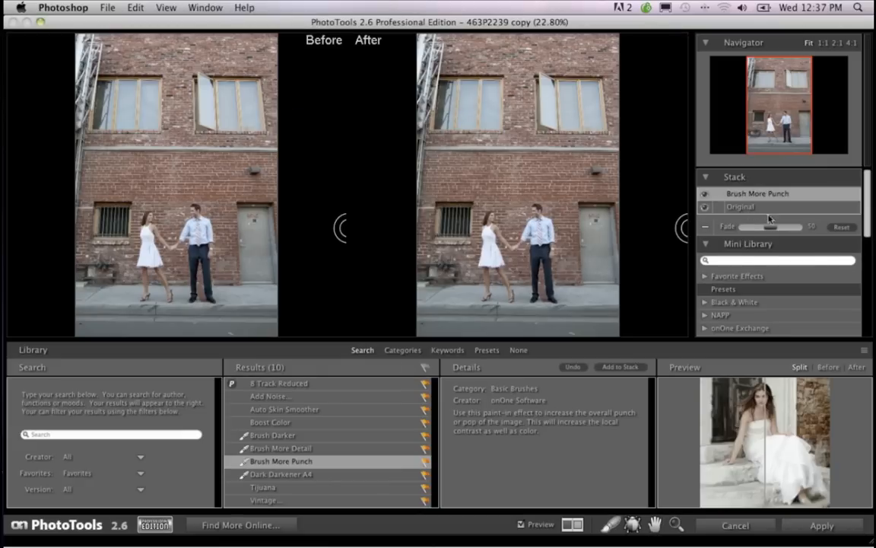
{"action": "left_click_drag", "start_coordinate": [770, 231], "coordinate": [833, 223]}
Step: Enlarge the preview around the couple and reduce the masking brush size to 45
{"action": "scroll", "coordinate": [784, 198], "scroll_direction": "down", "scroll_amount": 5}
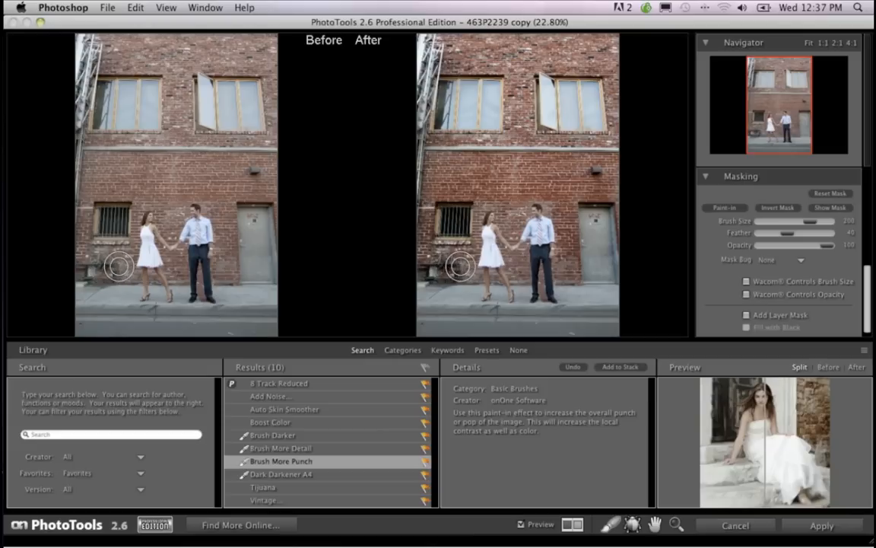
{"action": "key", "text": "super+plus"}
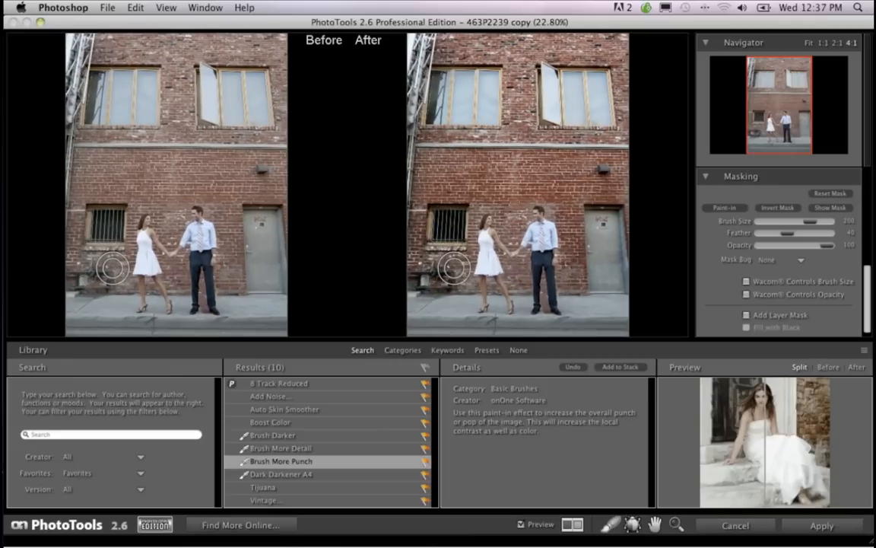
{"action": "key", "text": "super+plus"}
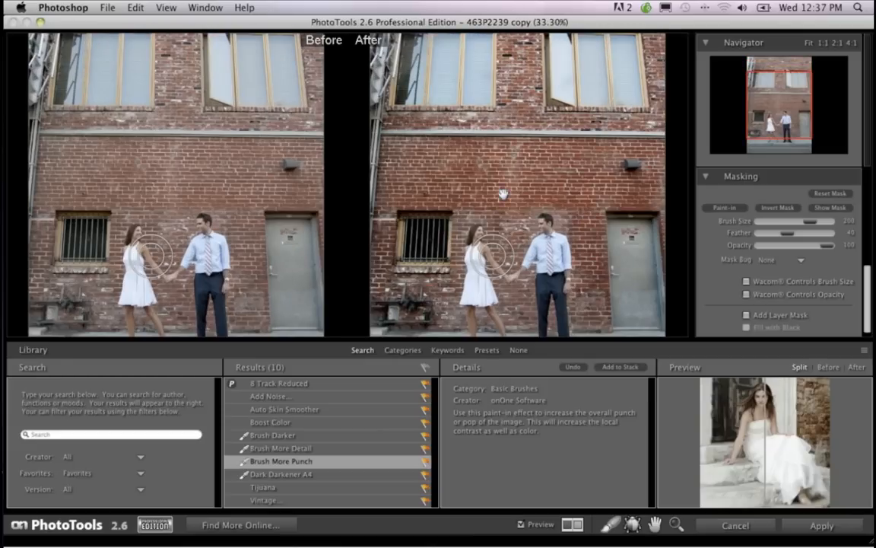
{"action": "left_click_drag", "start_coordinate": [503, 194], "coordinate": [511, 137]}
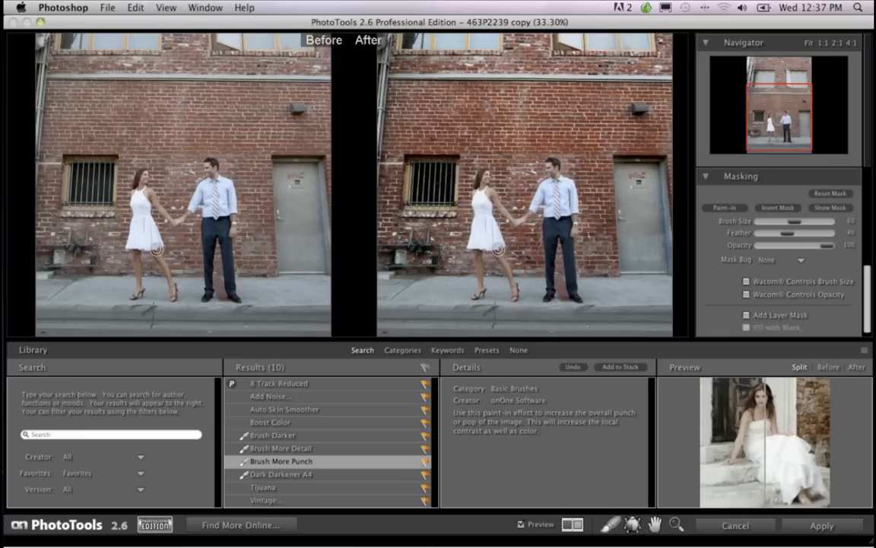
{"action": "key", "text": "bracketleft"}
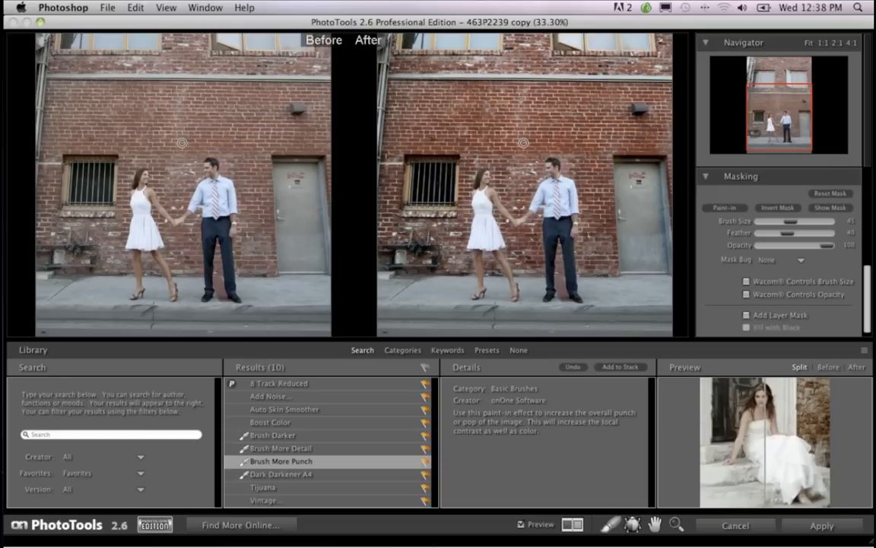
Step: Examine the whole photo before and after the Brush More Punch effect, and check the effect stack
{"action": "key", "text": "super+minus"}
{"action": "key", "text": "super+minus"}
{"action": "key", "text": "super+equal"}
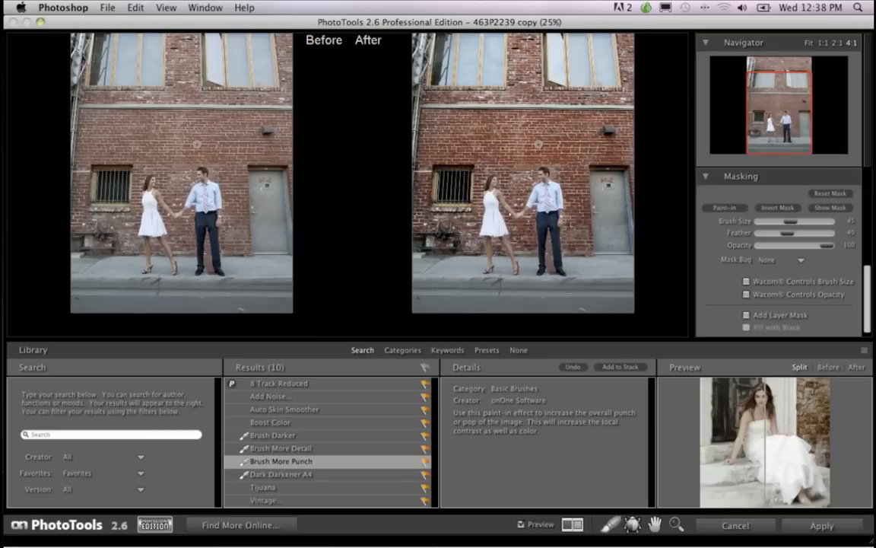
{"action": "key", "text": "space"}
{"action": "left_click_drag", "start_coordinate": [527, 133], "coordinate": [527, 186]}
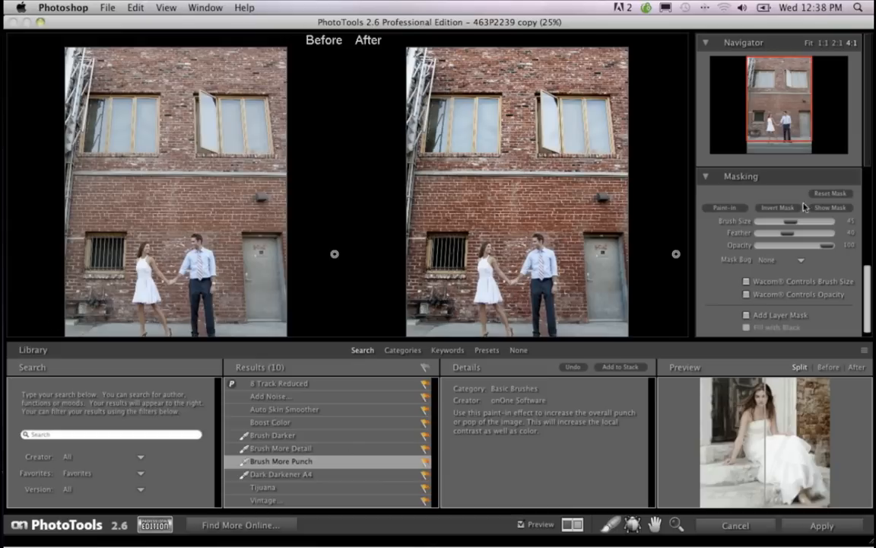
{"action": "scroll", "coordinate": [812, 207], "scroll_direction": "up", "scroll_amount": 5}
{"action": "scroll", "coordinate": [783, 204], "scroll_direction": "up", "scroll_amount": 5}
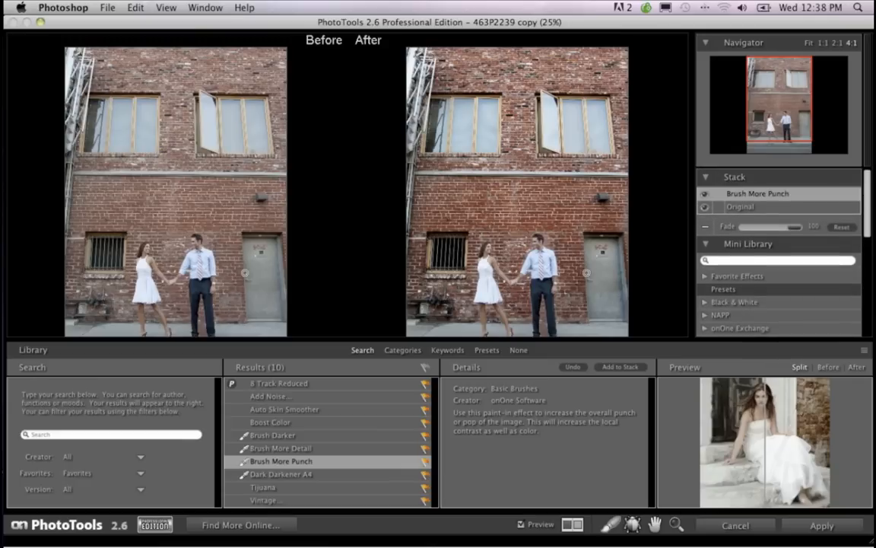
{"action": "key", "text": "super+minus"}
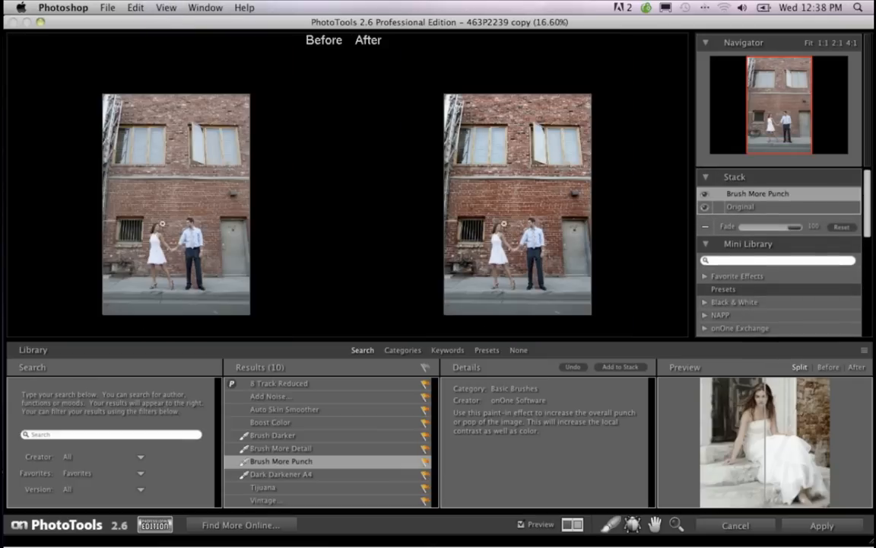
Step: Add the Boost Color effect above Brush More Punch in the stack and set its masking brush to paint-out
{"action": "double_click", "coordinate": [274, 423]}
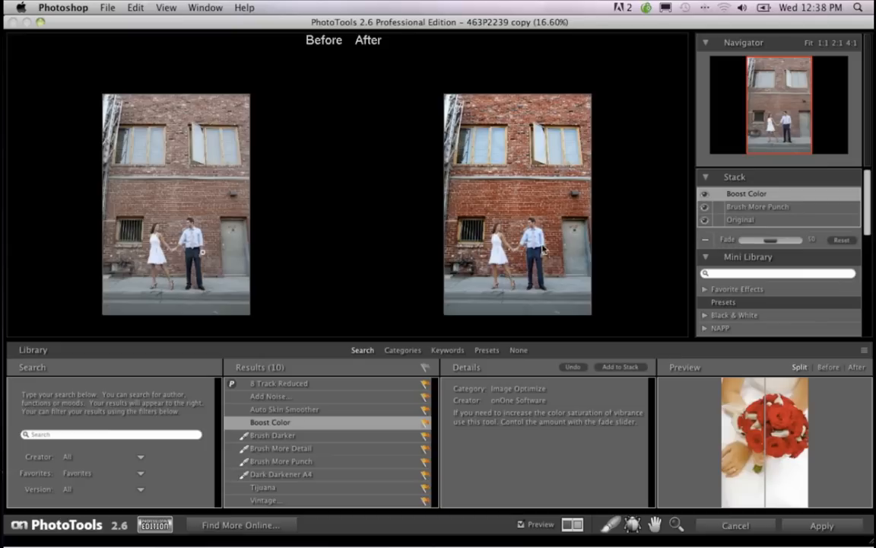
{"action": "left_click", "coordinate": [529, 214]}
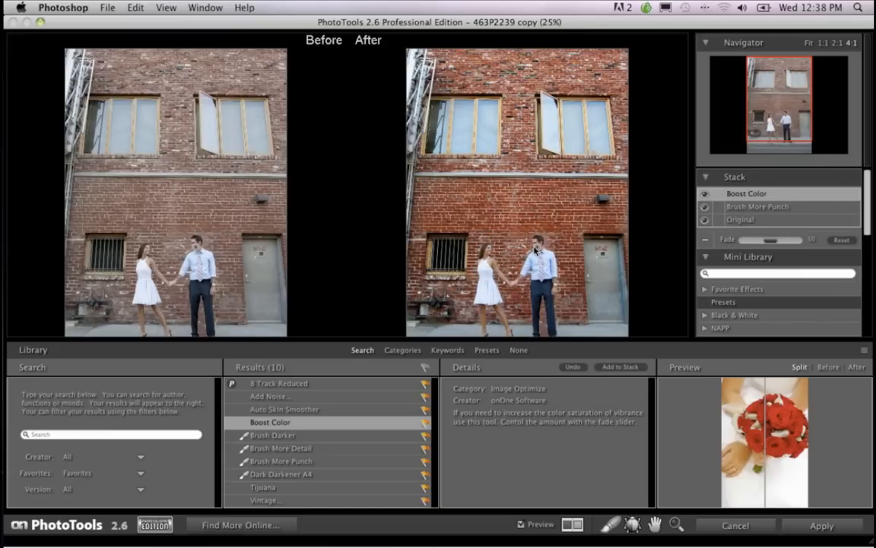
{"action": "left_click", "coordinate": [536, 251]}
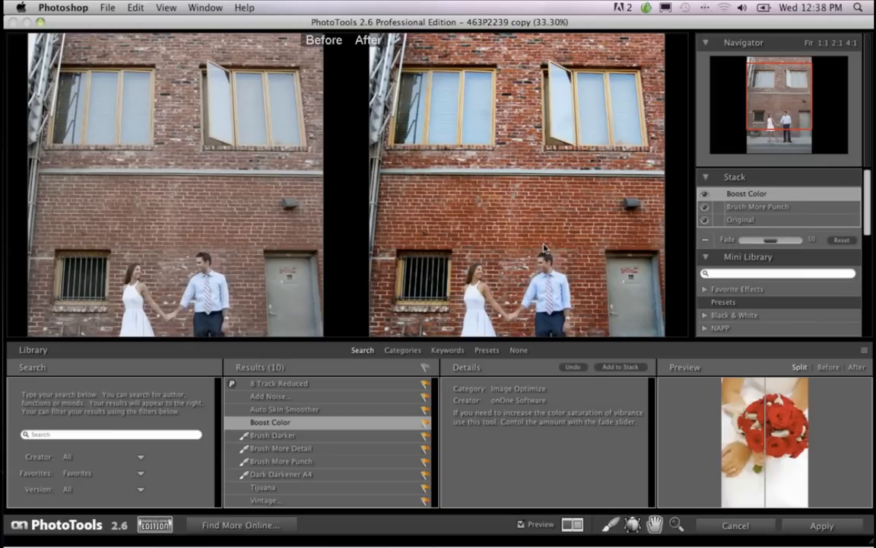
{"action": "scroll", "coordinate": [544, 248], "scroll_direction": "down", "scroll_amount": 3}
{"action": "scroll", "coordinate": [873, 325], "scroll_direction": "down", "scroll_amount": 5}
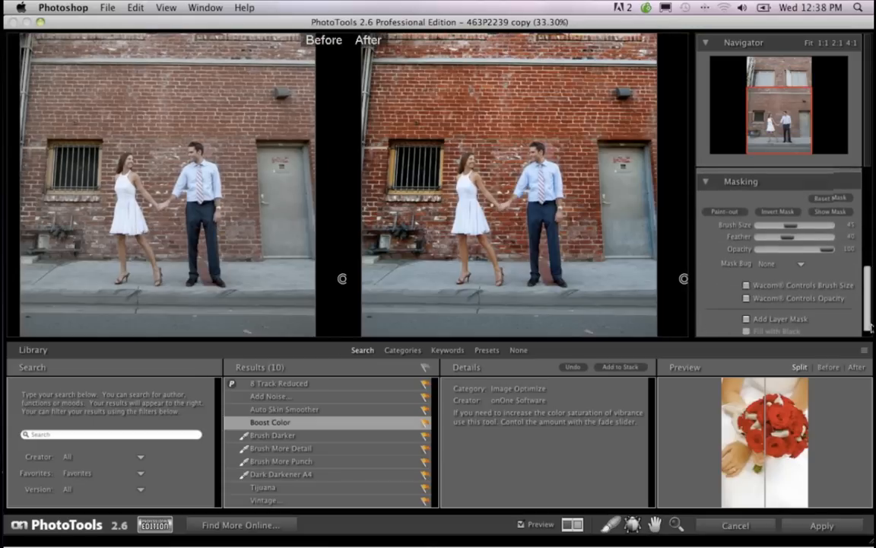
{"action": "scroll", "coordinate": [873, 326], "scroll_direction": "down", "scroll_amount": 1}
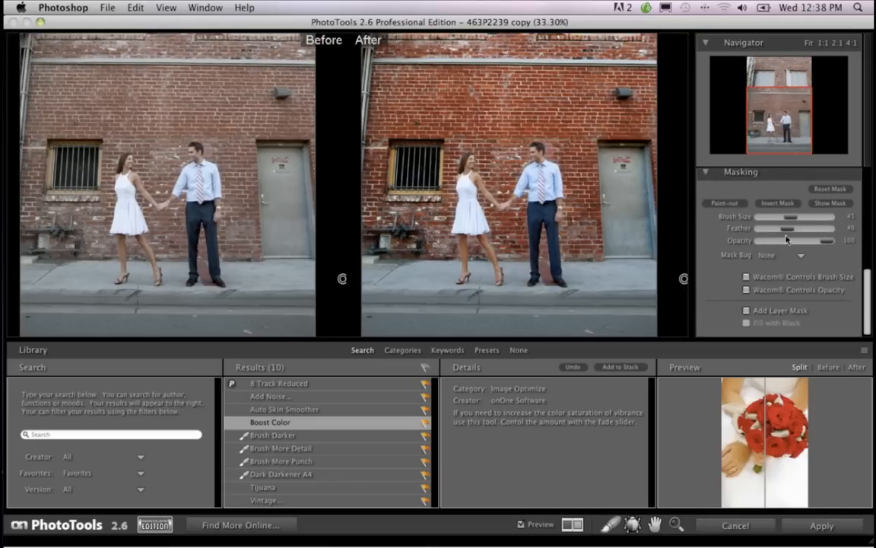
{"action": "left_click", "coordinate": [729, 206]}
Step: Add the paint-in effect Dark Darkener A4 to the top of the stack and dismiss its masking notice
{"action": "key", "text": "super+minus"}
{"action": "key", "text": "super+minus"}
{"action": "key", "text": "super+equal"}
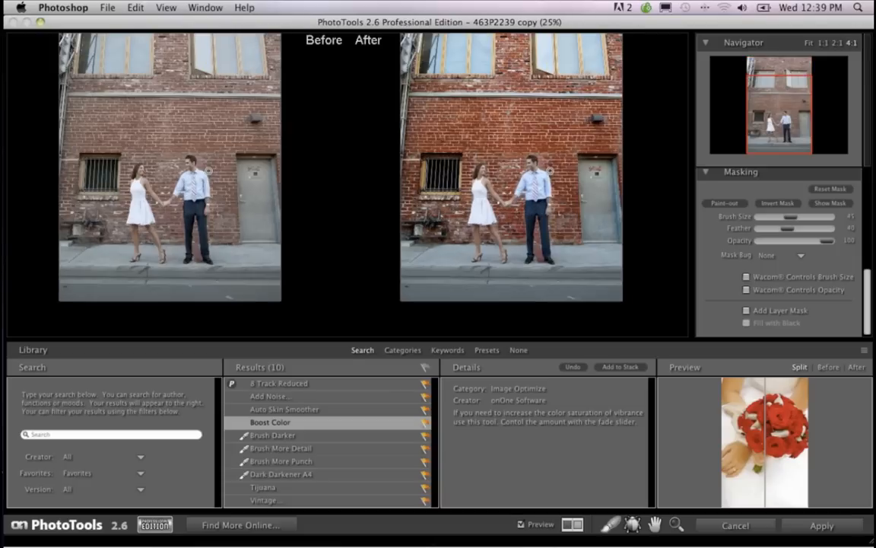
{"action": "scroll", "coordinate": [480, 173], "scroll_direction": "up", "scroll_amount": 2}
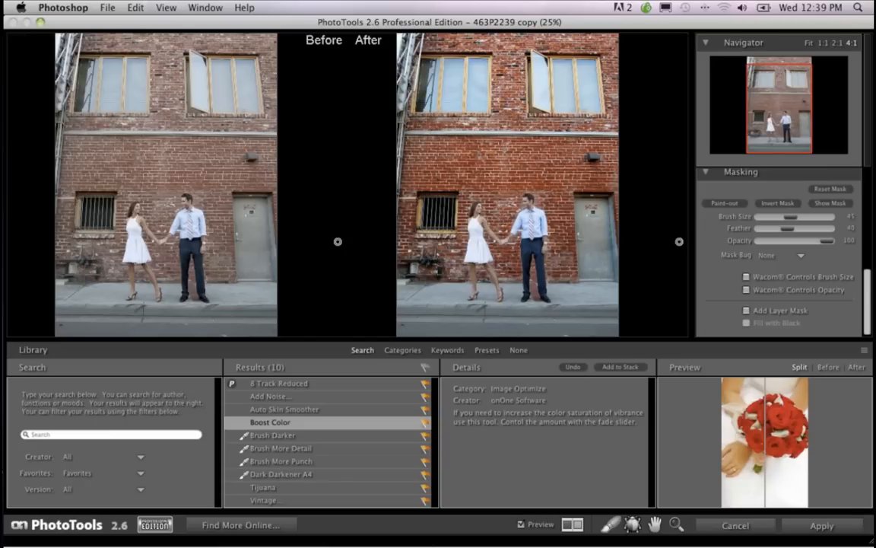
{"action": "scroll", "coordinate": [760, 229], "scroll_direction": "up", "scroll_amount": 10}
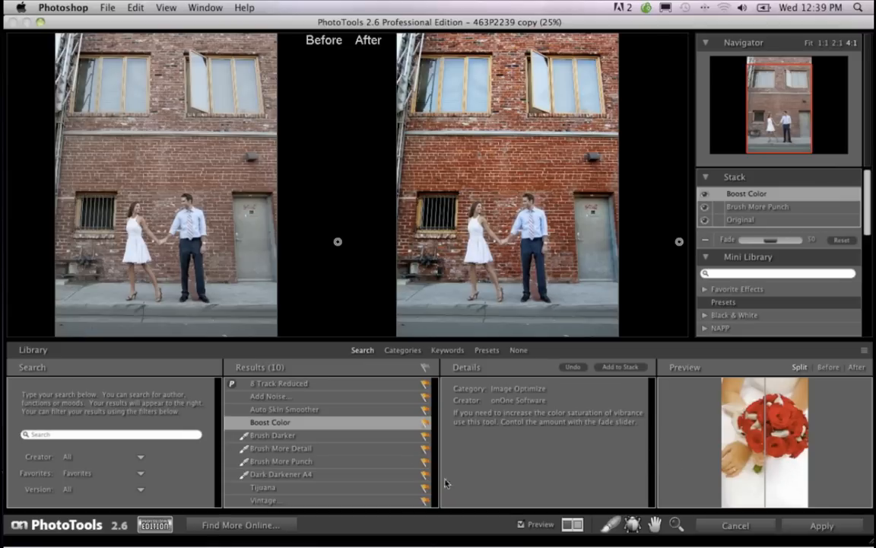
{"action": "left_click", "coordinate": [279, 474]}
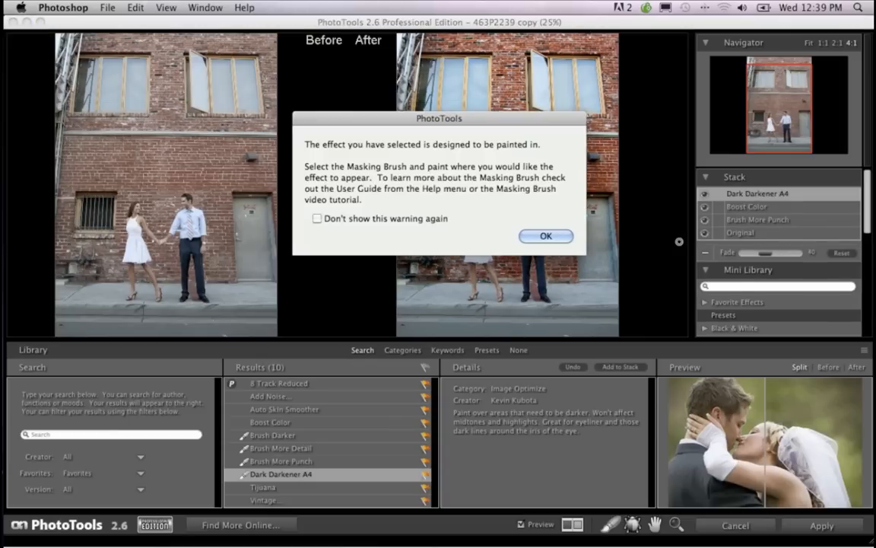
{"action": "left_click", "coordinate": [555, 237]}
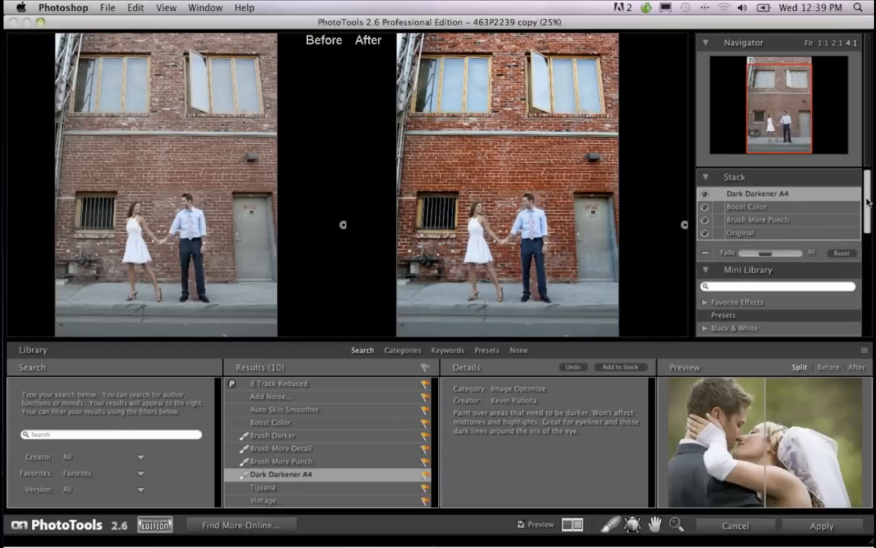
Step: Paint Dark Darkener A4 along the photo's left edge with the masking brush at size 200 and opacity 54
{"action": "left_click_drag", "start_coordinate": [869, 201], "coordinate": [870, 332]}
{"action": "left_click_drag", "start_coordinate": [828, 242], "coordinate": [796, 244]}
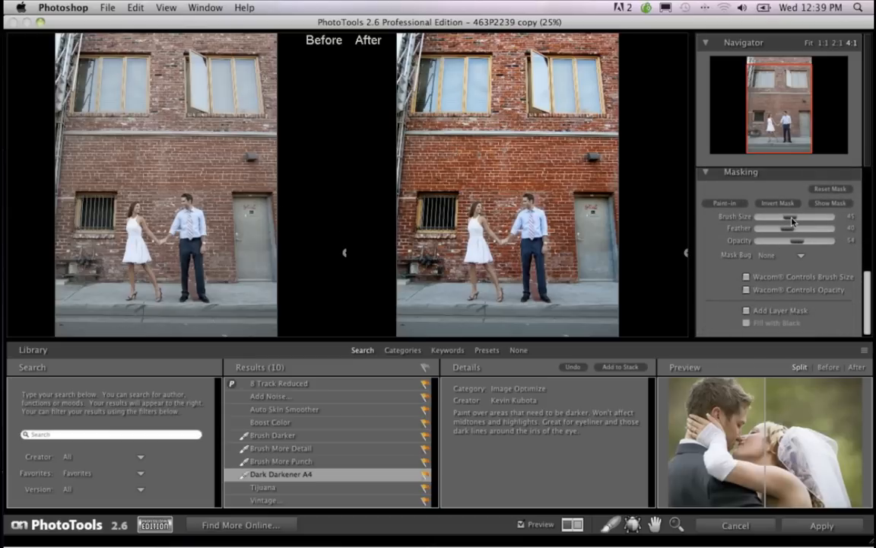
{"action": "left_click_drag", "start_coordinate": [793, 221], "coordinate": [811, 218]}
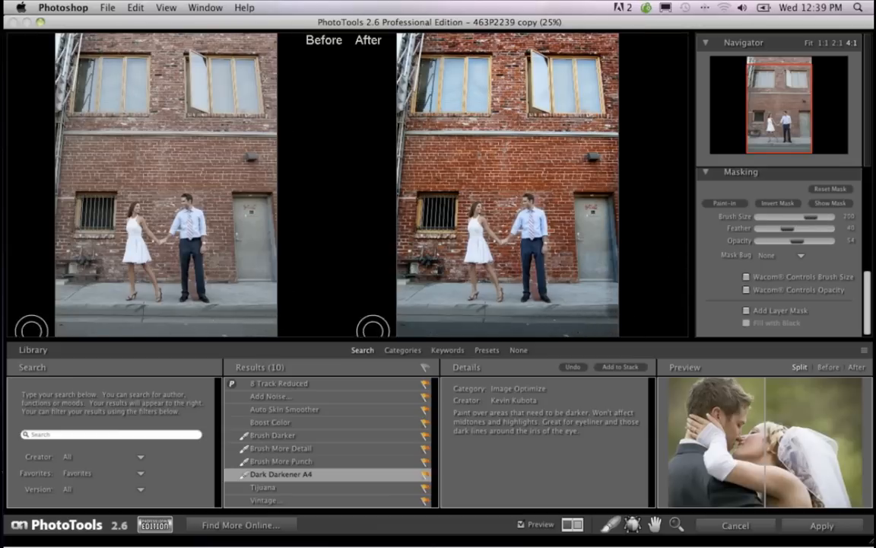
{"action": "mouse_move", "coordinate": [373, 329]}
{"action": "left_mouse_down"}
{"action": "mouse_move", "coordinate": [414, 327]}
{"action": "mouse_move", "coordinate": [393, 246]}
{"action": "mouse_move", "coordinate": [404, 49]}
{"action": "mouse_move", "coordinate": [433, 73]}
{"action": "left_mouse_up"}
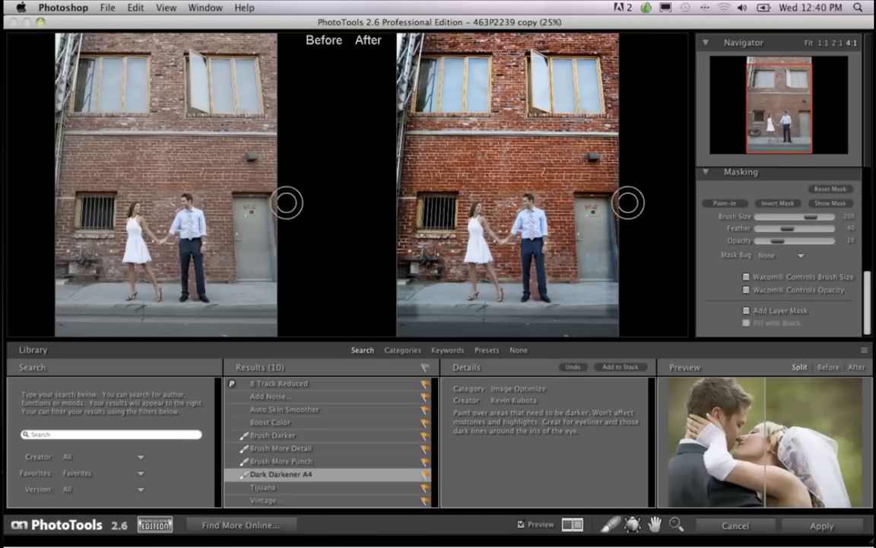
Step: Enlarge the masking brush to 500, check the whole before/after preview and apply the PhotoTools effects to the photo
{"action": "key", "text": "bracketright"}
{"action": "key", "text": "bracketright"}
{"action": "key", "text": "bracketright"}
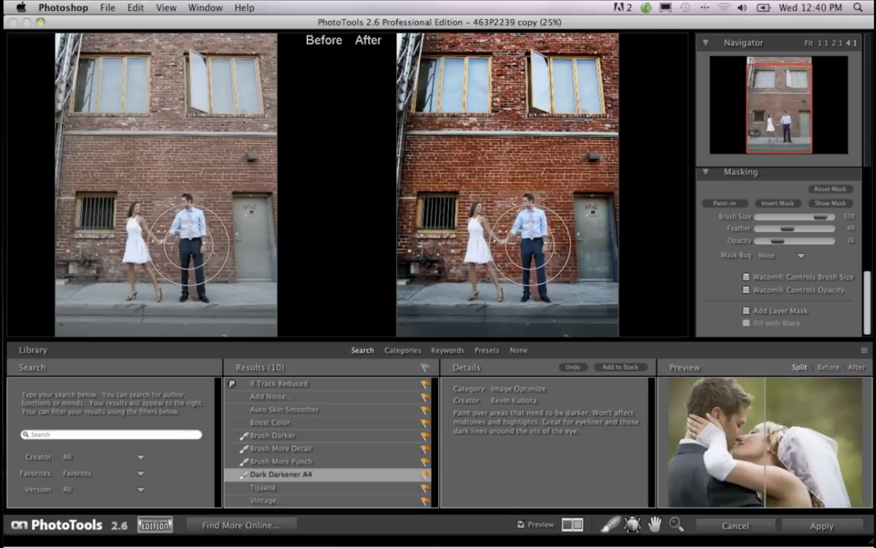
{"action": "key", "text": "super+minus"}
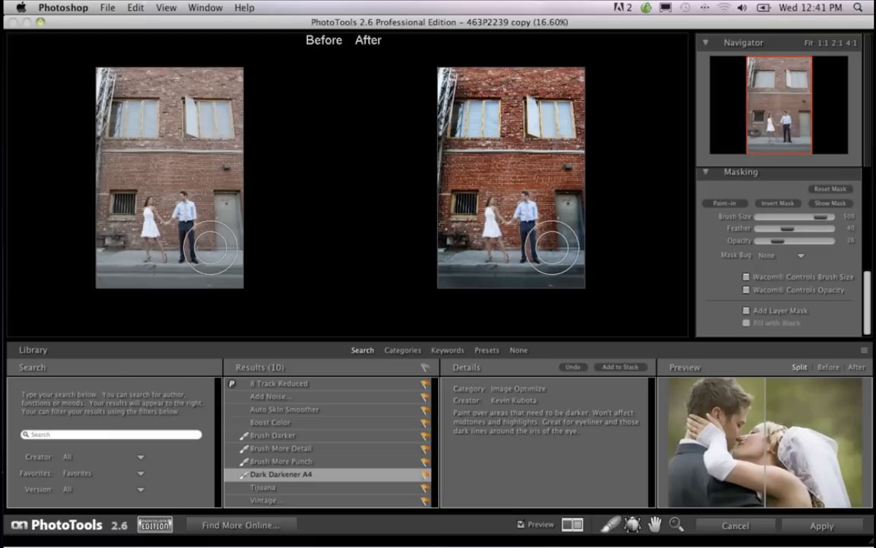
{"action": "key", "text": "super+0"}
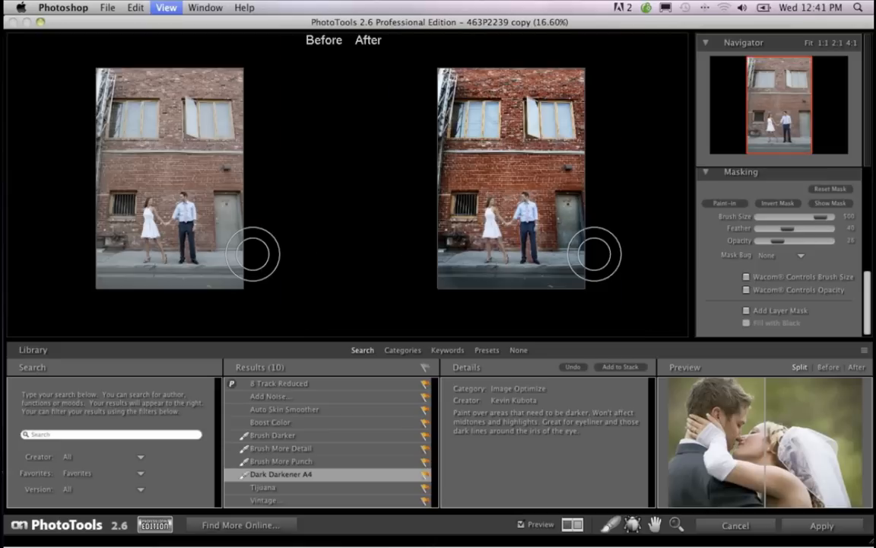
{"action": "key", "text": "super+equal"}
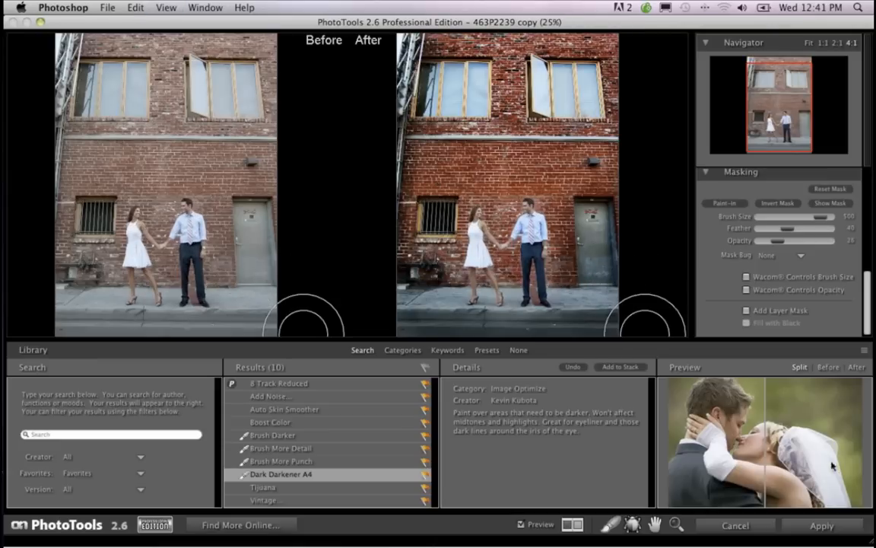
{"action": "left_click", "coordinate": [822, 525]}
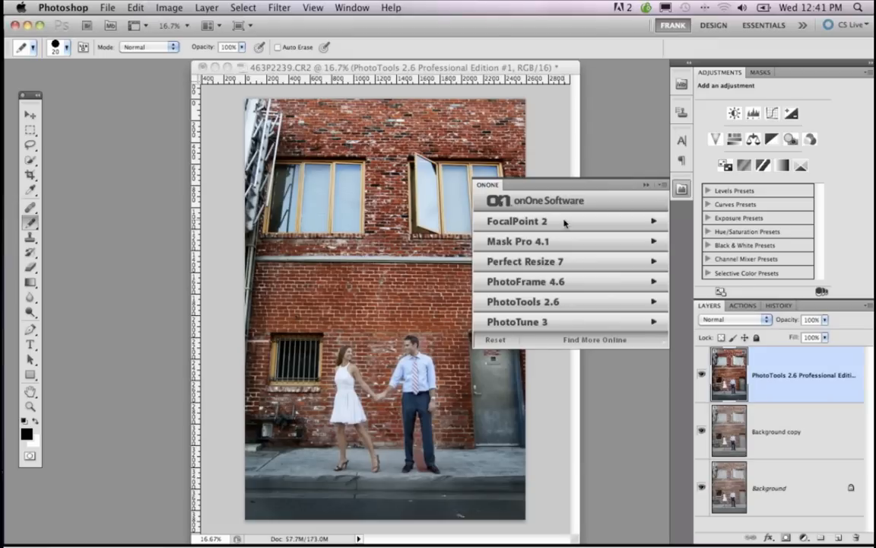
Step: Enlarge the reopened onOne panel to show its full plug-in list and move the photo window clear of it
{"action": "left_click", "coordinate": [646, 186]}
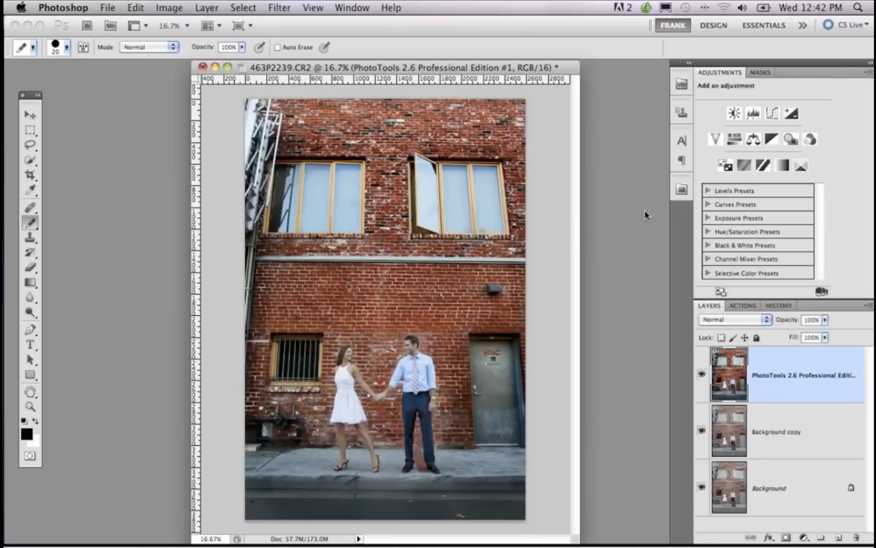
{"action": "left_click", "coordinate": [681, 189]}
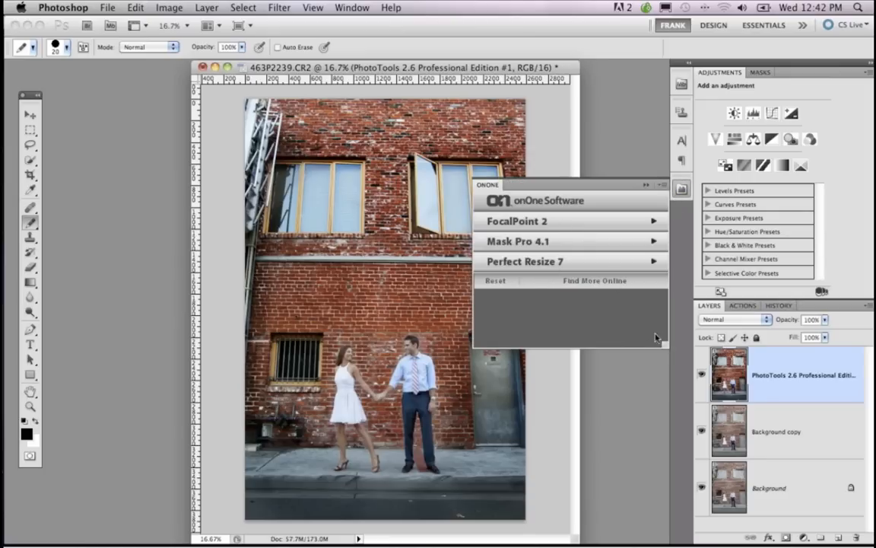
{"action": "left_click_drag", "start_coordinate": [664, 346], "coordinate": [671, 369]}
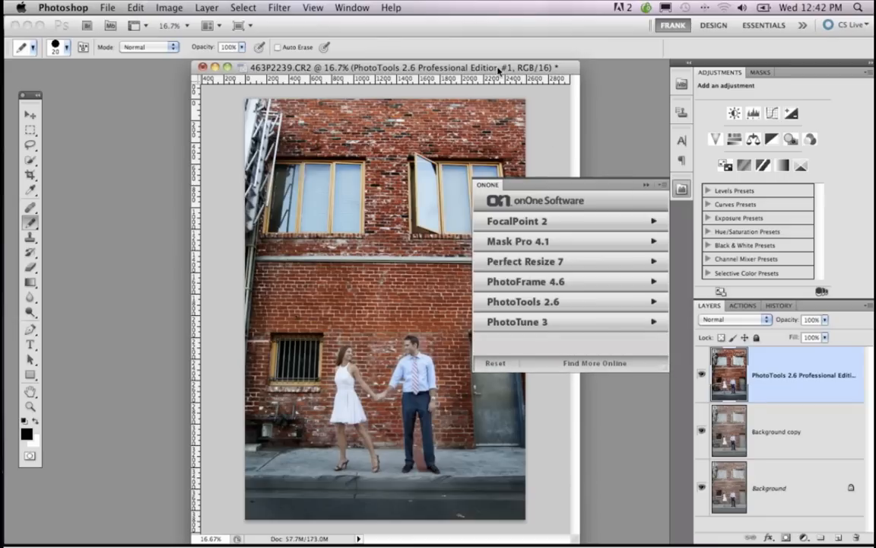
{"action": "left_click_drag", "start_coordinate": [499, 70], "coordinate": [412, 83]}
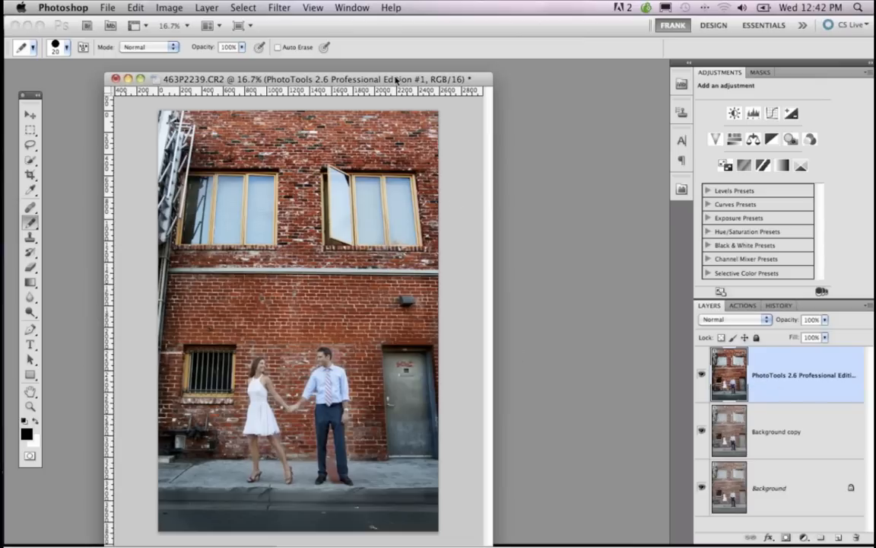
{"action": "left_click_drag", "start_coordinate": [415, 78], "coordinate": [440, 77]}
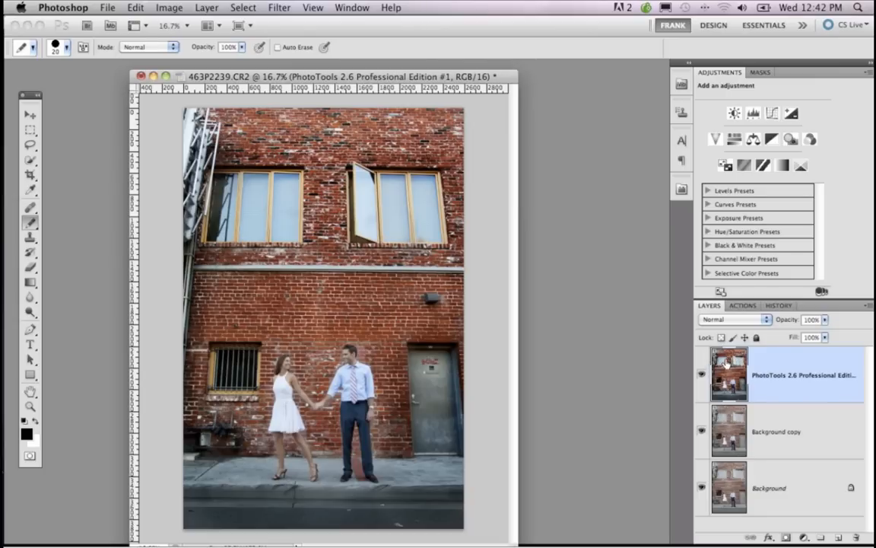
Step: Duplicate the PhotoTools layer and launch PhotoFrame 4.6 on the copy
{"action": "left_click_drag", "start_coordinate": [727, 363], "coordinate": [842, 537]}
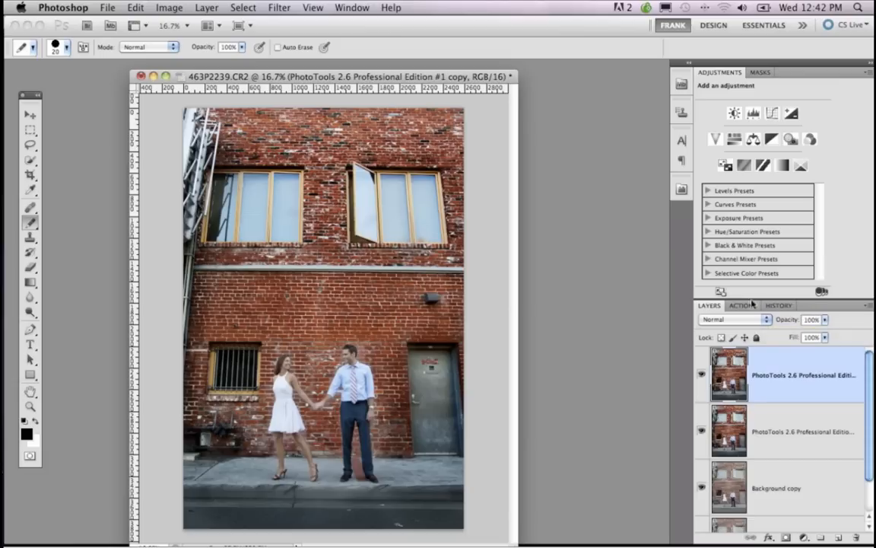
{"action": "left_click", "coordinate": [682, 188]}
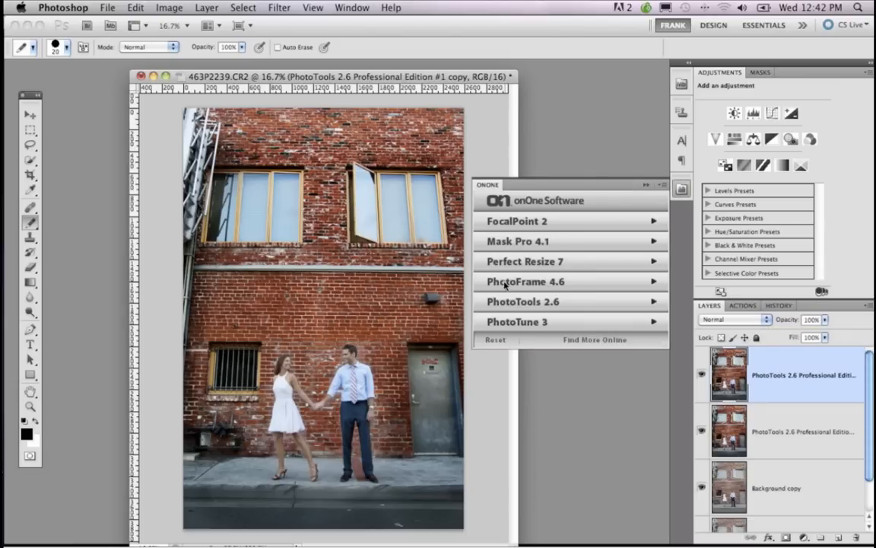
{"action": "left_click", "coordinate": [496, 283]}
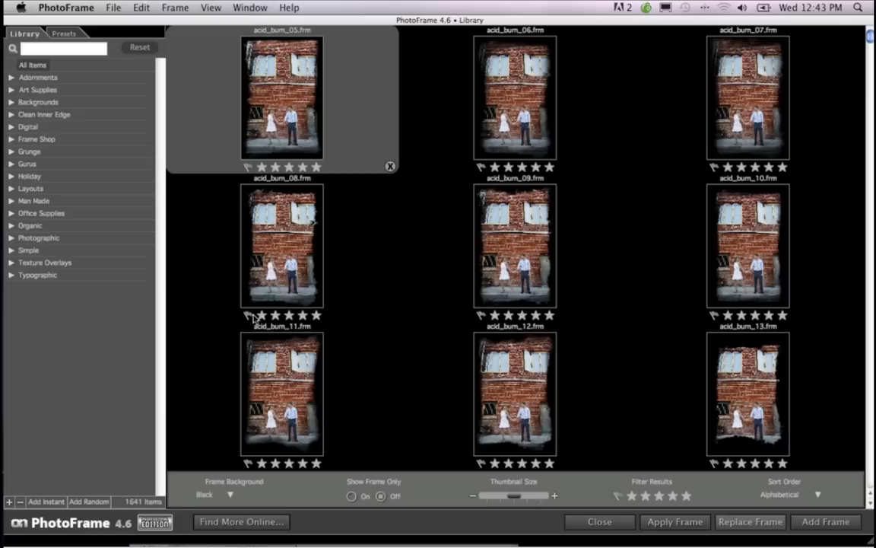
Step: Try the acid_burn_controlled_05.frm frame on the photo and remove it from the frame stack
{"action": "scroll", "coordinate": [488, 261], "scroll_direction": "down", "scroll_amount": 5}
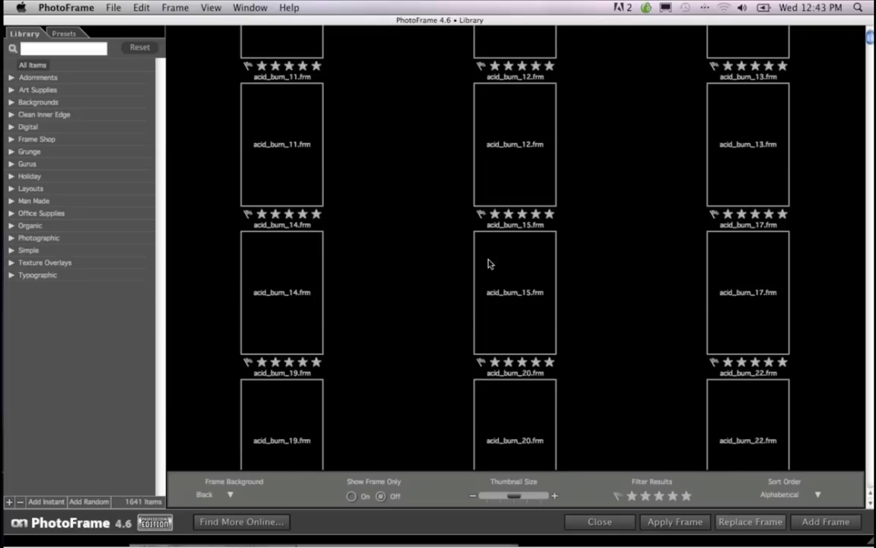
{"action": "scroll", "coordinate": [489, 263], "scroll_direction": "down", "scroll_amount": 3}
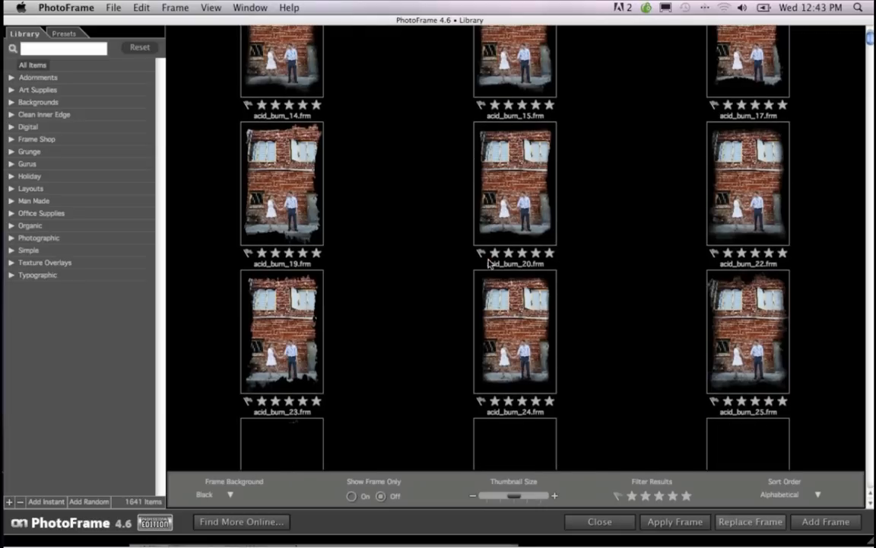
{"action": "scroll", "coordinate": [489, 263], "scroll_direction": "down", "scroll_amount": 6}
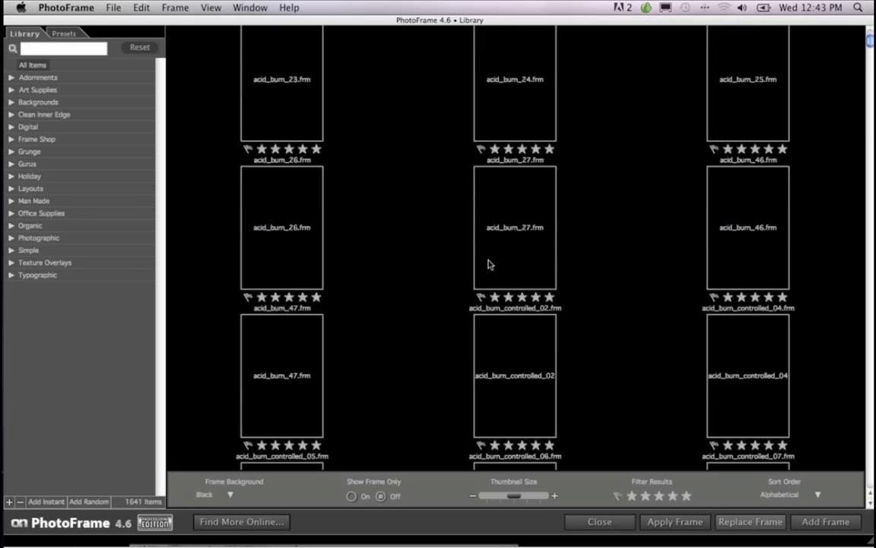
{"action": "scroll", "coordinate": [489, 263], "scroll_direction": "down", "scroll_amount": 1}
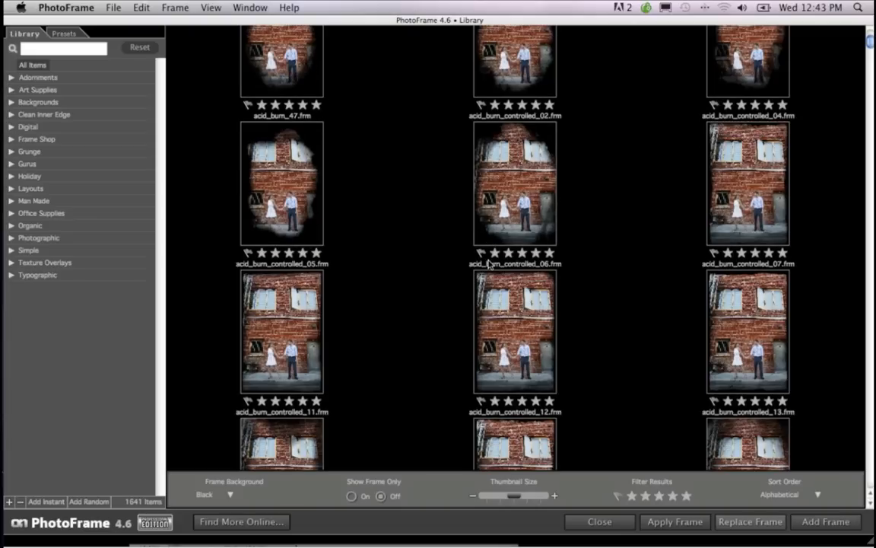
{"action": "scroll", "coordinate": [491, 263], "scroll_direction": "down", "scroll_amount": 2}
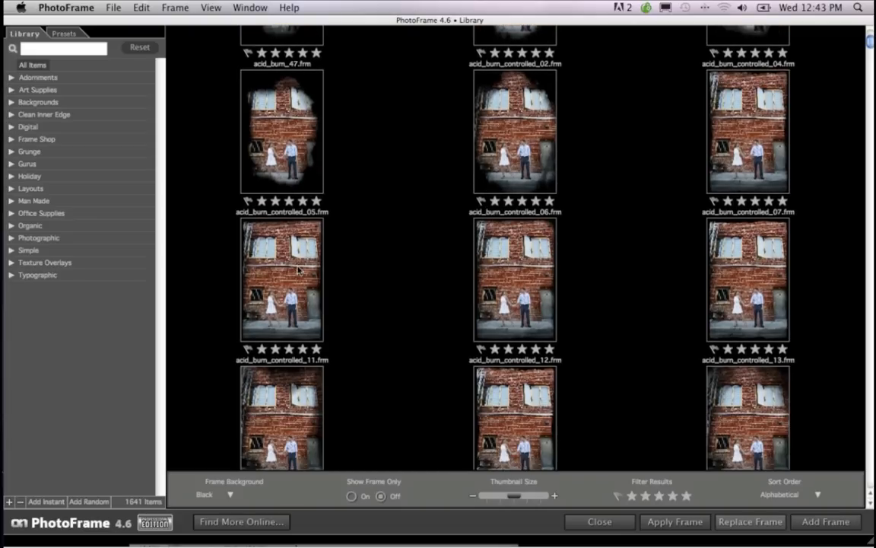
{"action": "mouse_move", "coordinate": [271, 242]}
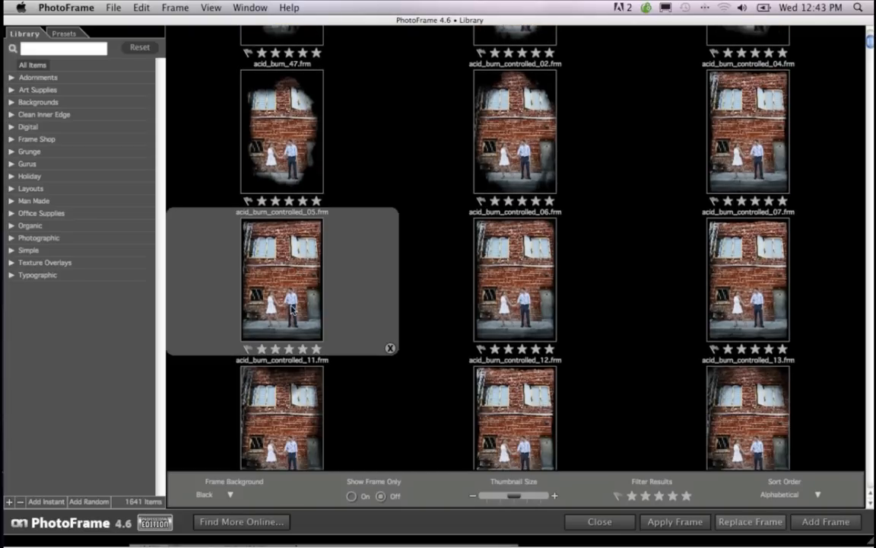
{"action": "scroll", "coordinate": [293, 301], "scroll_direction": "down", "scroll_amount": 2}
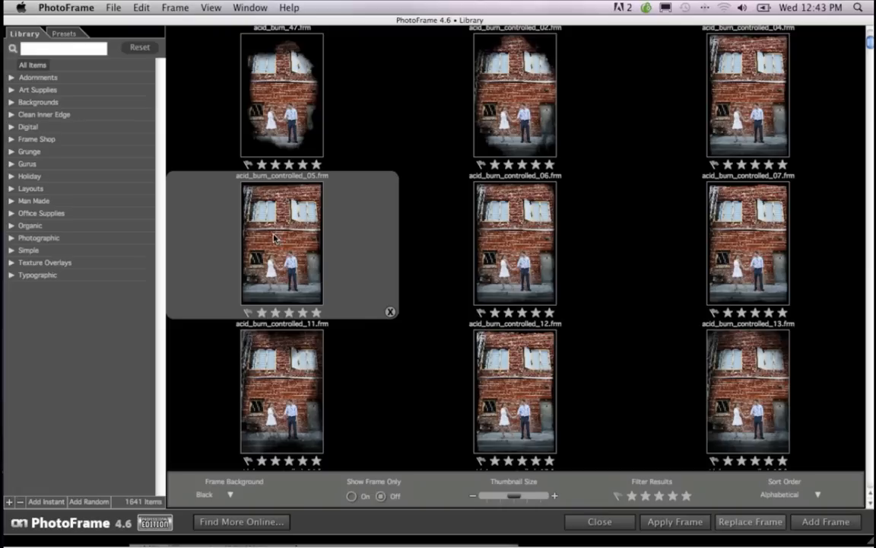
{"action": "left_click", "coordinate": [827, 525]}
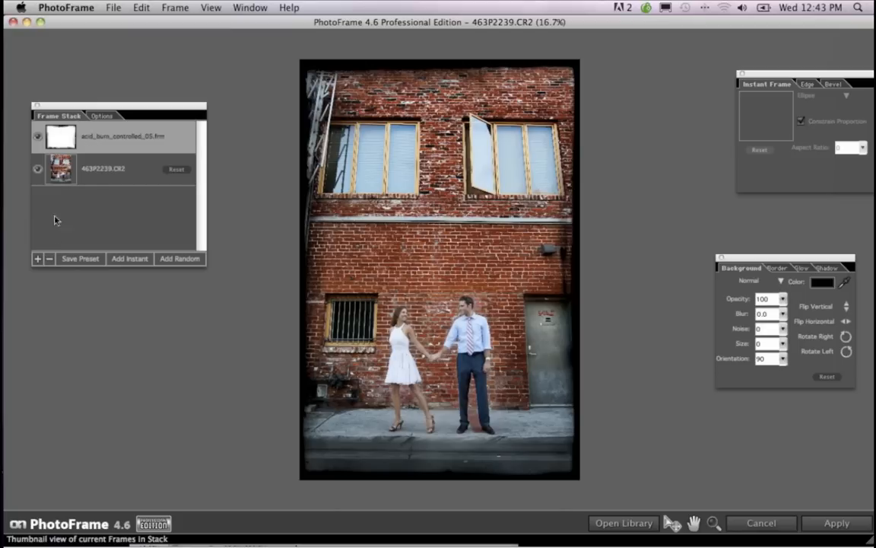
{"action": "left_click", "coordinate": [49, 258]}
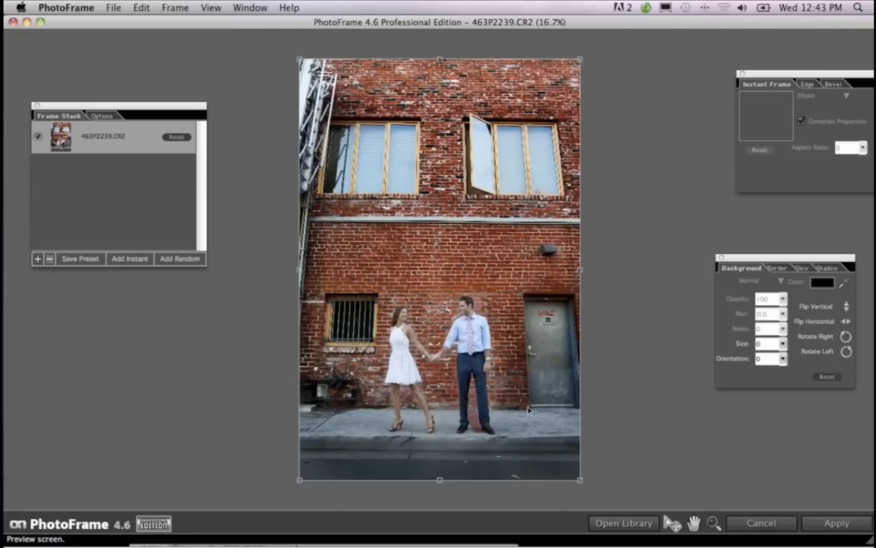
Step: Reopen the frame library and browse the Gurus category and the Architecture and Scratched Film texture overlays
{"action": "left_click", "coordinate": [613, 523]}
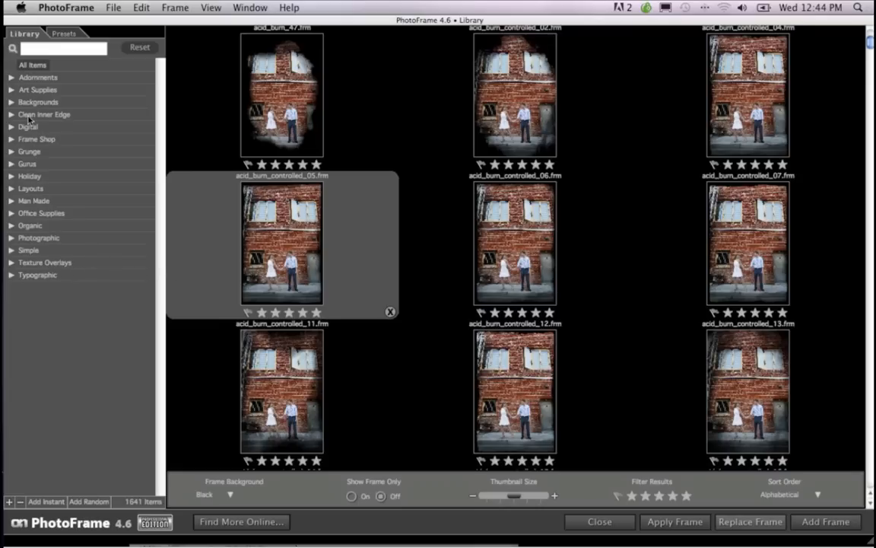
{"action": "left_click", "coordinate": [12, 164]}
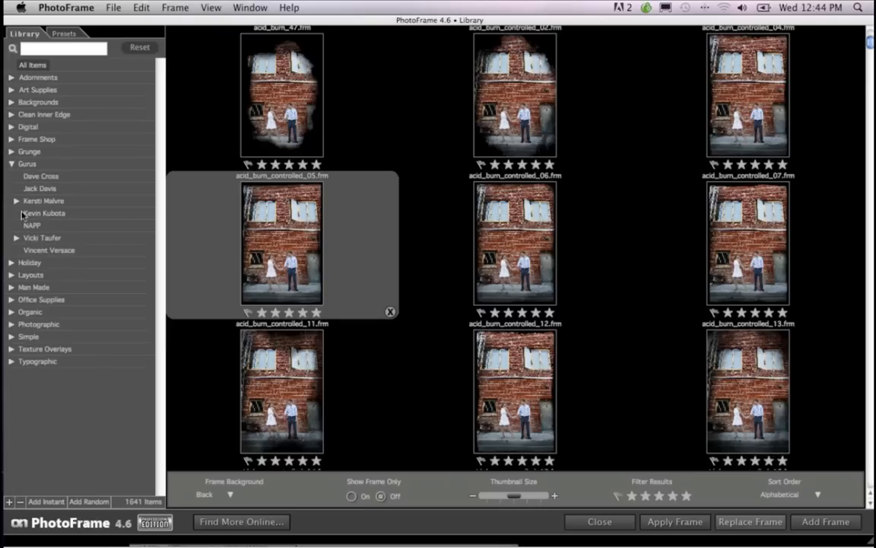
{"action": "left_click", "coordinate": [12, 164]}
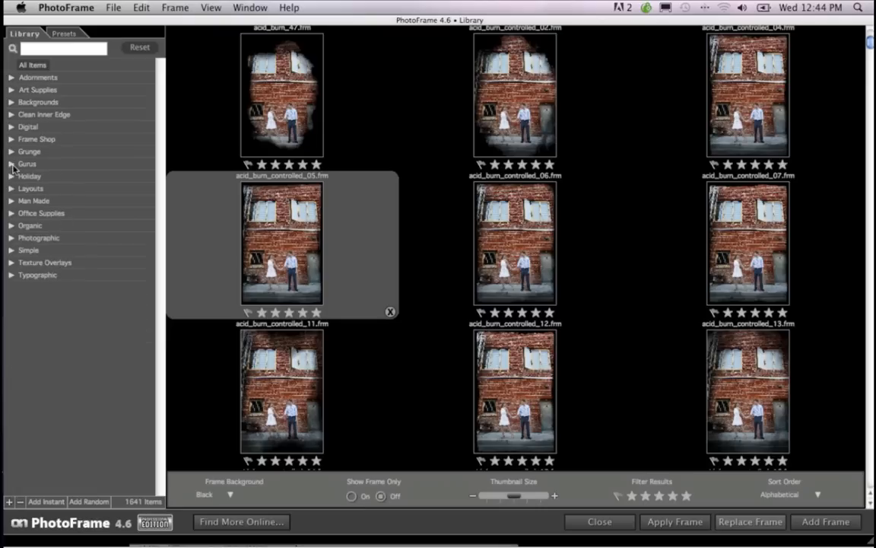
{"action": "left_click", "coordinate": [12, 263]}
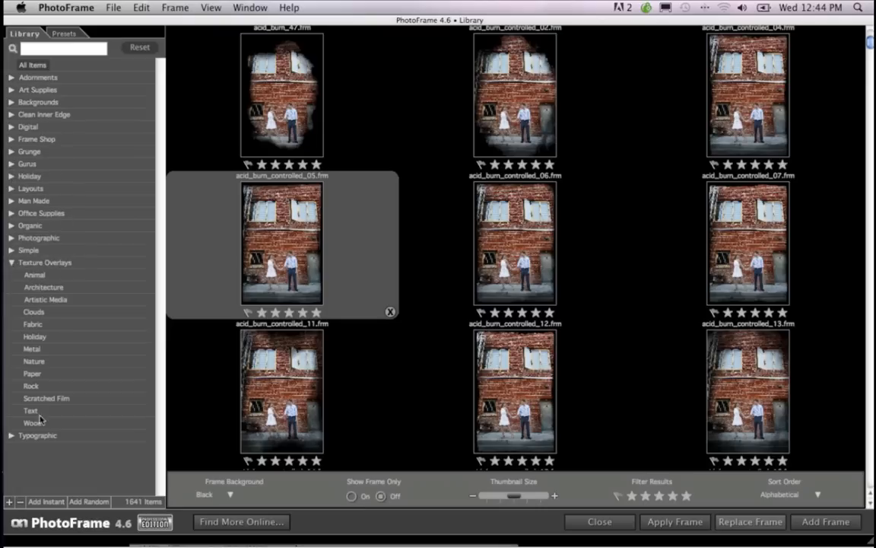
{"action": "left_click", "coordinate": [44, 287]}
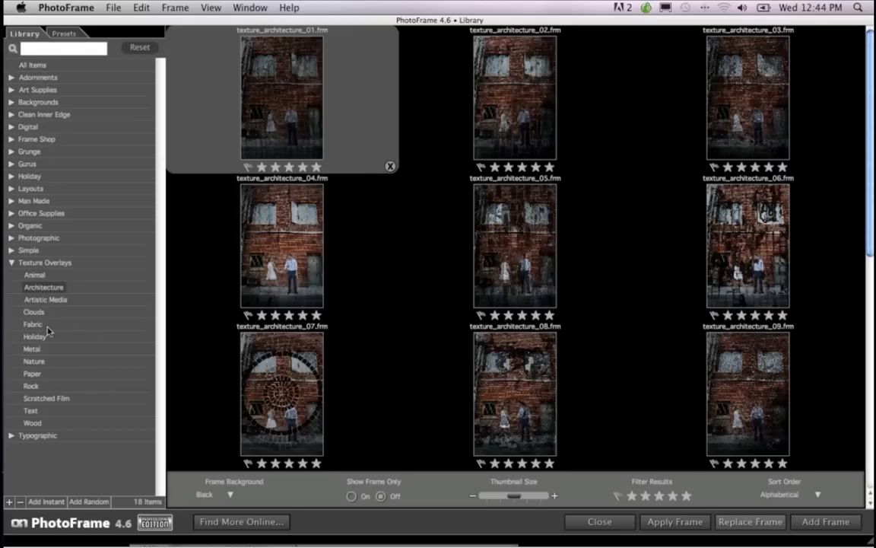
{"action": "left_click", "coordinate": [53, 399]}
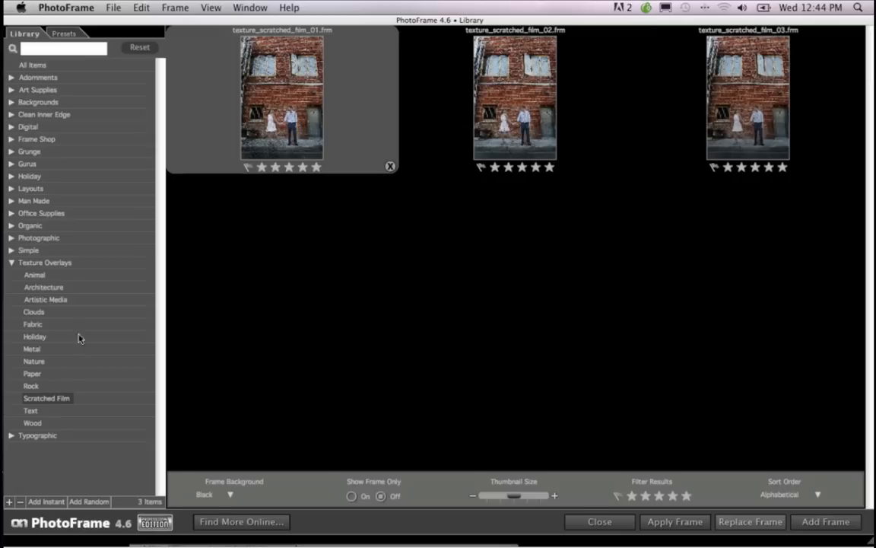
Step: Examine the Architecture texture overlays in the frame library against the photo
{"action": "left_click", "coordinate": [50, 290]}
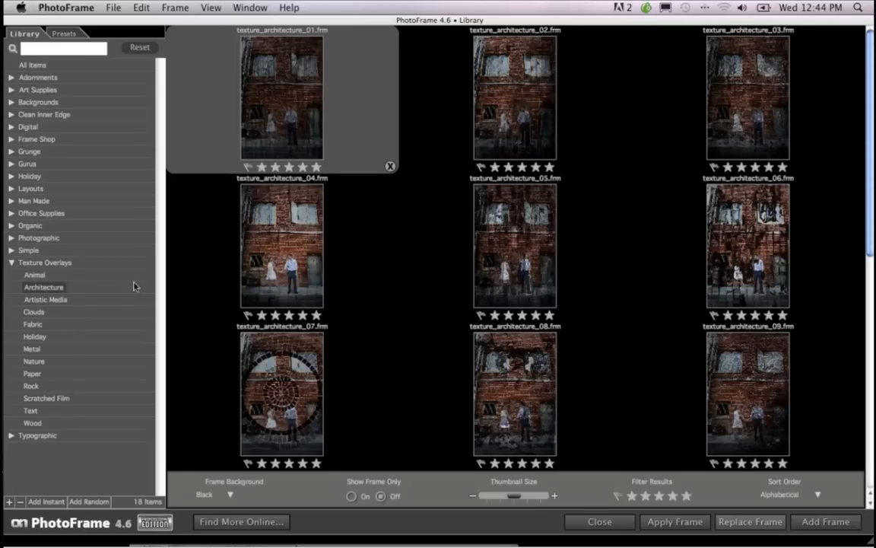
{"action": "scroll", "coordinate": [308, 260], "scroll_direction": "down", "scroll_amount": 3}
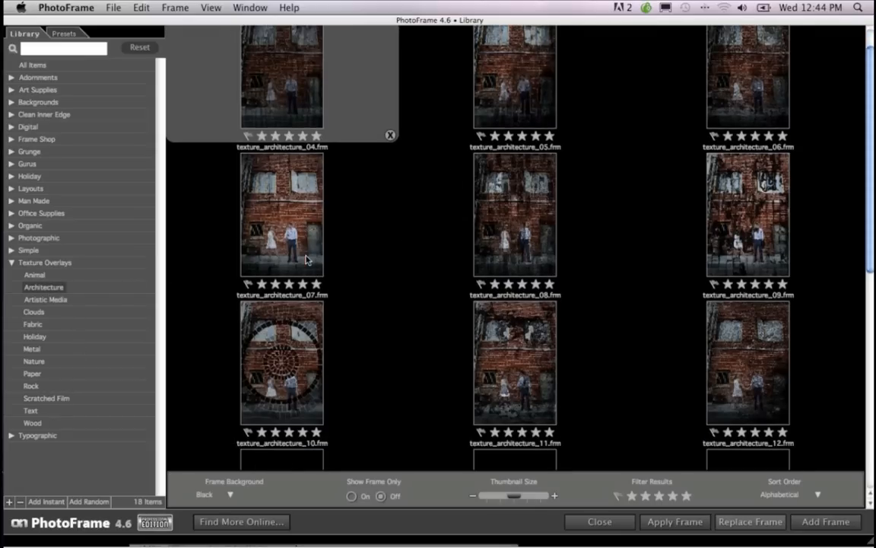
{"action": "scroll", "coordinate": [525, 244], "scroll_direction": "down", "scroll_amount": 7}
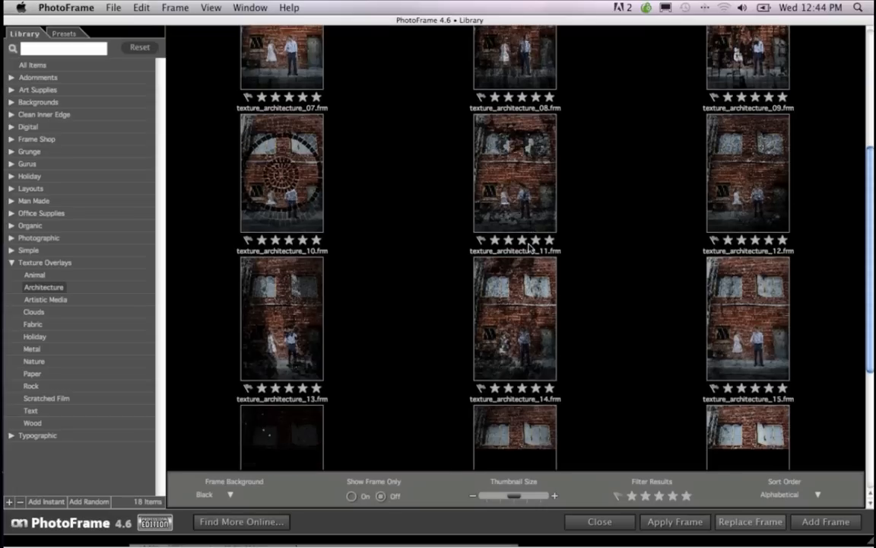
{"action": "scroll", "coordinate": [535, 229], "scroll_direction": "down", "scroll_amount": 3}
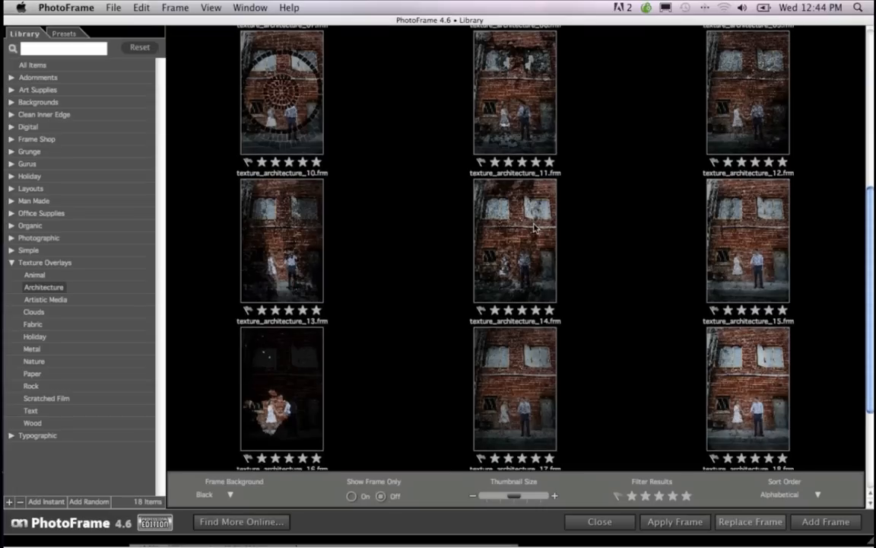
{"action": "scroll", "coordinate": [535, 214], "scroll_direction": "down", "scroll_amount": 3}
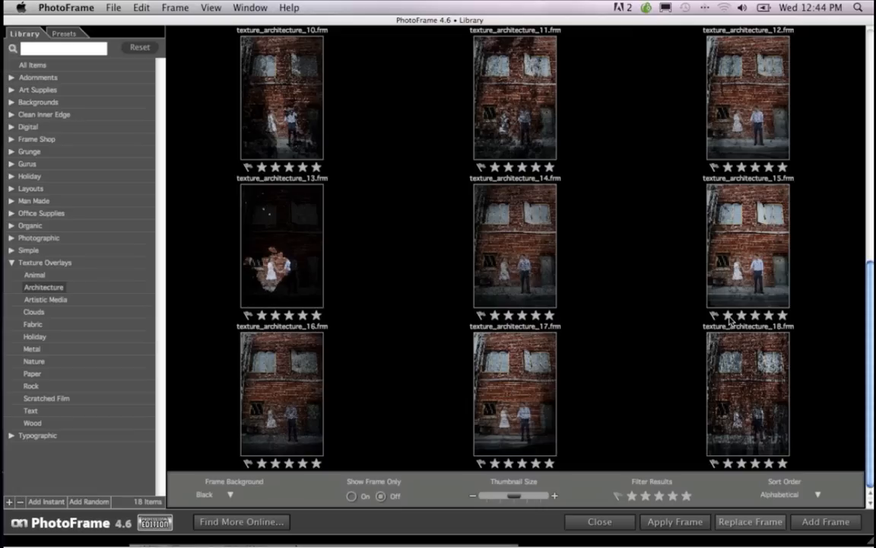
{"action": "scroll", "coordinate": [685, 289], "scroll_direction": "up", "scroll_amount": 2}
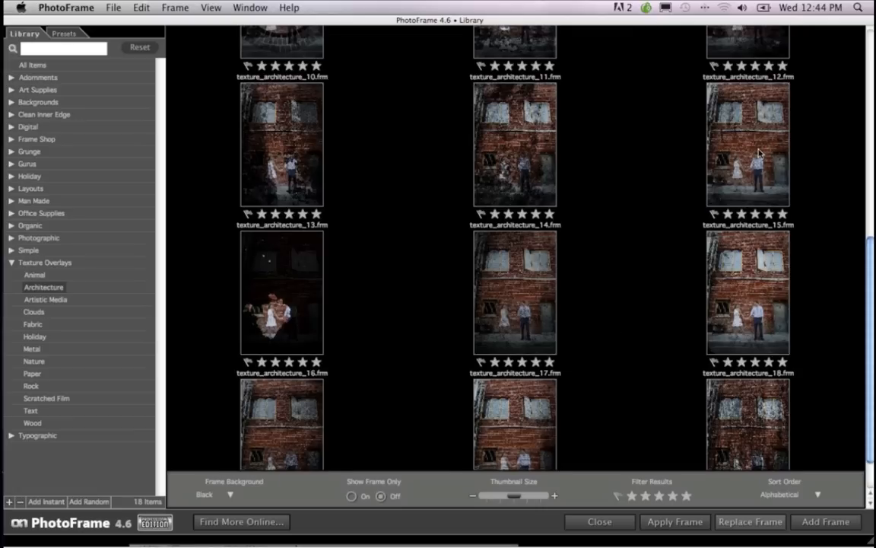
{"action": "scroll", "coordinate": [759, 154], "scroll_direction": "up", "scroll_amount": 3}
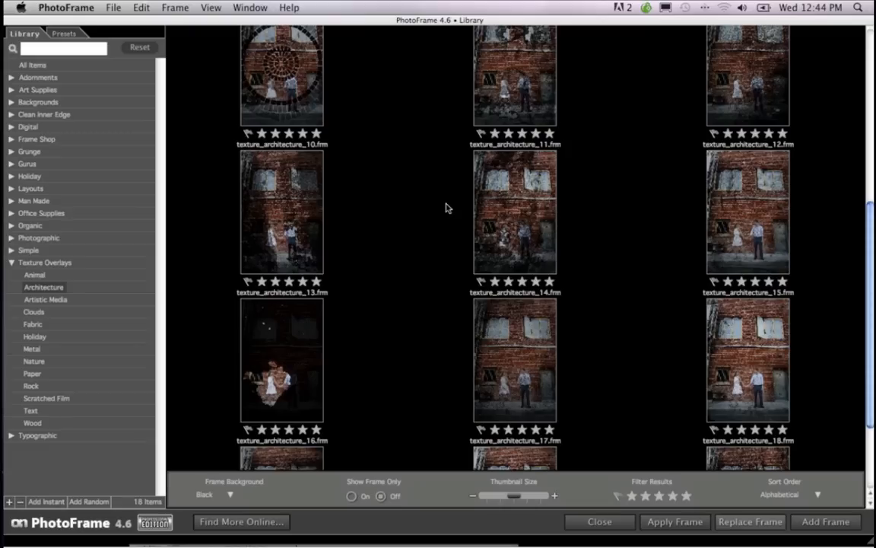
{"action": "scroll", "coordinate": [232, 70], "scroll_direction": "up", "scroll_amount": 2}
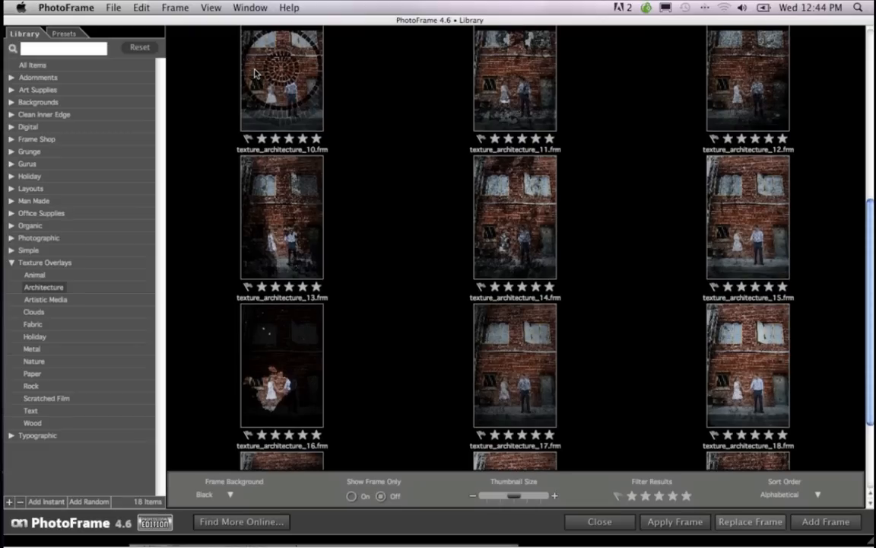
{"action": "scroll", "coordinate": [299, 48], "scroll_direction": "up", "scroll_amount": 2}
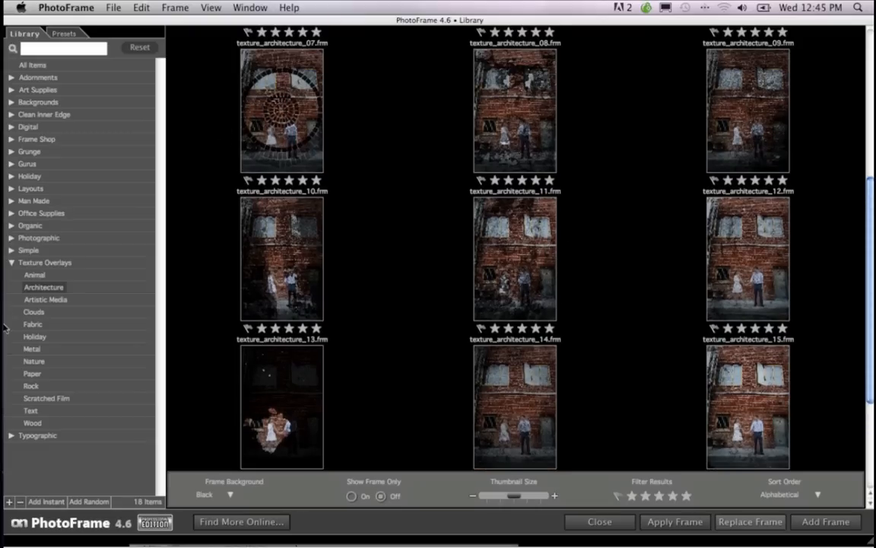
Step: Compare the Artistic Media, Clouds, Fabric, Holiday, Nature, Rock and Paper texture overlays on the photo
{"action": "left_click", "coordinate": [54, 301]}
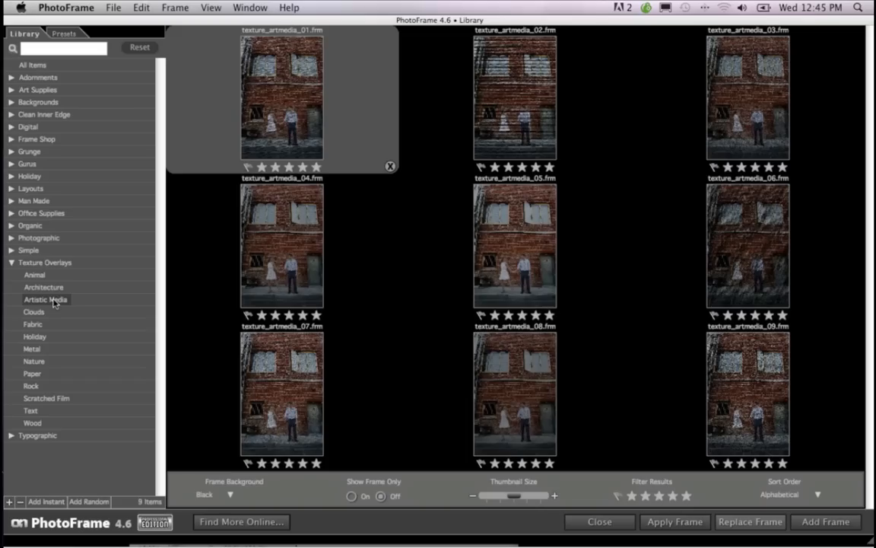
{"action": "left_click", "coordinate": [33, 312]}
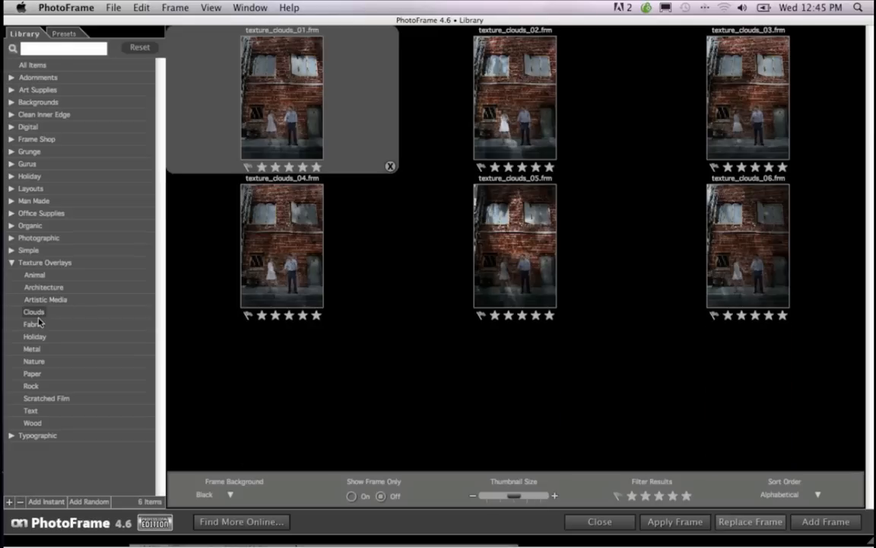
{"action": "left_click", "coordinate": [34, 324]}
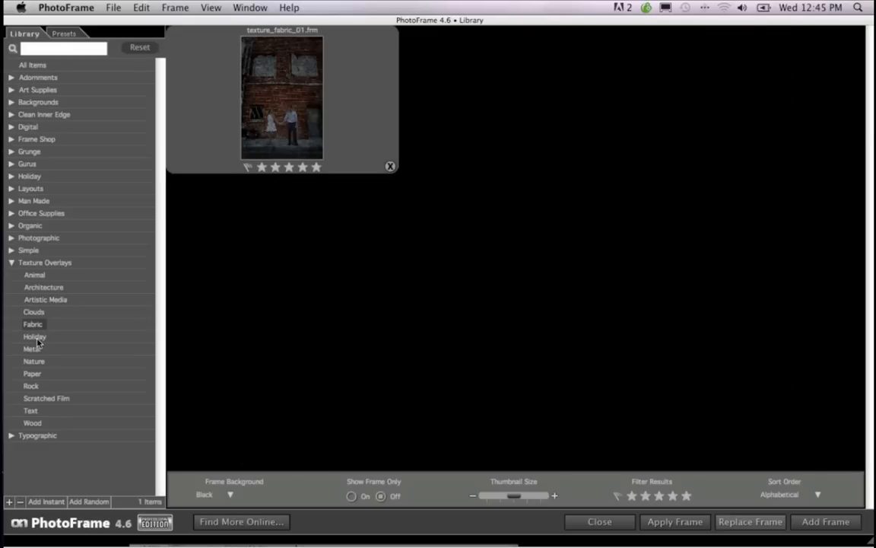
{"action": "left_click", "coordinate": [35, 338]}
{"action": "left_click", "coordinate": [34, 362]}
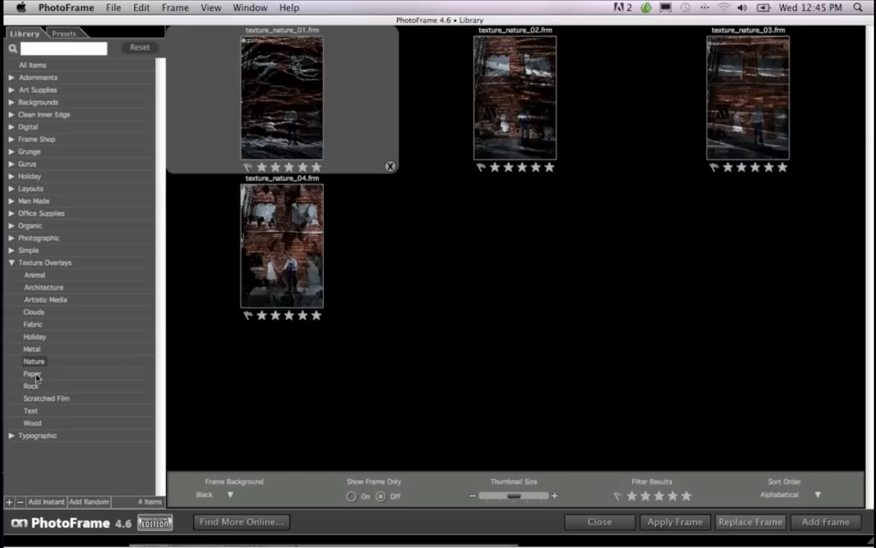
{"action": "left_click", "coordinate": [35, 375]}
{"action": "left_click", "coordinate": [35, 387]}
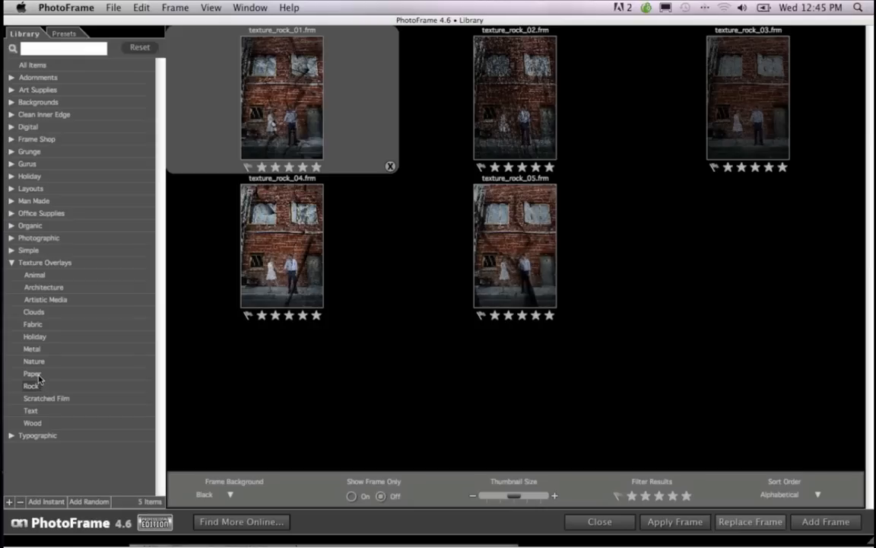
{"action": "left_click", "coordinate": [38, 375]}
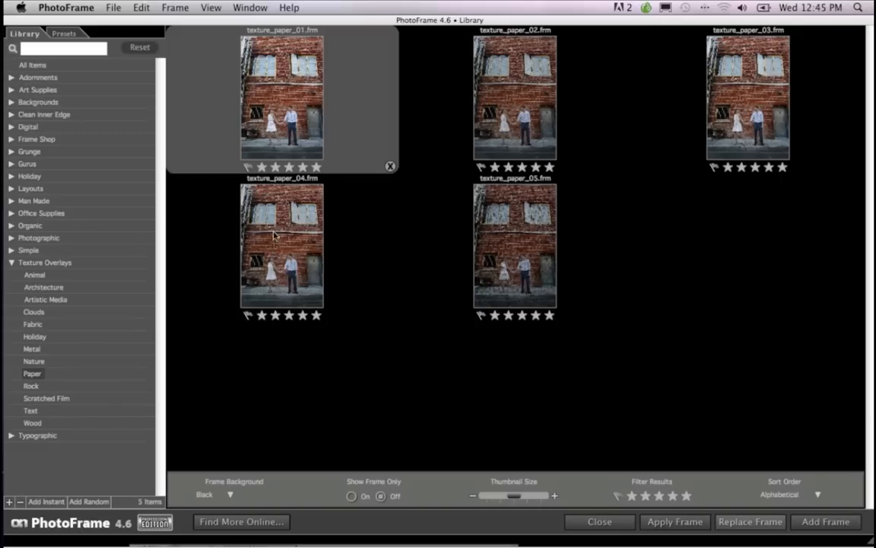
Step: Preview the Paper overlays with a White frame background and switch the background back to Black
{"action": "left_click", "coordinate": [230, 496]}
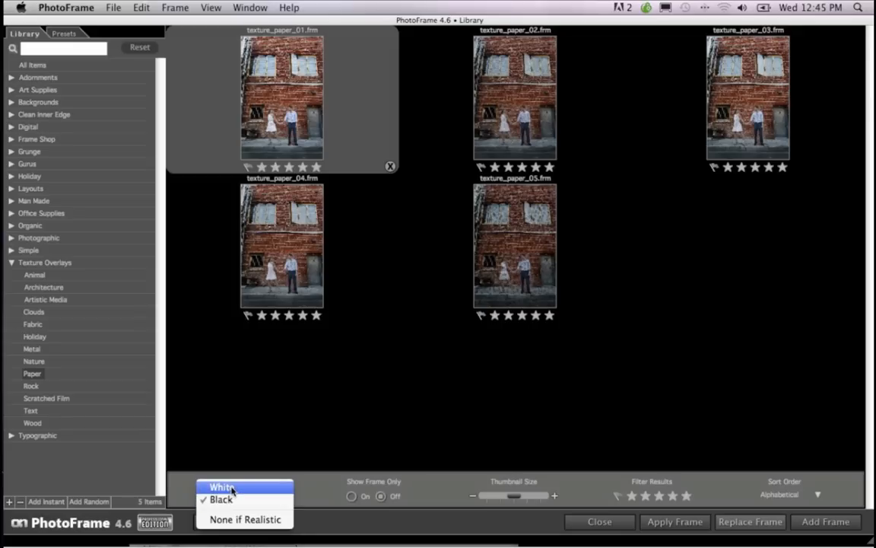
{"action": "left_click", "coordinate": [232, 488]}
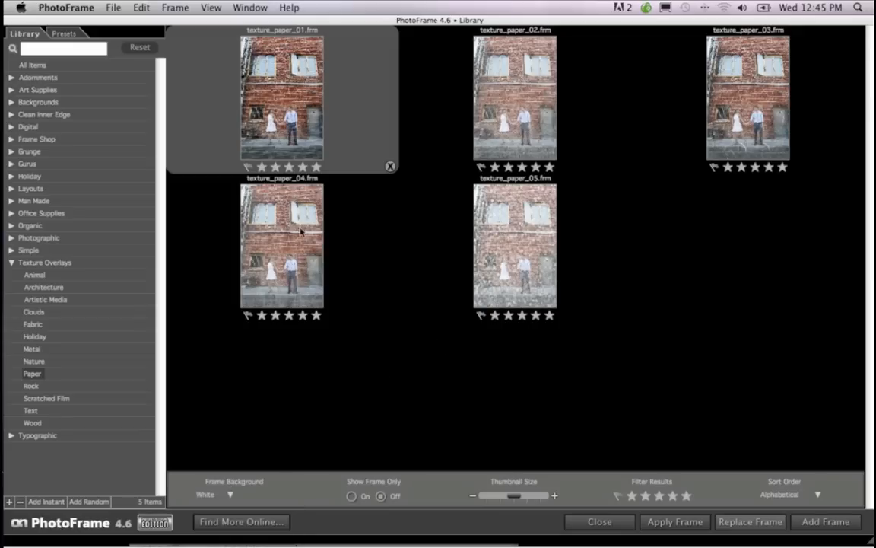
{"action": "left_click", "coordinate": [230, 494]}
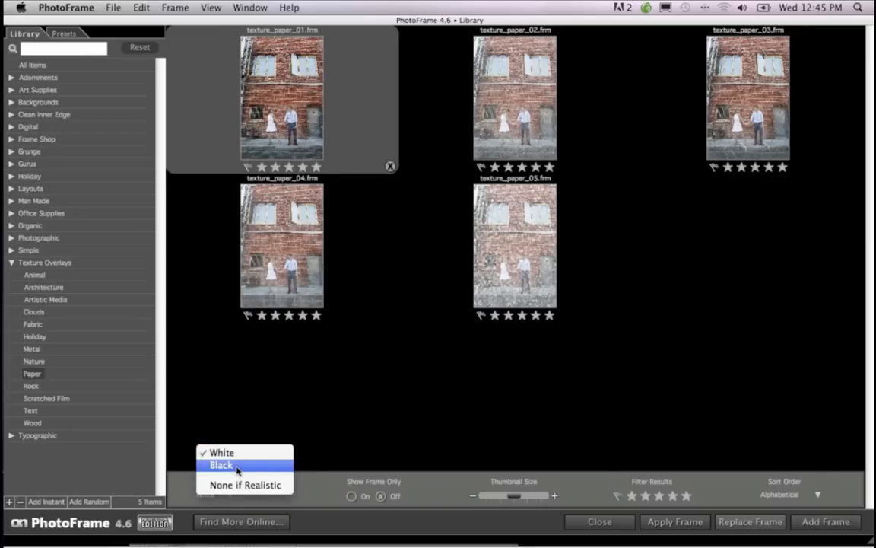
{"action": "left_click", "coordinate": [237, 466]}
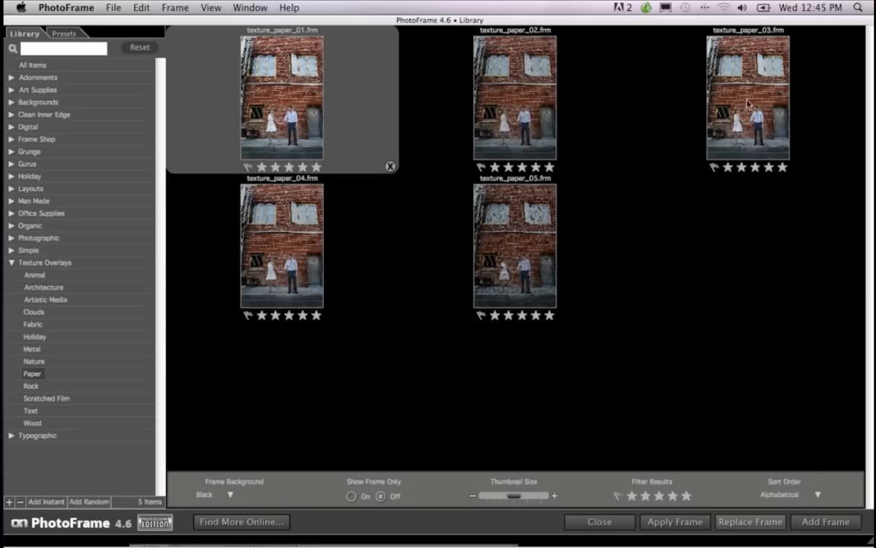
Step: Add the texture_architecture_05.frm overlay from the Architecture category to the photo
{"action": "left_click", "coordinate": [45, 288]}
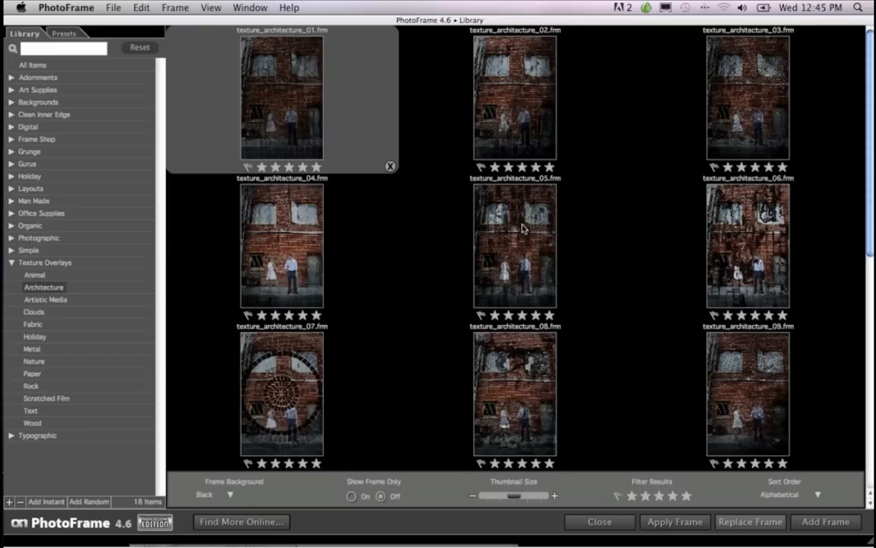
{"action": "scroll", "coordinate": [523, 228], "scroll_direction": "down", "scroll_amount": 5}
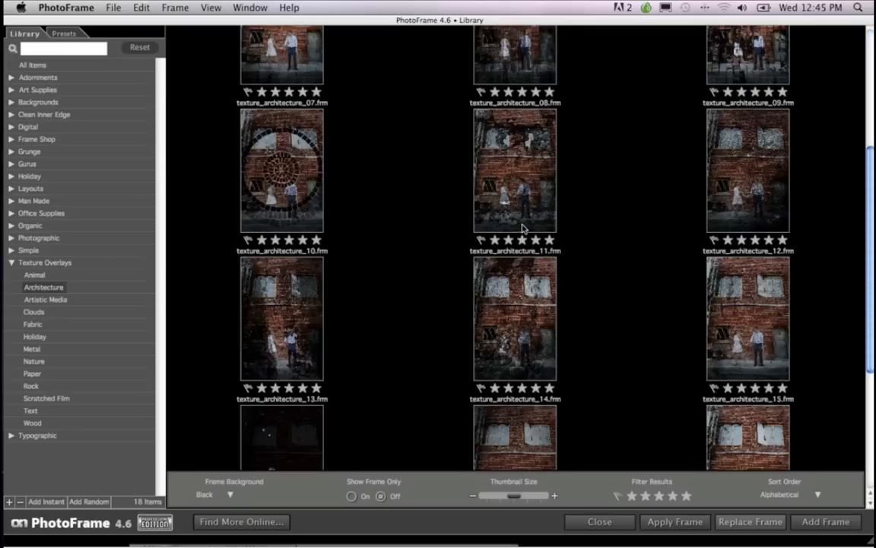
{"action": "scroll", "coordinate": [537, 255], "scroll_direction": "up", "scroll_amount": 6}
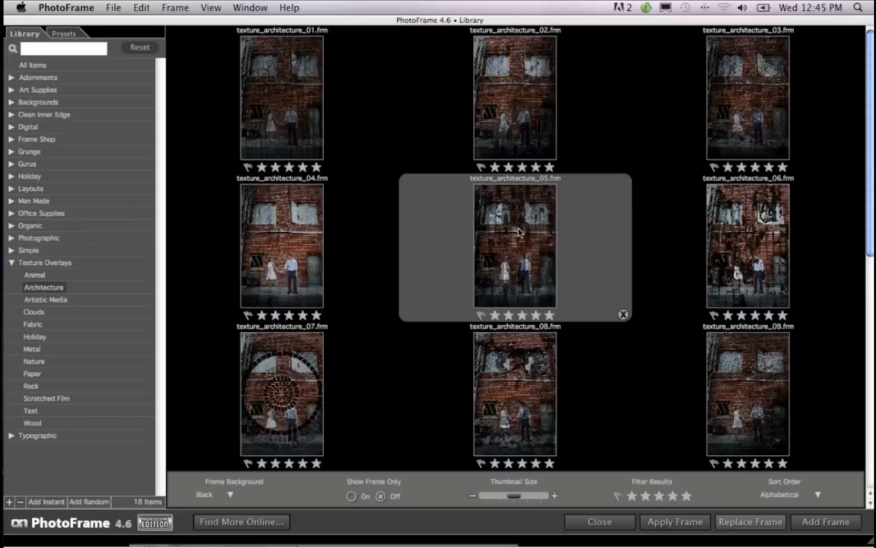
{"action": "left_click", "coordinate": [814, 526]}
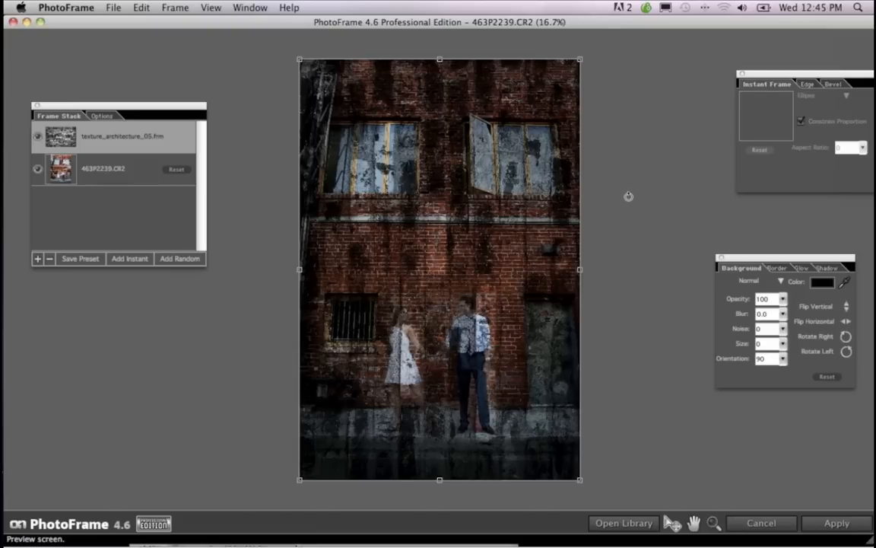
Step: Check the overlay's blend mode choices, try a background blur of about 18.5 and return it to 0
{"action": "left_click", "coordinate": [781, 283]}
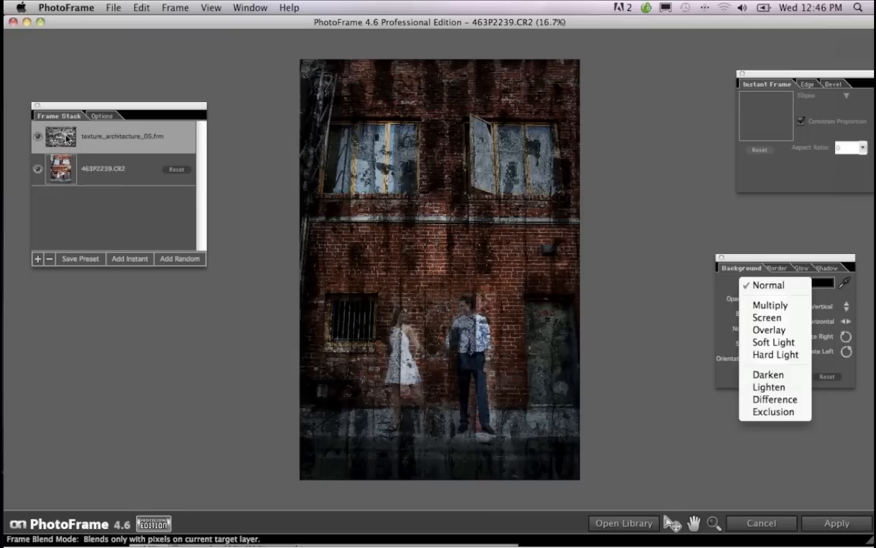
{"action": "left_click", "coordinate": [102, 124]}
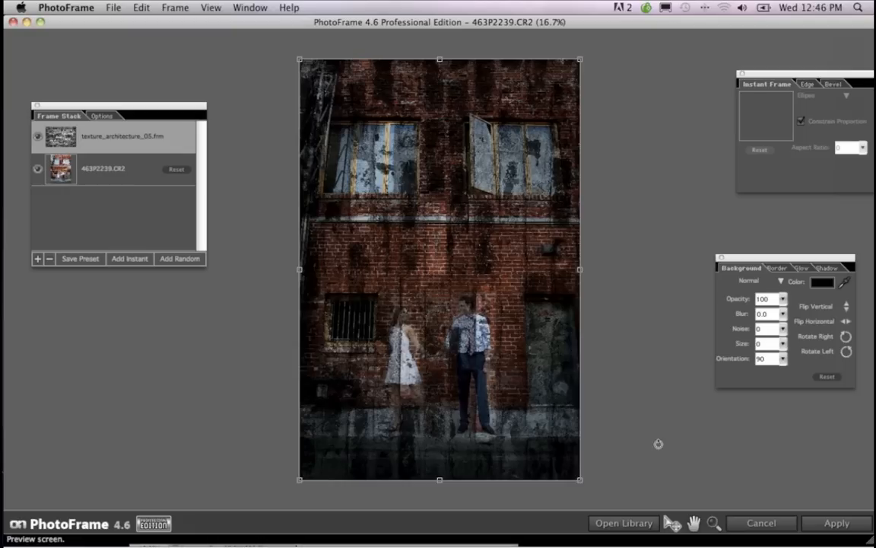
{"action": "mouse_move", "coordinate": [783, 299]}
{"action": "left_mouse_down"}
{"action": "mouse_move", "coordinate": [789, 365]}
{"action": "mouse_move", "coordinate": [787, 297]}
{"action": "left_mouse_up"}
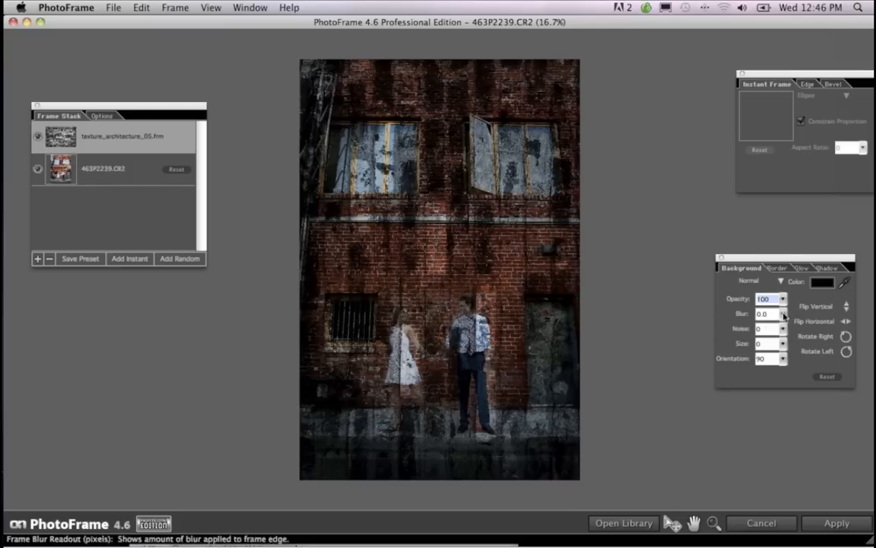
{"action": "left_click_drag", "start_coordinate": [784, 314], "coordinate": [786, 287]}
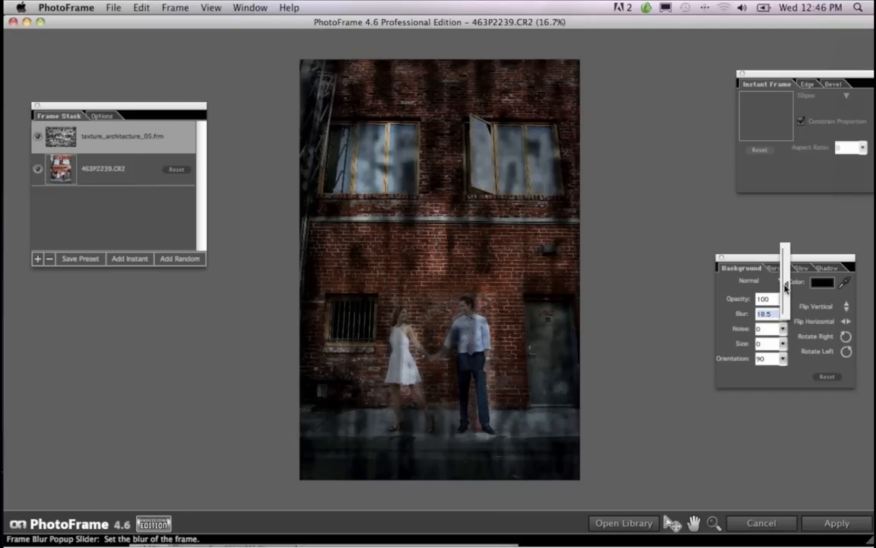
{"action": "left_click_drag", "start_coordinate": [786, 286], "coordinate": [791, 343]}
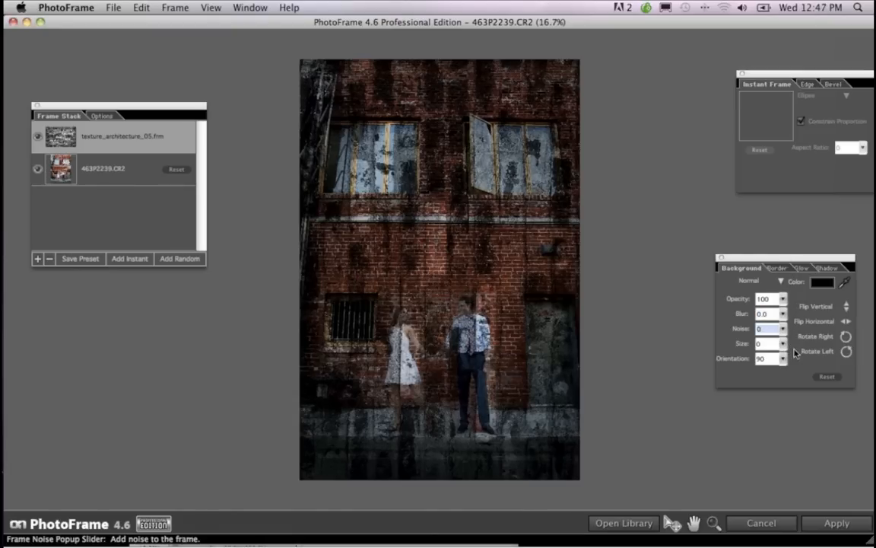
Step: Try white, black, blue and green as the texture overlay's background color and cancel the color change
{"action": "left_click", "coordinate": [822, 283]}
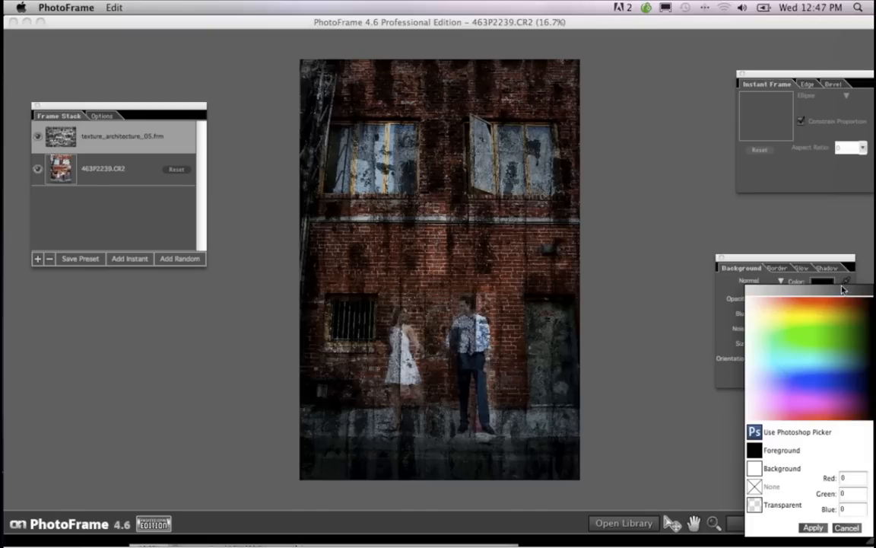
{"action": "left_click", "coordinate": [756, 469]}
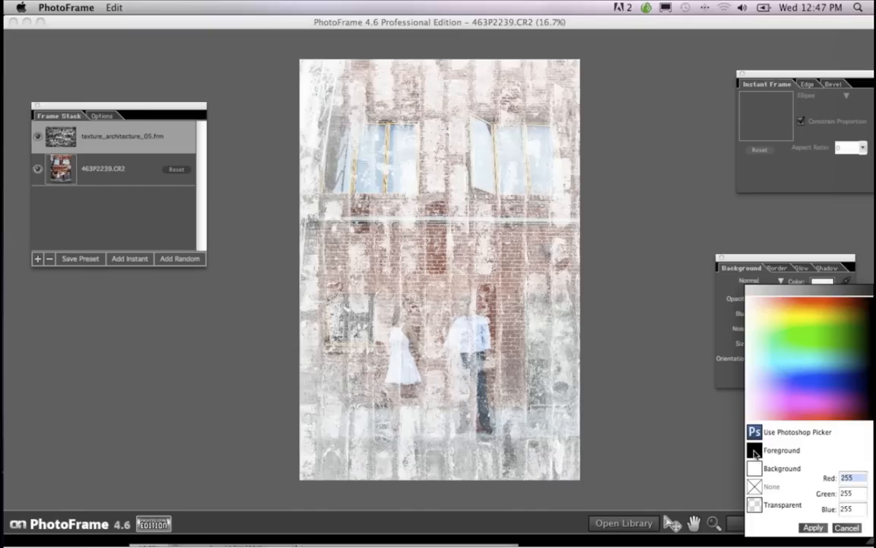
{"action": "left_click", "coordinate": [754, 451]}
{"action": "left_click", "coordinate": [818, 384]}
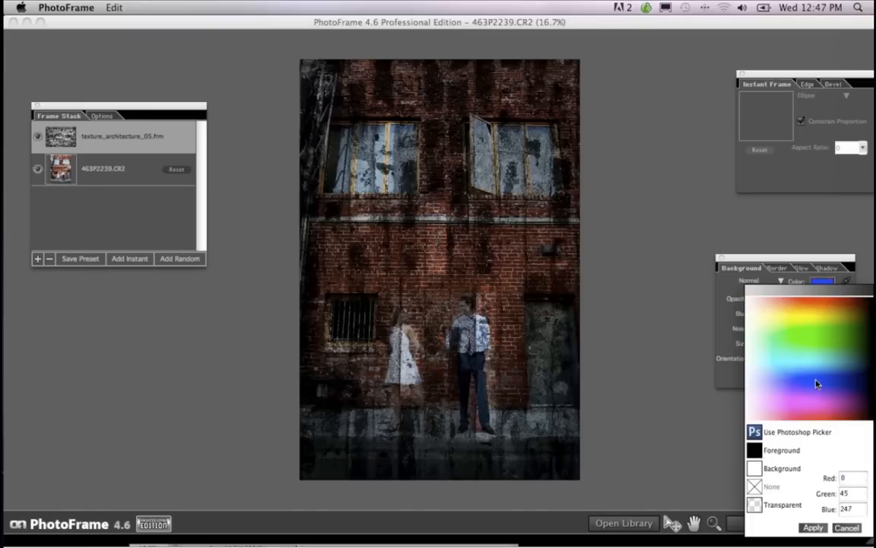
{"action": "left_click", "coordinate": [824, 328]}
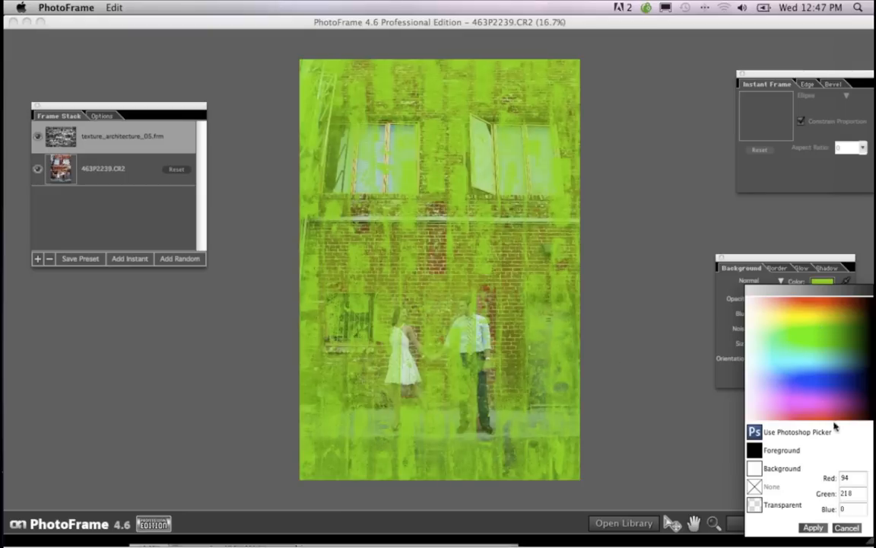
{"action": "left_click", "coordinate": [825, 381]}
{"action": "left_click", "coordinate": [831, 354]}
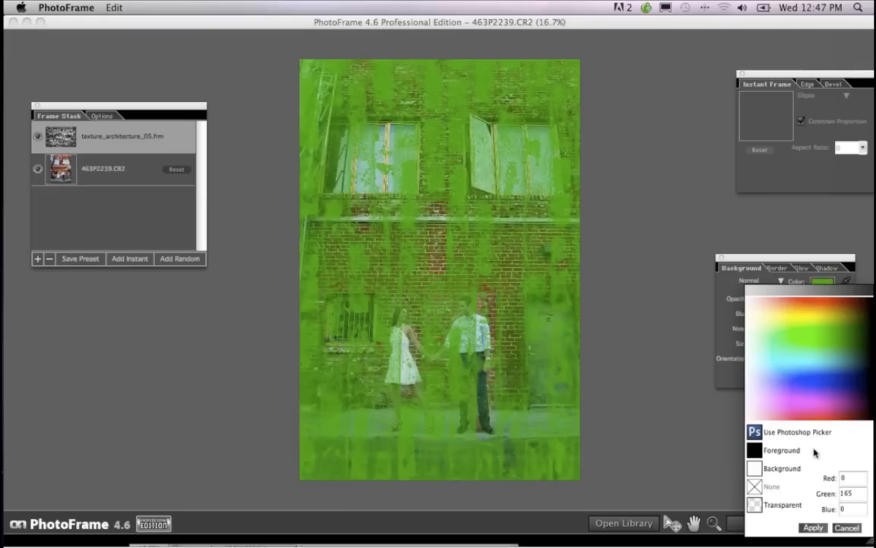
{"action": "left_click", "coordinate": [846, 528]}
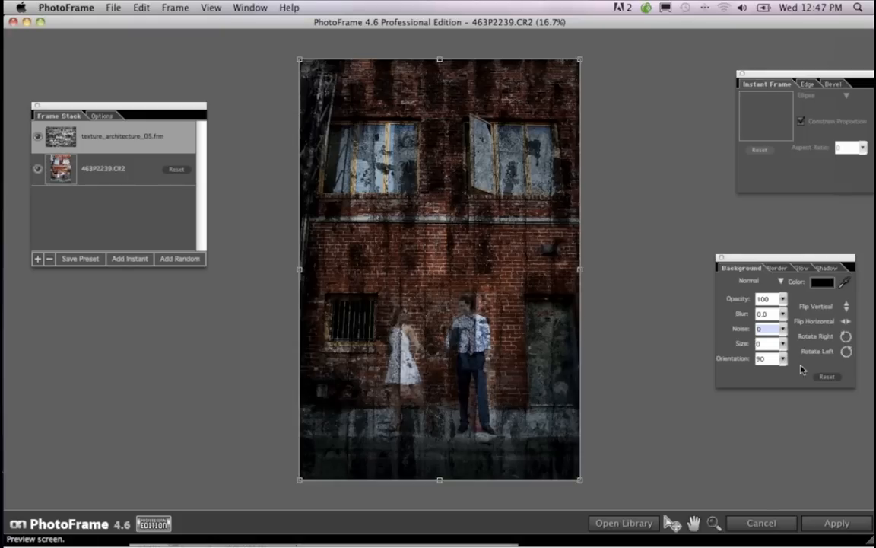
Step: Apply the texture_architecture_05.frm overlay and return to the Photoshop document
{"action": "left_click", "coordinate": [834, 523]}
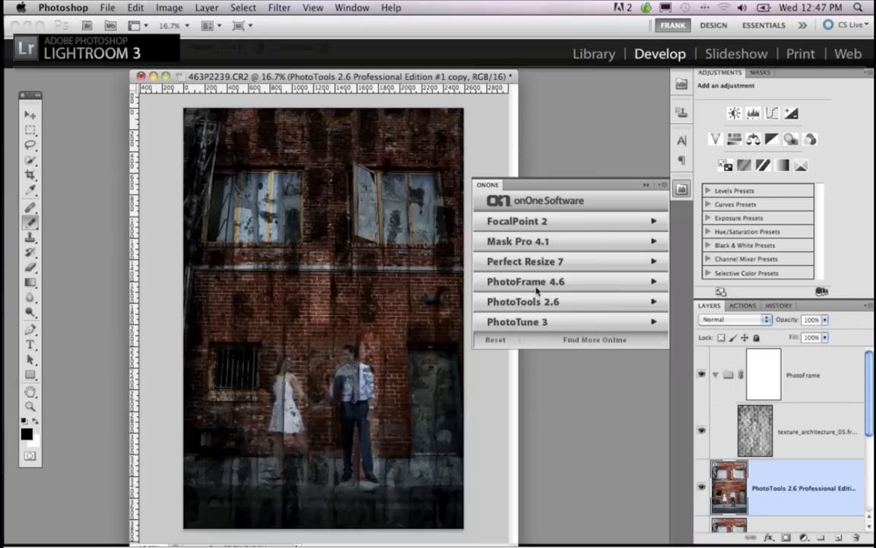
Step: Collapse the floating onOne panel and look through the photo's layer stack
{"action": "left_click", "coordinate": [646, 185]}
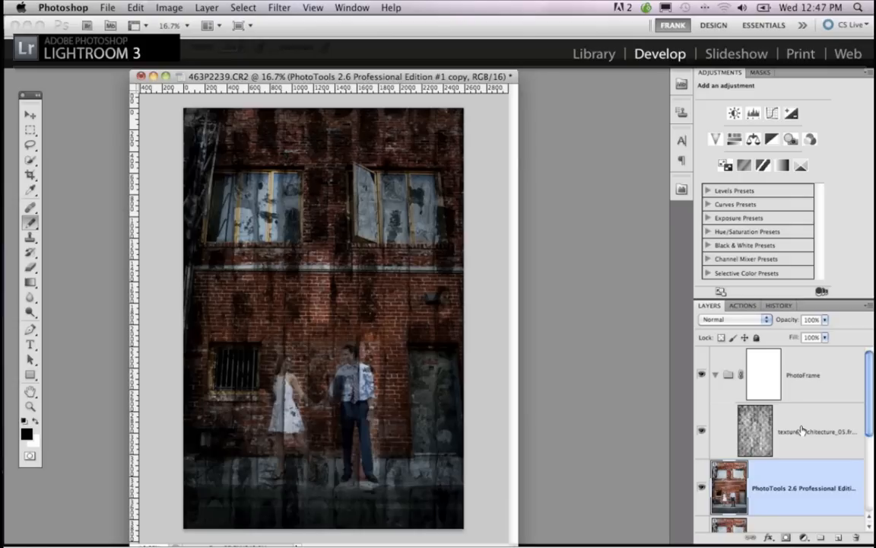
{"action": "scroll", "coordinate": [802, 431], "scroll_direction": "down", "scroll_amount": 2}
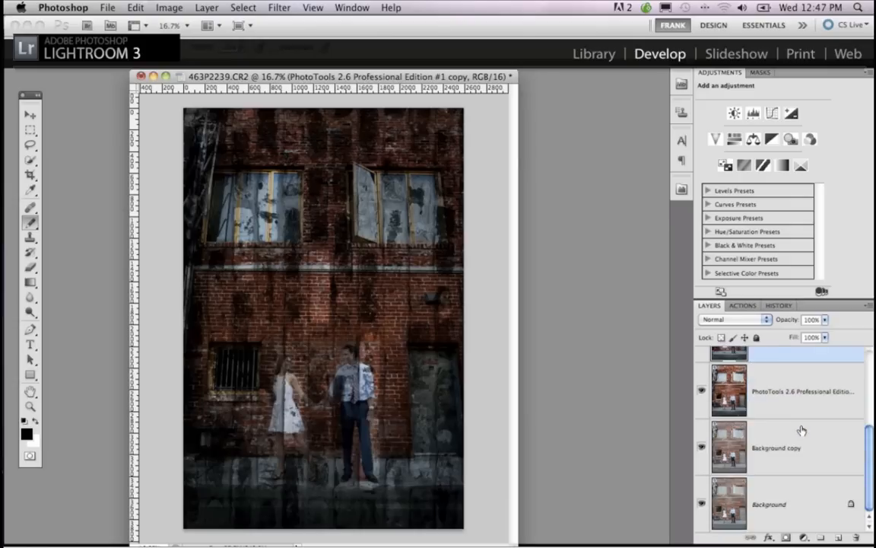
{"action": "scroll", "coordinate": [802, 431], "scroll_direction": "up", "scroll_amount": 2}
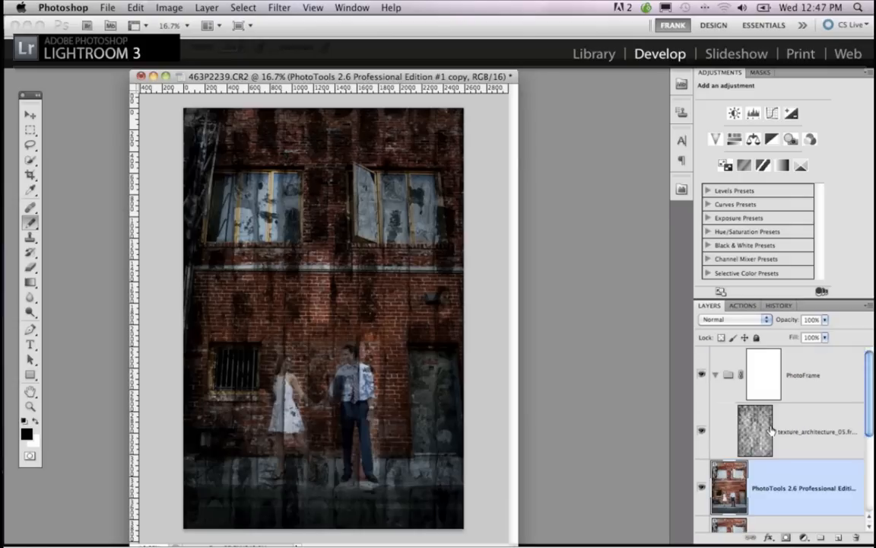
{"action": "left_click", "coordinate": [736, 320]}
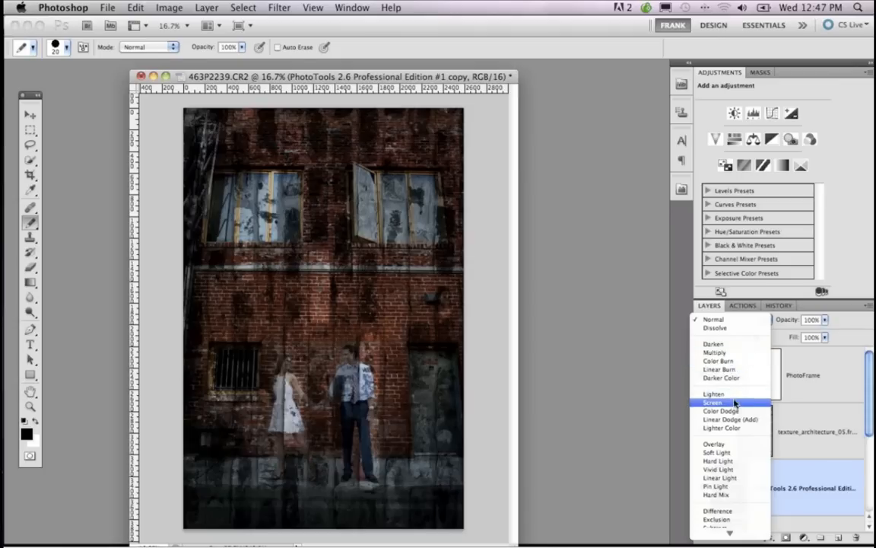
{"action": "left_click", "coordinate": [732, 446]}
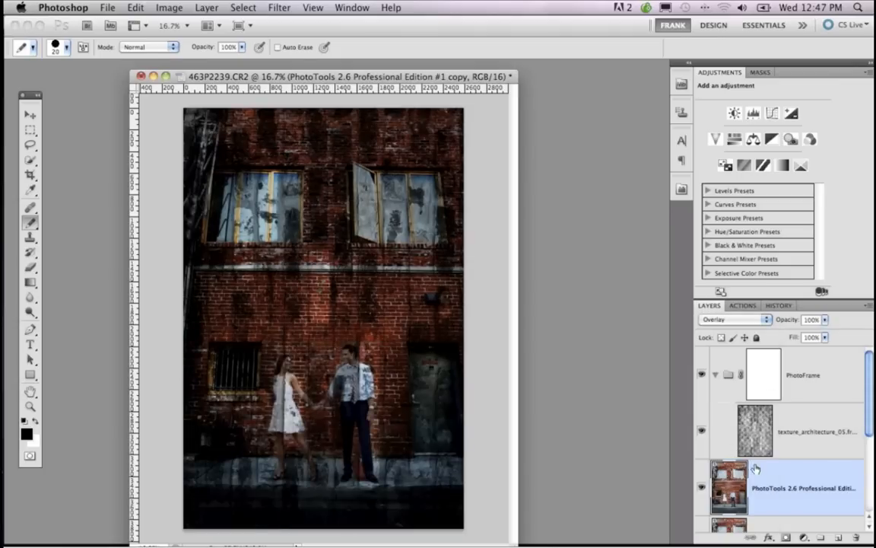
{"action": "left_click", "coordinate": [761, 320]}
{"action": "key", "text": "n"}
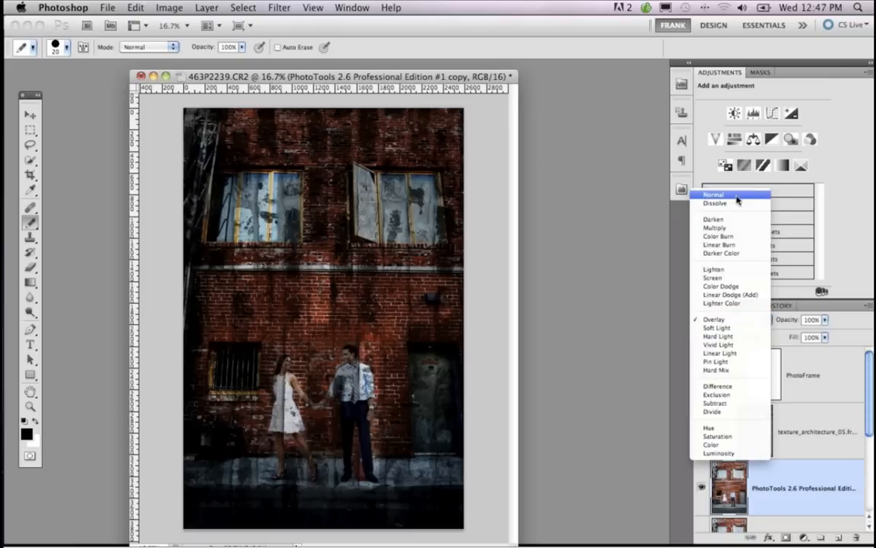
{"action": "key", "text": "Return"}
Step: Set the blend mode of the texture_architecture_05.frm layer to Overlay
{"action": "left_click", "coordinate": [758, 440]}
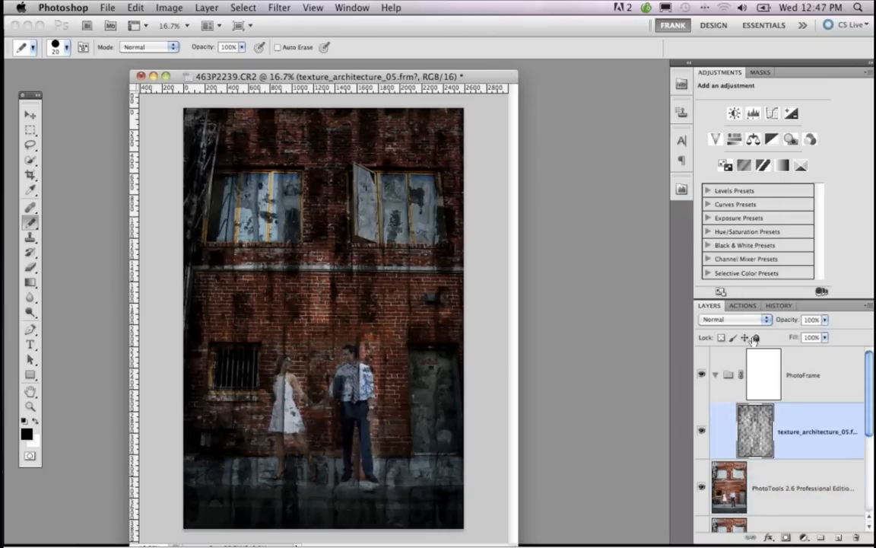
{"action": "left_click", "coordinate": [745, 319]}
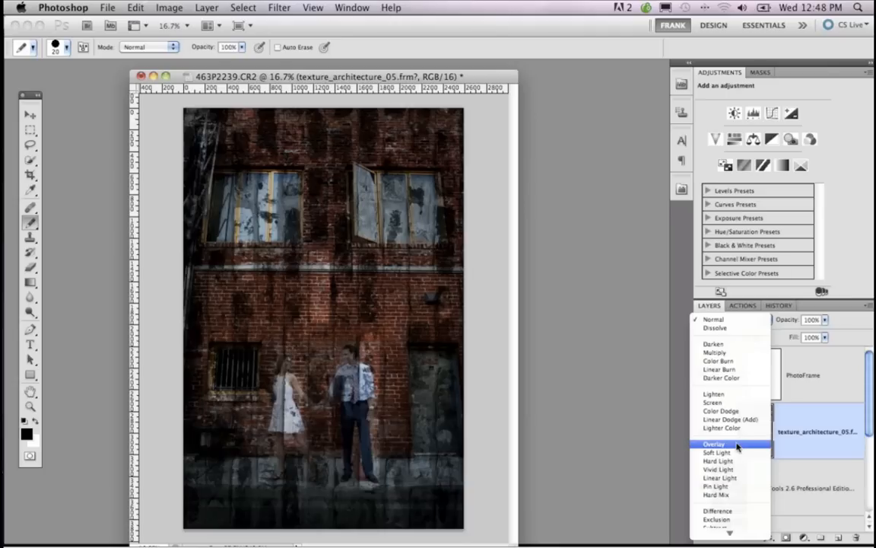
{"action": "left_click", "coordinate": [734, 444]}
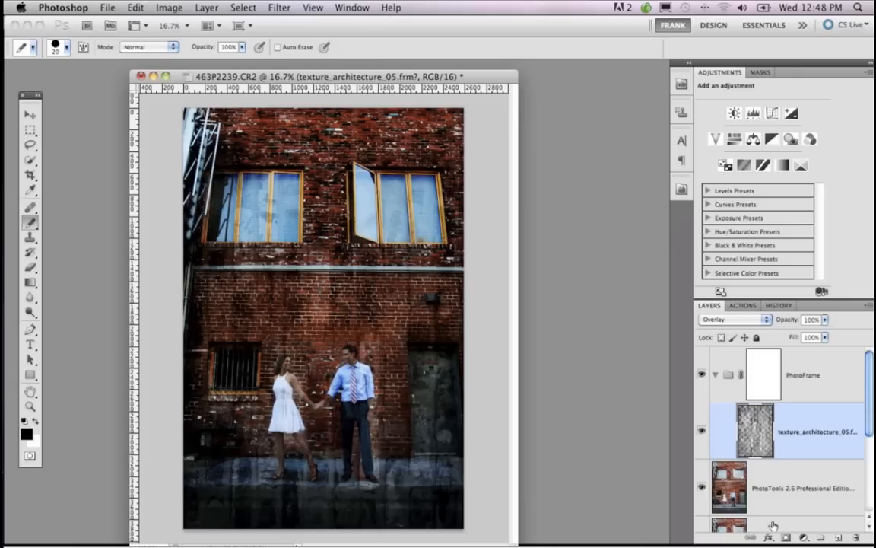
Step: Add a white layer mask to the texture_architecture_05.frm layer
{"action": "scroll", "coordinate": [776, 525], "scroll_direction": "down", "scroll_amount": 4}
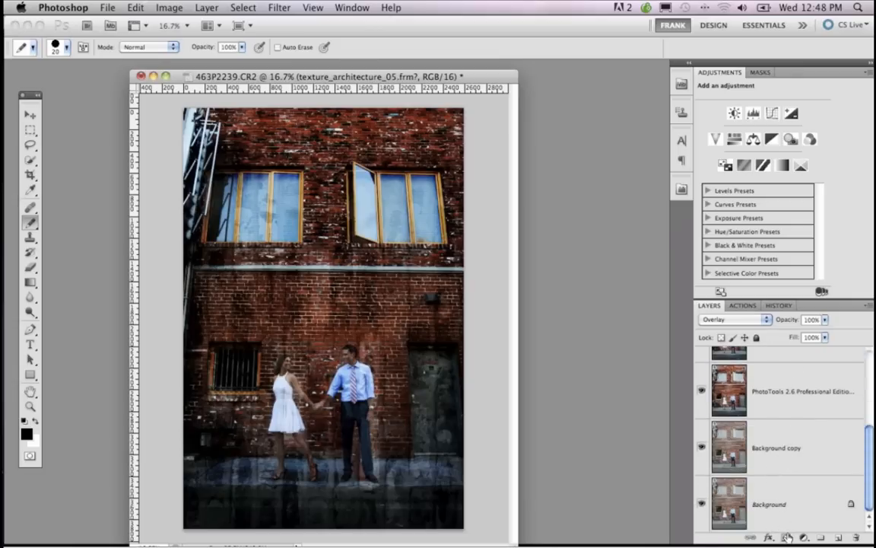
{"action": "scroll", "coordinate": [713, 438], "scroll_direction": "up", "scroll_amount": 4}
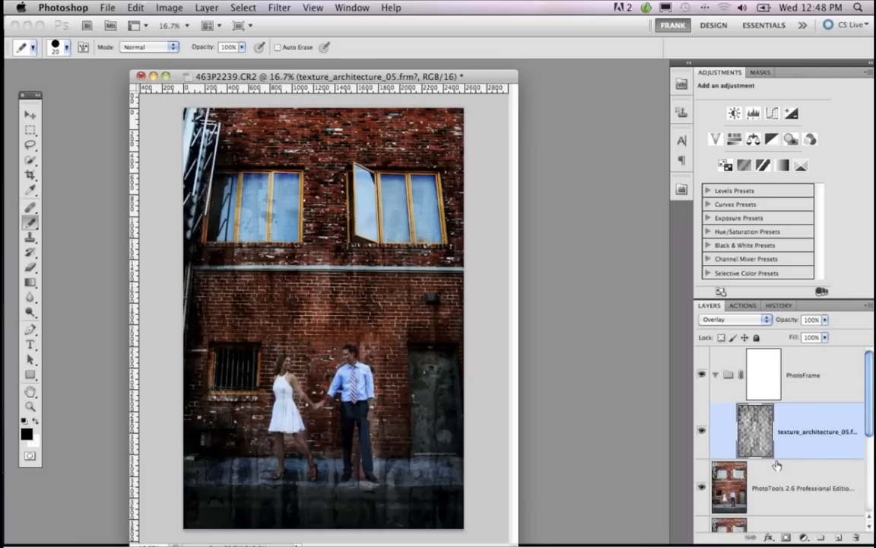
{"action": "scroll", "coordinate": [708, 456], "scroll_direction": "down", "scroll_amount": 4}
{"action": "left_click", "coordinate": [787, 537]}
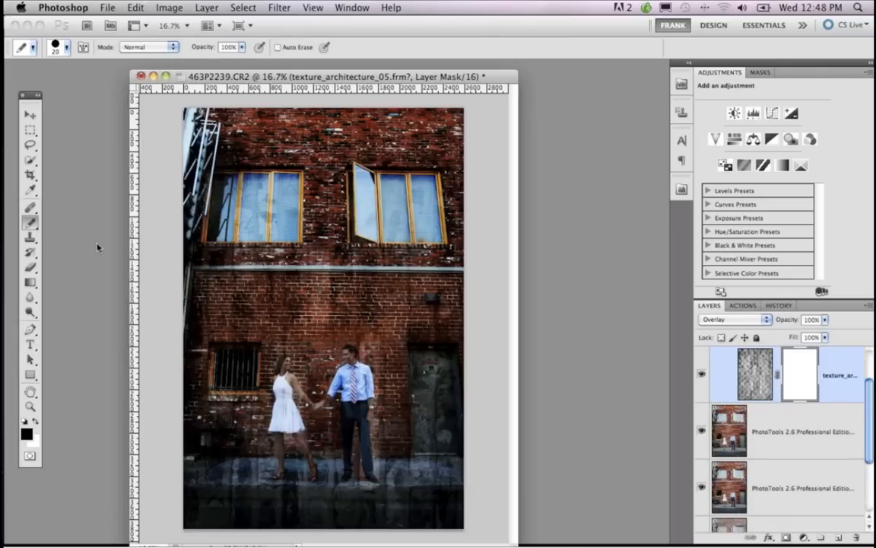
Step: Switch from the Pencil to the Brush tool, with black as the foreground color for painting on the texture mask
{"action": "left_click", "coordinate": [32, 225]}
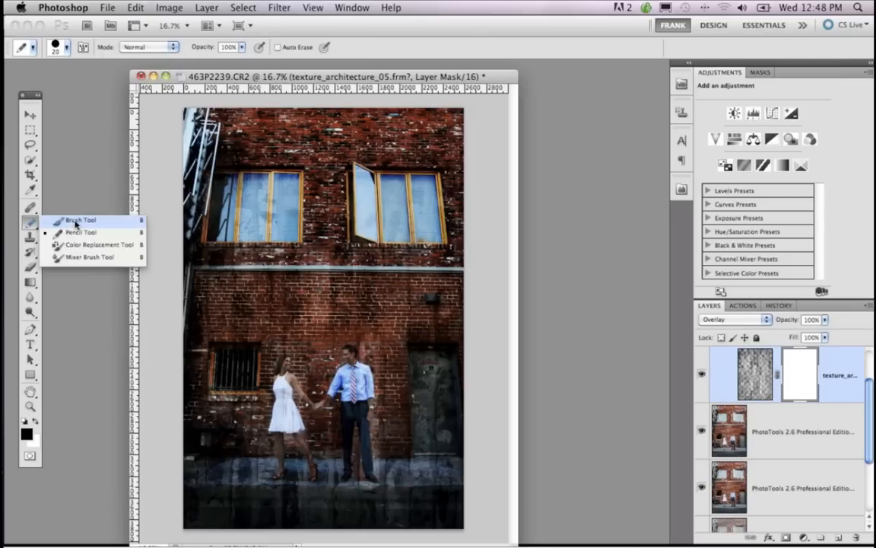
{"action": "left_click", "coordinate": [76, 222]}
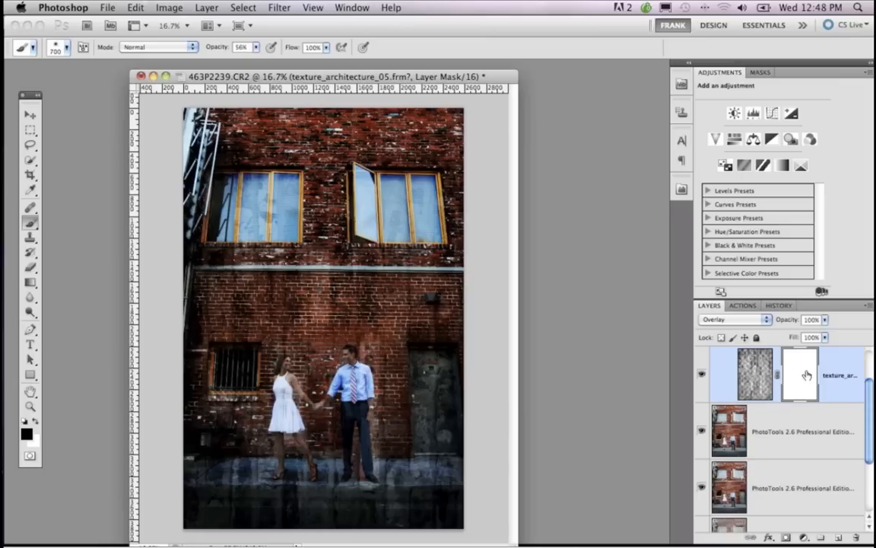
{"action": "left_click", "coordinate": [35, 420]}
{"action": "left_click", "coordinate": [35, 420]}
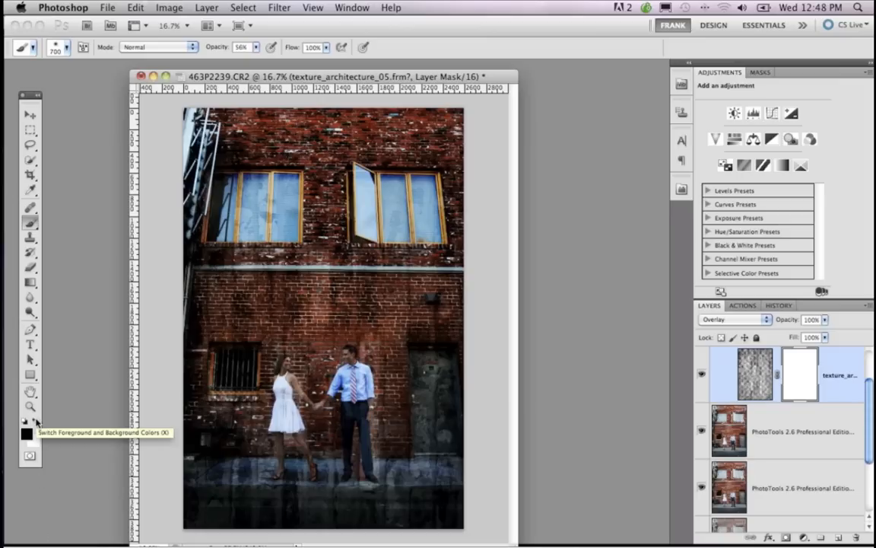
{"action": "key", "text": "x"}
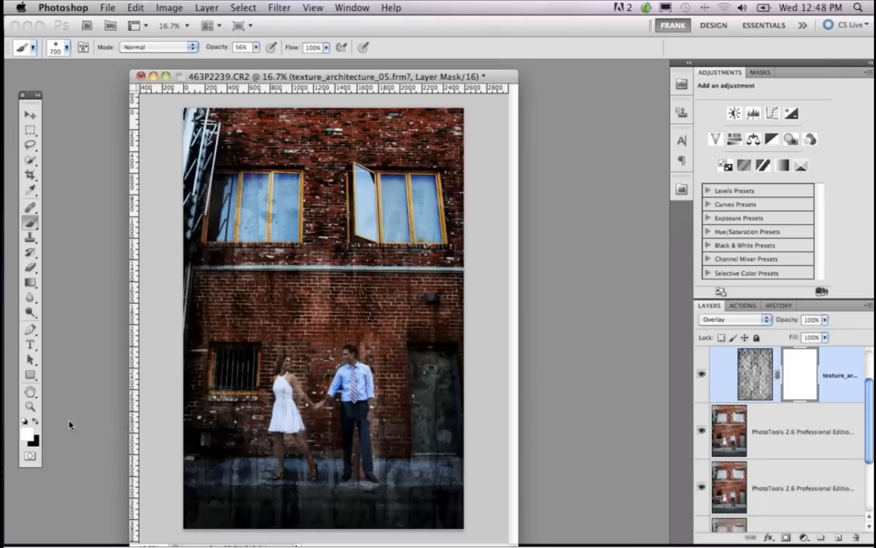
{"action": "key", "text": "x"}
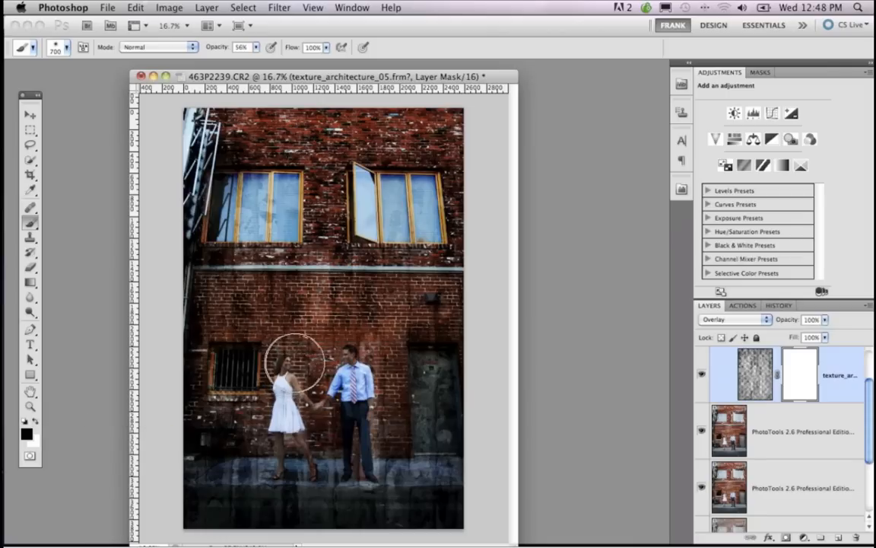
Step: Try masking the texture off the couple with a 1600 px black brush at 100% opacity, and undo the painting
{"action": "left_click", "coordinate": [256, 47]}
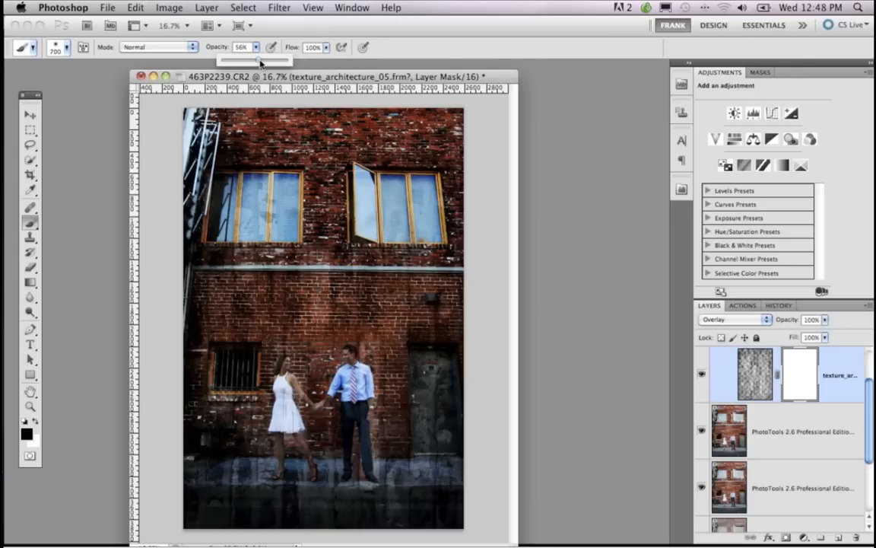
{"action": "left_click_drag", "start_coordinate": [261, 63], "coordinate": [292, 66]}
{"action": "key", "text": "bracketright"}
{"action": "key", "text": "bracketright"}
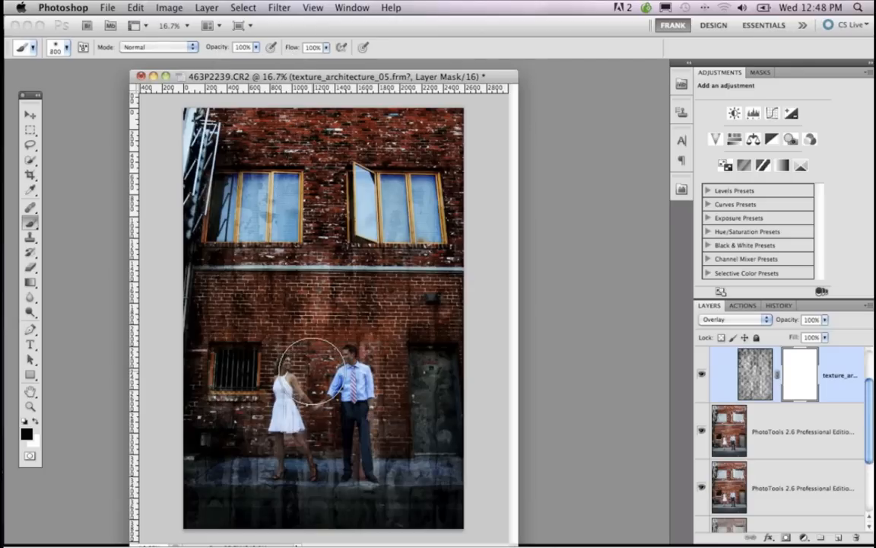
{"action": "key", "text": "bracketright"}
{"action": "key", "text": "bracketright"}
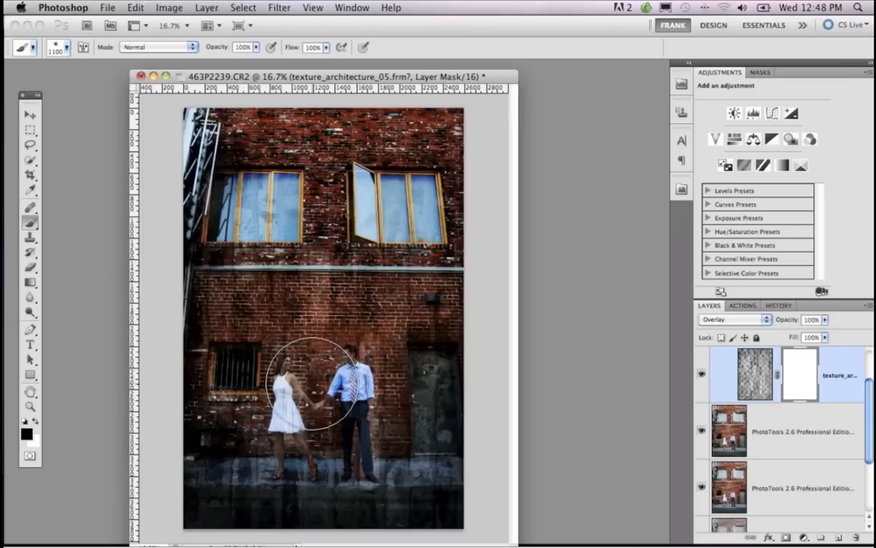
{"action": "key", "text": "bracketright"}
{"action": "key", "text": "bracketright"}
{"action": "key", "text": "bracketright"}
{"action": "left_click", "coordinate": [311, 388]}
{"action": "left_click", "coordinate": [312, 390]}
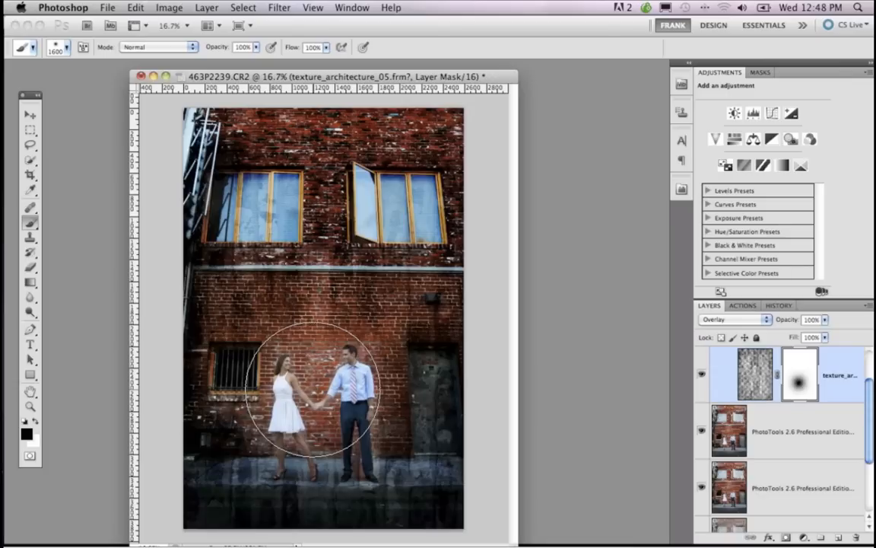
{"action": "key", "text": "bracketright"}
{"action": "key", "text": "bracketright"}
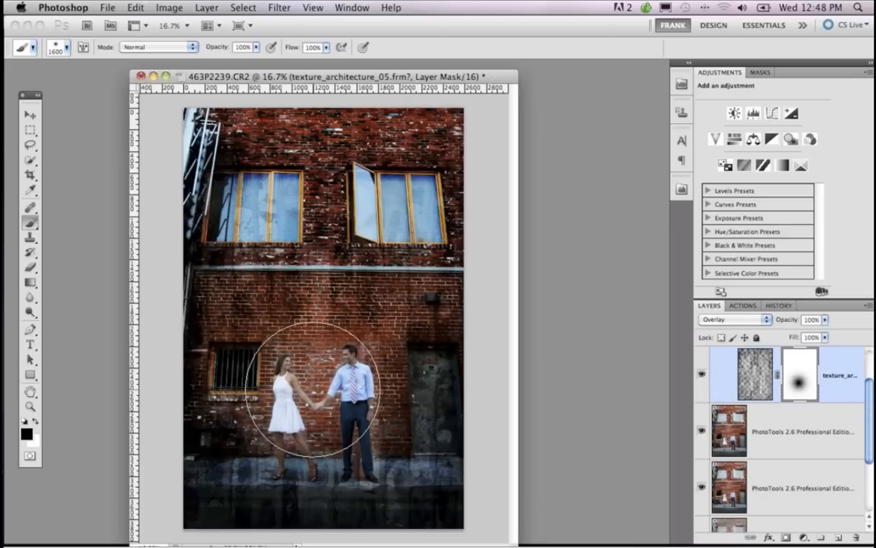
{"action": "key", "text": "ctrl+z"}
Step: Set the brush to 48% opacity and 90 px to fit the woman's face
{"action": "mouse_move", "coordinate": [256, 47]}
{"action": "left_mouse_down"}
{"action": "mouse_move", "coordinate": [217, 65]}
{"action": "mouse_move", "coordinate": [226, 79]}
{"action": "left_mouse_up"}
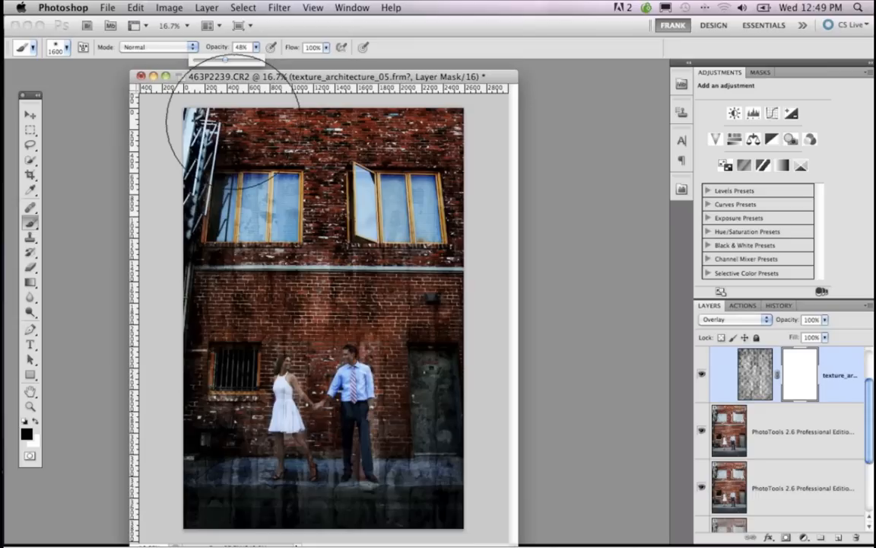
{"action": "key", "text": "bracketleft"}
{"action": "key", "text": "bracketleft"}
{"action": "key", "text": "bracketleft"}
{"action": "key", "text": "bracketleft"}
{"action": "key", "text": "bracketleft"}
{"action": "key", "text": "bracketleft"}
{"action": "key", "text": "bracketleft"}
{"action": "key", "text": "bracketleft"}
{"action": "key", "text": "bracketleft"}
{"action": "key", "text": "bracketleft"}
{"action": "key", "text": "bracketleft"}
{"action": "key", "text": "bracketleft"}
{"action": "key", "text": "bracketleft"}
{"action": "key", "text": "bracketleft"}
{"action": "key", "text": "bracketleft"}
{"action": "key", "text": "bracketleft"}
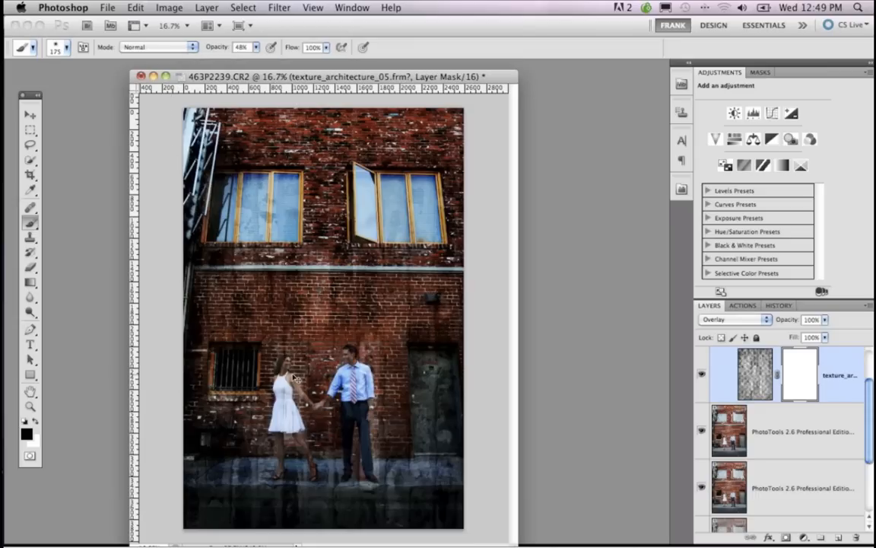
{"action": "key", "text": "super+equal"}
{"action": "key", "text": "super+equal"}
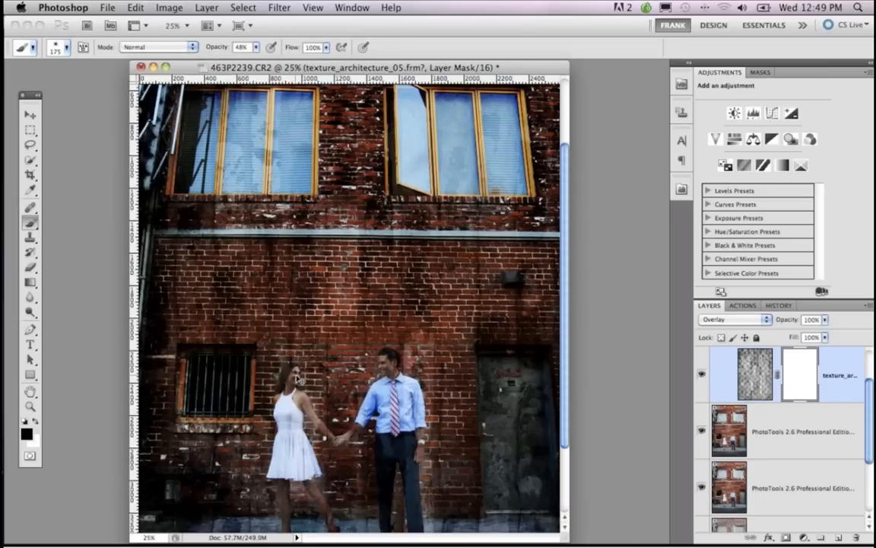
{"action": "key", "text": "super+equal"}
{"action": "key", "text": "bracketleft"}
{"action": "key", "text": "bracketleft"}
{"action": "key", "text": "bracketleft"}
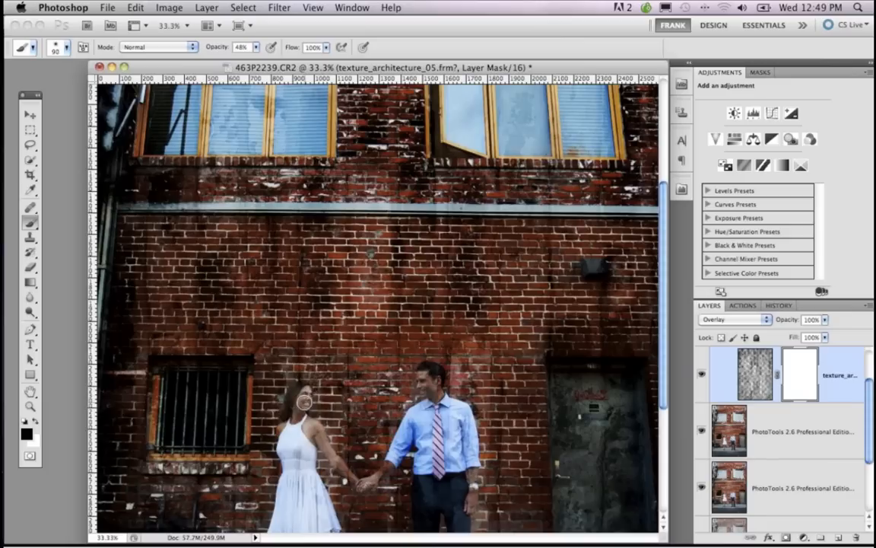
Step: Paint the texture off the woman's and the man's faces on the mask at 100% brush opacity
{"action": "key", "text": "0"}
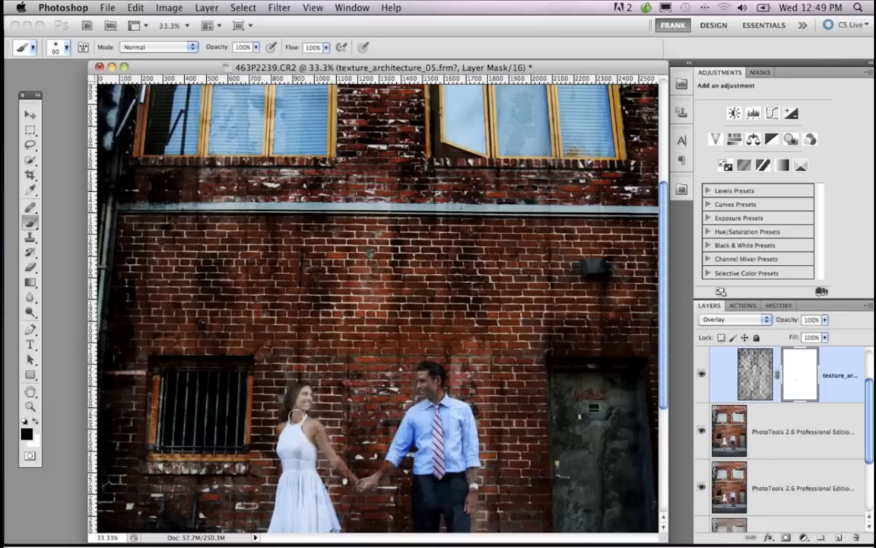
{"action": "mouse_move", "coordinate": [303, 395]}
{"action": "left_mouse_down"}
{"action": "mouse_move", "coordinate": [312, 437]}
{"action": "mouse_move", "coordinate": [304, 398]}
{"action": "mouse_move", "coordinate": [307, 411]}
{"action": "left_mouse_up"}
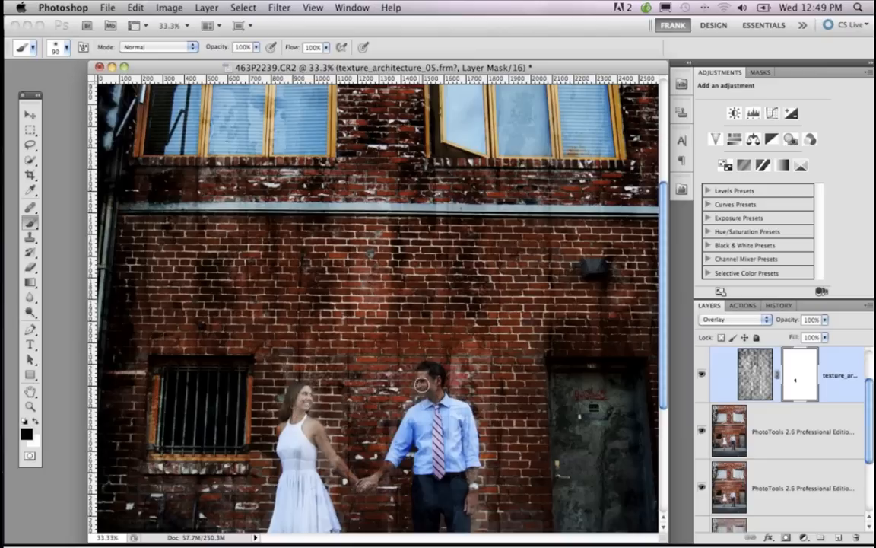
{"action": "mouse_move", "coordinate": [426, 379]}
{"action": "left_mouse_down"}
{"action": "mouse_move", "coordinate": [423, 446]}
{"action": "mouse_move", "coordinate": [445, 450]}
{"action": "mouse_move", "coordinate": [445, 429]}
{"action": "left_mouse_up"}
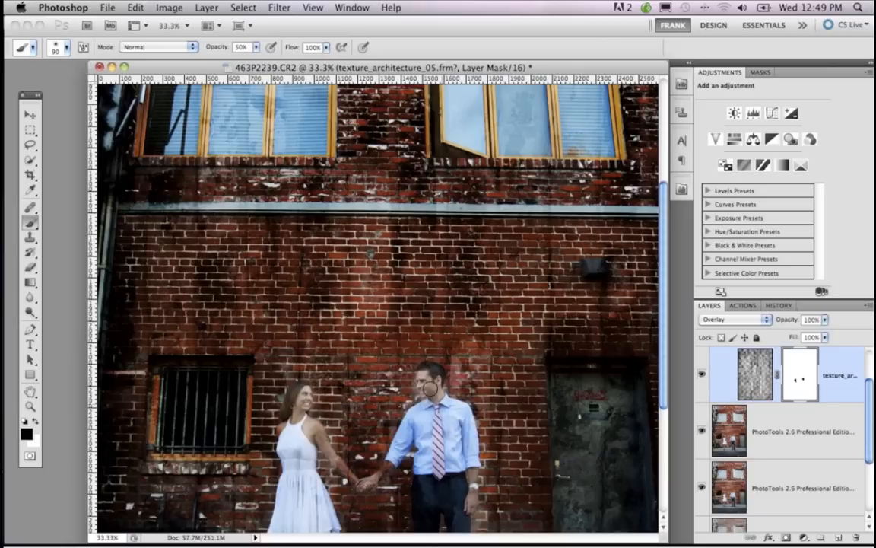
Step: Reduce the brush to 50 px and paint the texture off the couple's arms at 50% opacity
{"action": "key", "text": "bracketleft"}
{"action": "key", "text": "bracketleft"}
{"action": "key", "text": "bracketleft"}
{"action": "key", "text": "bracketleft"}
{"action": "left_click_drag", "start_coordinate": [364, 401], "coordinate": [347, 420]}
{"action": "mouse_move", "coordinate": [387, 468]}
{"action": "left_mouse_down"}
{"action": "mouse_move", "coordinate": [372, 477]}
{"action": "mouse_move", "coordinate": [333, 465]}
{"action": "mouse_move", "coordinate": [328, 452]}
{"action": "mouse_move", "coordinate": [280, 427]}
{"action": "left_mouse_up"}
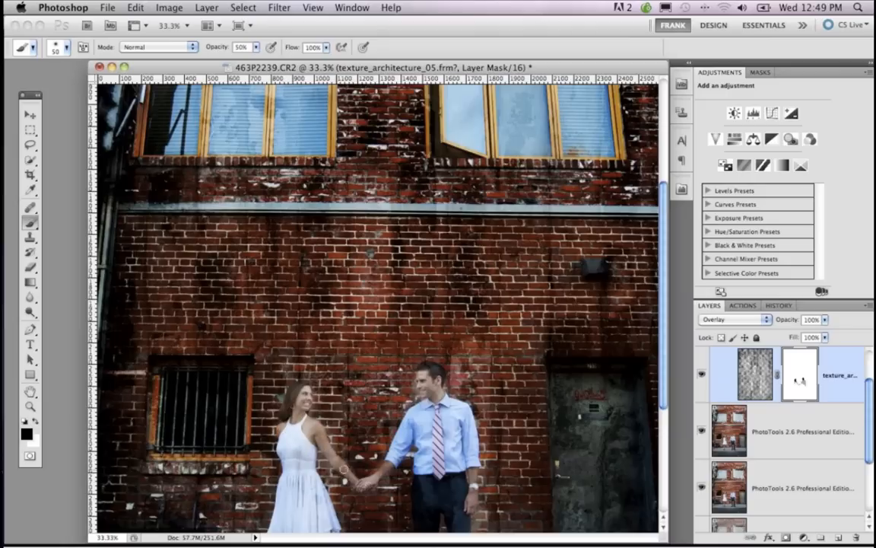
Step: Paint the texture off the woman's legs and feet at 90% brush opacity, and switch the foreground color to white
{"action": "left_click_drag", "start_coordinate": [354, 452], "coordinate": [376, 334]}
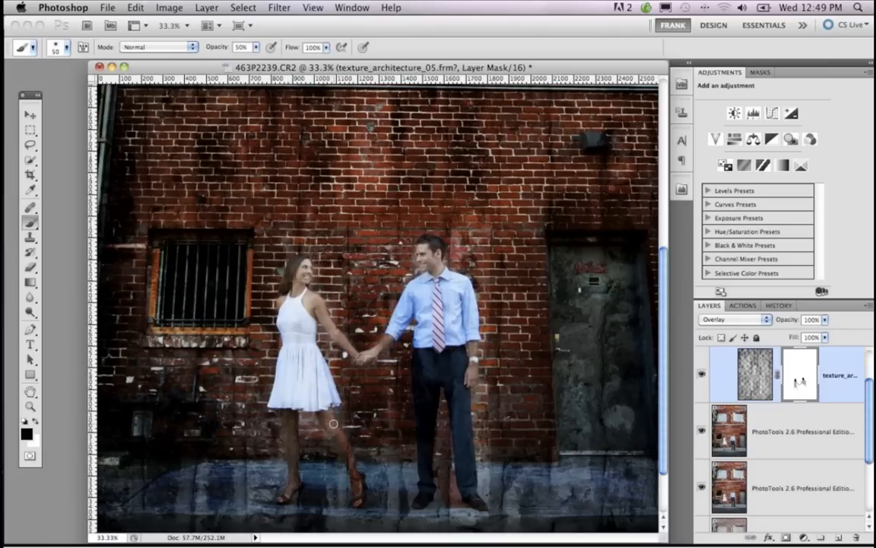
{"action": "key", "text": "0"}
{"action": "left_click_drag", "start_coordinate": [346, 452], "coordinate": [357, 500]}
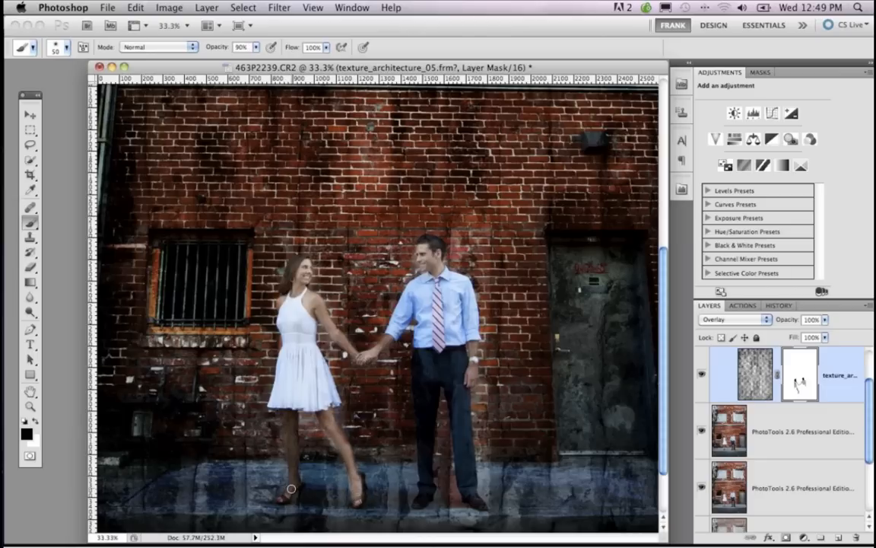
{"action": "mouse_move", "coordinate": [291, 489]}
{"action": "left_mouse_down"}
{"action": "mouse_move", "coordinate": [292, 409]}
{"action": "mouse_move", "coordinate": [290, 430]}
{"action": "left_mouse_up"}
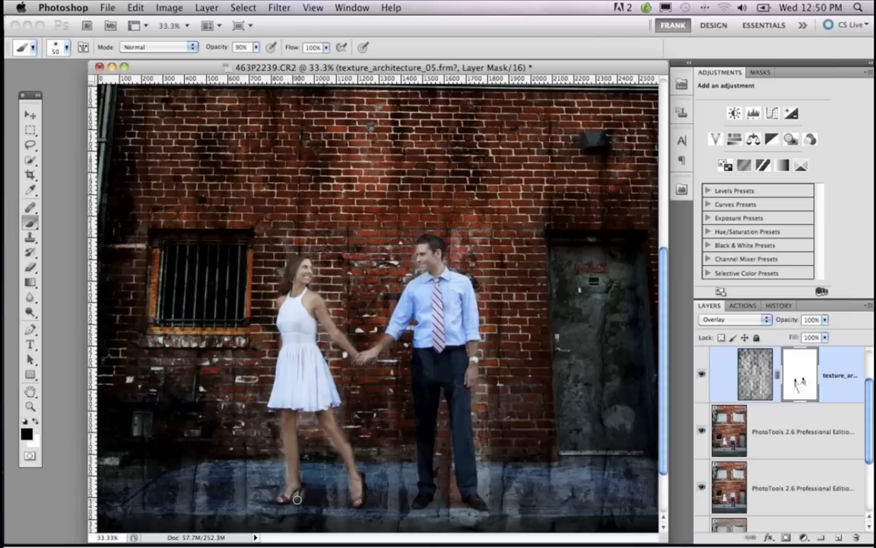
{"action": "mouse_move", "coordinate": [359, 505]}
{"action": "left_mouse_down"}
{"action": "mouse_move", "coordinate": [337, 429]}
{"action": "mouse_move", "coordinate": [299, 371]}
{"action": "left_mouse_up"}
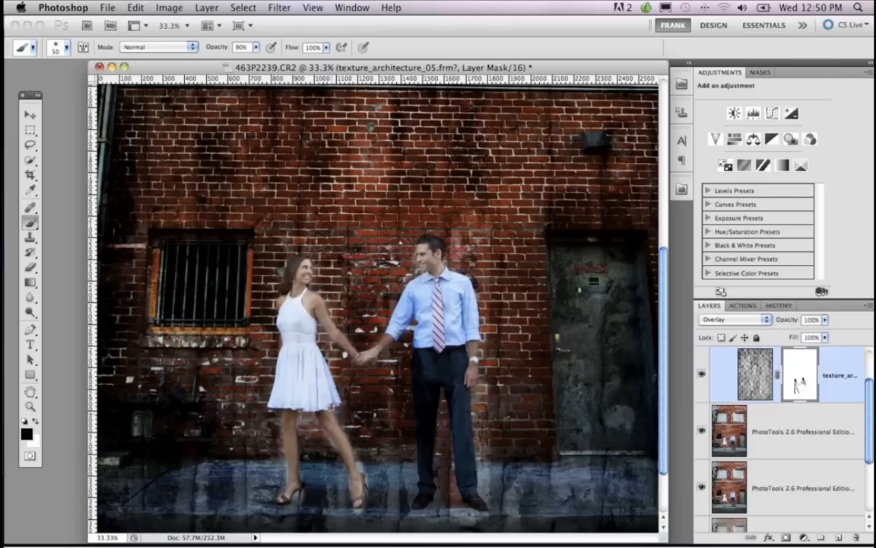
{"action": "key", "text": "x"}
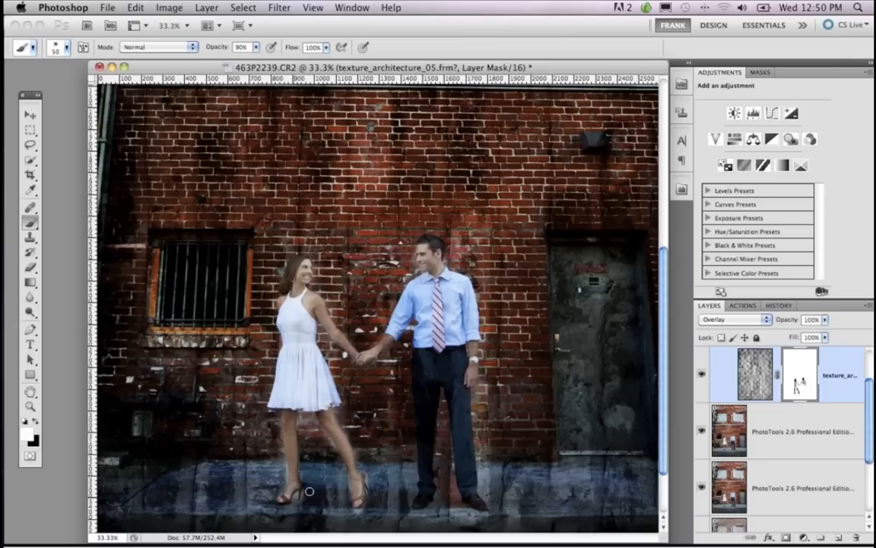
Step: Switch the foreground color to black and paint the texture off the man's trousers on the mask at 90% brush opacity
{"action": "key", "text": "x"}
{"action": "mouse_move", "coordinate": [428, 375]}
{"action": "left_mouse_down"}
{"action": "mouse_move", "coordinate": [423, 427]}
{"action": "mouse_move", "coordinate": [427, 413]}
{"action": "mouse_move", "coordinate": [422, 497]}
{"action": "mouse_move", "coordinate": [474, 480]}
{"action": "mouse_move", "coordinate": [456, 355]}
{"action": "mouse_move", "coordinate": [426, 385]}
{"action": "mouse_move", "coordinate": [448, 385]}
{"action": "mouse_move", "coordinate": [477, 503]}
{"action": "mouse_move", "coordinate": [438, 492]}
{"action": "left_mouse_up"}
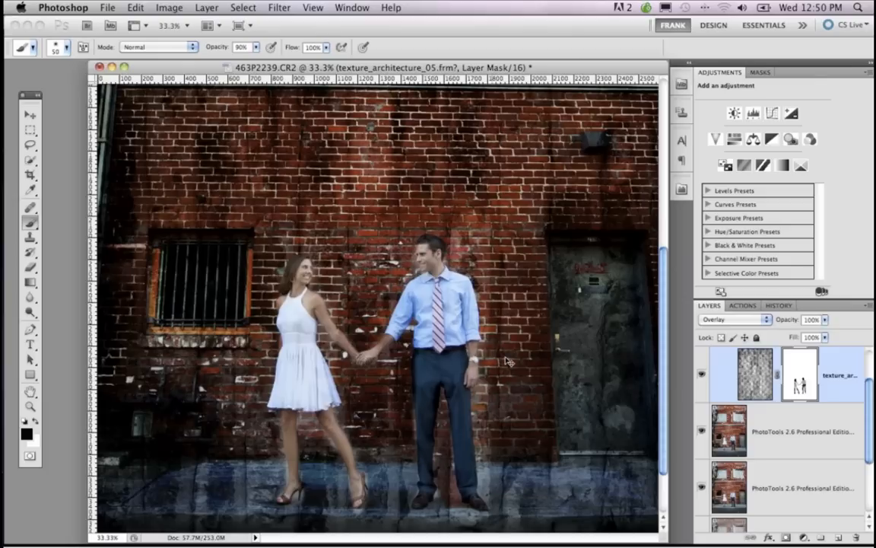
Step: Reduce the texture layer's opacity to 79%
{"action": "key", "text": "super+minus"}
{"action": "key", "text": "super+minus"}
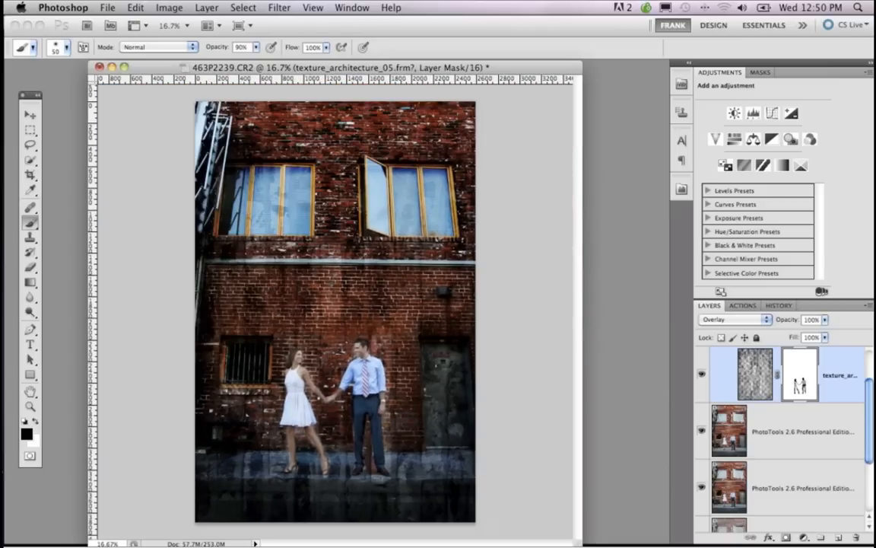
{"action": "mouse_move", "coordinate": [788, 319]}
{"action": "left_mouse_down"}
{"action": "mouse_move", "coordinate": [761, 323]}
{"action": "mouse_move", "coordinate": [770, 324]}
{"action": "left_mouse_up"}
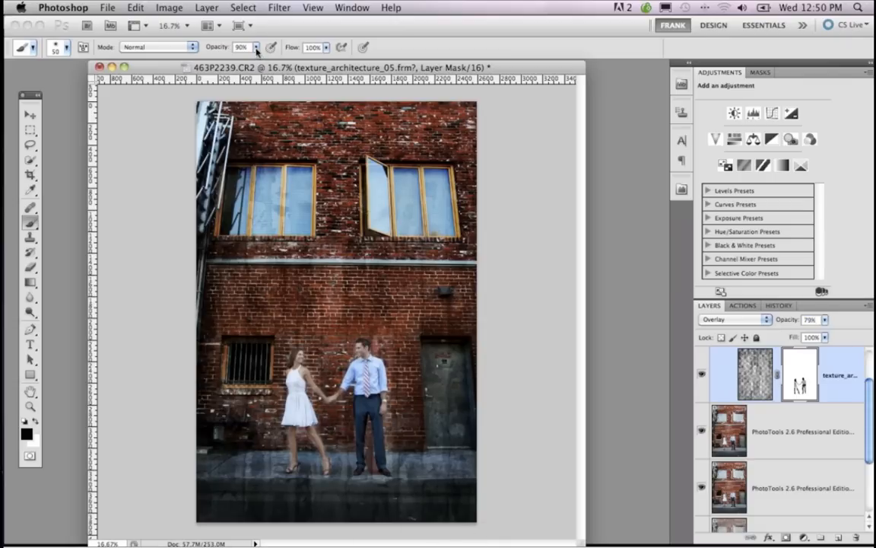
Step: Fade the texture over the sidewalk around the couple's feet on the mask with an 800 px brush at 22% opacity
{"action": "left_click", "coordinate": [256, 48]}
{"action": "left_click_drag", "start_coordinate": [254, 62], "coordinate": [216, 65]}
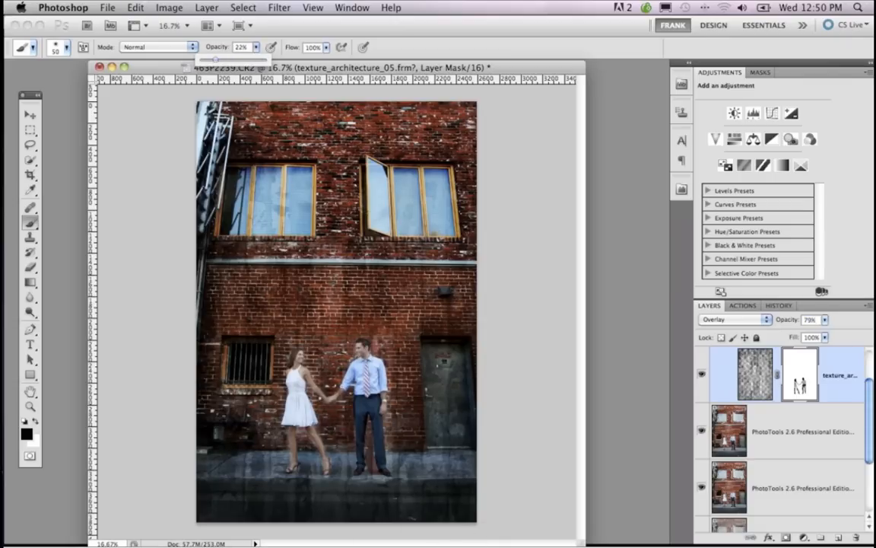
{"action": "key", "text": "bracketright"}
{"action": "key", "text": "bracketright"}
{"action": "key", "text": "bracketright"}
{"action": "key", "text": "bracketright"}
{"action": "key", "text": "bracketright"}
{"action": "key", "text": "bracketright"}
{"action": "key", "text": "bracketright"}
{"action": "key", "text": "bracketright"}
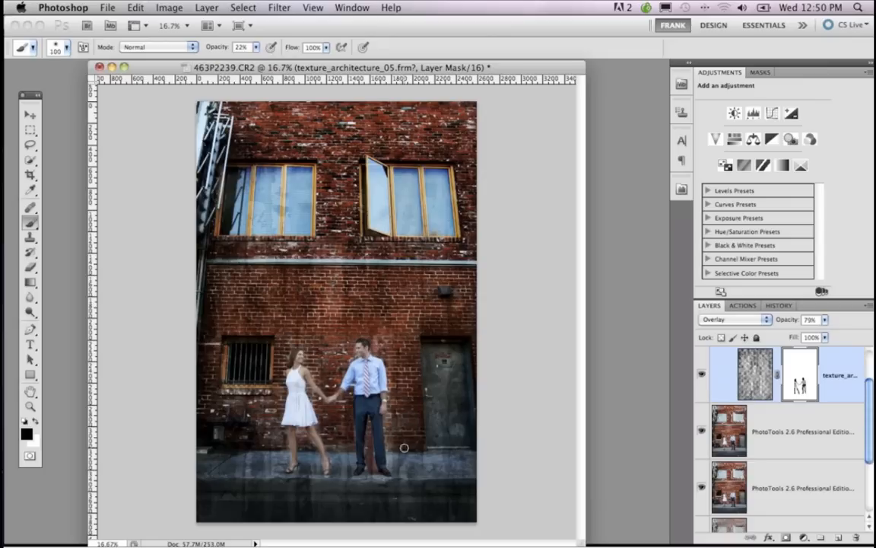
{"action": "key", "text": "bracketright"}
{"action": "key", "text": "bracketright"}
{"action": "key", "text": "bracketright"}
{"action": "key", "text": "bracketright"}
{"action": "key", "text": "bracketright"}
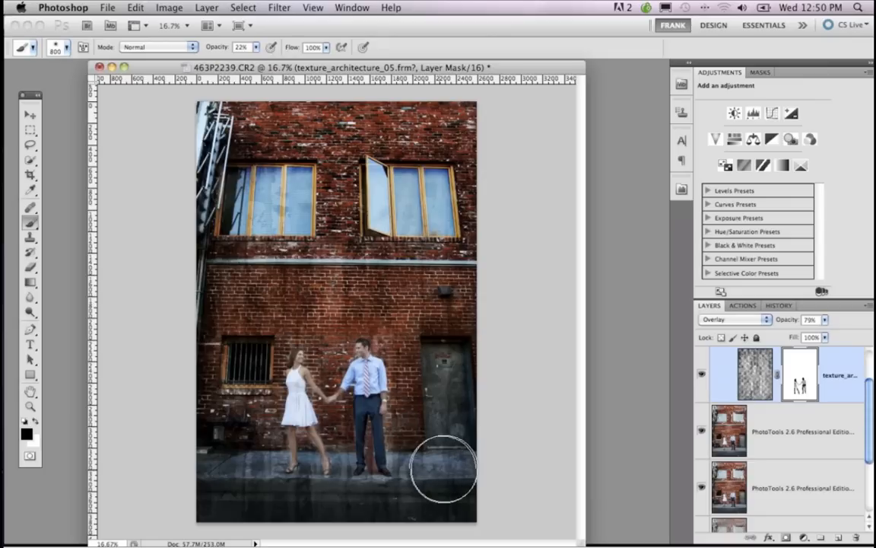
{"action": "mouse_move", "coordinate": [369, 486]}
{"action": "left_mouse_down"}
{"action": "mouse_move", "coordinate": [222, 465]}
{"action": "mouse_move", "coordinate": [235, 447]}
{"action": "mouse_move", "coordinate": [243, 368]}
{"action": "mouse_move", "coordinate": [307, 457]}
{"action": "mouse_move", "coordinate": [298, 457]}
{"action": "mouse_move", "coordinate": [311, 457]}
{"action": "mouse_move", "coordinate": [313, 418]}
{"action": "mouse_move", "coordinate": [319, 442]}
{"action": "mouse_move", "coordinate": [410, 473]}
{"action": "mouse_move", "coordinate": [338, 482]}
{"action": "mouse_move", "coordinate": [239, 470]}
{"action": "mouse_move", "coordinate": [408, 443]}
{"action": "mouse_move", "coordinate": [444, 424]}
{"action": "mouse_move", "coordinate": [365, 393]}
{"action": "left_mouse_up"}
{"action": "key", "text": "bracketright"}
{"action": "key", "text": "bracketright"}
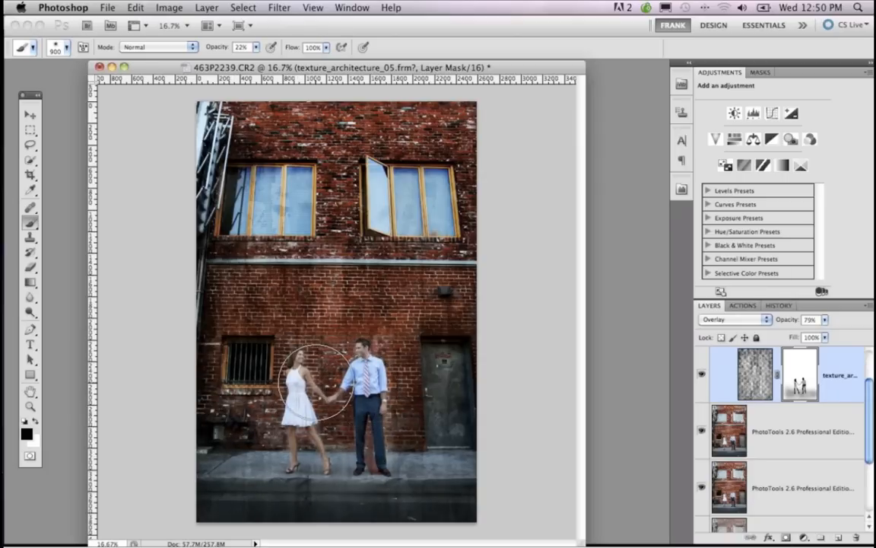
{"action": "key", "text": "bracketright"}
{"action": "key", "text": "bracketright"}
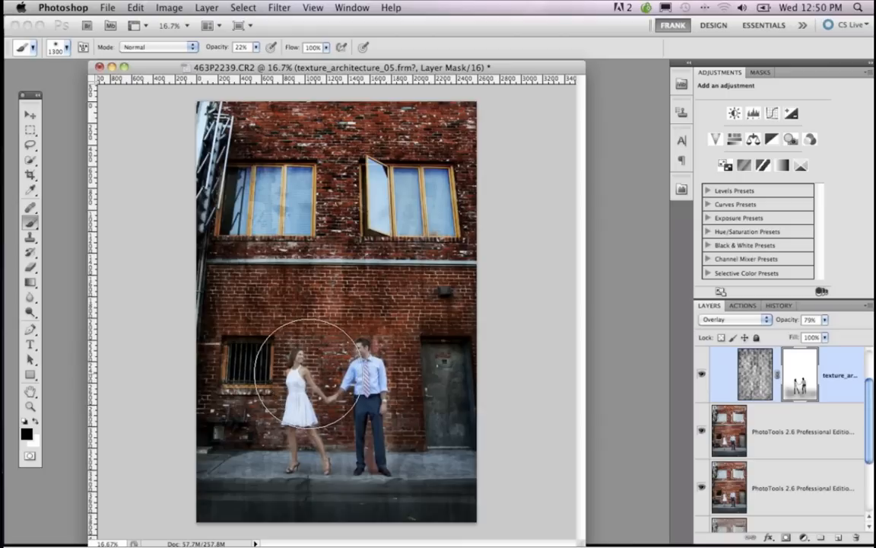
{"action": "key", "text": "bracketleft"}
{"action": "key", "text": "bracketleft"}
{"action": "key", "text": "bracketleft"}
{"action": "key", "text": "bracketleft"}
{"action": "key", "text": "bracketleft"}
{"action": "key", "text": "bracketleft"}
{"action": "key", "text": "bracketleft"}
{"action": "key", "text": "bracketleft"}
{"action": "key", "text": "bracketleft"}
{"action": "key", "text": "bracketleft"}
{"action": "key", "text": "bracketleft"}
{"action": "key", "text": "bracketleft"}
{"action": "key", "text": "bracketleft"}
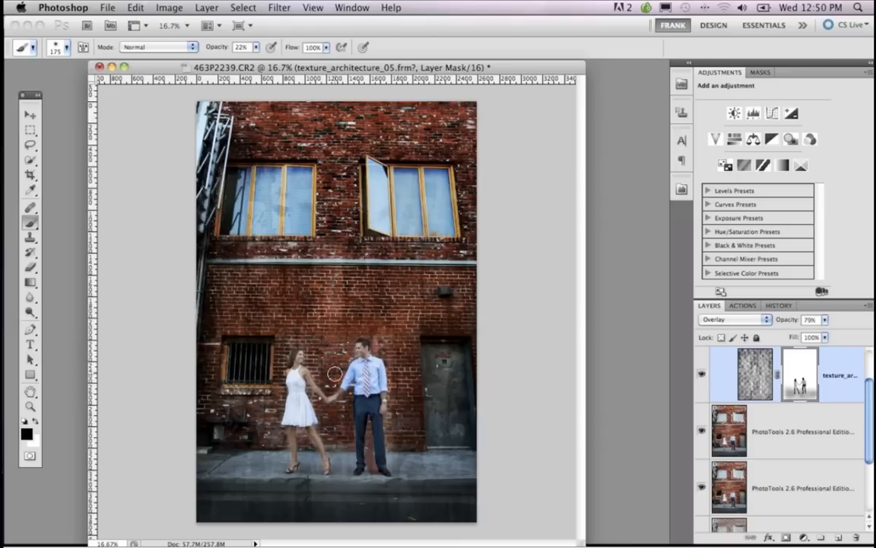
Step: Examine the masked texture around the couple up close and across the lower wall
{"action": "key", "text": "super+plus"}
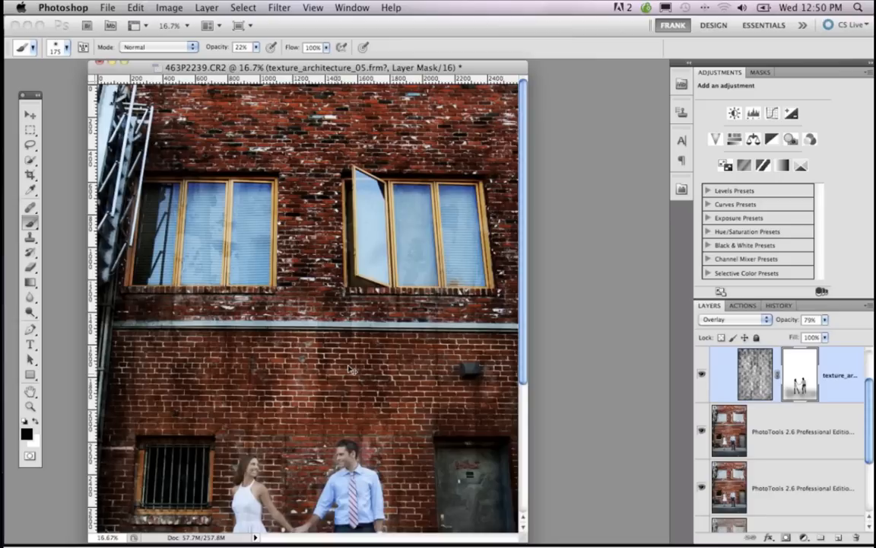
{"action": "key", "text": "super+plus"}
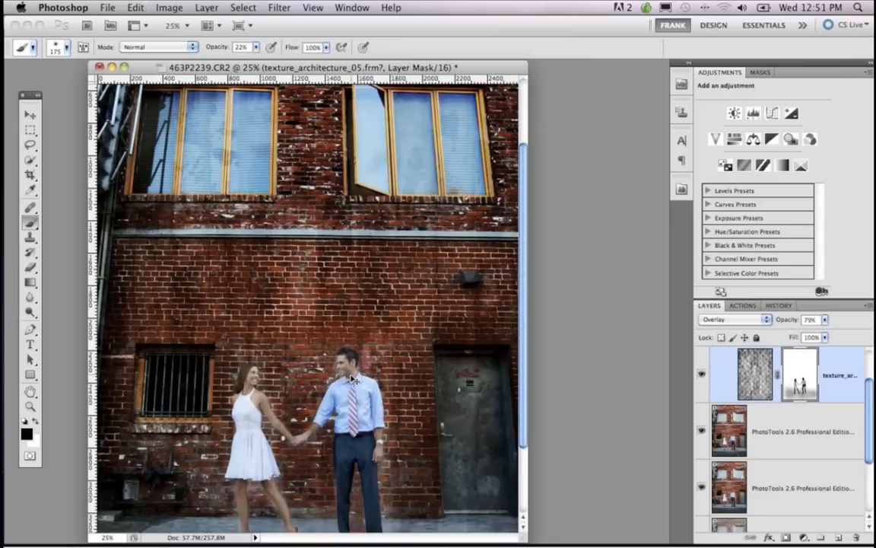
{"action": "key", "text": "super+plus"}
{"action": "key", "text": "super+plus"}
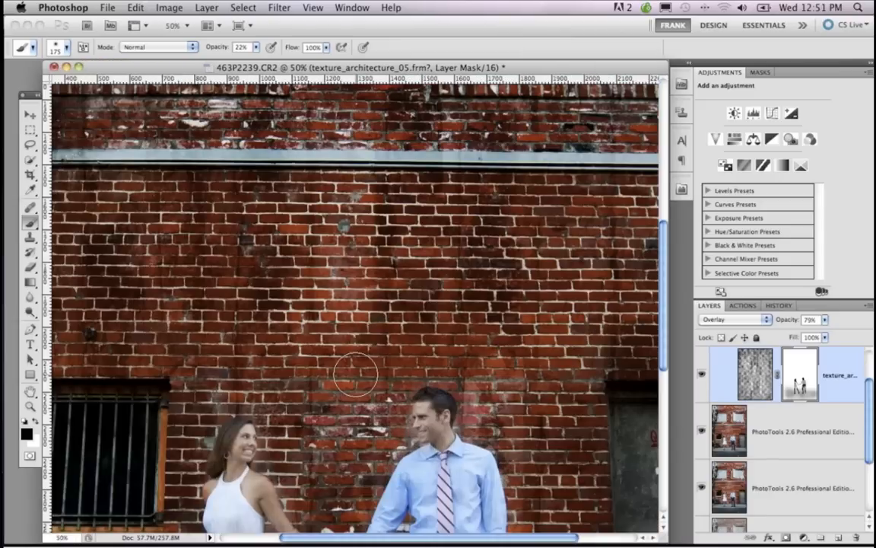
{"action": "key", "text": "super+plus"}
{"action": "scroll", "coordinate": [356, 373], "scroll_direction": "down", "scroll_amount": 10}
{"action": "scroll", "coordinate": [356, 373], "scroll_direction": "up", "scroll_amount": 8}
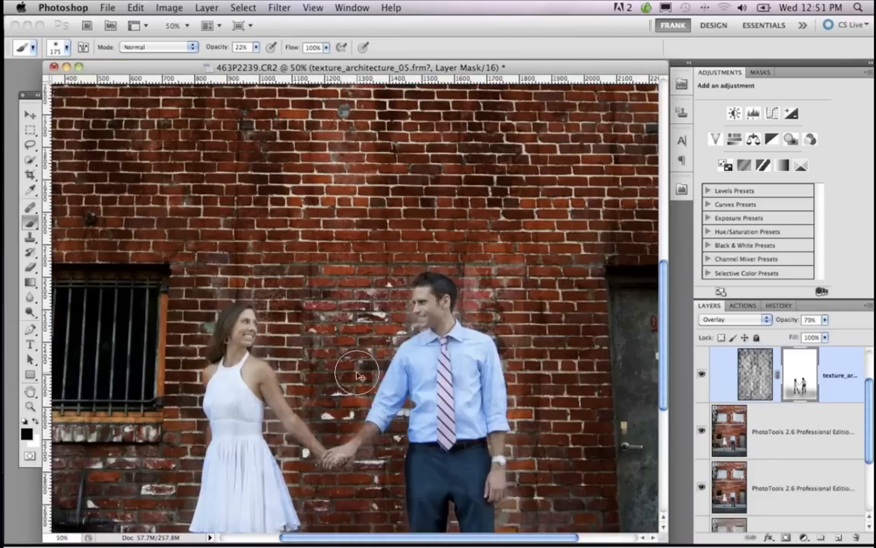
{"action": "key", "text": "super+minus"}
{"action": "key", "text": "super+minus"}
{"action": "scroll", "coordinate": [274, 366], "scroll_direction": "up", "scroll_amount": 2}
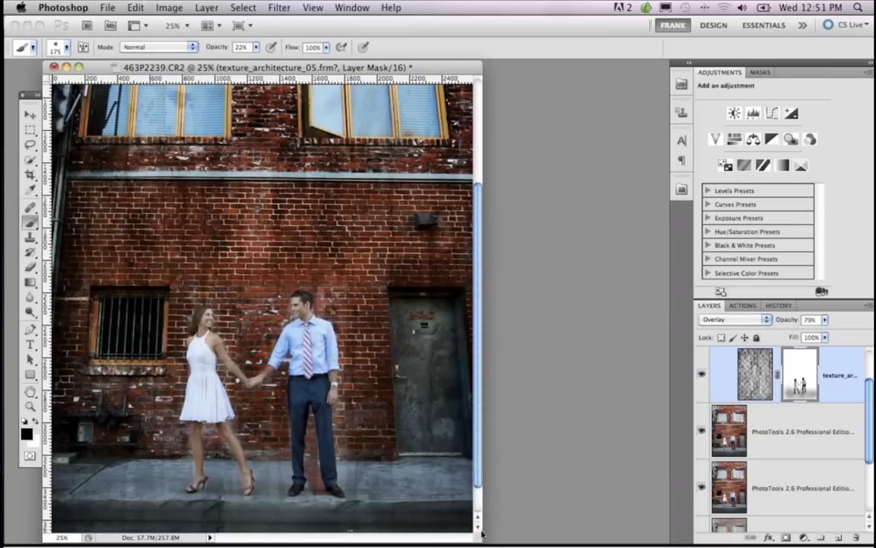
{"action": "left_click_drag", "start_coordinate": [492, 537], "coordinate": [553, 532]}
Step: Fade the texture around the couple on the mask with a 1500 px brush, and set the brush opacity to 20%
{"action": "key", "text": "bracketright"}
{"action": "key", "text": "bracketright"}
{"action": "key", "text": "bracketright"}
{"action": "key", "text": "bracketright"}
{"action": "key", "text": "bracketright"}
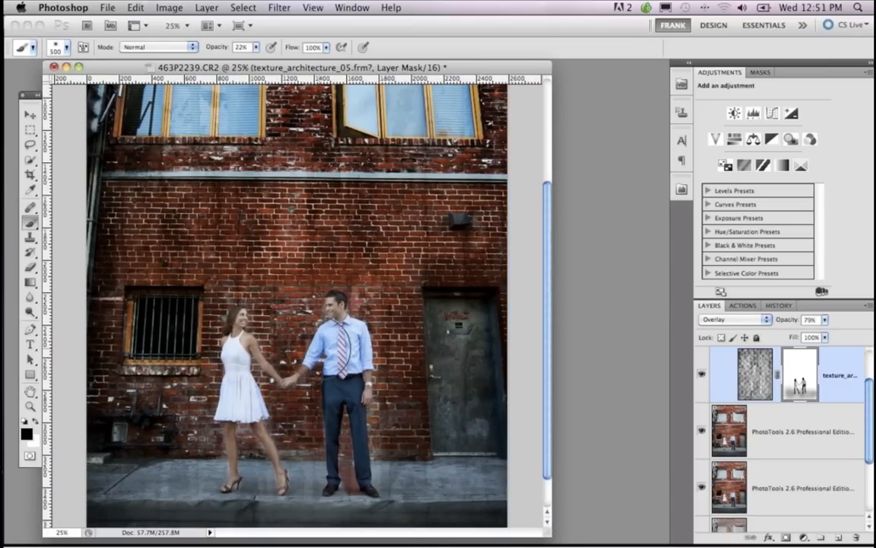
{"action": "key", "text": "bracketright"}
{"action": "key", "text": "bracketright"}
{"action": "key", "text": "bracketright"}
{"action": "key", "text": "bracketright"}
{"action": "key", "text": "bracketright"}
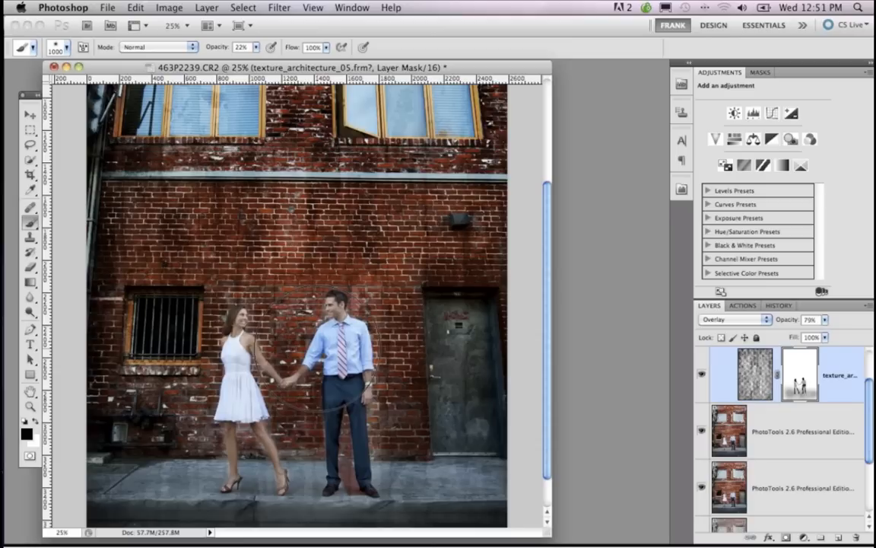
{"action": "key", "text": "bracketright"}
{"action": "key", "text": "bracketright"}
{"action": "key", "text": "bracketright"}
{"action": "key", "text": "bracketright"}
{"action": "key", "text": "bracketright"}
{"action": "key", "text": "1"}
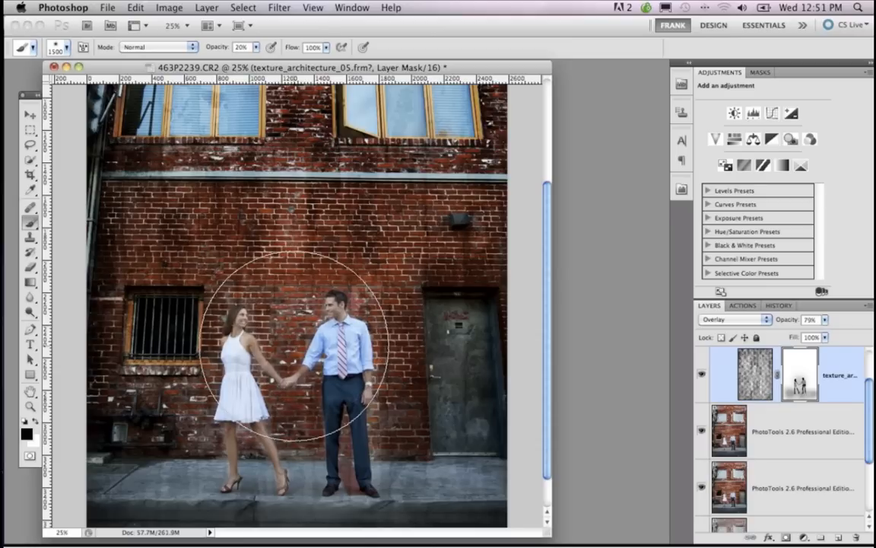
Step: Reduce the brush to 175 px and paint lightly over the man's head on the mask at 20% opacity
{"action": "key", "text": "super+minus"}
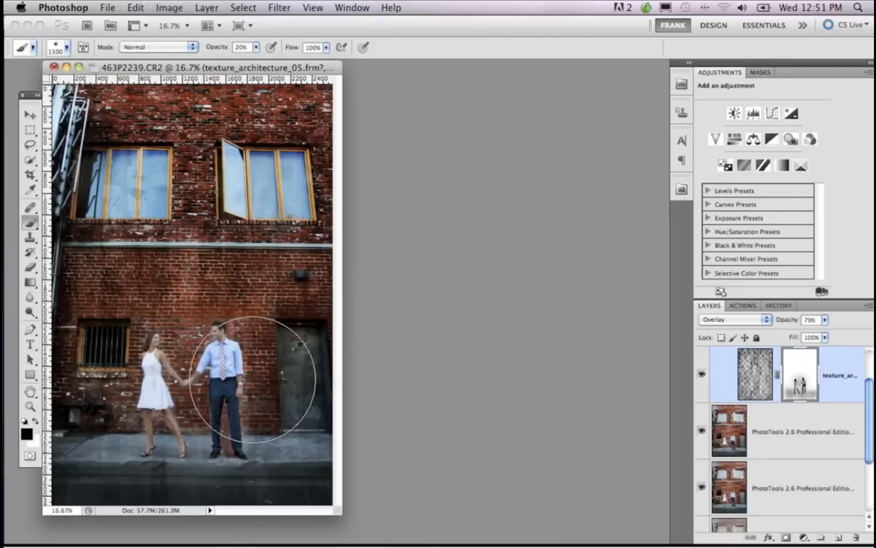
{"action": "key", "text": "bracketleft"}
{"action": "key", "text": "bracketleft"}
{"action": "key", "text": "bracketleft"}
{"action": "key", "text": "bracketleft"}
{"action": "key", "text": "bracketleft"}
{"action": "key", "text": "bracketleft"}
{"action": "key", "text": "bracketleft"}
{"action": "key", "text": "bracketleft"}
{"action": "key", "text": "bracketleft"}
{"action": "key", "text": "bracketleft"}
{"action": "key", "text": "bracketleft"}
{"action": "key", "text": "bracketleft"}
{"action": "key", "text": "bracketleft"}
{"action": "key", "text": "bracketleft"}
{"action": "key", "text": "bracketleft"}
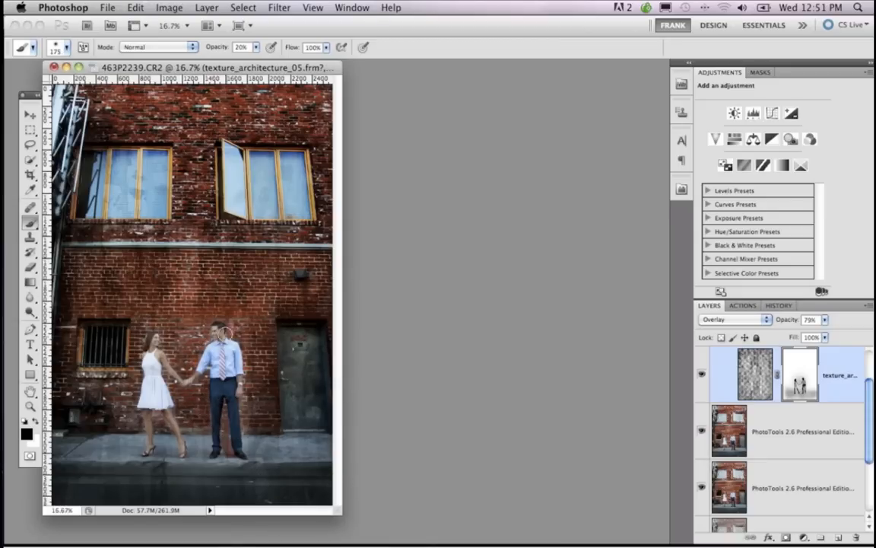
{"action": "left_click_drag", "start_coordinate": [226, 333], "coordinate": [216, 336]}
Step: Review the whole image and the texture layer's blending modes, keeping Overlay
{"action": "left_click_drag", "start_coordinate": [356, 515], "coordinate": [613, 542]}
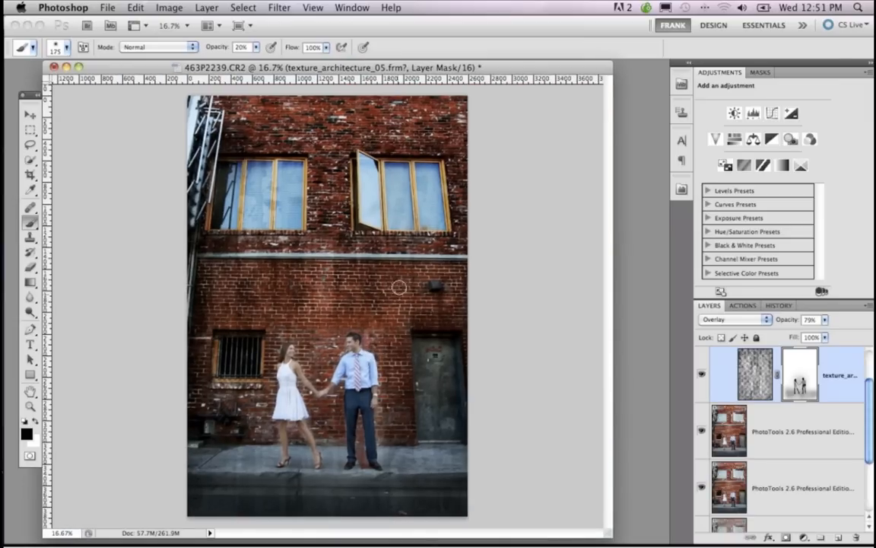
{"action": "key", "text": "super+minus"}
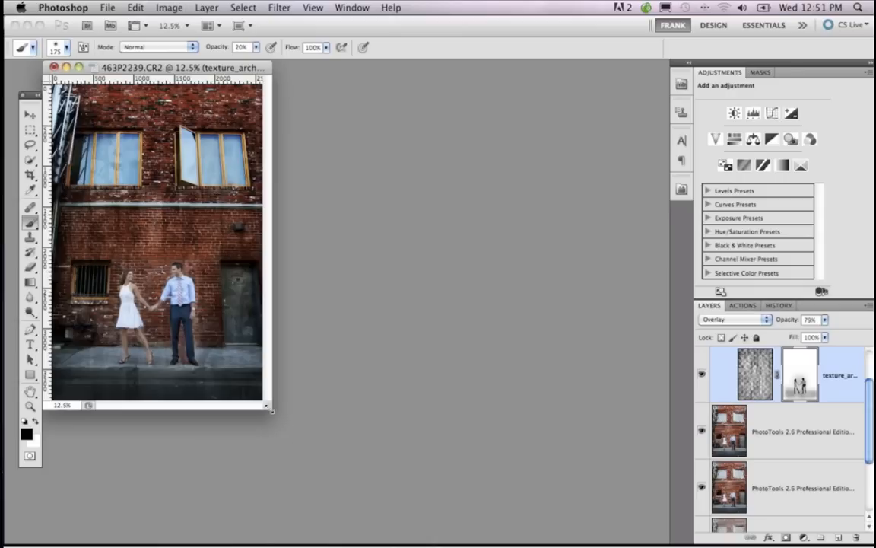
{"action": "left_click_drag", "start_coordinate": [324, 438], "coordinate": [563, 542]}
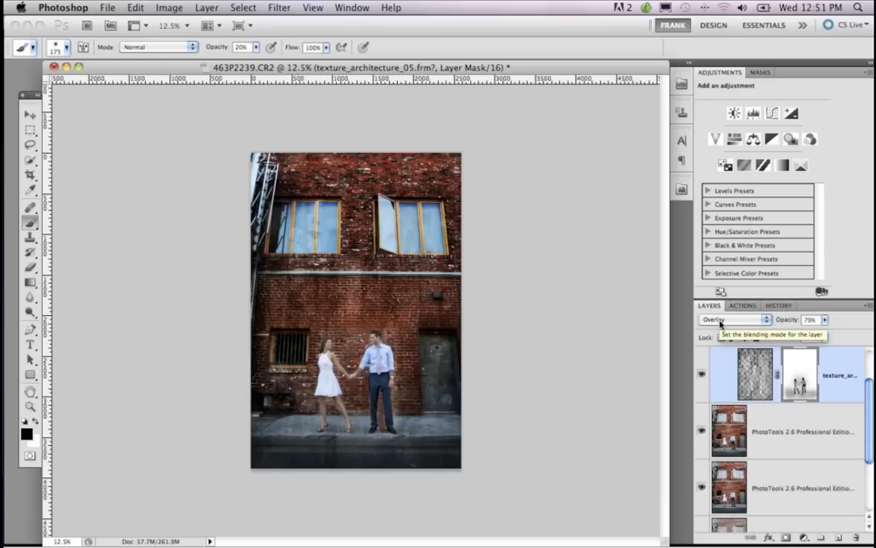
{"action": "left_click", "coordinate": [720, 321]}
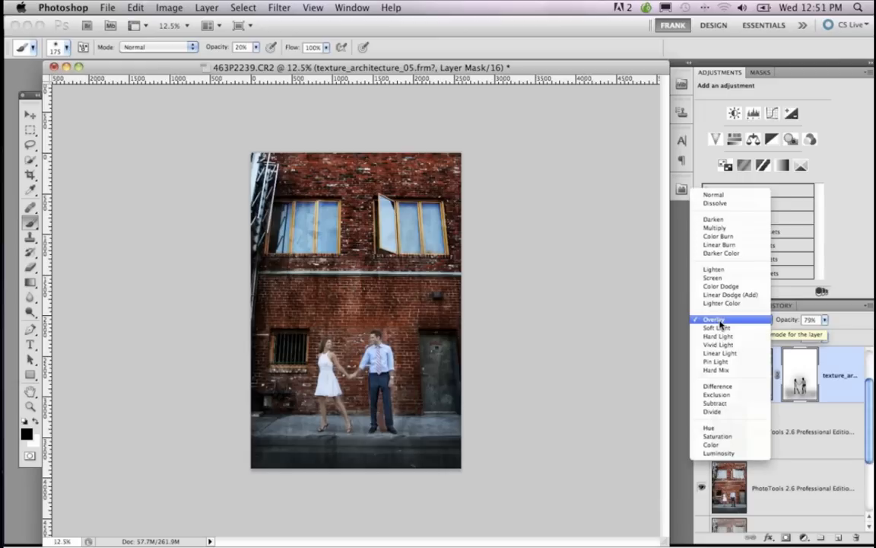
{"action": "left_click", "coordinate": [720, 321]}
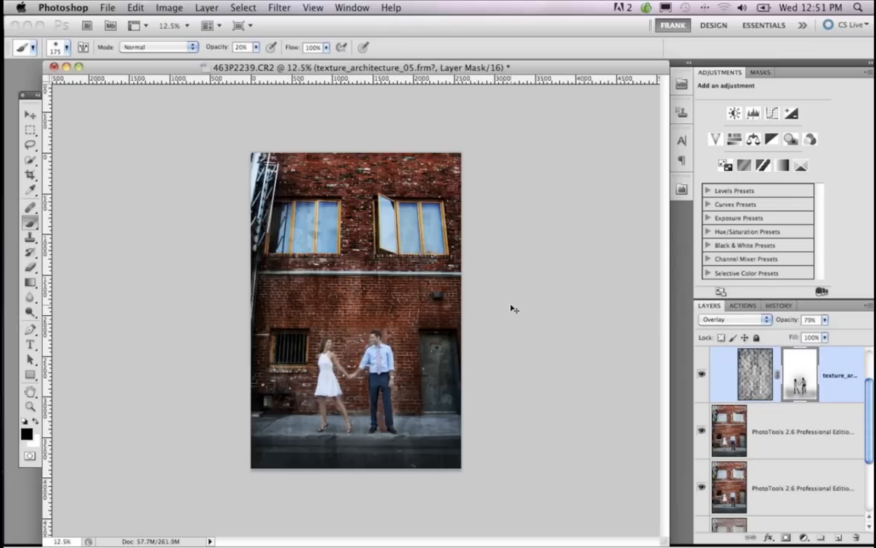
Step: Collapse the PhotoFrame layer group
{"action": "key", "text": "super+equal"}
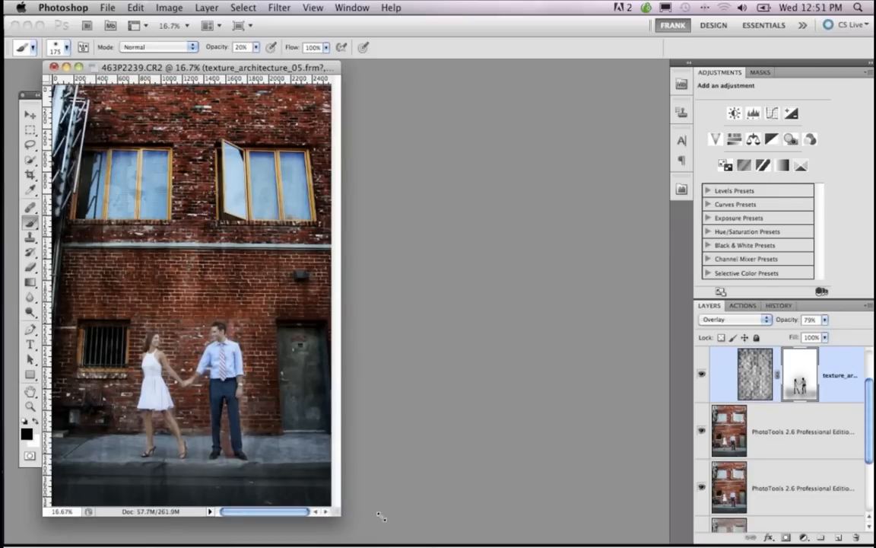
{"action": "left_click_drag", "start_coordinate": [340, 514], "coordinate": [586, 521]}
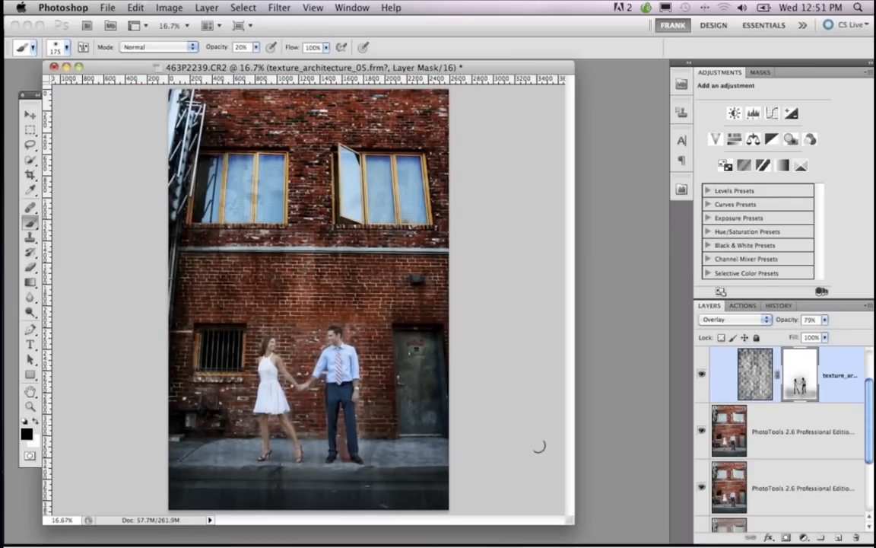
{"action": "scroll", "coordinate": [721, 383], "scroll_direction": "up", "scroll_amount": 1}
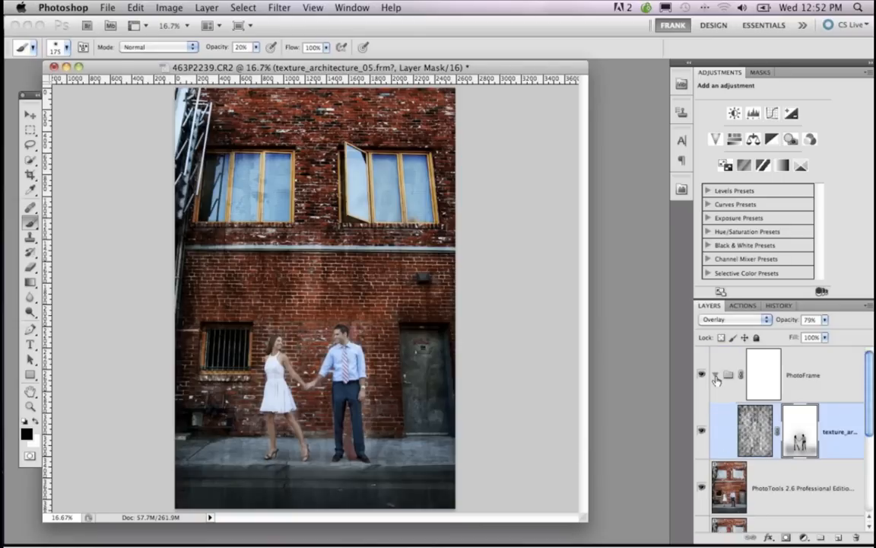
{"action": "left_click", "coordinate": [716, 376]}
{"action": "left_click", "coordinate": [716, 376]}
{"action": "left_click", "coordinate": [716, 376]}
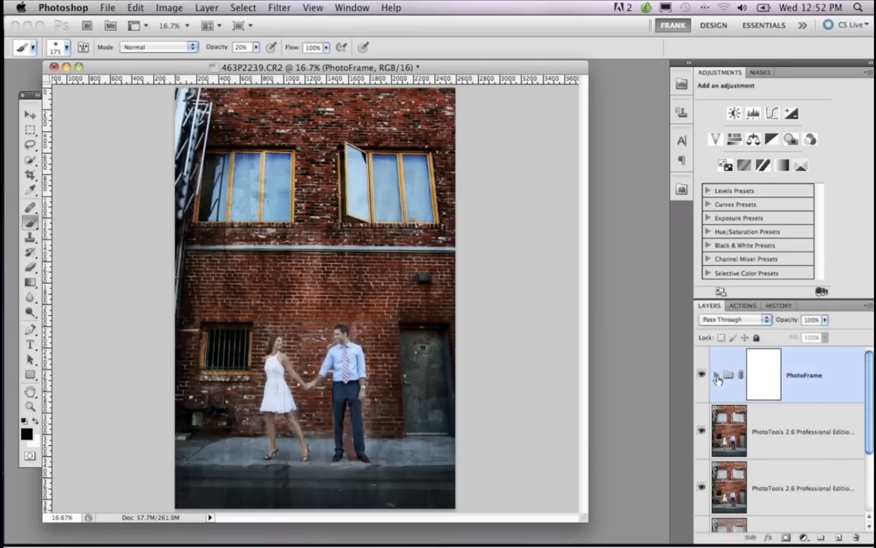
Step: Review the layer stack from the PhotoFrame group down to Background and the available file-saving commands
{"action": "scroll", "coordinate": [755, 376], "scroll_direction": "down", "scroll_amount": 5}
{"action": "scroll", "coordinate": [753, 375], "scroll_direction": "up", "scroll_amount": 5}
{"action": "left_click", "coordinate": [107, 8]}
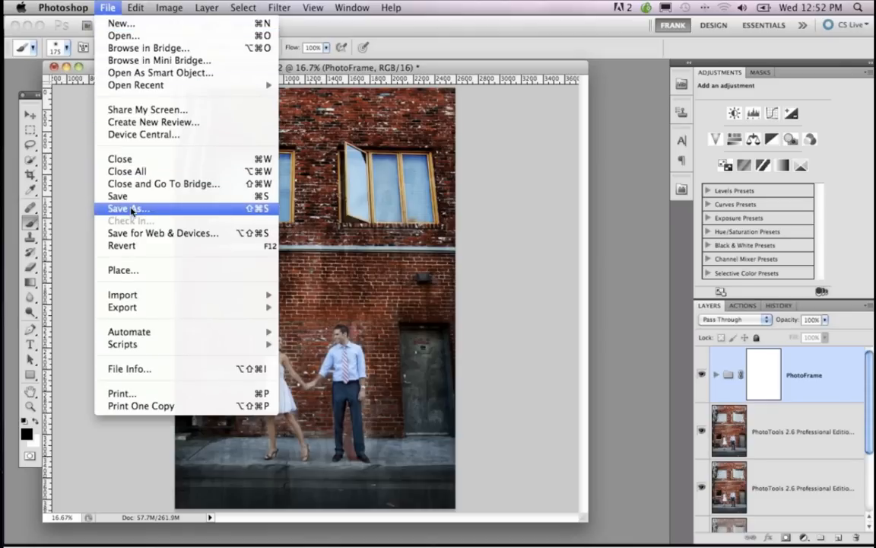
{"action": "left_click", "coordinate": [470, 196]}
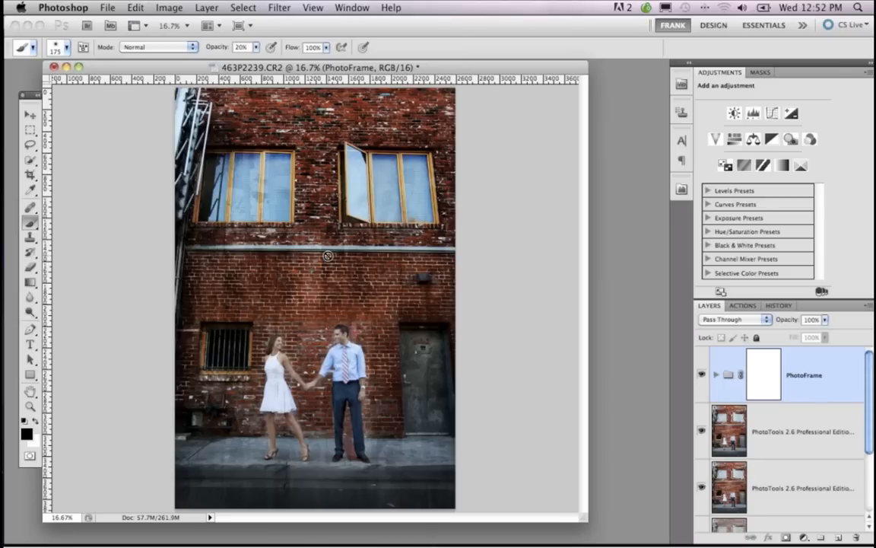
{"action": "scroll", "coordinate": [733, 421], "scroll_direction": "down", "scroll_amount": 3}
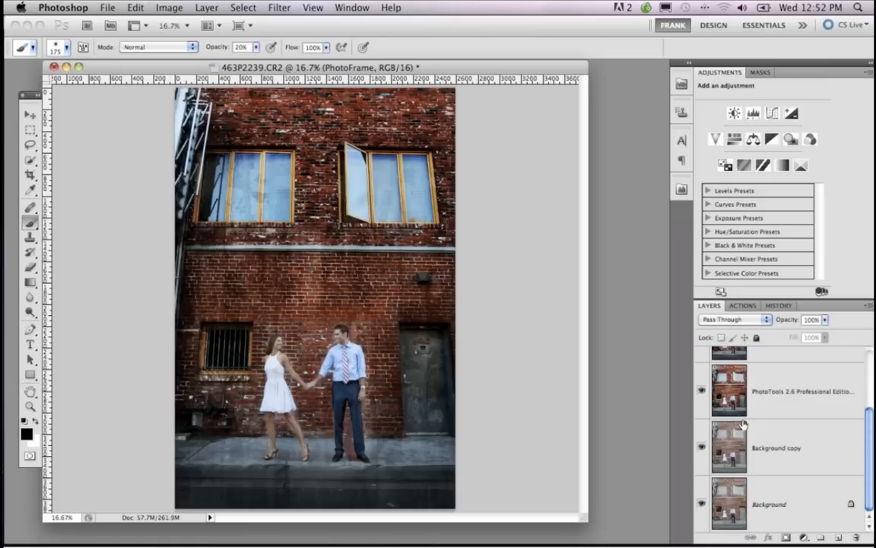
{"action": "scroll", "coordinate": [747, 471], "scroll_direction": "up", "scroll_amount": 3}
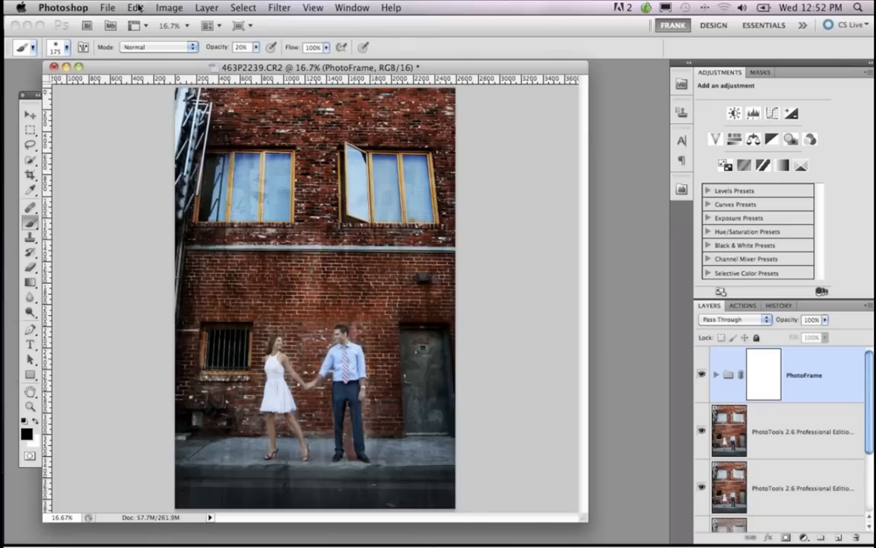
Step: Duplicate the image into a separate document with its layers and move the copy's window below the original
{"action": "left_click", "coordinate": [168, 7]}
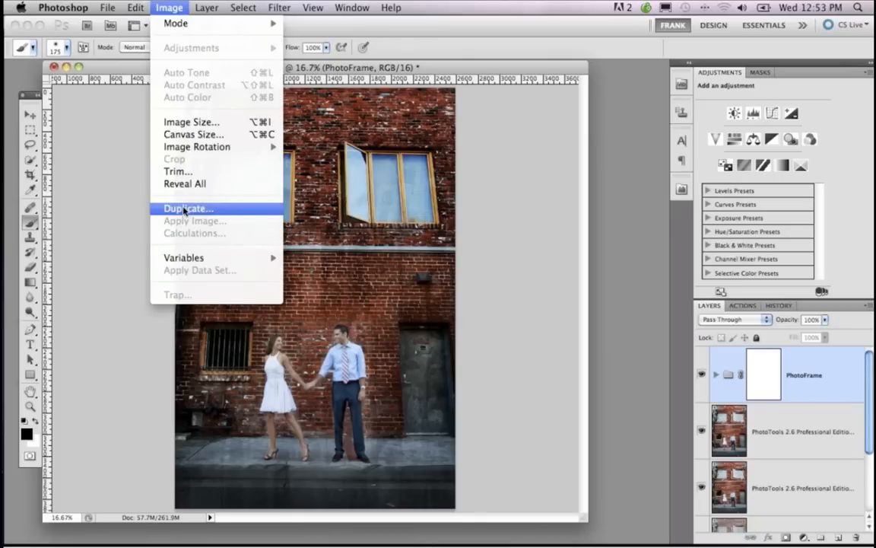
{"action": "left_click", "coordinate": [184, 208]}
{"action": "left_click", "coordinate": [660, 318]}
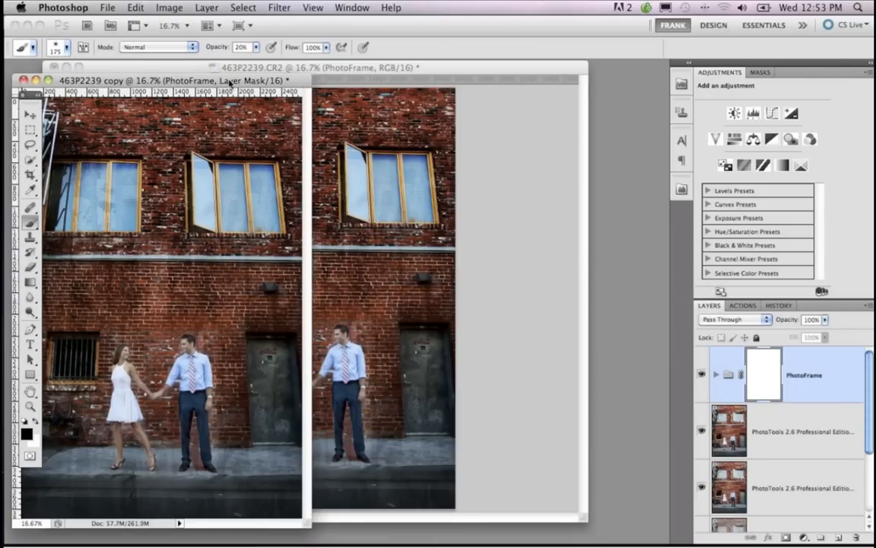
{"action": "left_click_drag", "start_coordinate": [230, 82], "coordinate": [425, 531]}
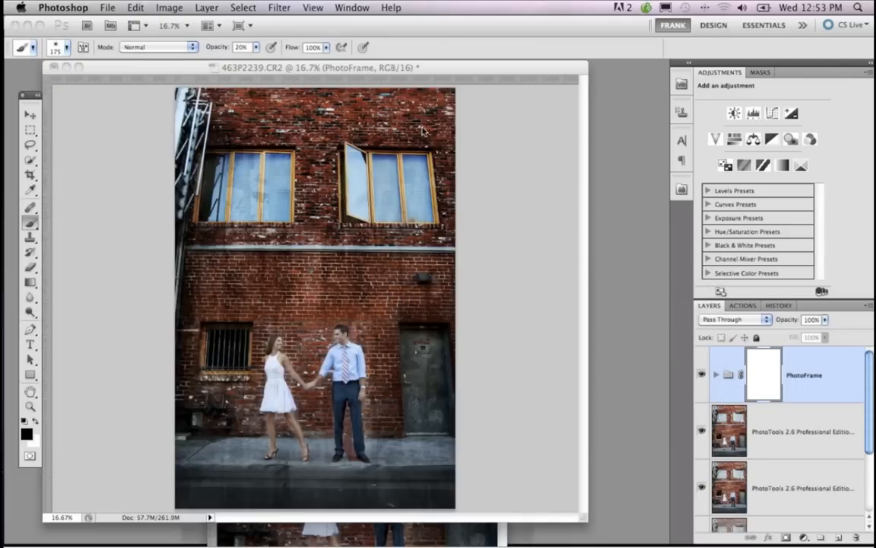
Step: Close the original 463P2239.CR2 document and move the copy's window up so the whole photo is in view
{"action": "left_click", "coordinate": [54, 68]}
{"action": "left_click", "coordinate": [537, 201]}
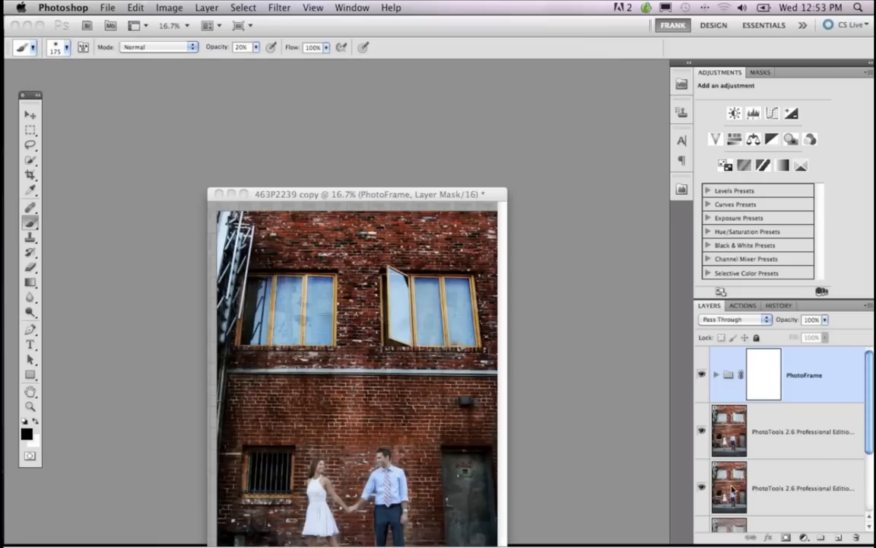
{"action": "left_click", "coordinate": [410, 196]}
{"action": "left_click_drag", "start_coordinate": [411, 142], "coordinate": [411, 57]}
{"action": "left_click", "coordinate": [243, 55]}
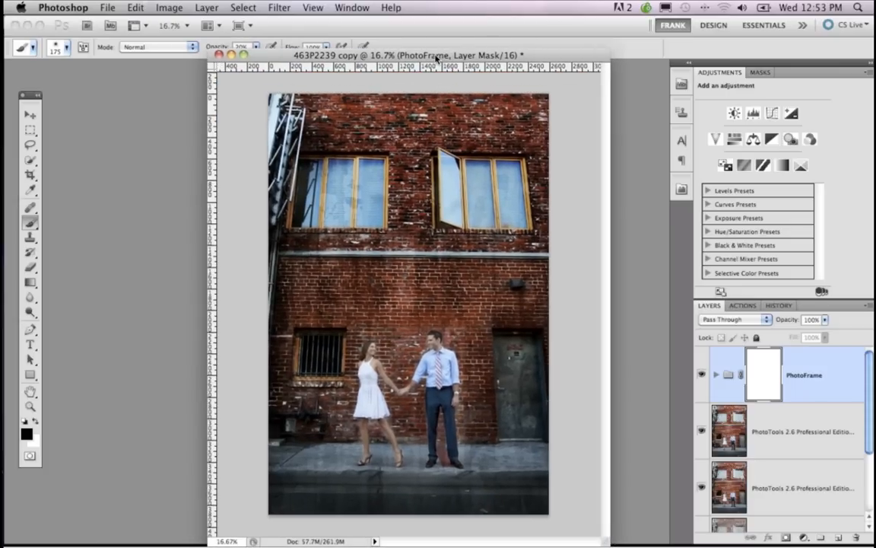
{"action": "left_click_drag", "start_coordinate": [397, 55], "coordinate": [364, 55]}
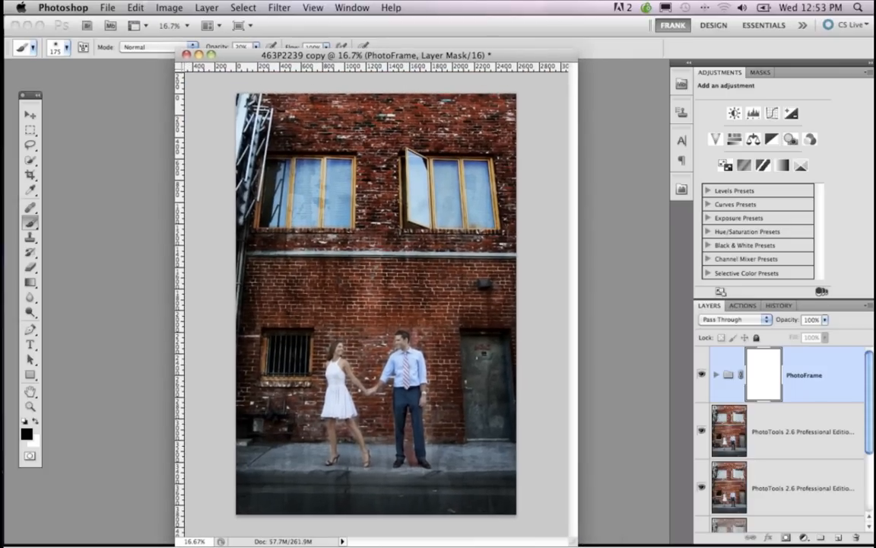
Step: Flatten the copied image and duplicate its Background layer as Background copy
{"action": "left_click", "coordinate": [869, 306]}
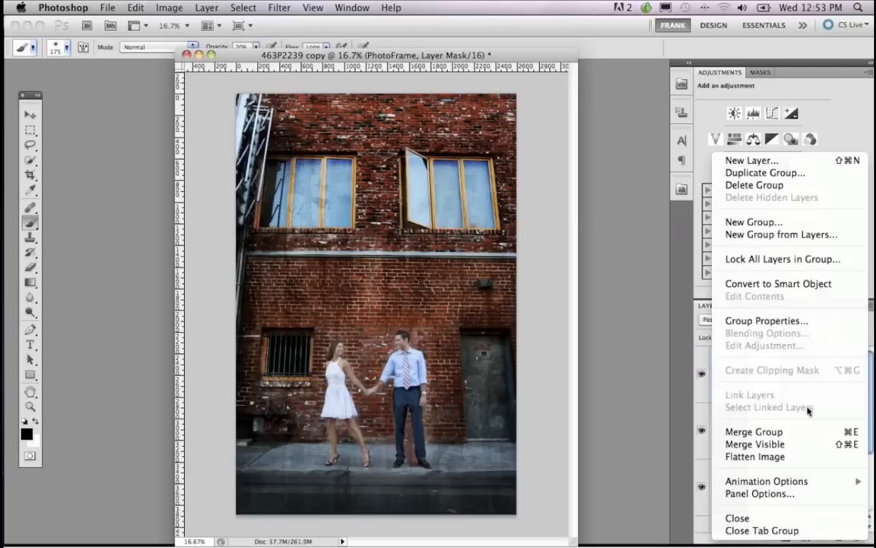
{"action": "left_click", "coordinate": [779, 458]}
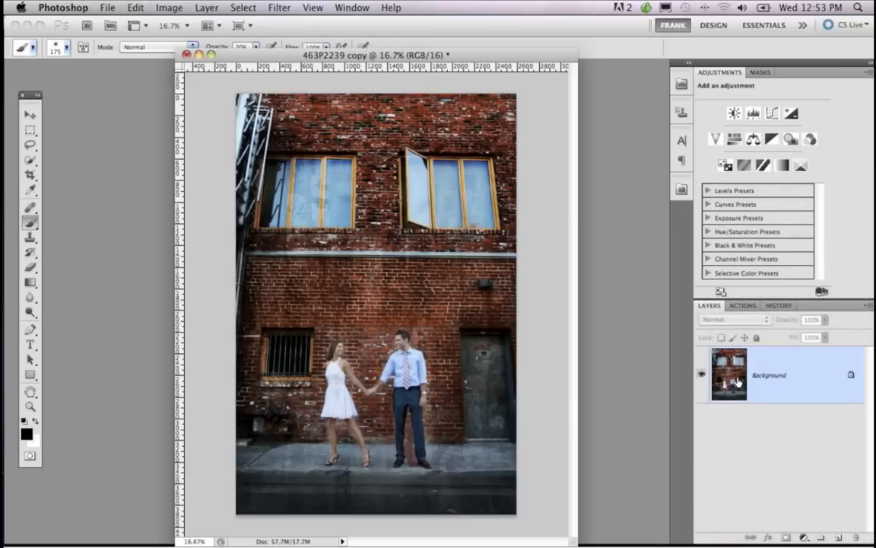
{"action": "key", "text": "ctrl+j"}
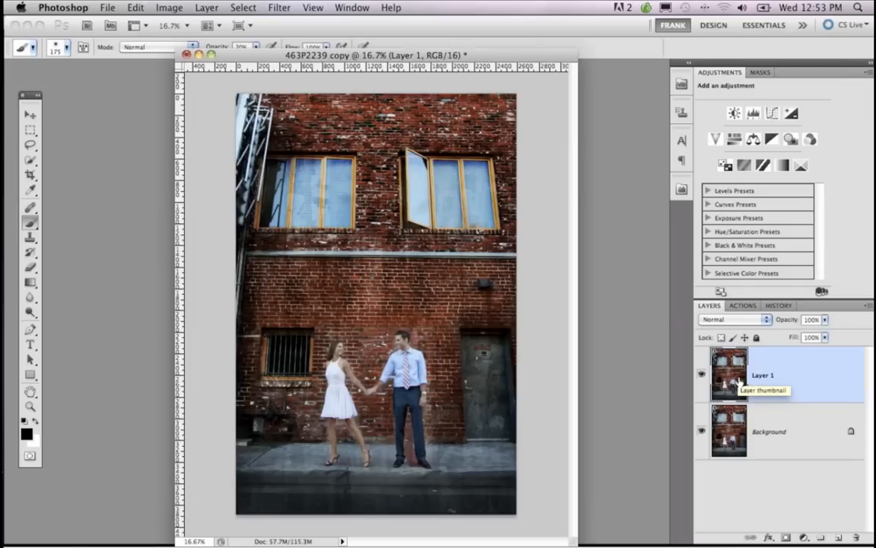
{"action": "key", "text": "ctrl+z"}
{"action": "left_click_drag", "start_coordinate": [739, 382], "coordinate": [838, 536]}
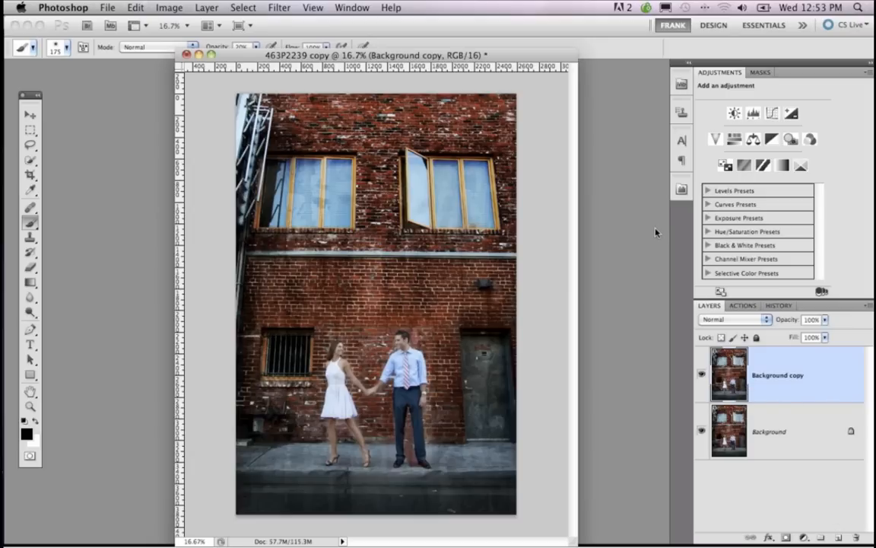
Step: Launch PhotoFrame 4.6, add texture_clouds_01.frm from the Clouds category of Texture Overlays, and apply it to the image
{"action": "left_click", "coordinate": [682, 189]}
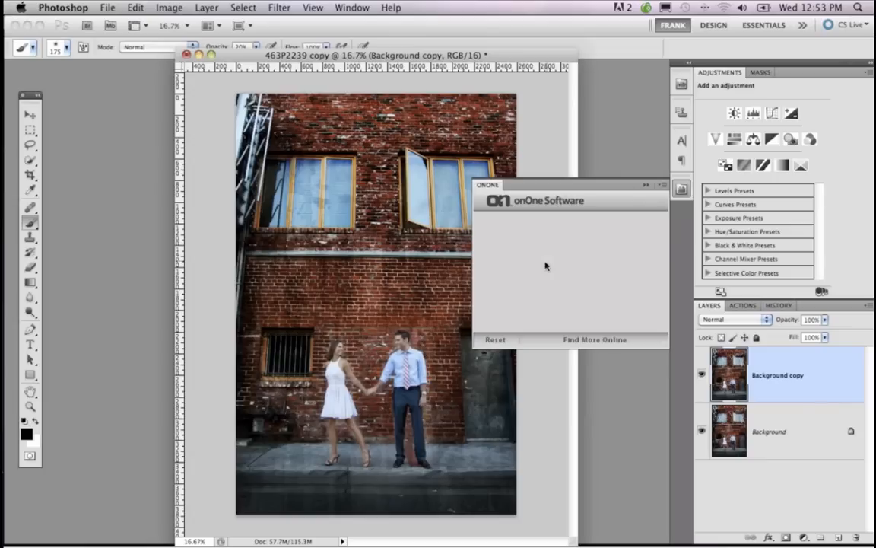
{"action": "left_click", "coordinate": [518, 283]}
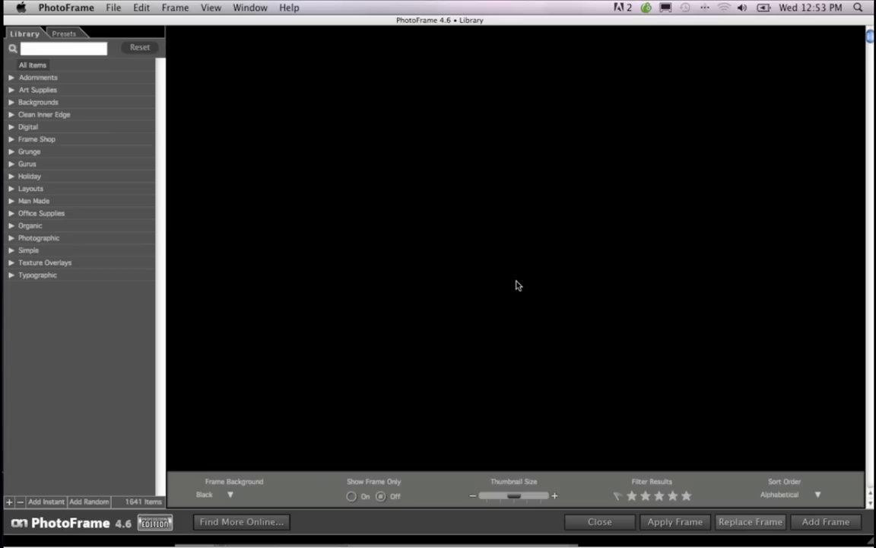
{"action": "left_click", "coordinate": [11, 263]}
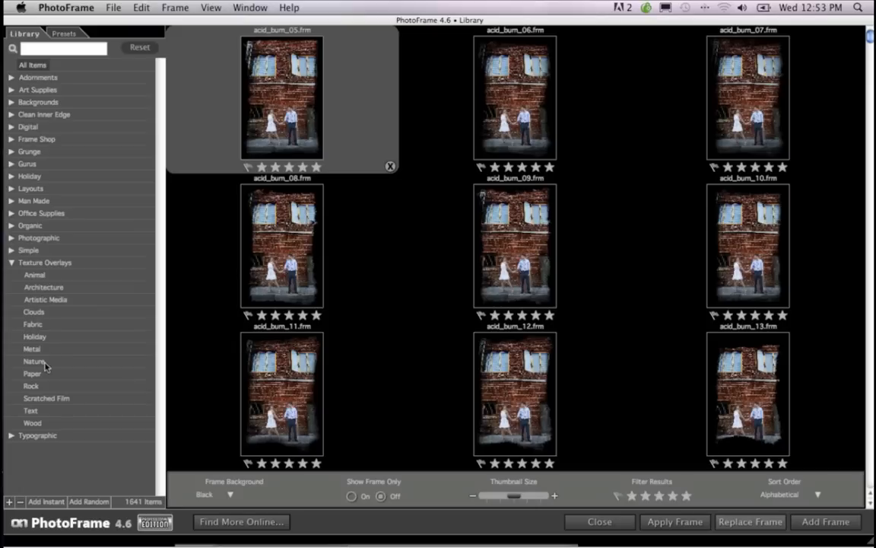
{"action": "left_click", "coordinate": [33, 312]}
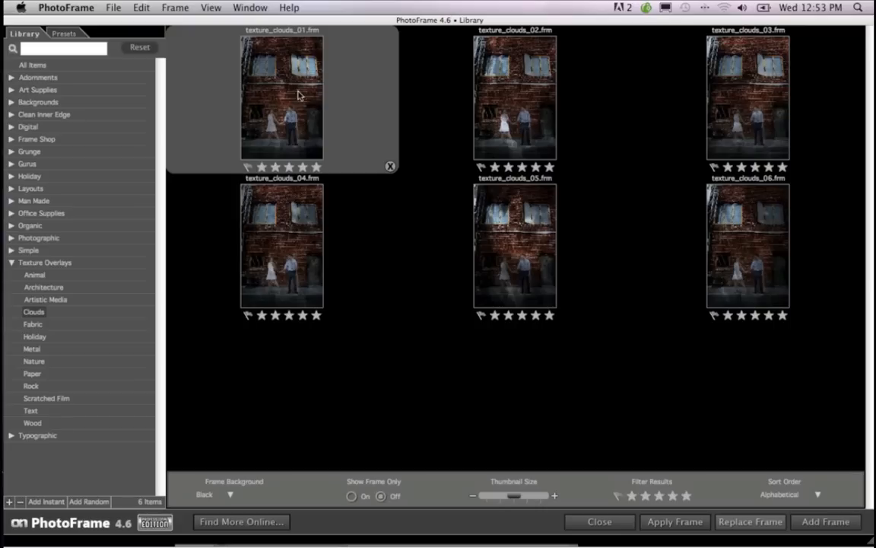
{"action": "left_click", "coordinate": [825, 522]}
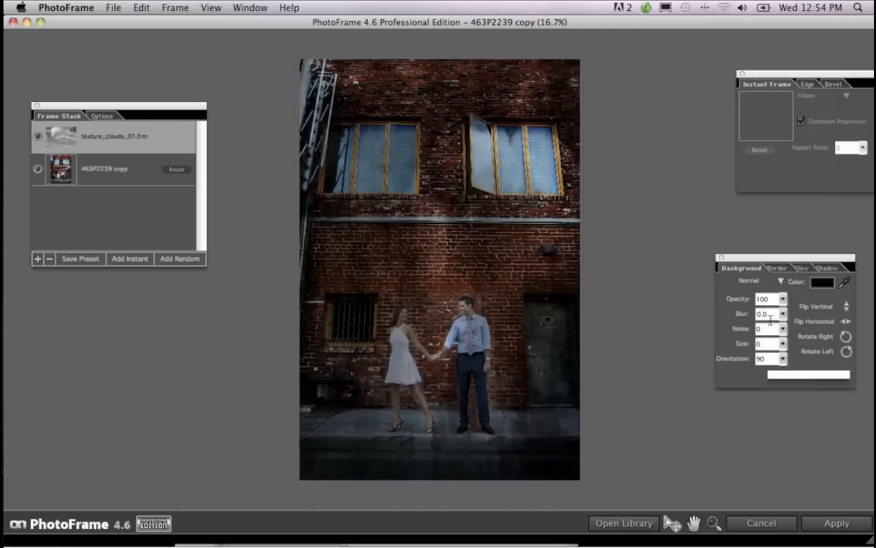
{"action": "left_click", "coordinate": [835, 523]}
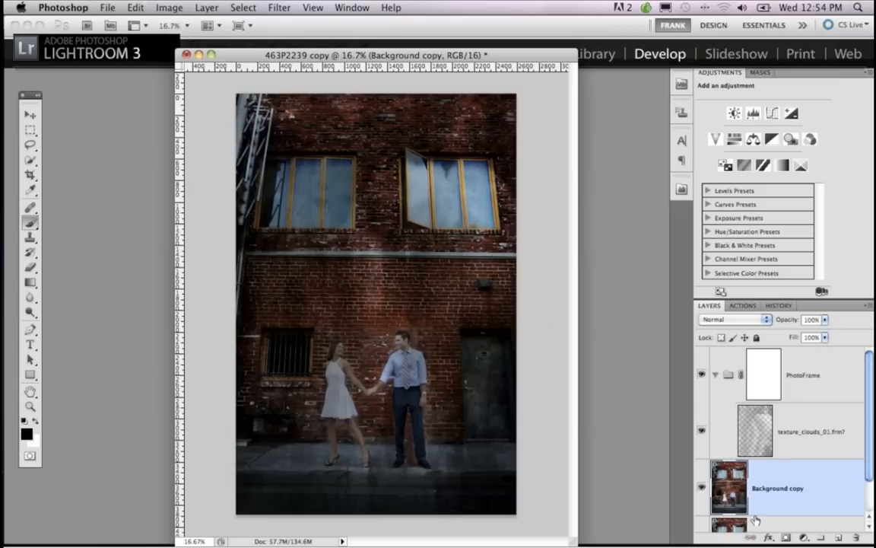
Step: Add a layer mask to the texture_clouds_01 layer inside the PhotoFrame group and try inverting it
{"action": "left_click", "coordinate": [759, 441]}
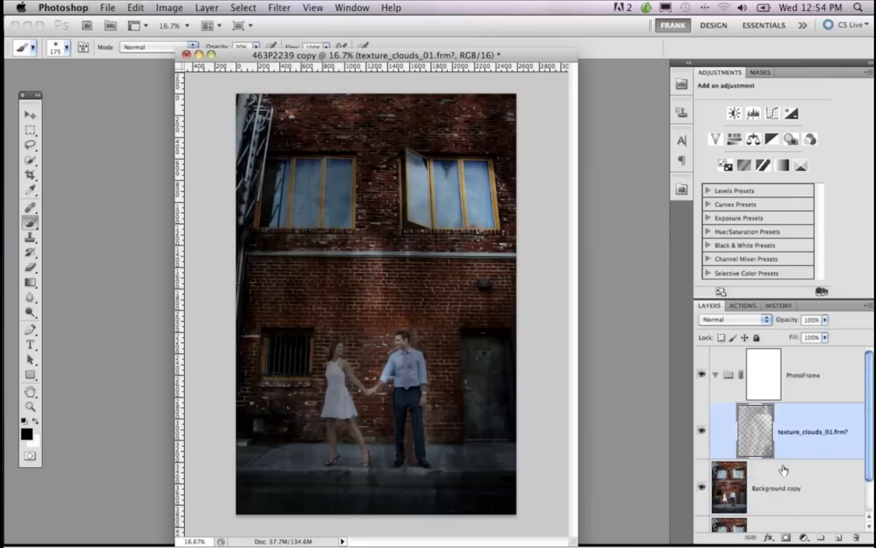
{"action": "left_click", "coordinate": [786, 539]}
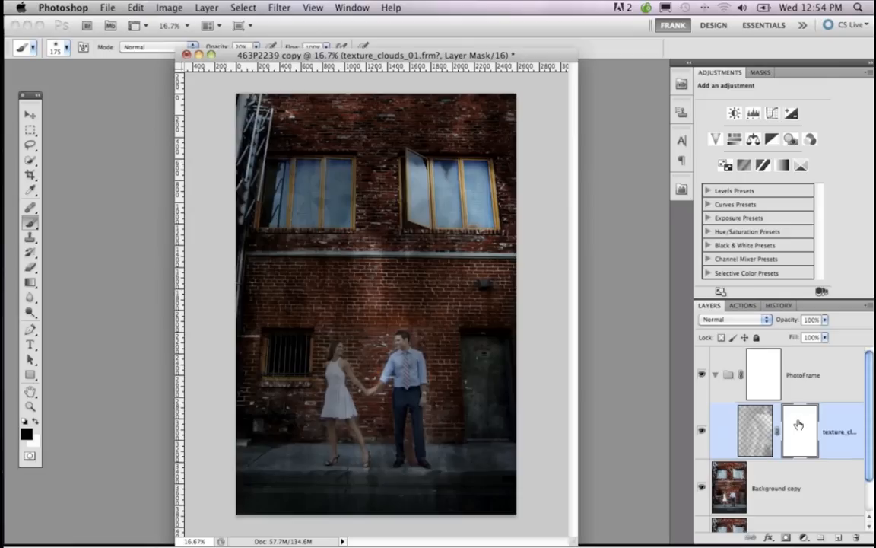
{"action": "key", "text": "super+i"}
{"action": "key", "text": "super+i"}
{"action": "left_click", "coordinate": [245, 8]}
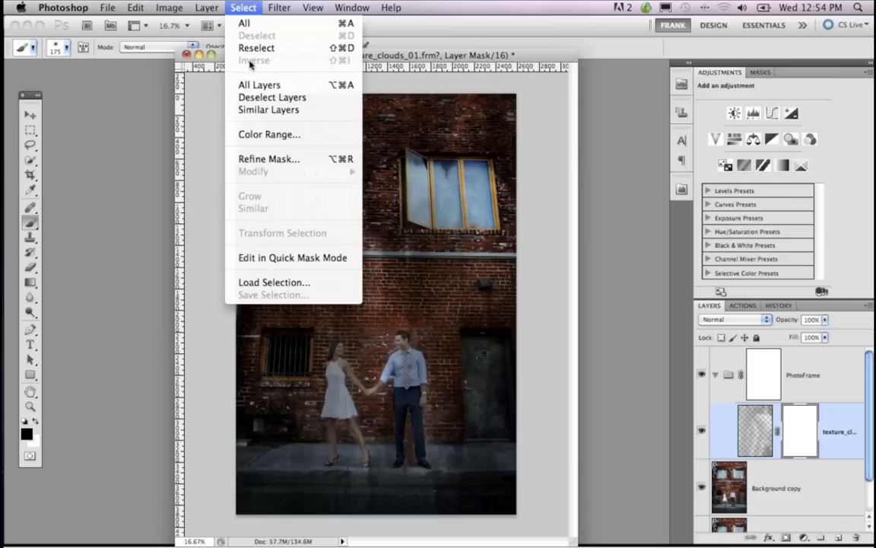
{"action": "left_click", "coordinate": [375, 58]}
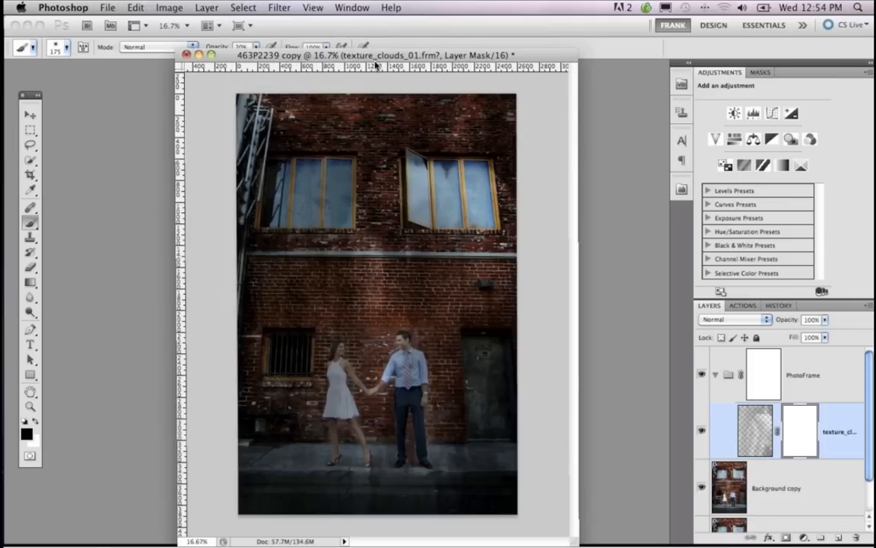
{"action": "double_click", "coordinate": [375, 61]}
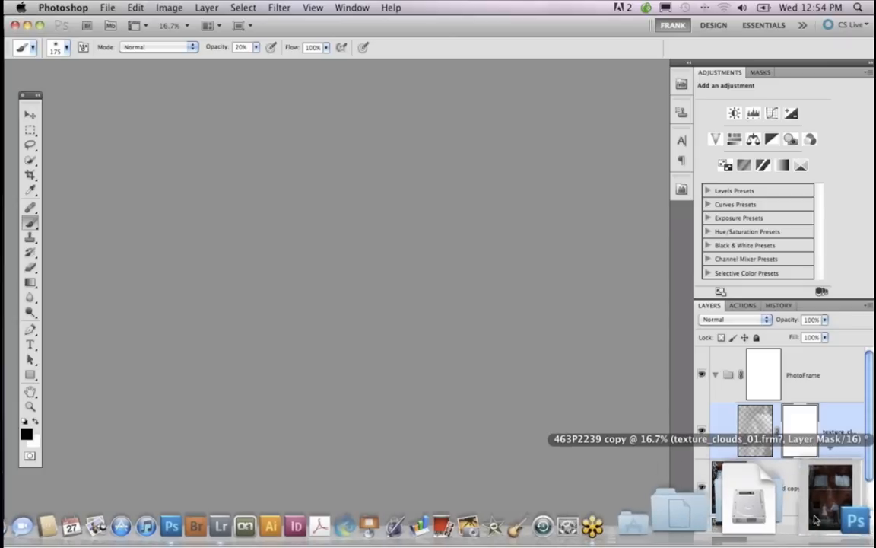
{"action": "left_click", "coordinate": [816, 520]}
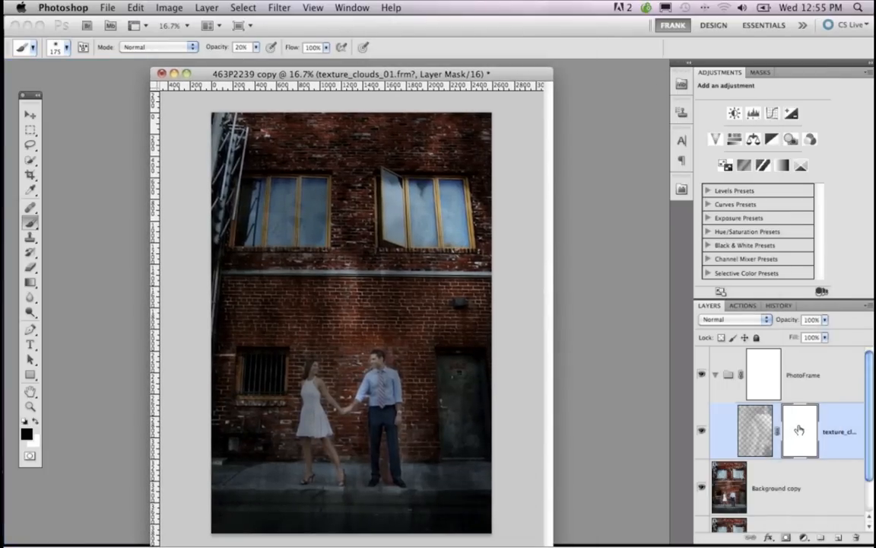
Step: Compare the photo with and without the cloud texture by inverting its layer mask, leaving the mask black
{"action": "key", "text": "super+i"}
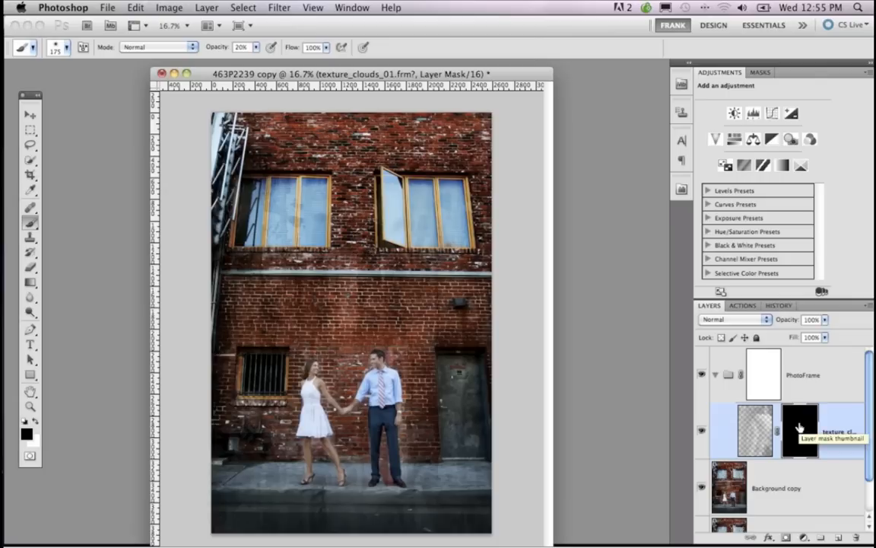
{"action": "key", "text": "super+i"}
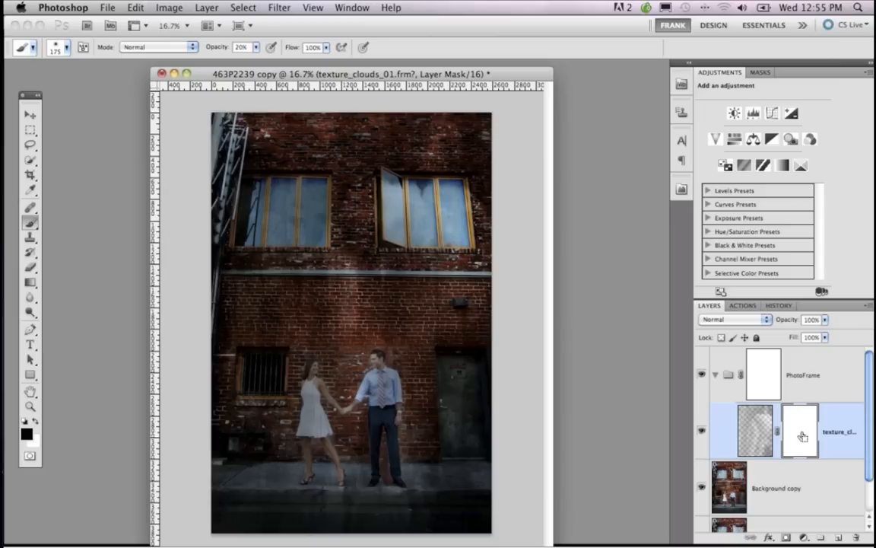
{"action": "key", "text": "super+i"}
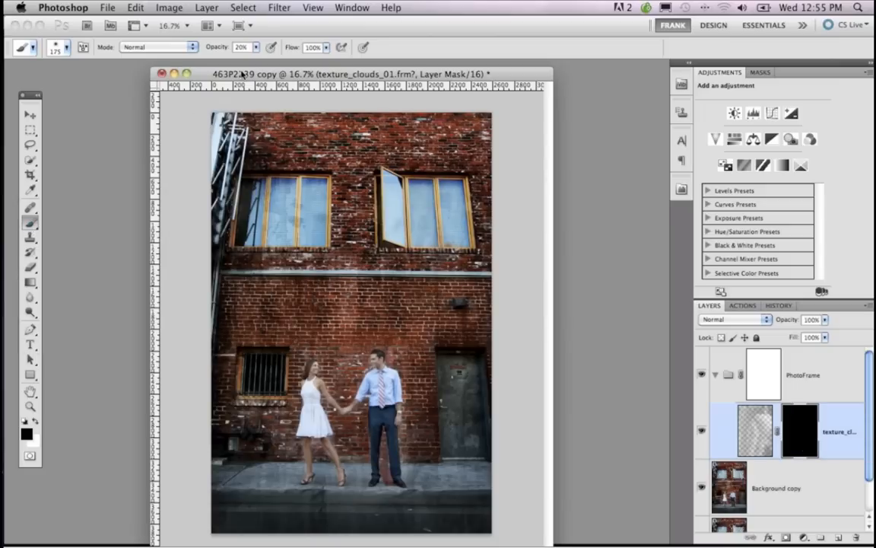
Step: Set the brush opacity to 100% and enlarge the brush to a size of 1200
{"action": "left_click", "coordinate": [256, 48]}
{"action": "left_click_drag", "start_coordinate": [257, 50], "coordinate": [308, 59]}
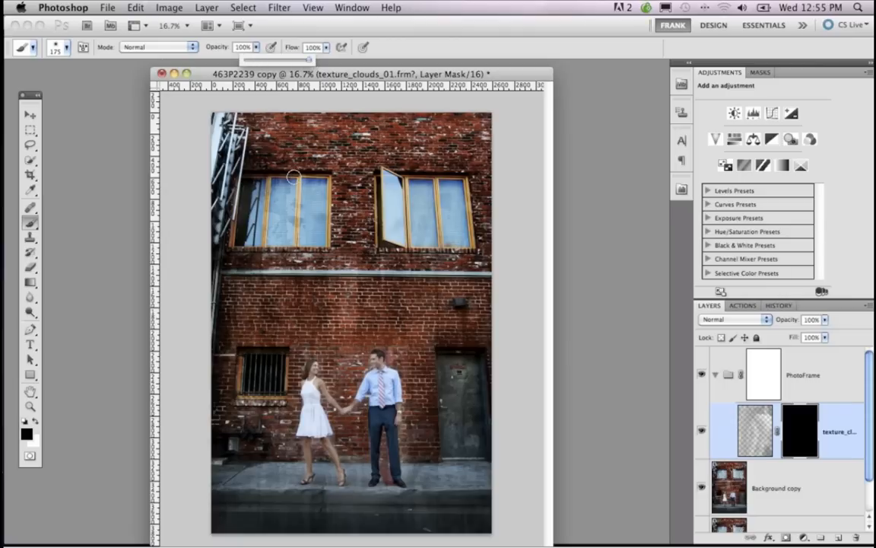
{"action": "key", "text": "bracketright"}
{"action": "key", "text": "bracketright"}
{"action": "key", "text": "bracketright"}
{"action": "key", "text": "bracketright"}
{"action": "key", "text": "bracketright"}
{"action": "key", "text": "bracketright"}
{"action": "key", "text": "bracketright"}
{"action": "key", "text": "bracketright"}
{"action": "key", "text": "bracketright"}
{"action": "key", "text": "bracketright"}
{"action": "key", "text": "bracketright"}
{"action": "key", "text": "bracketright"}
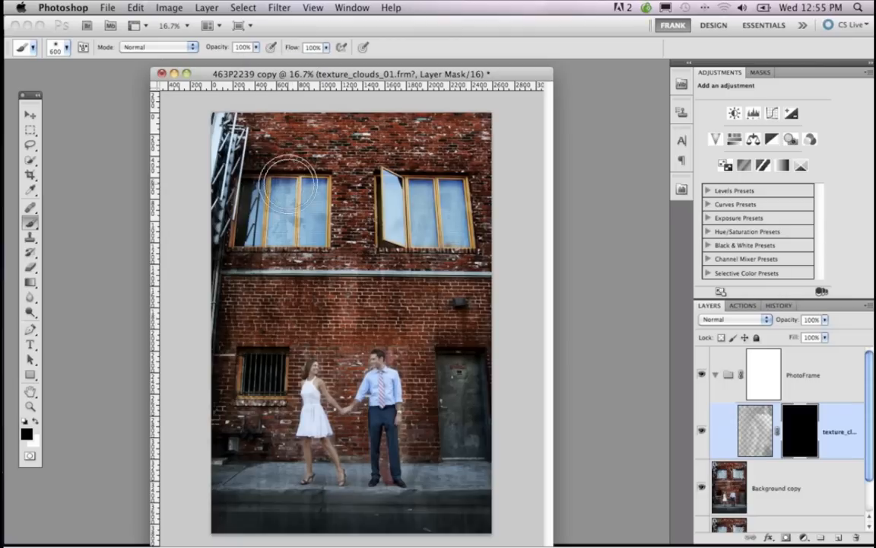
{"action": "key", "text": "bracketright"}
{"action": "key", "text": "bracketright"}
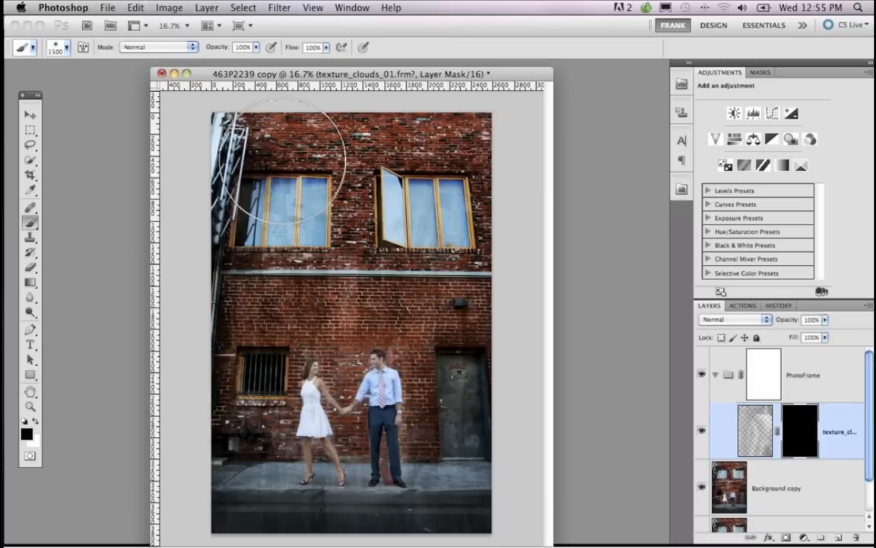
{"action": "key", "text": "bracketleft"}
{"action": "key", "text": "bracketleft"}
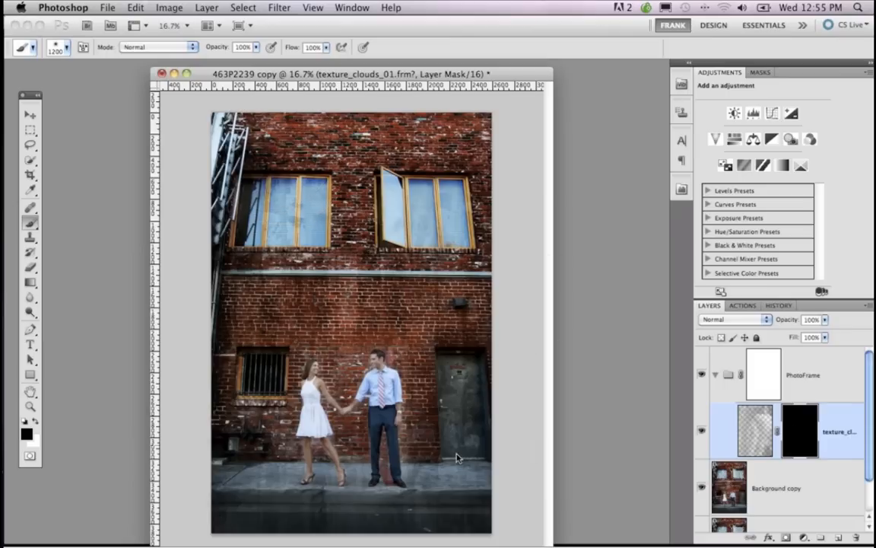
Step: Paint with white on the cloud texture's mask over the upper wall, windows and a photo corner, reducing the brush size to 600
{"action": "left_click", "coordinate": [35, 421]}
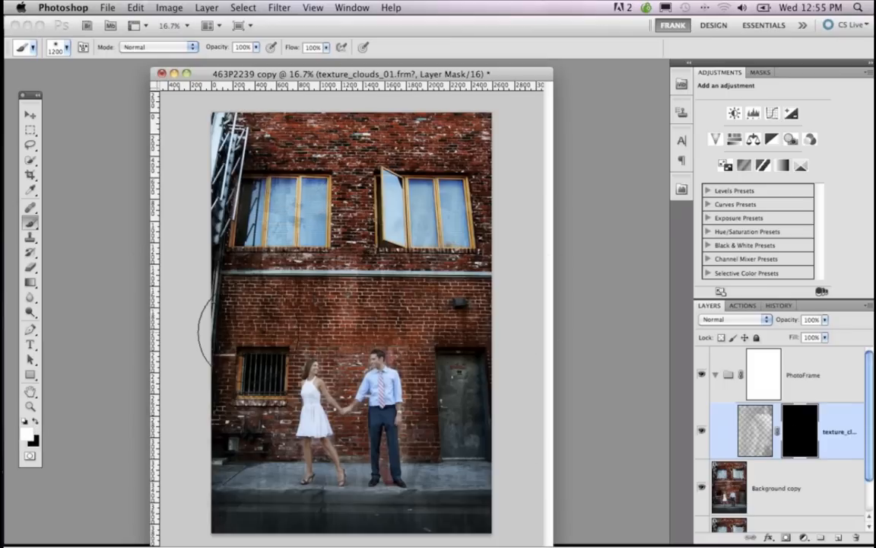
{"action": "mouse_move", "coordinate": [499, 137]}
{"action": "left_mouse_down"}
{"action": "mouse_move", "coordinate": [313, 146]}
{"action": "mouse_move", "coordinate": [350, 238]}
{"action": "mouse_move", "coordinate": [285, 294]}
{"action": "mouse_move", "coordinate": [314, 304]}
{"action": "left_mouse_up"}
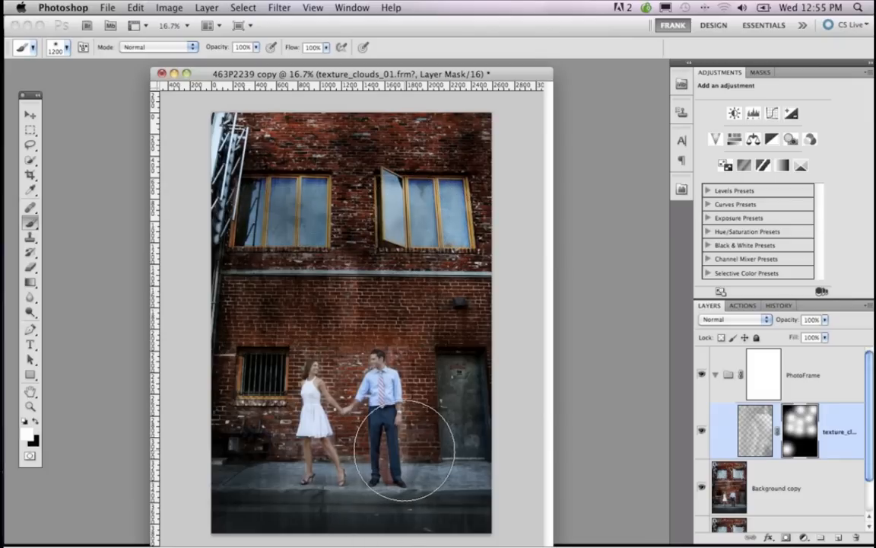
{"action": "key", "text": "bracketleft"}
{"action": "key", "text": "bracketleft"}
{"action": "key", "text": "bracketleft"}
{"action": "key", "text": "bracketleft"}
{"action": "key", "text": "bracketleft"}
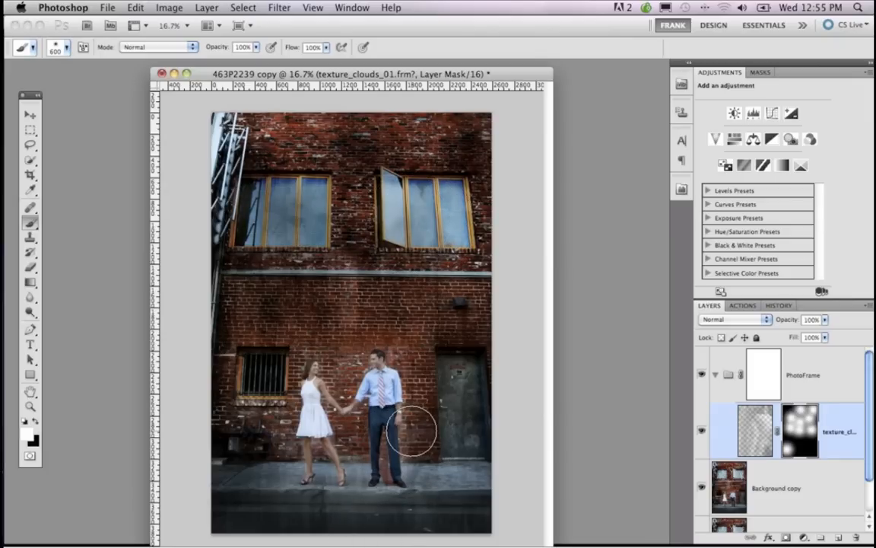
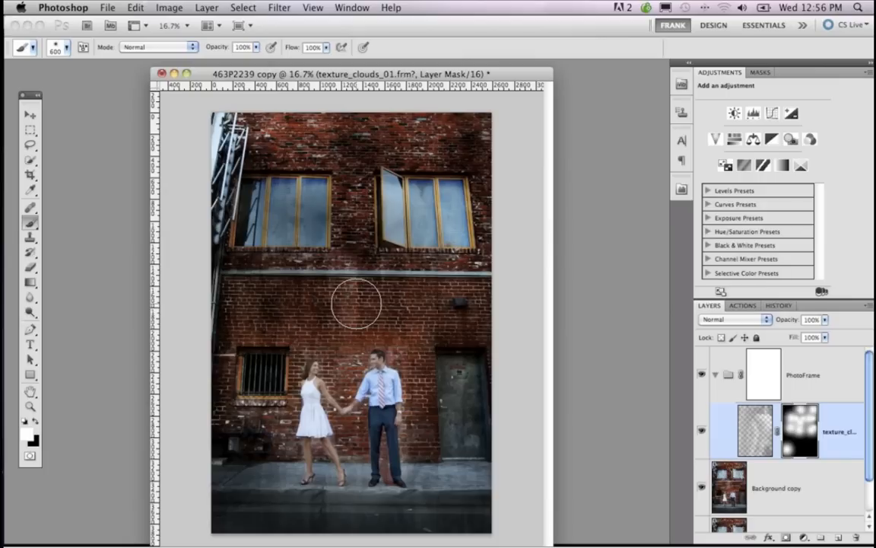
Step: With the PhotoFrame group's mask selected, open PhotoFrame 4.6 and view the Clouds texture overlays, highlighting texture_clouds_04
{"action": "left_click", "coordinate": [768, 389]}
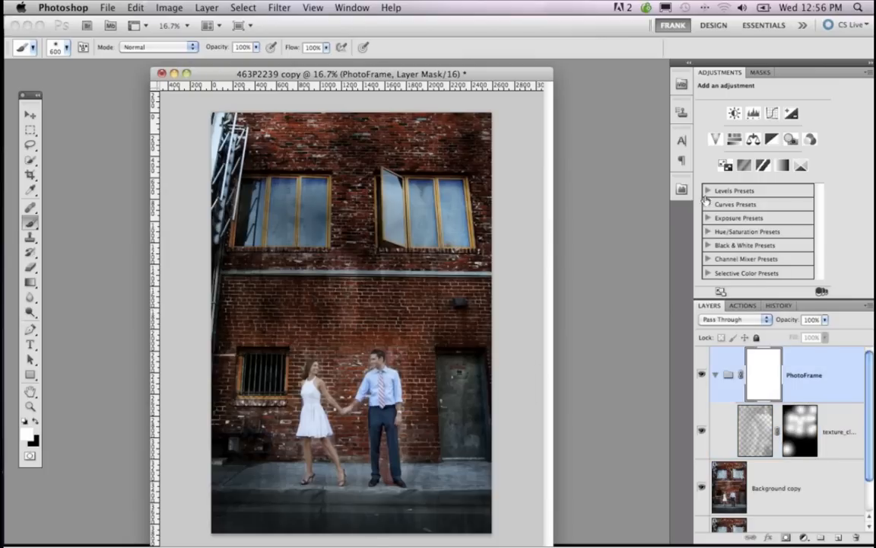
{"action": "left_click", "coordinate": [682, 189]}
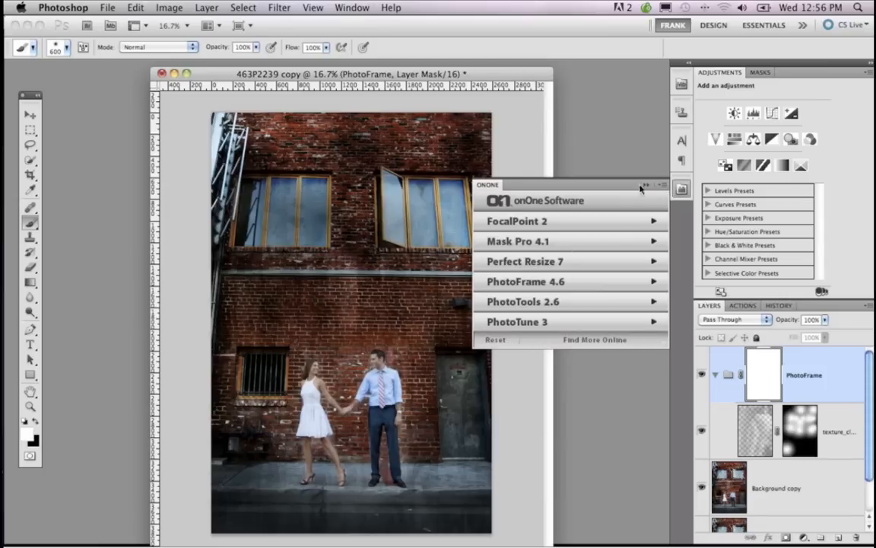
{"action": "left_click", "coordinate": [520, 283]}
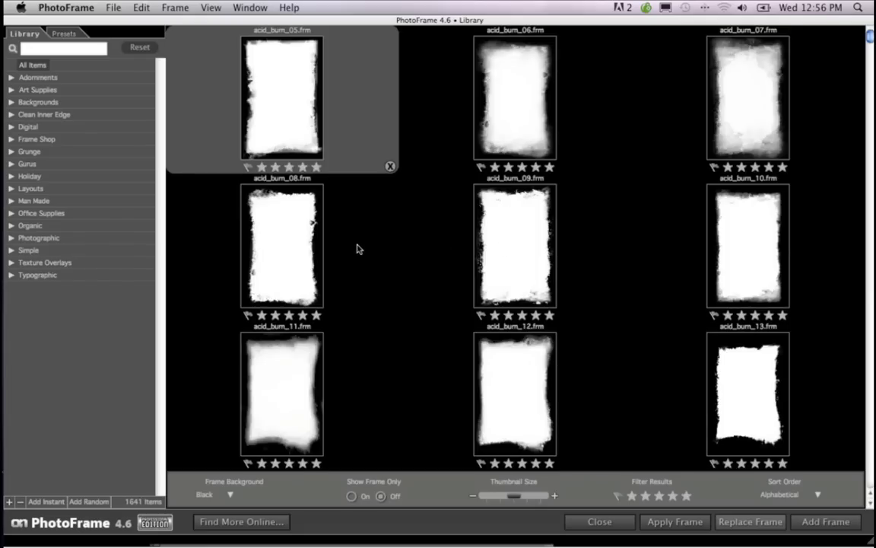
{"action": "left_click", "coordinate": [11, 262]}
{"action": "left_click", "coordinate": [34, 312]}
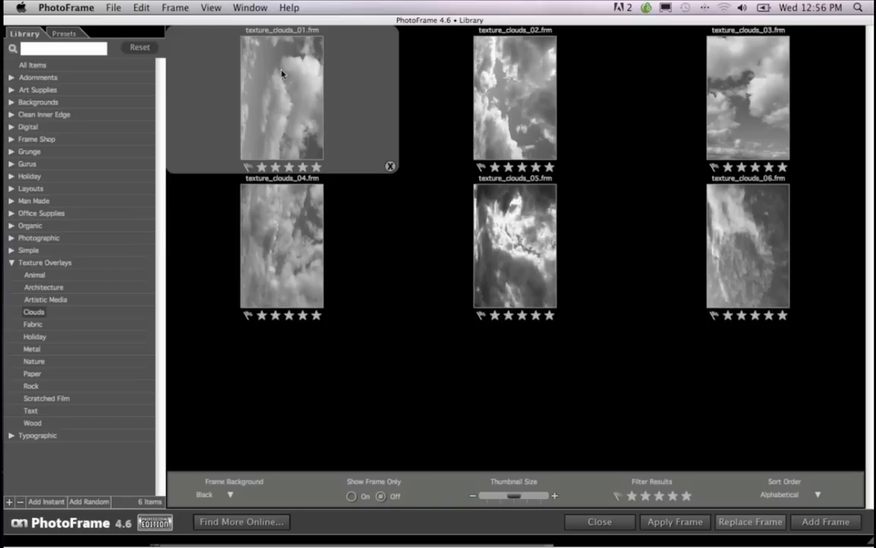
{"action": "left_click", "coordinate": [289, 240]}
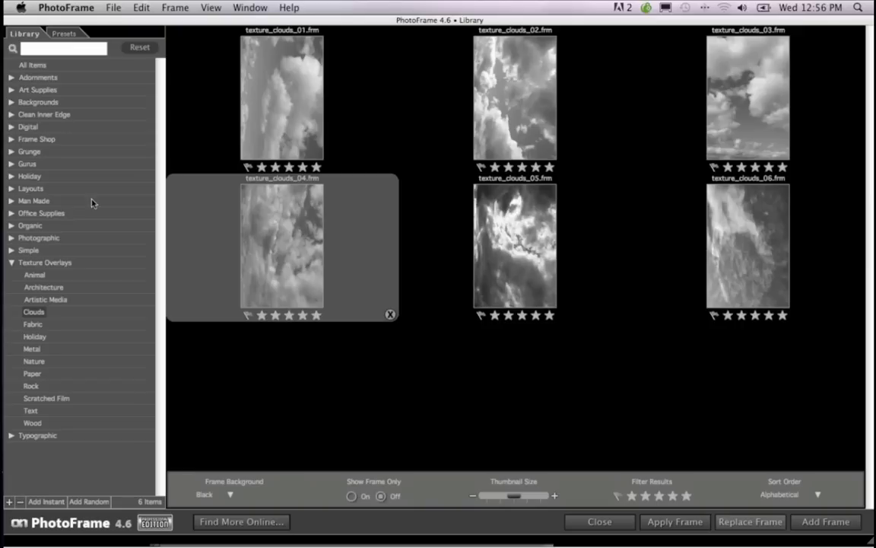
Step: Compare the Clouds backgrounds with the Clouds texture overlays in the library, and close PhotoFrame without adding a frame
{"action": "left_click", "coordinate": [13, 103]}
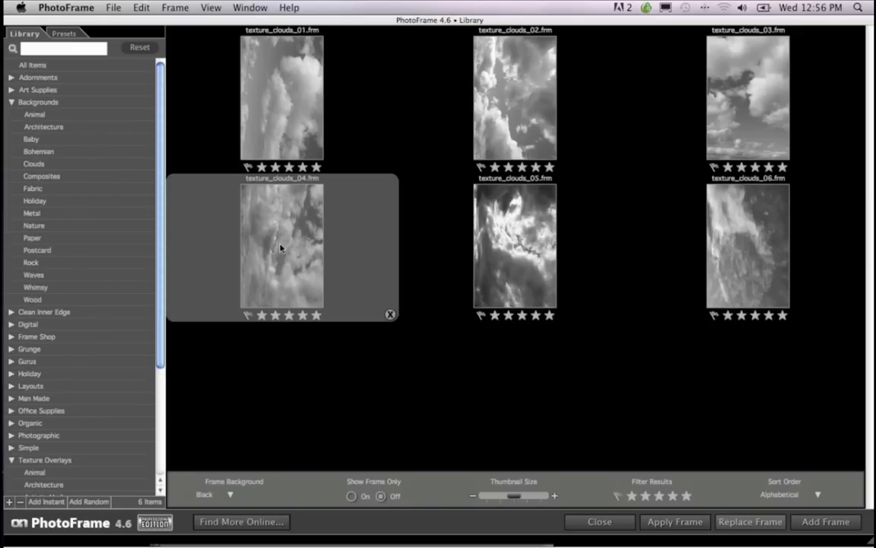
{"action": "left_click", "coordinate": [36, 162]}
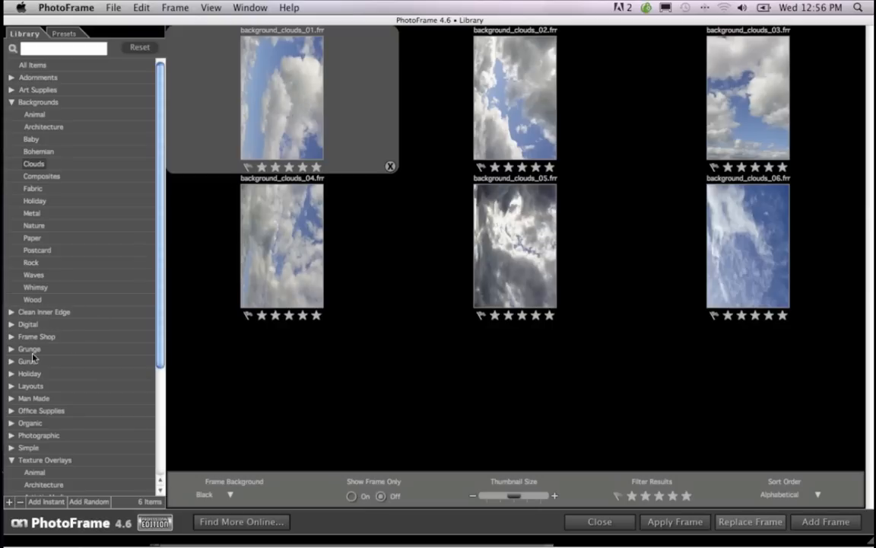
{"action": "scroll", "coordinate": [34, 381], "scroll_direction": "down", "scroll_amount": 4}
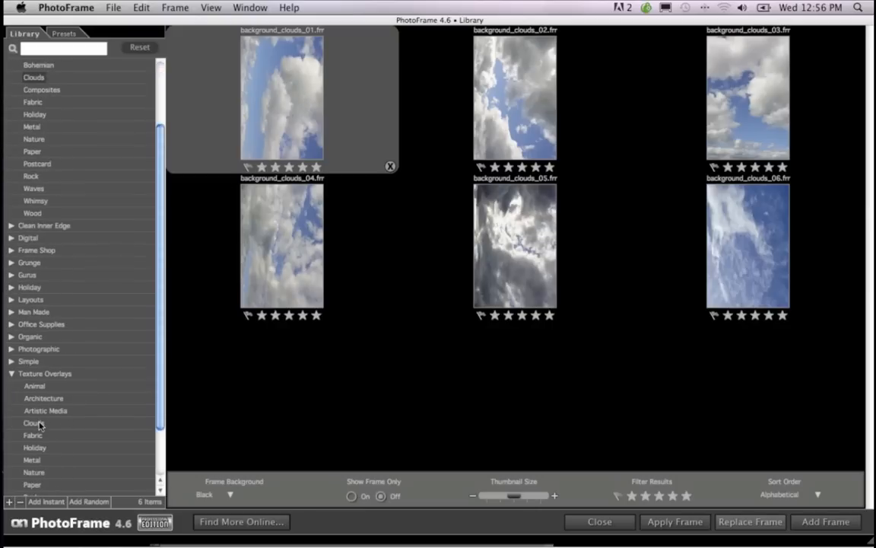
{"action": "left_click", "coordinate": [35, 423]}
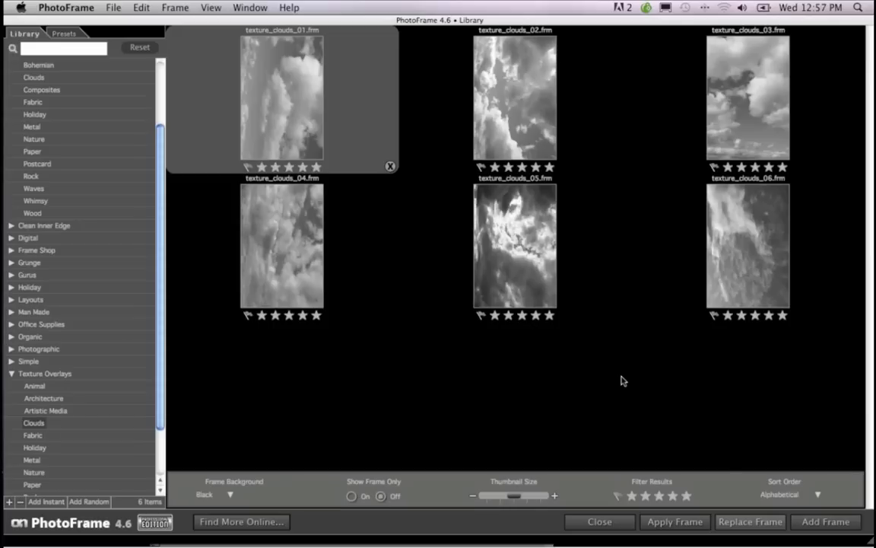
{"action": "left_click", "coordinate": [625, 522]}
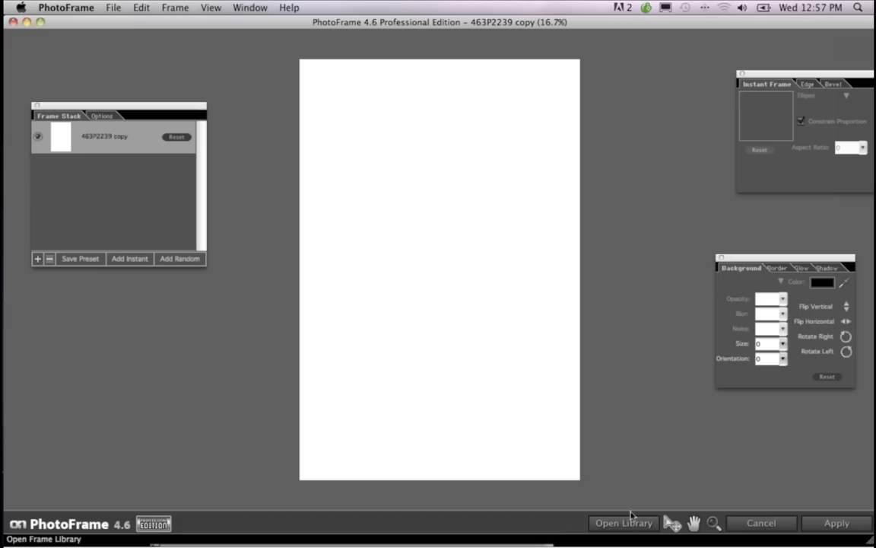
{"action": "left_click", "coordinate": [752, 523]}
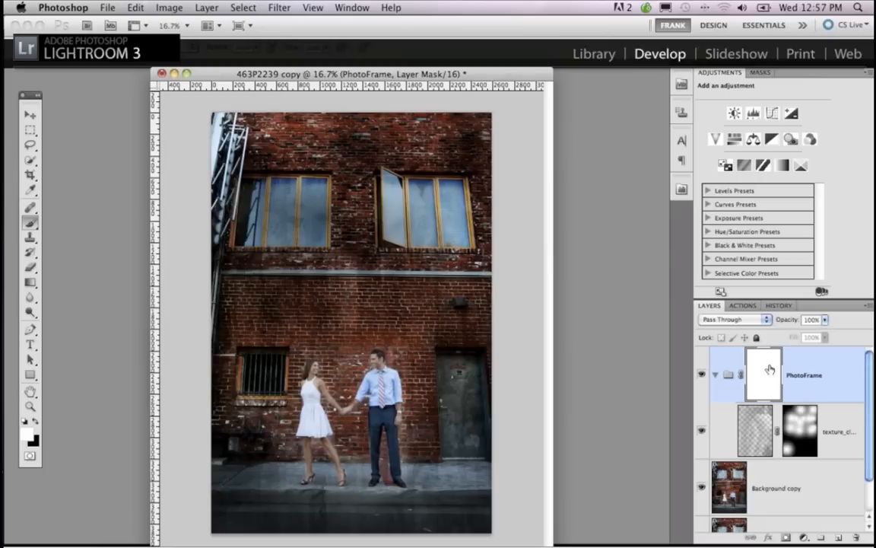
Step: Browse today's files and the Desktop's OnOne folder for an image, and leave the file browser without opening anything
{"action": "scroll", "coordinate": [697, 335], "scroll_direction": "down", "scroll_amount": 2}
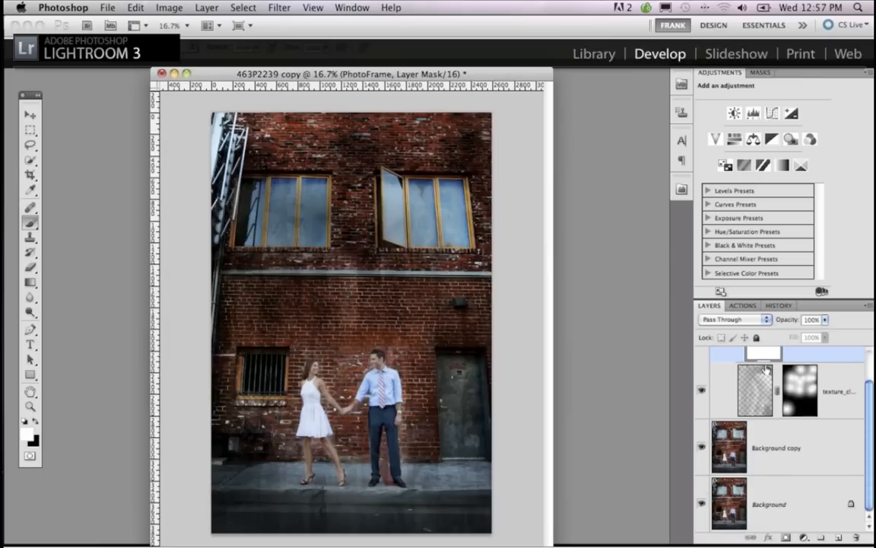
{"action": "left_click", "coordinate": [107, 8]}
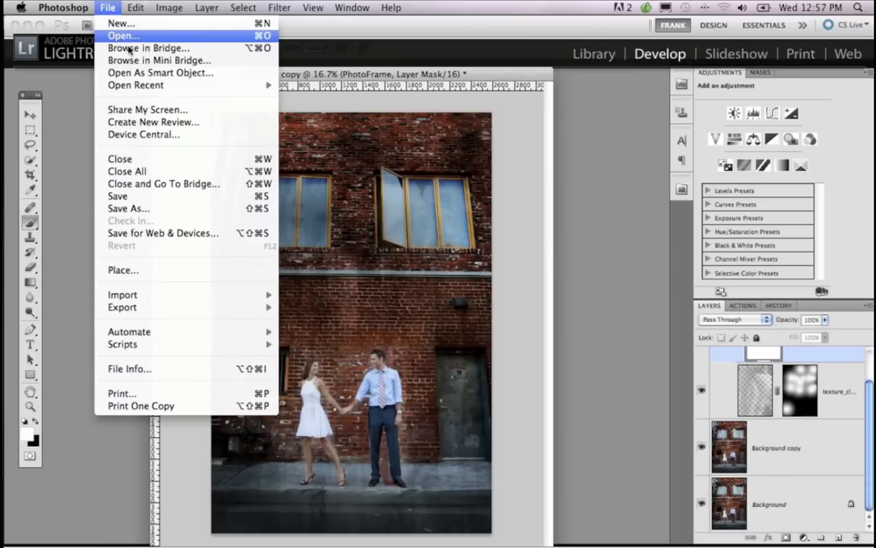
{"action": "left_click", "coordinate": [123, 35]}
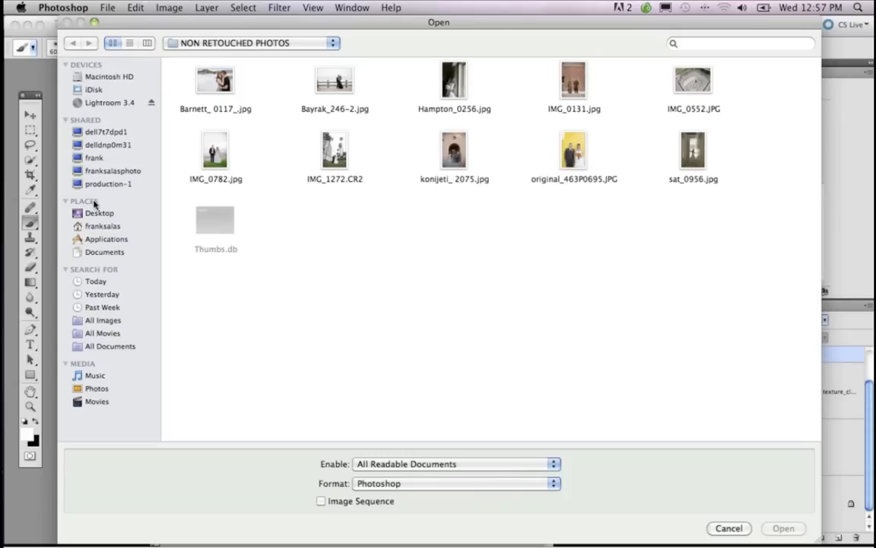
{"action": "left_click", "coordinate": [99, 282]}
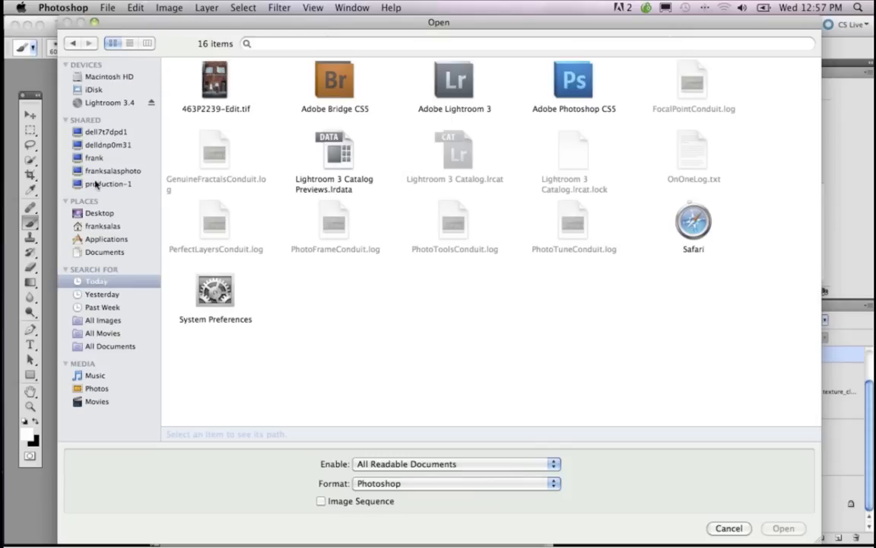
{"action": "left_click", "coordinate": [99, 213]}
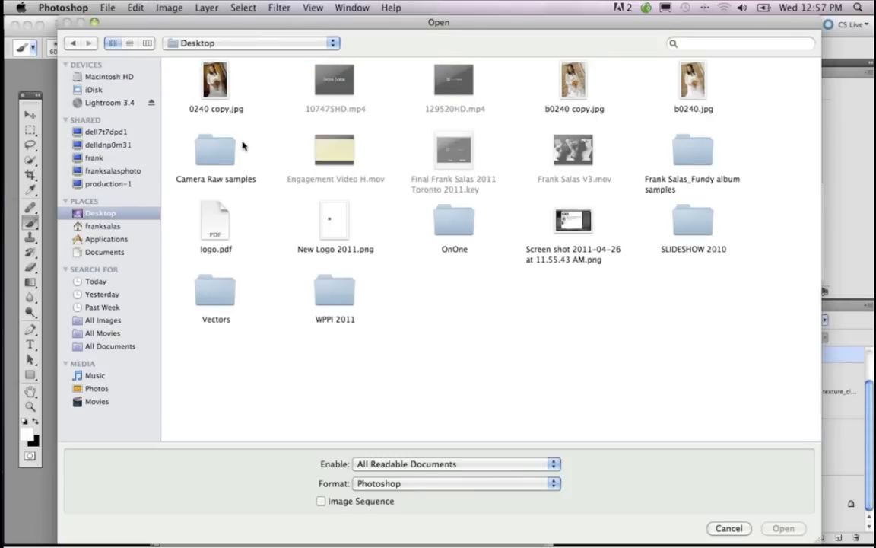
{"action": "left_click", "coordinate": [446, 236]}
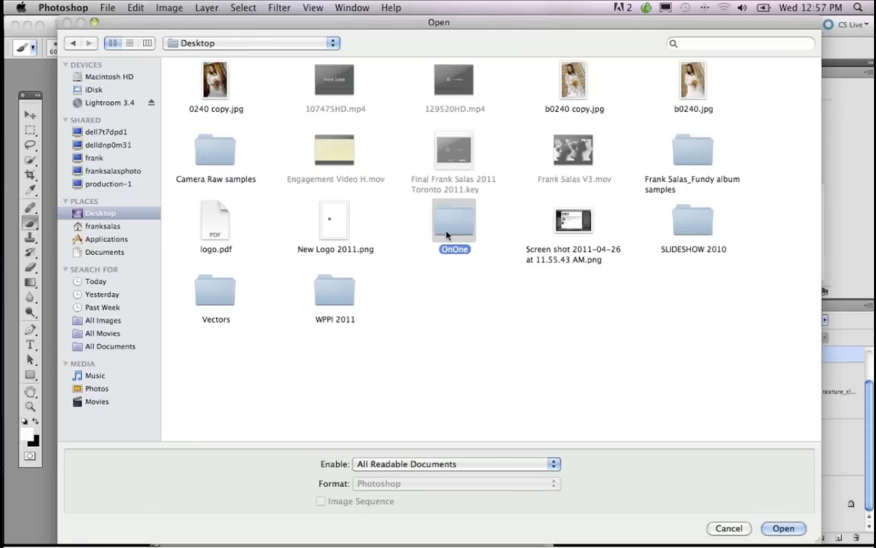
{"action": "double_click", "coordinate": [446, 235]}
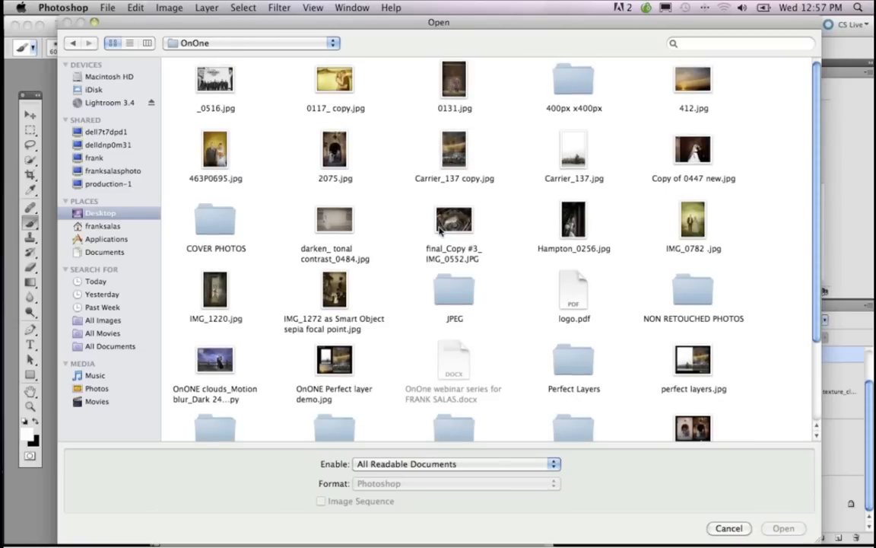
{"action": "scroll", "coordinate": [440, 232], "scroll_direction": "down", "scroll_amount": 3}
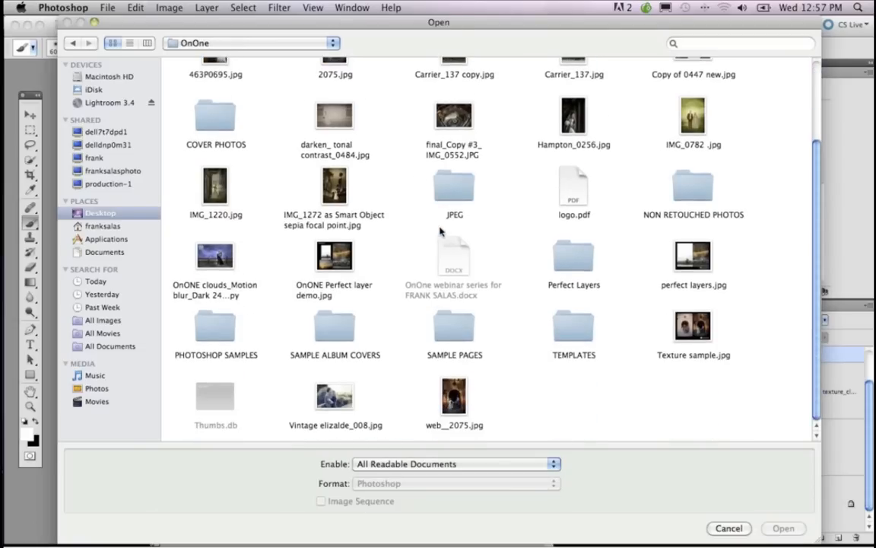
{"action": "scroll", "coordinate": [439, 236], "scroll_direction": "up", "scroll_amount": 3}
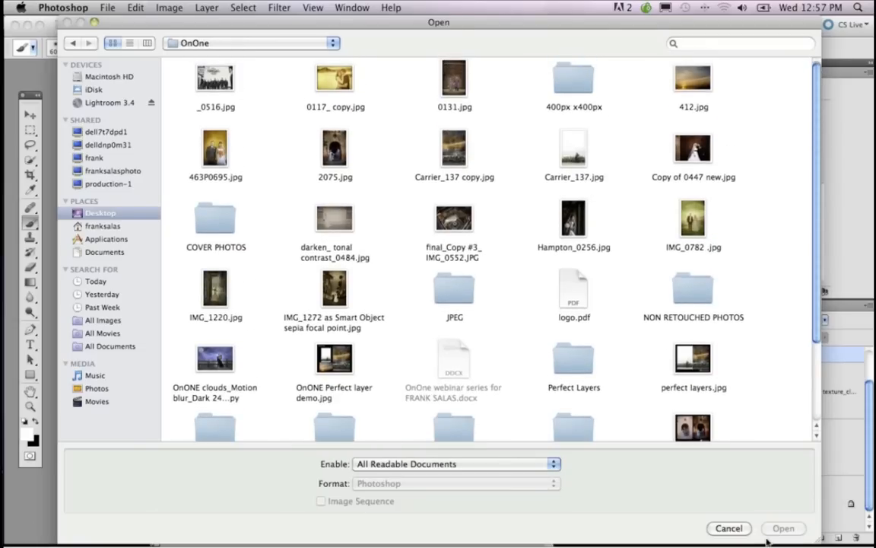
{"action": "left_click", "coordinate": [729, 529]}
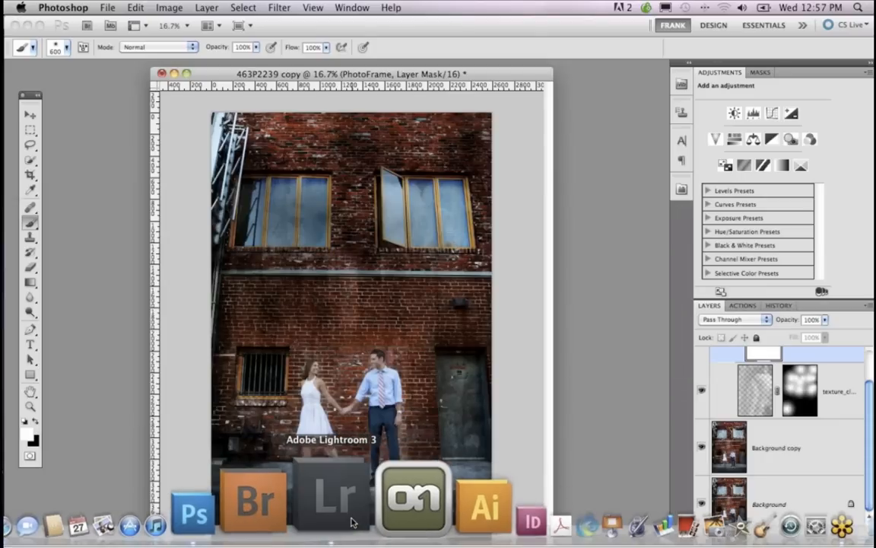
Step: Switch to Lightroom and compare the edited and original brick-wall photos side by side with the Navigator panel hidden
{"action": "left_click", "coordinate": [352, 522]}
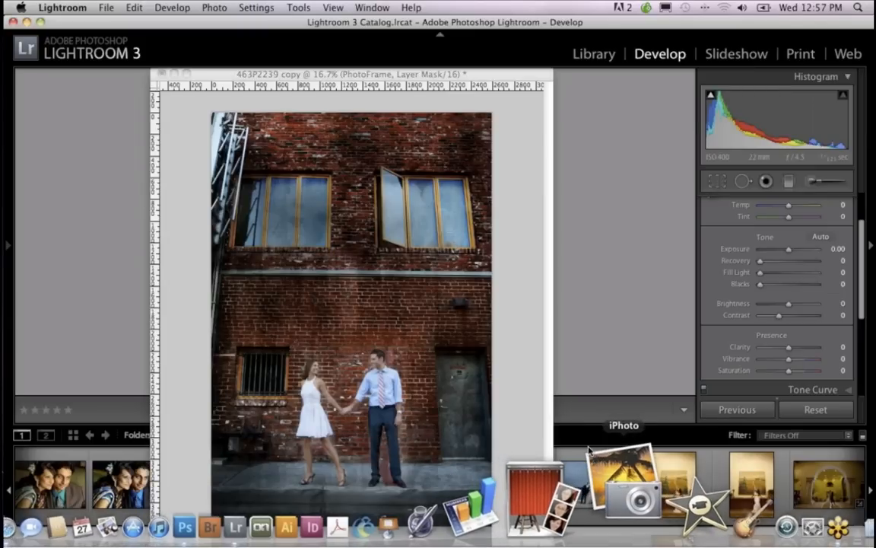
{"action": "left_click", "coordinate": [590, 453]}
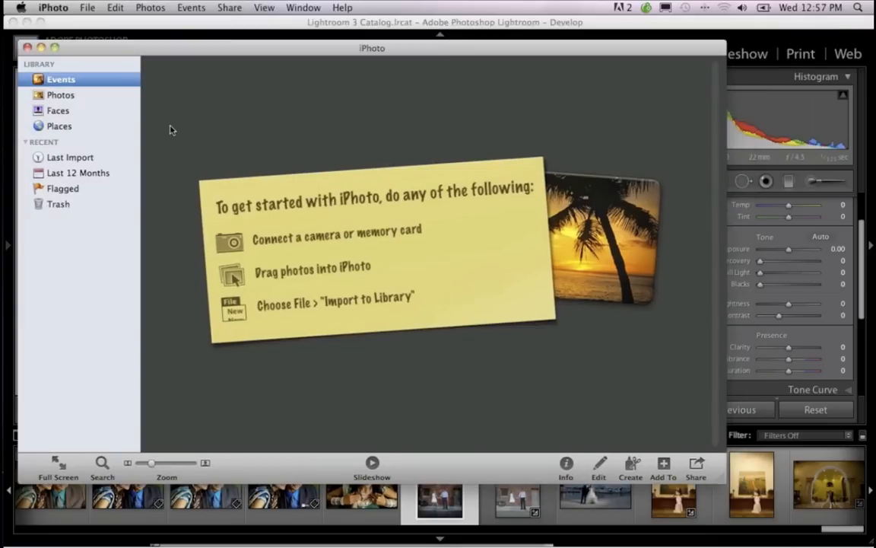
{"action": "key", "text": "super+q"}
{"action": "left_click", "coordinate": [502, 464]}
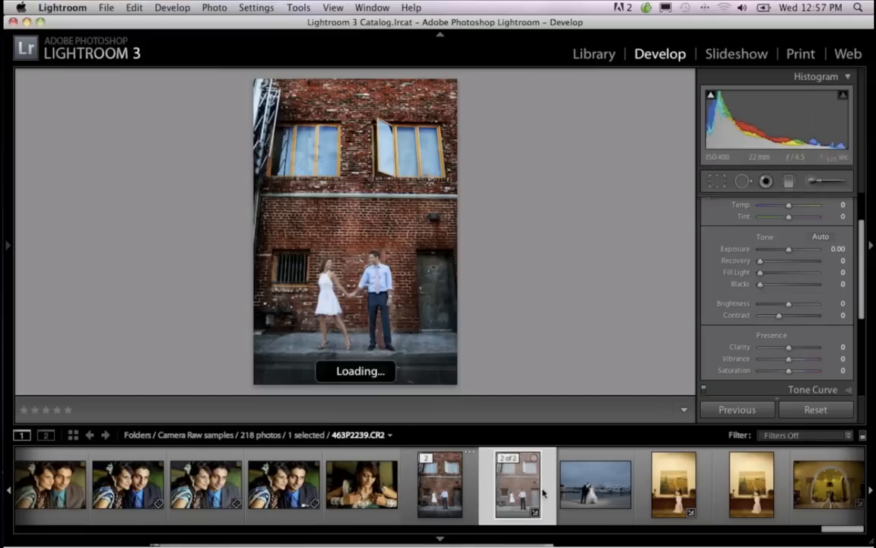
{"action": "left_click", "coordinate": [468, 488]}
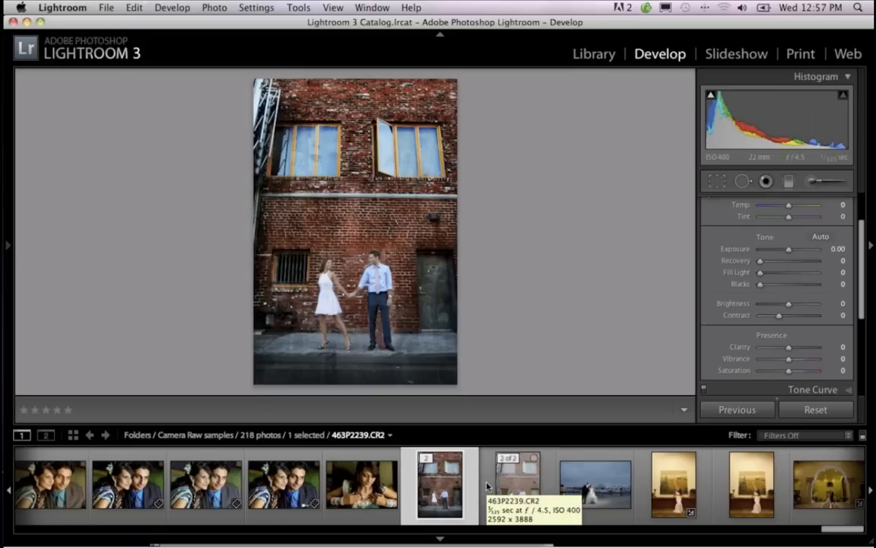
{"action": "left_click", "coordinate": [488, 487], "text": "super"}
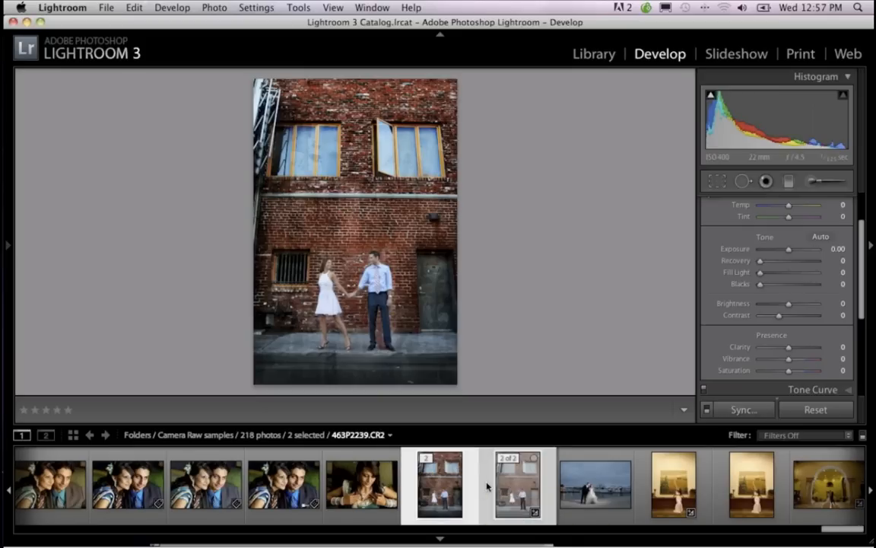
{"action": "key", "text": "c"}
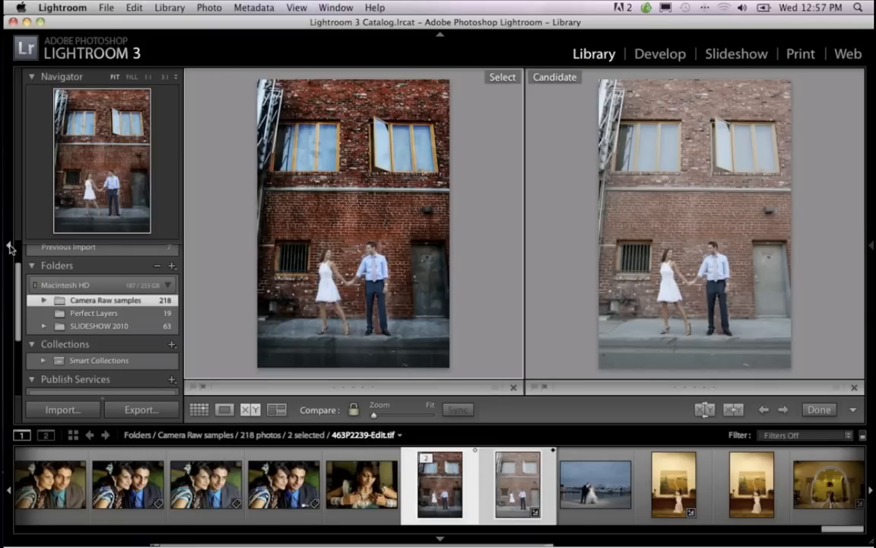
{"action": "left_click", "coordinate": [9, 248]}
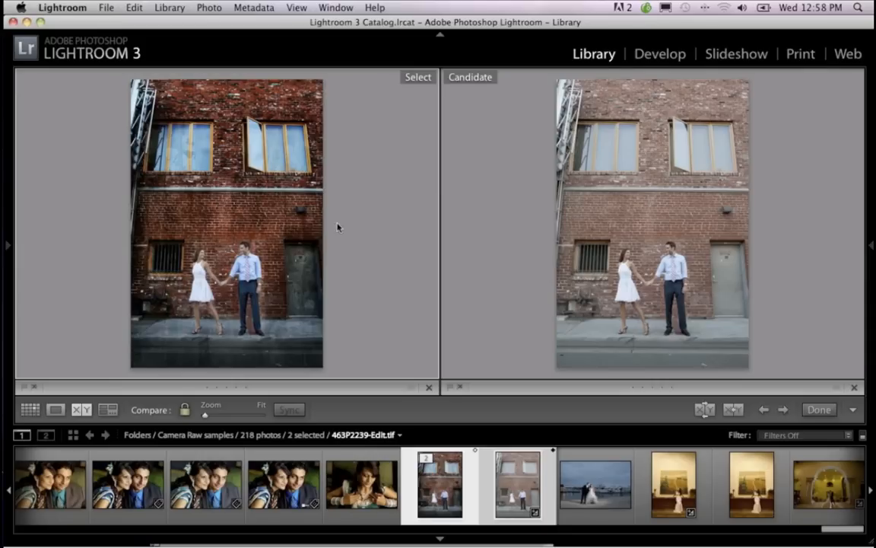
Step: Switch back to Photoshop and duplicate the layered brick-wall image as 463P2239 copy 2, keeping its layers
{"action": "mouse_move", "coordinate": [465, 541]}
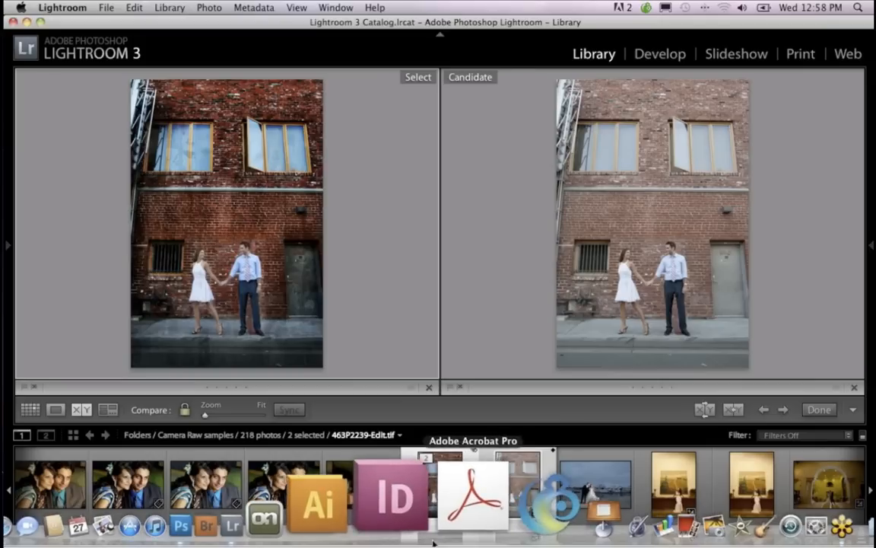
{"action": "left_click", "coordinate": [298, 525]}
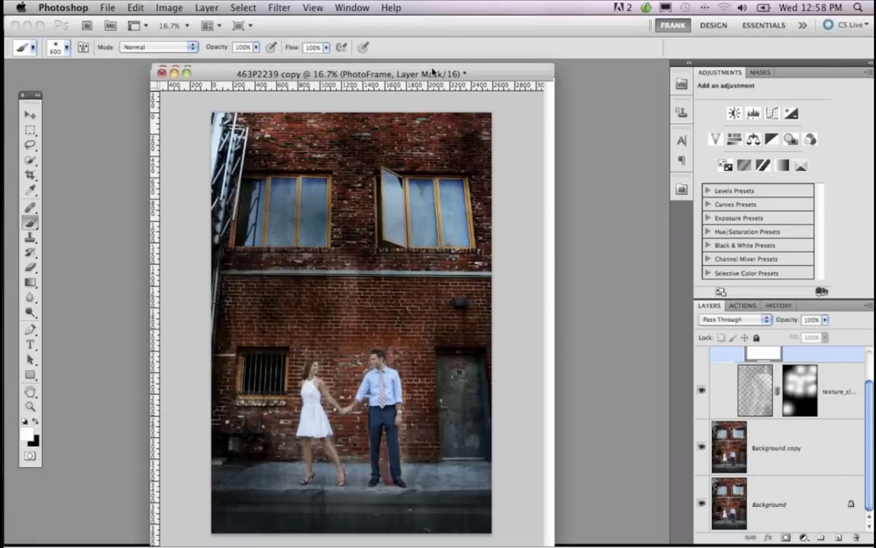
{"action": "mouse_move", "coordinate": [429, 77]}
{"action": "left_mouse_down"}
{"action": "mouse_move", "coordinate": [434, 69]}
{"action": "mouse_move", "coordinate": [437, 78]}
{"action": "left_mouse_up"}
{"action": "scroll", "coordinate": [736, 387], "scroll_direction": "up", "scroll_amount": 3}
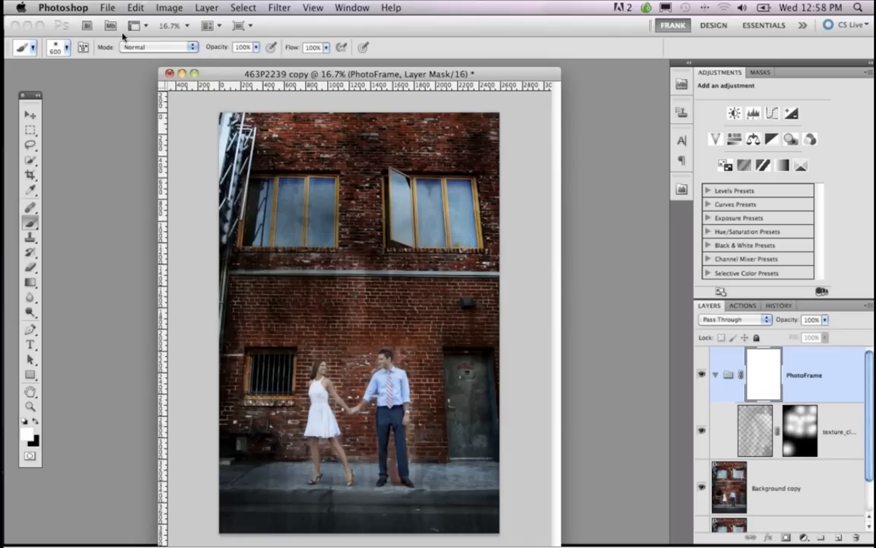
{"action": "left_click", "coordinate": [167, 8]}
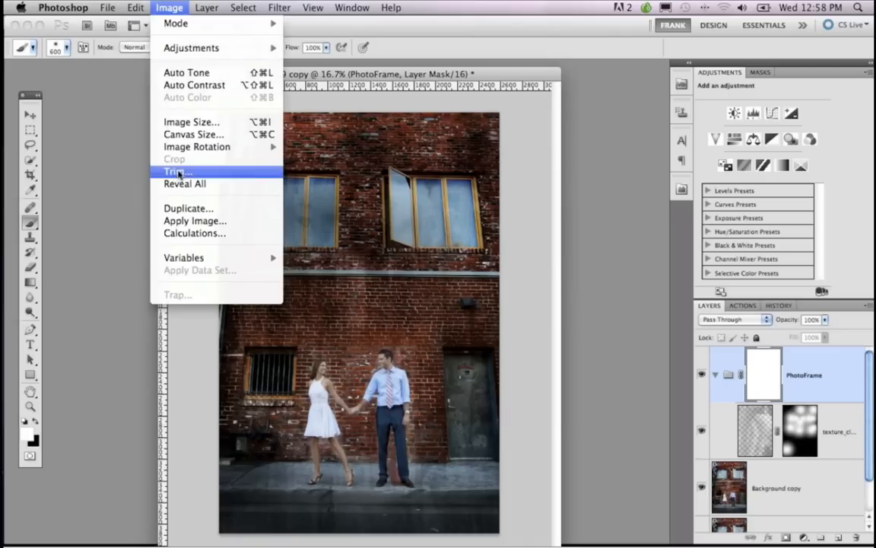
{"action": "left_click", "coordinate": [186, 209]}
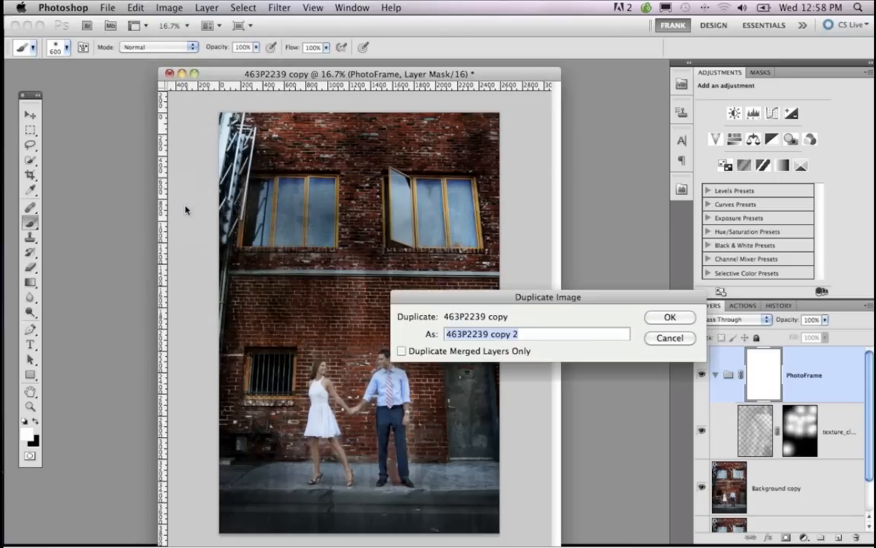
{"action": "left_click", "coordinate": [674, 318]}
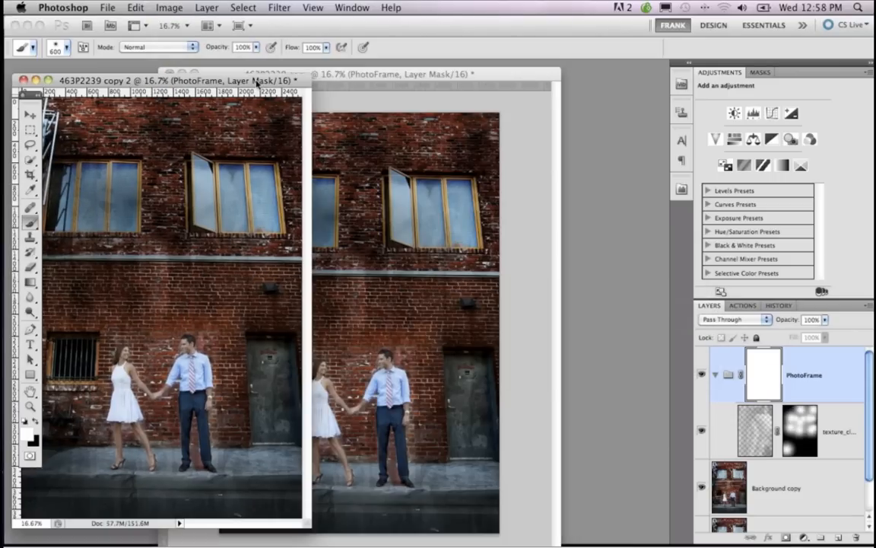
Step: Move the two image windows apart, and close the 463P2239 copy image, choosing to save its changes
{"action": "left_click_drag", "start_coordinate": [258, 82], "coordinate": [308, 191]}
{"action": "left_click", "coordinate": [389, 79]}
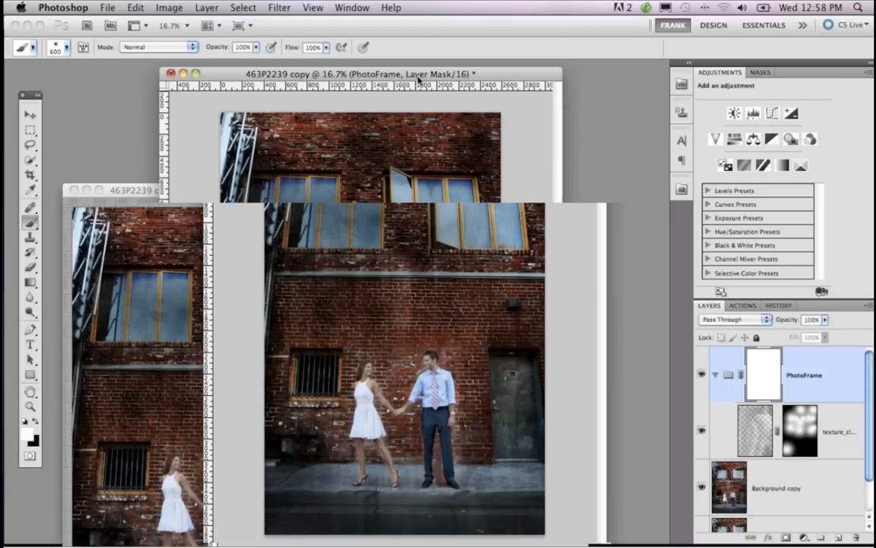
{"action": "left_click_drag", "start_coordinate": [390, 79], "coordinate": [469, 79]}
{"action": "left_click", "coordinate": [249, 74]}
{"action": "left_click", "coordinate": [542, 202]}
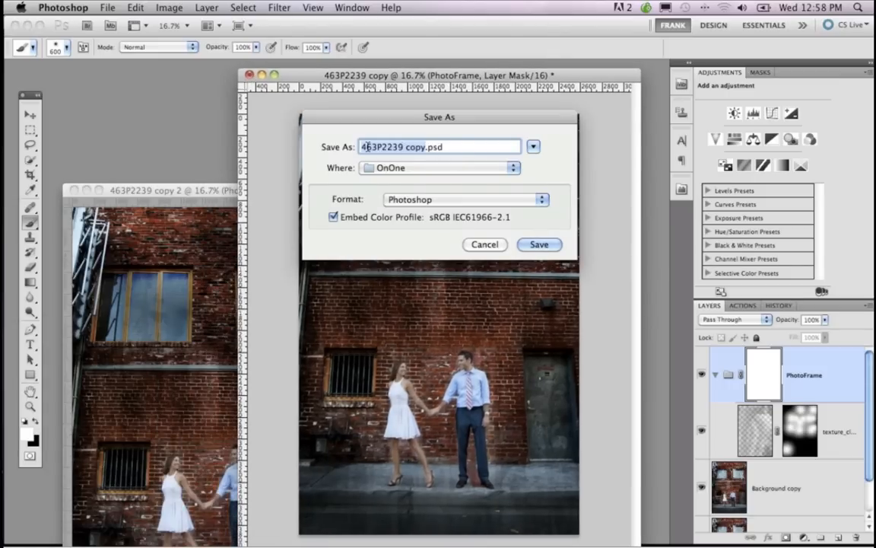
Step: Save the closing image in the OnOne folder as Dark with clouds_463P2239 copy.psd in Photoshop format with Maximize Compatibility
{"action": "left_click", "coordinate": [363, 146]}
{"action": "type", "text": "Dark "}
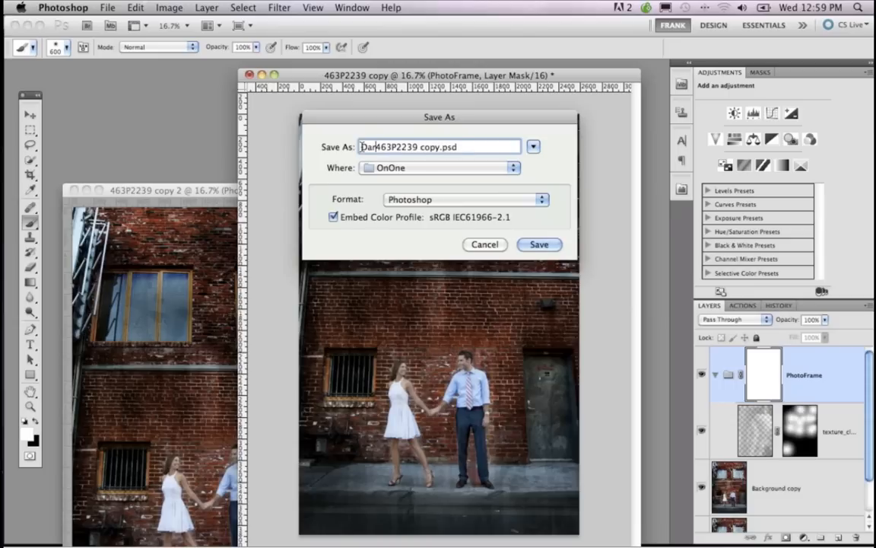
{"action": "type", "text": "qw"}
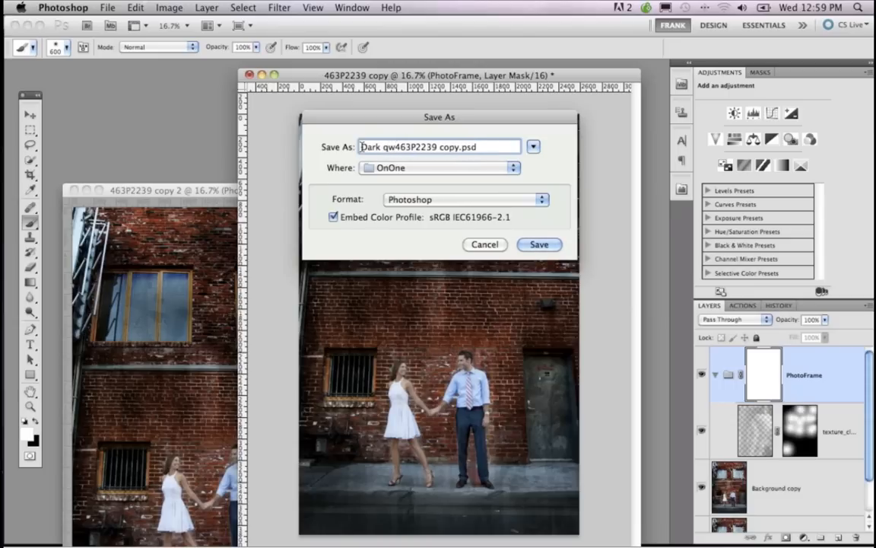
{"action": "key", "text": "BackSpace"}
{"action": "key", "text": "BackSpace"}
{"action": "type", "text": "with clou"}
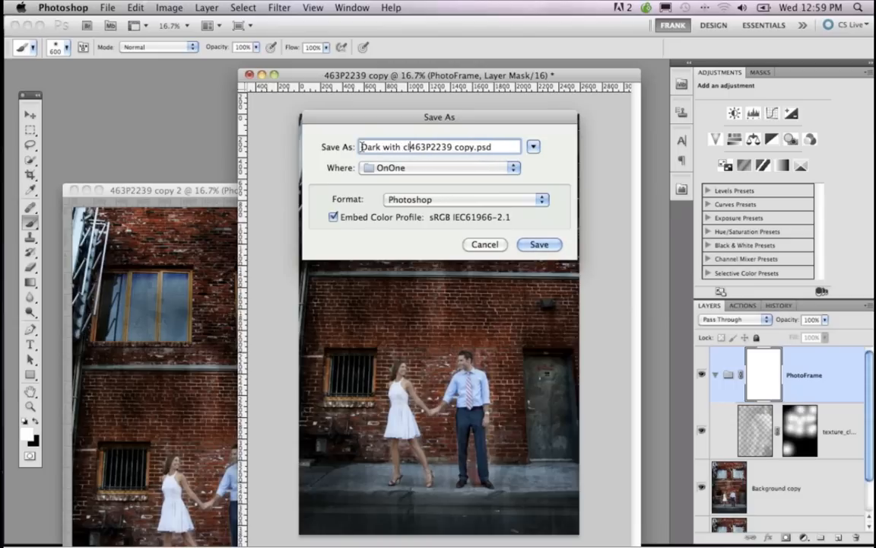
{"action": "type", "text": "ds_"}
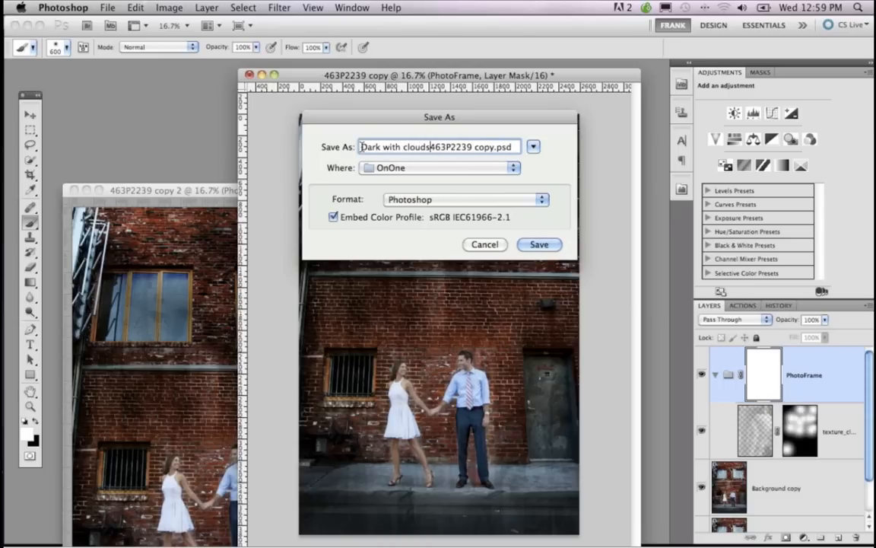
{"action": "left_click", "coordinate": [538, 244]}
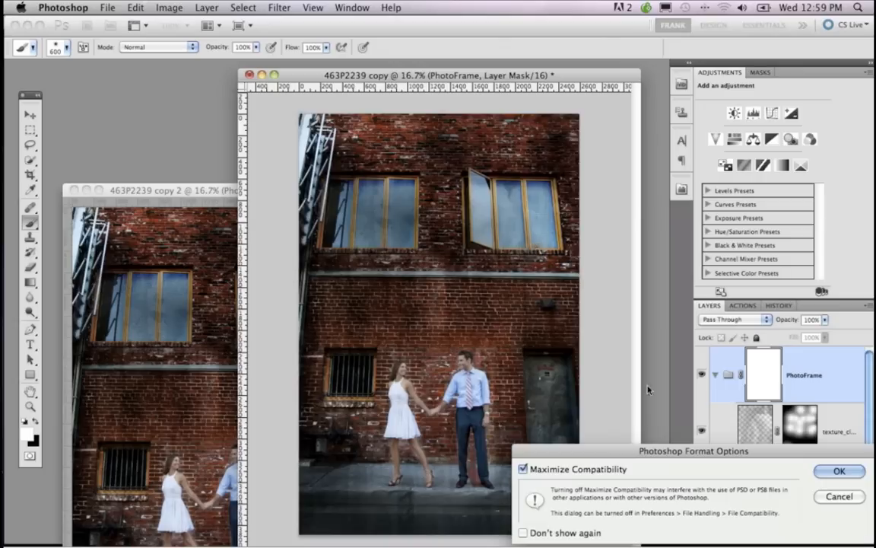
{"action": "left_click", "coordinate": [837, 469]}
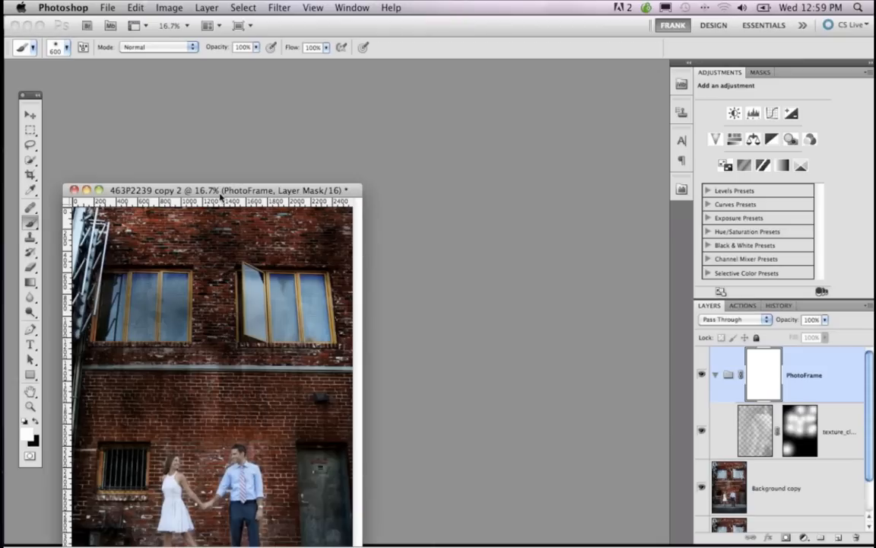
Step: Enlarge the 463P2239 copy 2 window, flatten the image and duplicate its Background layer
{"action": "left_click_drag", "start_coordinate": [220, 196], "coordinate": [363, 58]}
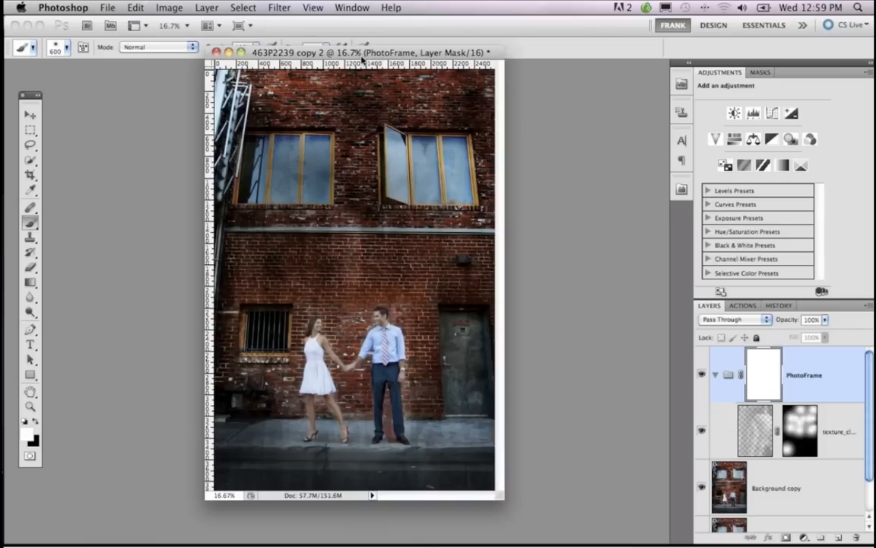
{"action": "left_click_drag", "start_coordinate": [500, 496], "coordinate": [572, 545]}
{"action": "left_click", "coordinate": [869, 306]}
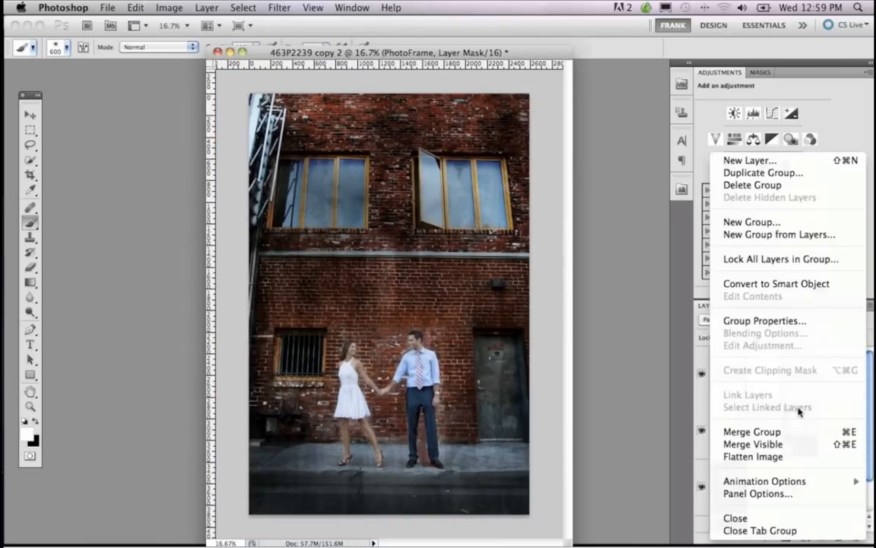
{"action": "left_click", "coordinate": [799, 460]}
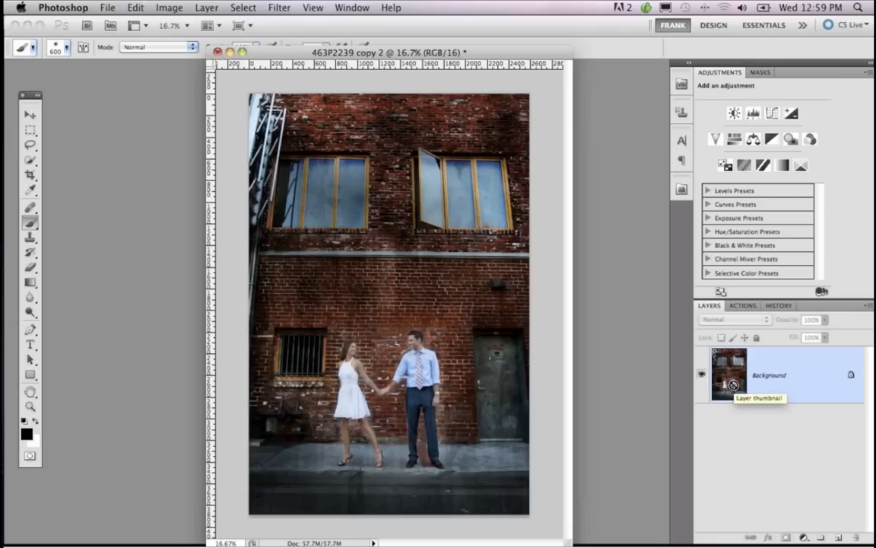
{"action": "key", "text": "super+j"}
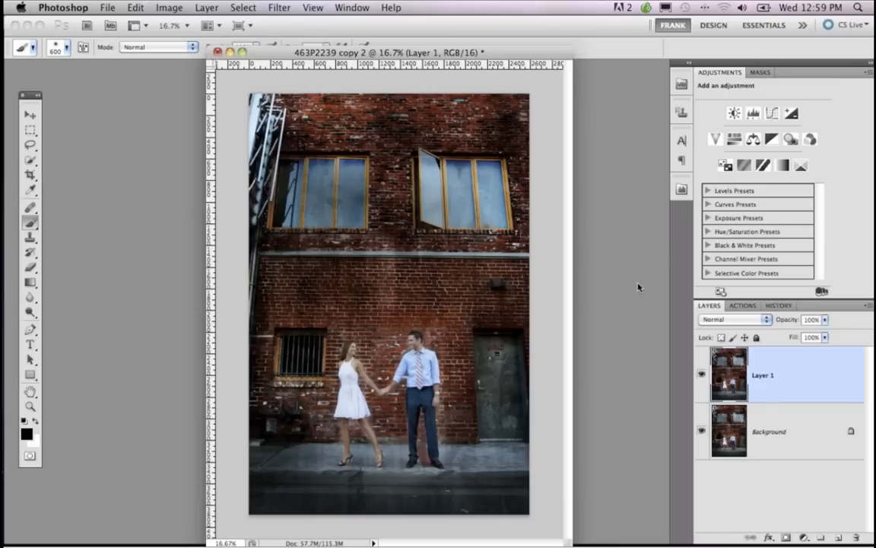
Step: Open the duplicated layer in FocalPoint 2 and place a planar FocusBug over the couple
{"action": "left_click", "coordinate": [681, 189]}
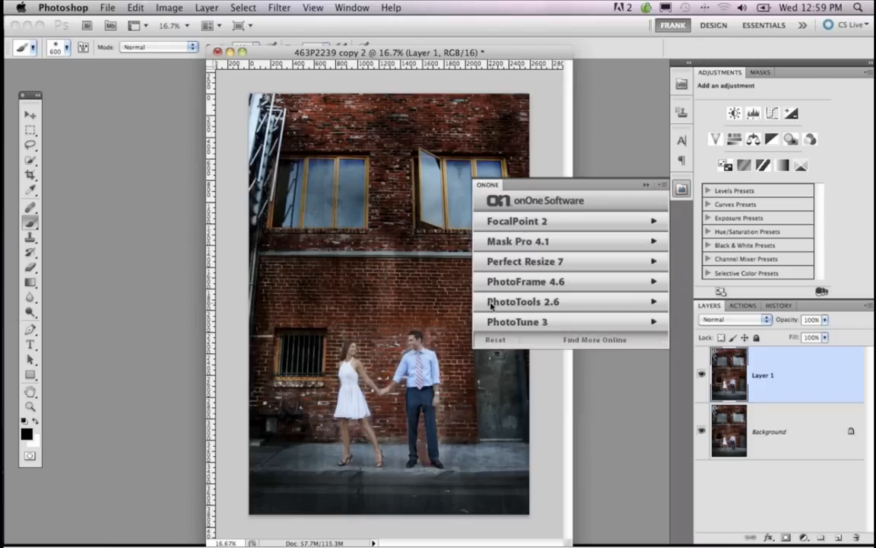
{"action": "left_click", "coordinate": [506, 222]}
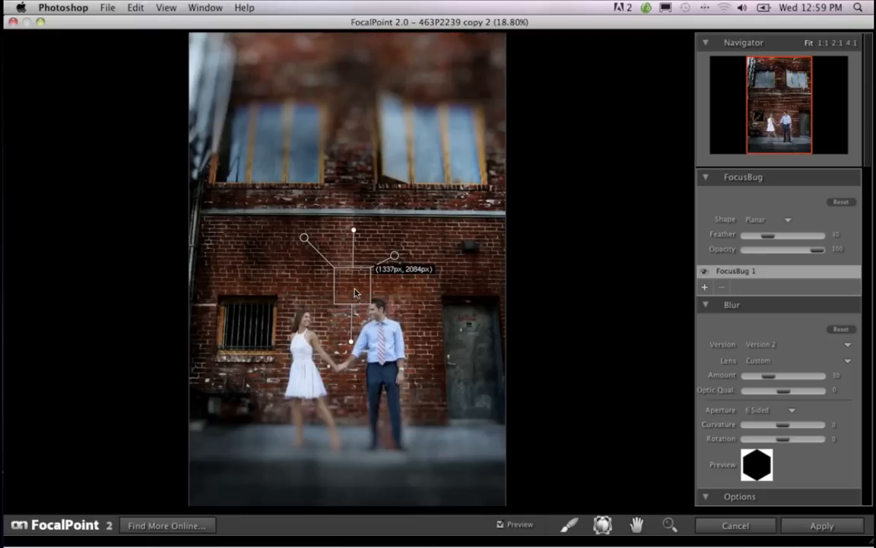
{"action": "mouse_move", "coordinate": [355, 293]}
{"action": "left_mouse_down"}
{"action": "mouse_move", "coordinate": [364, 323]}
{"action": "mouse_move", "coordinate": [353, 280]}
{"action": "left_mouse_up"}
{"action": "left_click_drag", "start_coordinate": [348, 319], "coordinate": [350, 322]}
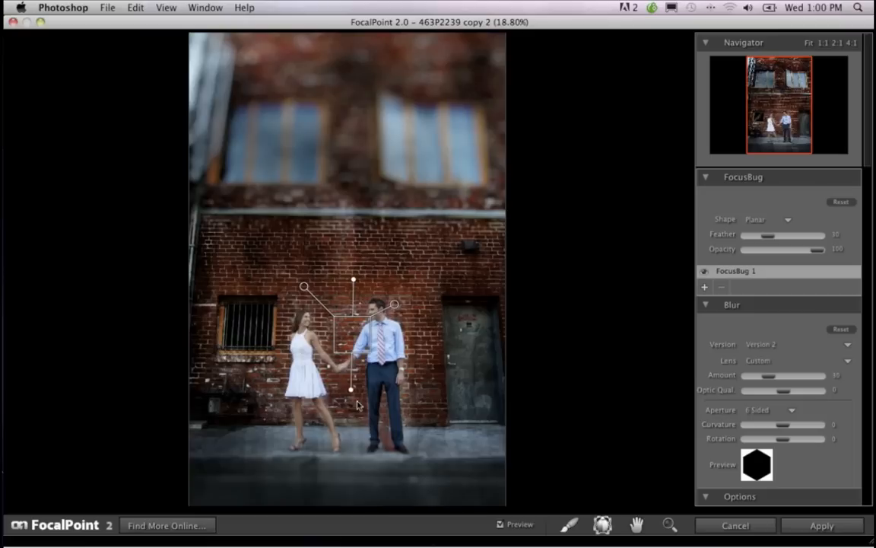
{"action": "left_click_drag", "start_coordinate": [351, 390], "coordinate": [354, 404]}
{"action": "left_click", "coordinate": [787, 220]}
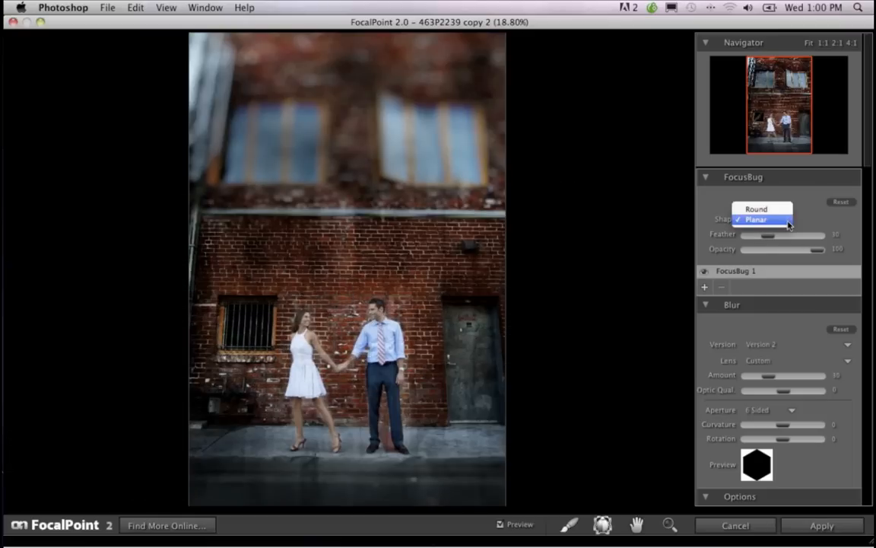
{"action": "left_click", "coordinate": [426, 326]}
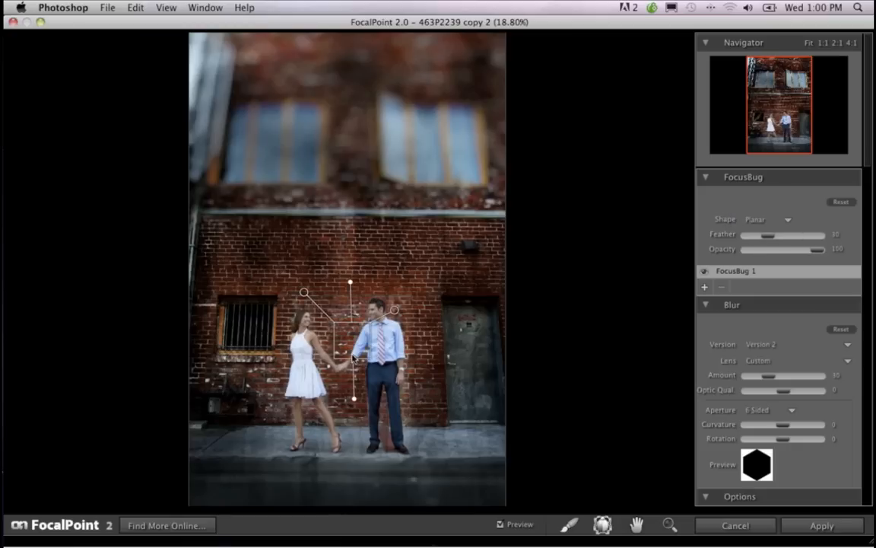
{"action": "mouse_move", "coordinate": [354, 394]}
{"action": "left_mouse_down"}
{"action": "mouse_move", "coordinate": [353, 404]}
{"action": "mouse_move", "coordinate": [352, 396]}
{"action": "left_mouse_up"}
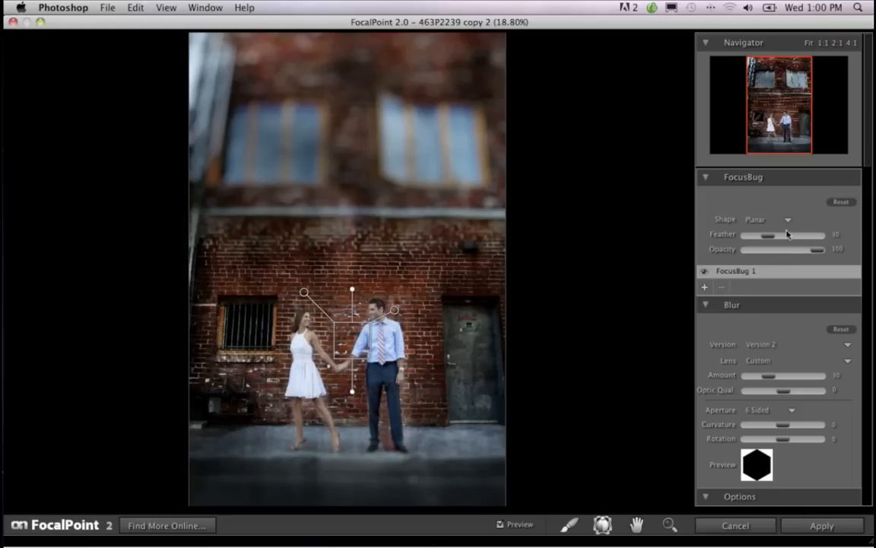
Step: Try a Round FocusBug shape centred on the couple, and switch it back to Planar
{"action": "left_click", "coordinate": [789, 219]}
{"action": "left_click", "coordinate": [784, 212]}
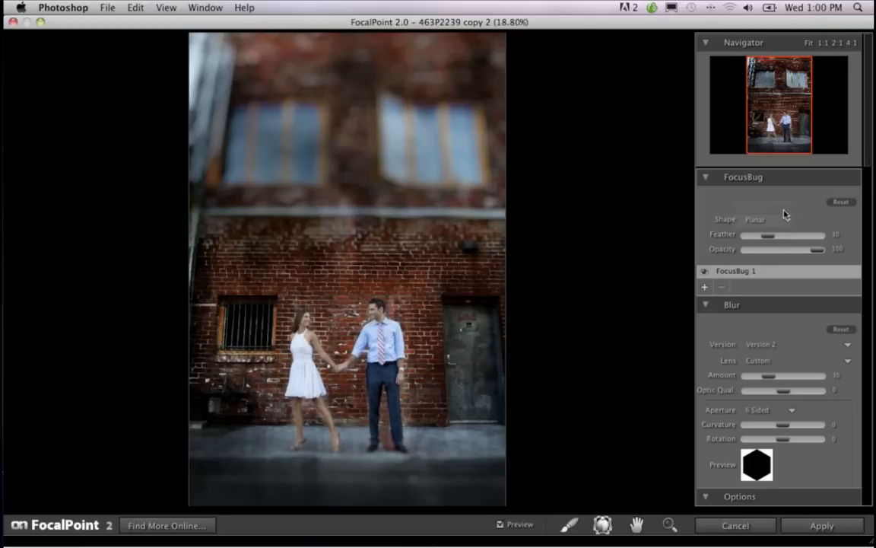
{"action": "mouse_move", "coordinate": [357, 334]}
{"action": "left_mouse_down"}
{"action": "mouse_move", "coordinate": [361, 311]}
{"action": "mouse_move", "coordinate": [359, 356]}
{"action": "mouse_move", "coordinate": [360, 338]}
{"action": "left_mouse_up"}
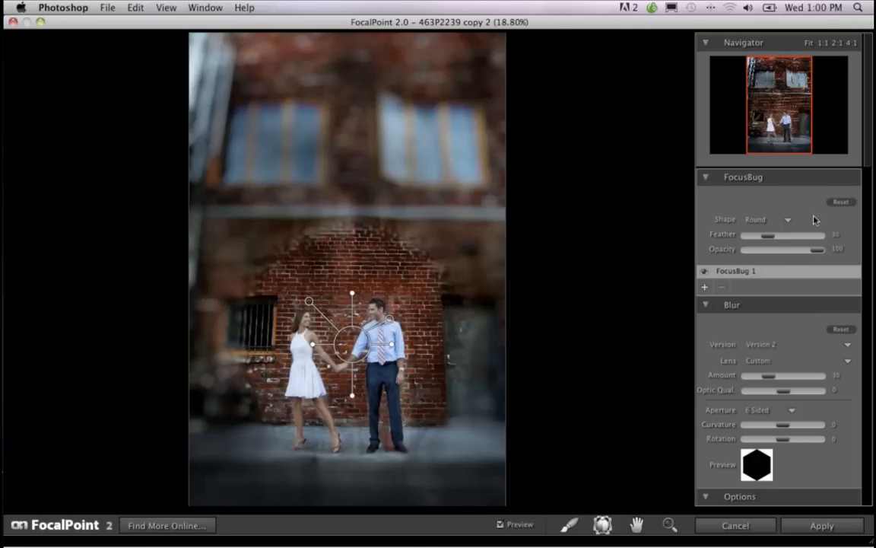
{"action": "left_click", "coordinate": [787, 219]}
{"action": "left_click", "coordinate": [753, 233]}
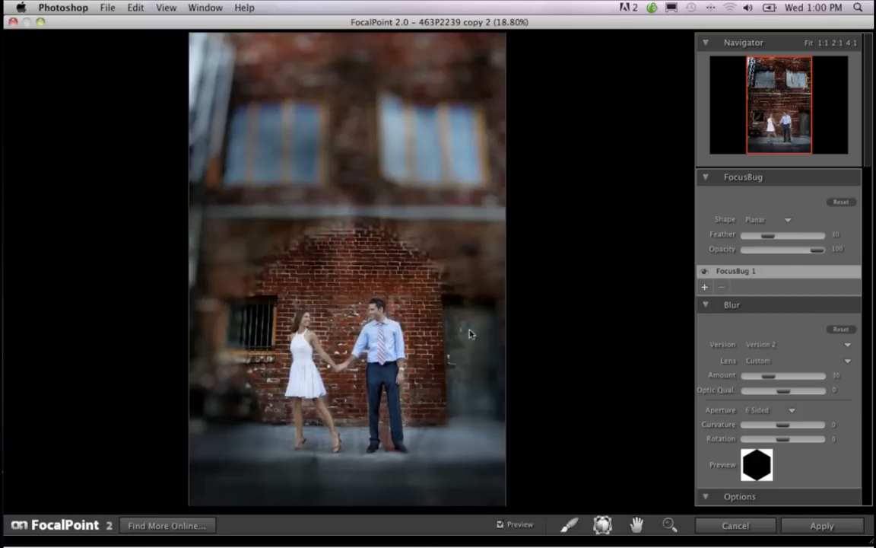
Step: Refit the height of the planar focus area around the couple and set its feather to 45
{"action": "left_click_drag", "start_coordinate": [353, 340], "coordinate": [352, 287]}
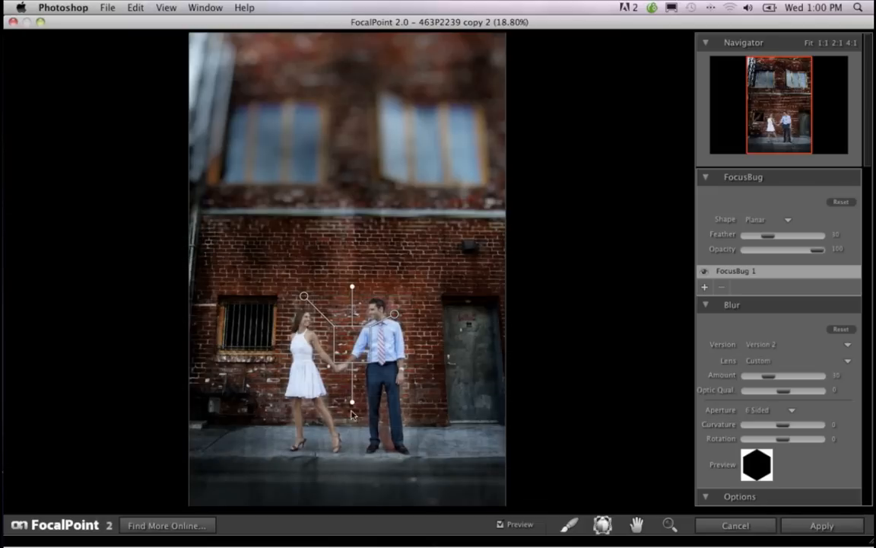
{"action": "left_click_drag", "start_coordinate": [353, 403], "coordinate": [353, 382]}
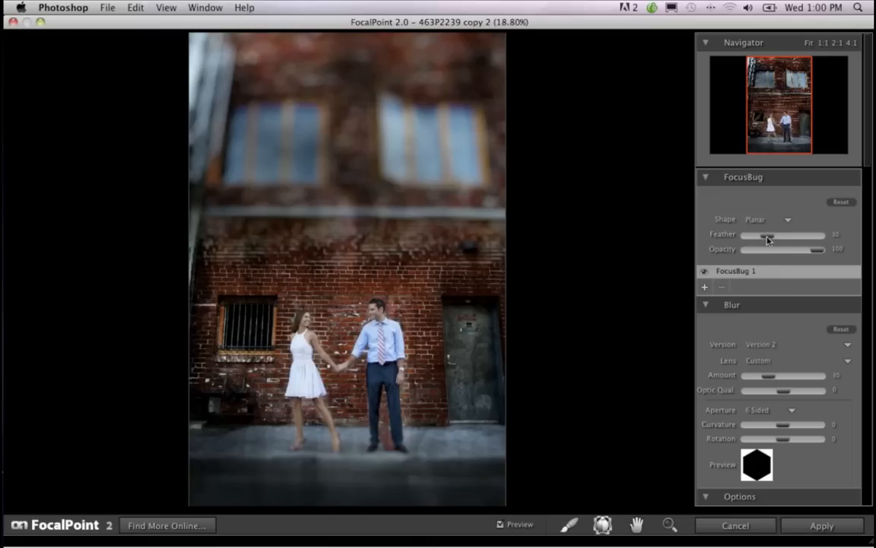
{"action": "left_click_drag", "start_coordinate": [769, 241], "coordinate": [809, 236]}
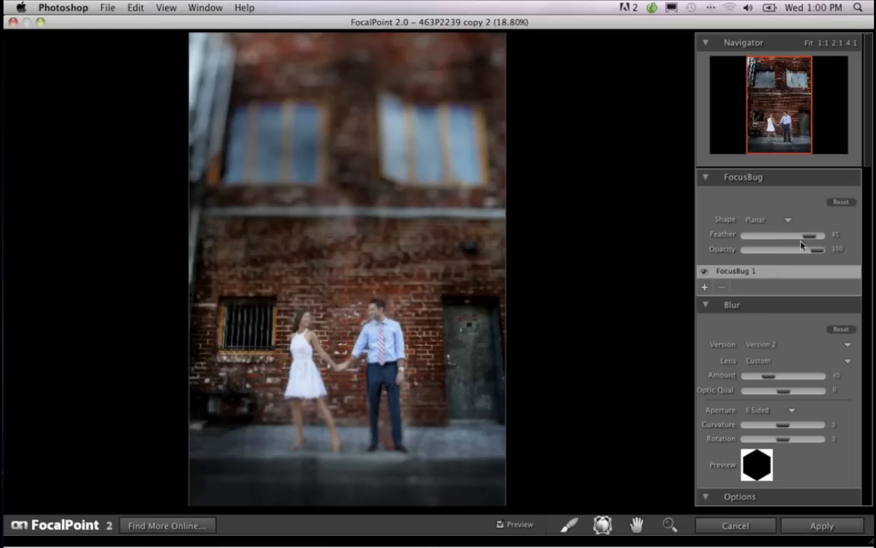
{"action": "left_click", "coordinate": [785, 241]}
{"action": "mouse_move", "coordinate": [818, 250]}
{"action": "left_mouse_down"}
{"action": "mouse_move", "coordinate": [771, 255]}
{"action": "mouse_move", "coordinate": [823, 253]}
{"action": "left_mouse_up"}
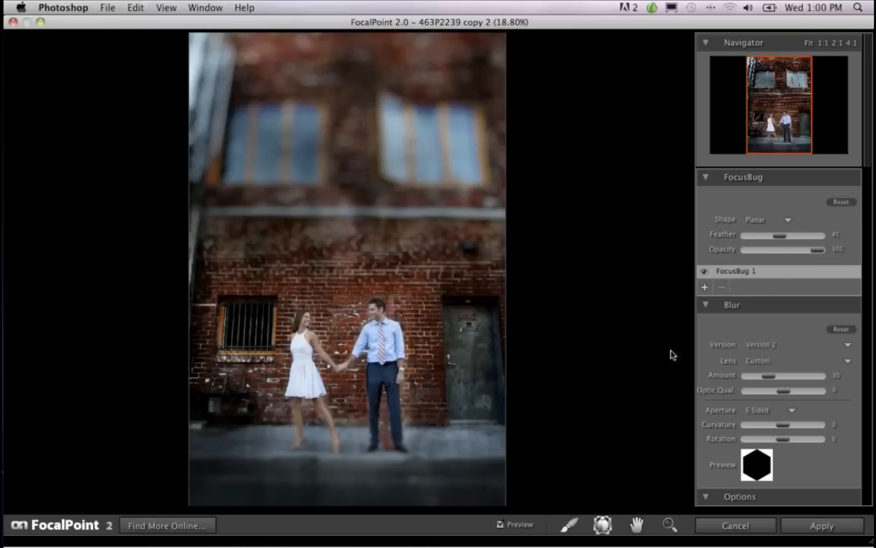
Step: Fine-tune the FocusBug to feather 47 and blur amount 26, extend the focus area slightly, and apply the FocalPoint blur
{"action": "mouse_move", "coordinate": [369, 310]}
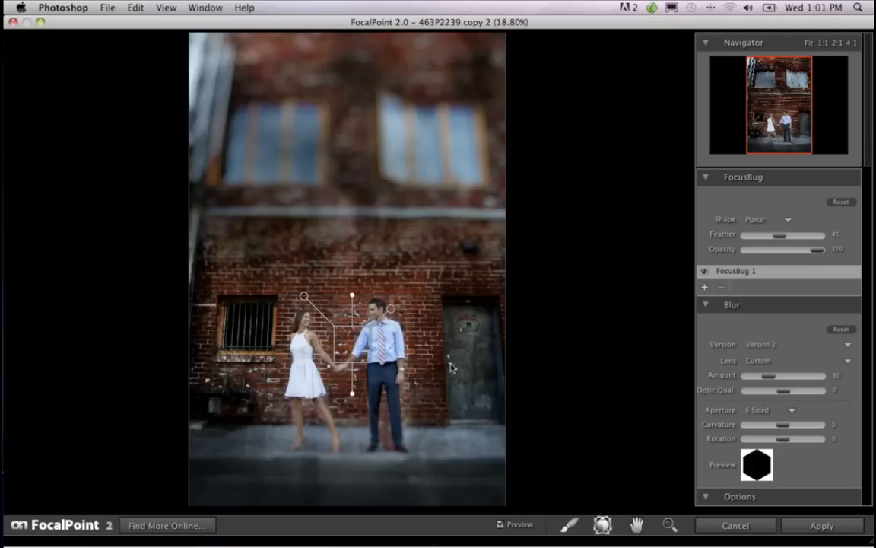
{"action": "left_click", "coordinate": [393, 308]}
{"action": "mouse_move", "coordinate": [396, 308]}
{"action": "left_mouse_down"}
{"action": "mouse_move", "coordinate": [400, 298]}
{"action": "mouse_move", "coordinate": [385, 313]}
{"action": "left_mouse_up"}
{"action": "left_click_drag", "start_coordinate": [304, 297], "coordinate": [302, 294]}
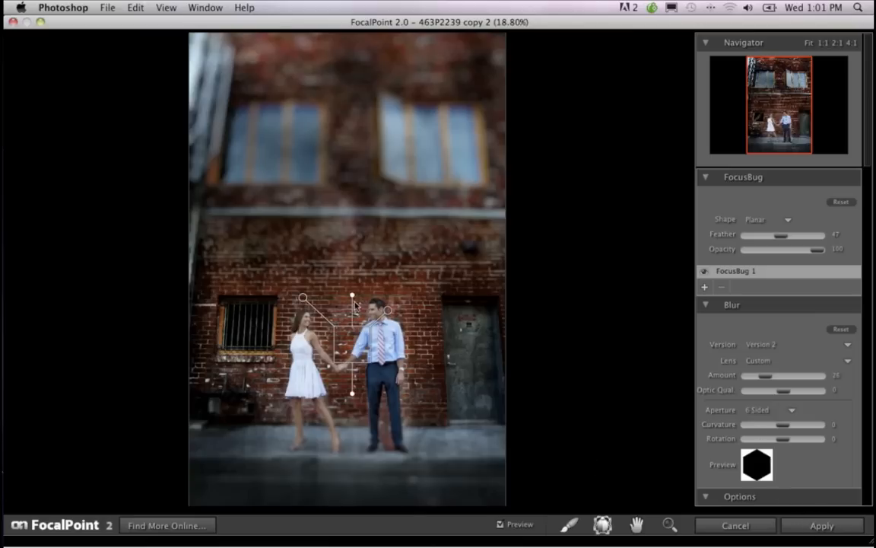
{"action": "left_click_drag", "start_coordinate": [353, 298], "coordinate": [353, 289]}
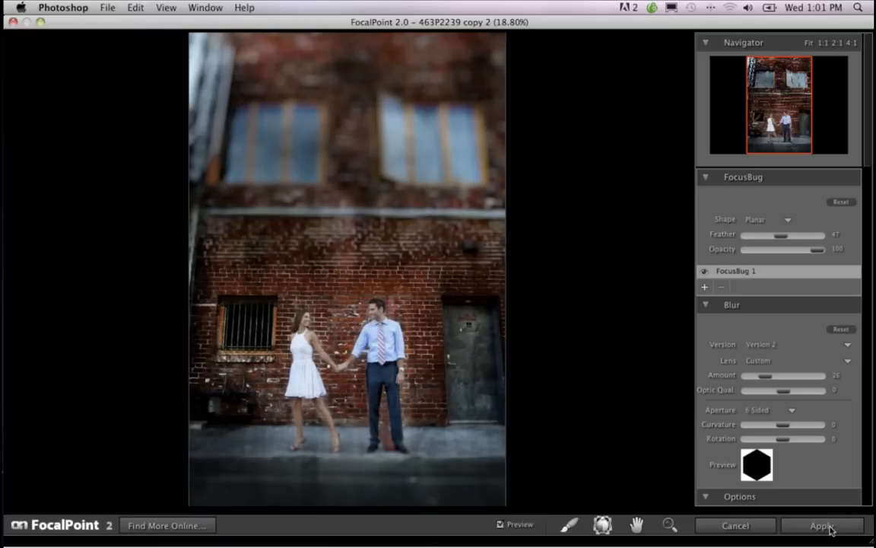
{"action": "left_click", "coordinate": [822, 526]}
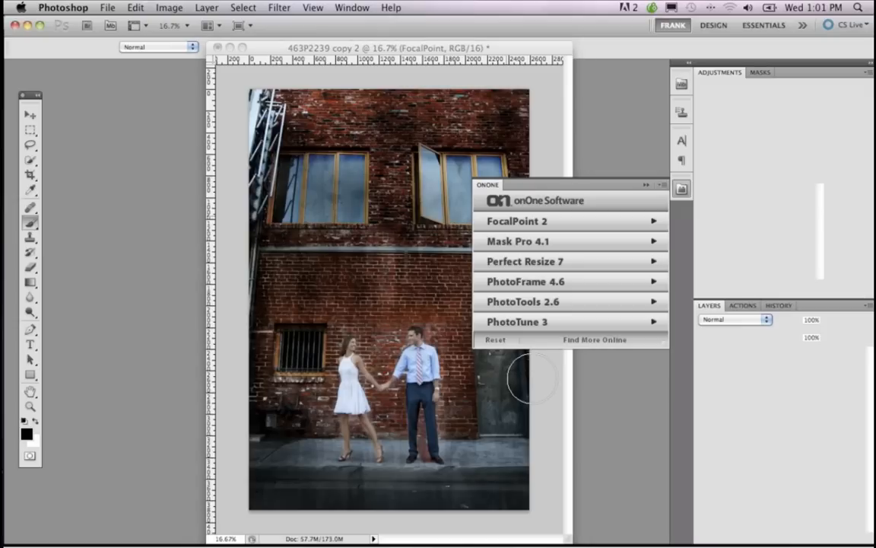
Step: Add a layer mask to the FocalPoint layer and paint out the blur over the woman with a black 200-pixel brush
{"action": "left_click", "coordinate": [646, 186]}
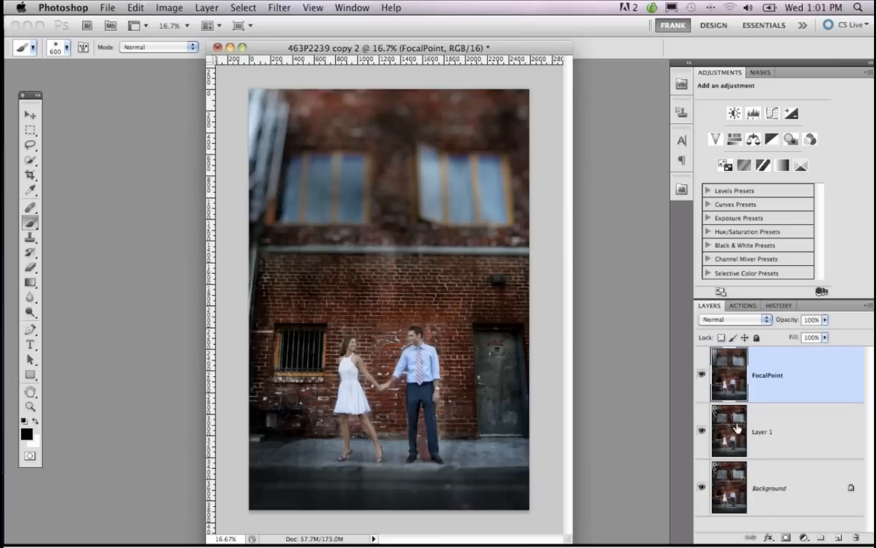
{"action": "left_click", "coordinate": [787, 536]}
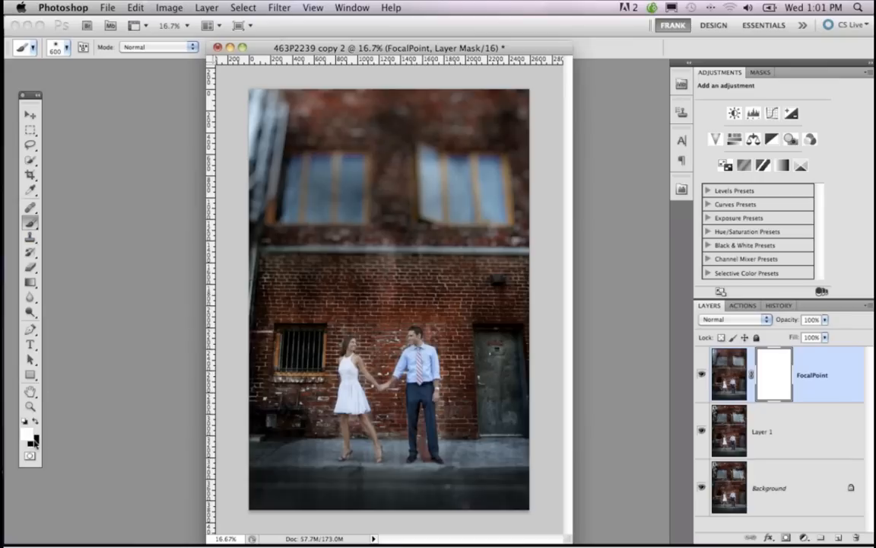
{"action": "key", "text": "x"}
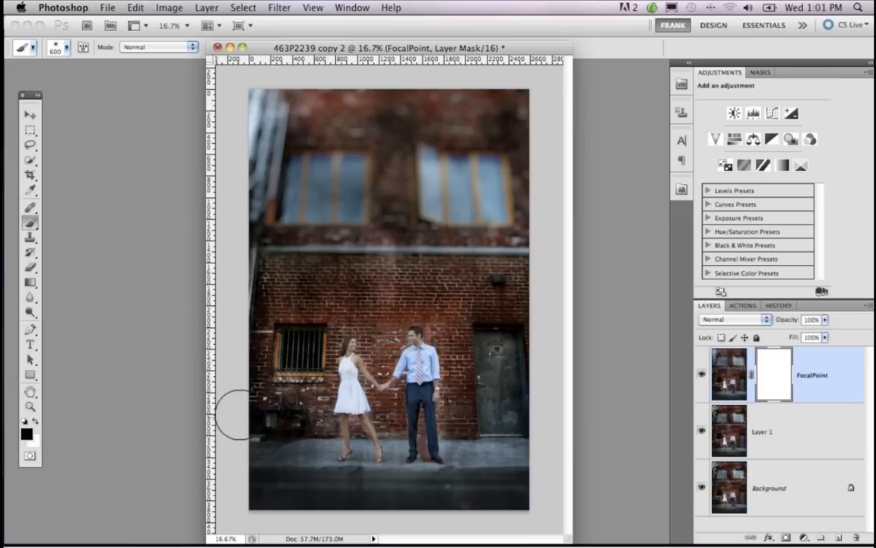
{"action": "key", "text": "bracketleft"}
{"action": "key", "text": "bracketleft"}
{"action": "key", "text": "bracketleft"}
{"action": "key", "text": "bracketleft"}
{"action": "left_click", "coordinate": [350, 352]}
{"action": "left_click_drag", "start_coordinate": [347, 50], "coordinate": [348, 62]}
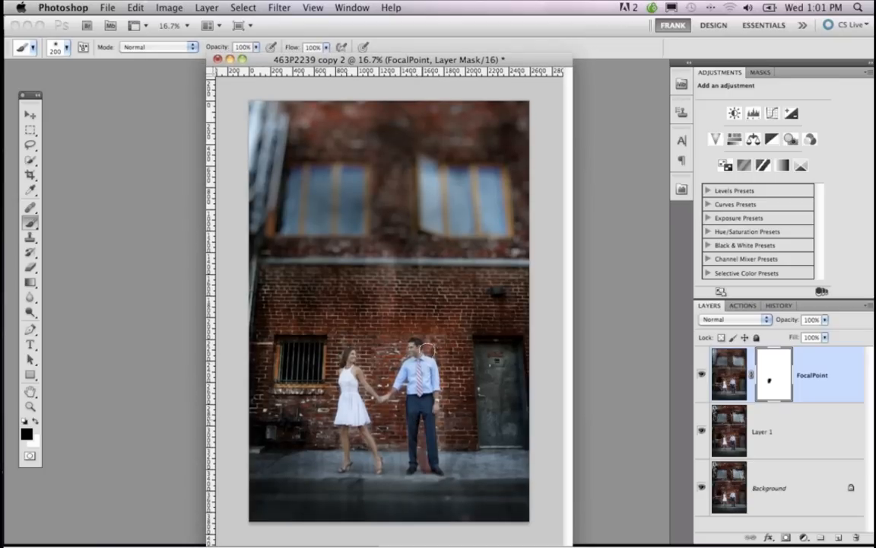
Step: Mask the blur over the man, and partially reveal the upper windows and wall with a black 500-pixel brush at 42% opacity
{"action": "left_click_drag", "start_coordinate": [435, 159], "coordinate": [351, 253]}
{"action": "key", "text": "super+z"}
{"action": "key", "text": "bracketright"}
{"action": "key", "text": "bracketright"}
{"action": "key", "text": "bracketright"}
{"action": "key", "text": "bracketright"}
{"action": "left_click_drag", "start_coordinate": [493, 172], "coordinate": [410, 179]}
{"action": "left_click_drag", "start_coordinate": [255, 48], "coordinate": [202, 58]}
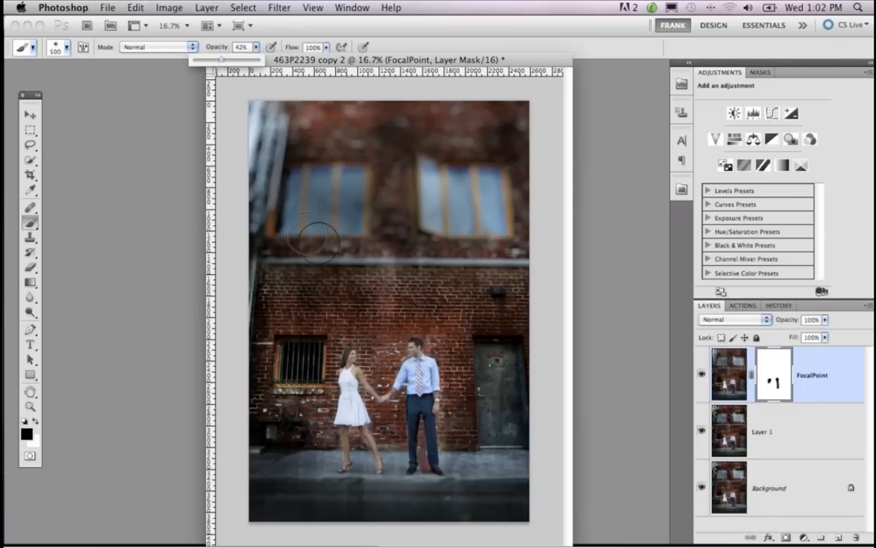
{"action": "mouse_move", "coordinate": [473, 300]}
{"action": "left_mouse_down"}
{"action": "mouse_move", "coordinate": [531, 294]}
{"action": "mouse_move", "coordinate": [510, 236]}
{"action": "mouse_move", "coordinate": [281, 234]}
{"action": "mouse_move", "coordinate": [547, 206]}
{"action": "mouse_move", "coordinate": [518, 192]}
{"action": "left_mouse_up"}
{"action": "mouse_move", "coordinate": [226, 190]}
{"action": "left_mouse_down"}
{"action": "mouse_move", "coordinate": [367, 226]}
{"action": "mouse_move", "coordinate": [344, 175]}
{"action": "mouse_move", "coordinate": [204, 147]}
{"action": "mouse_move", "coordinate": [229, 141]}
{"action": "left_mouse_up"}
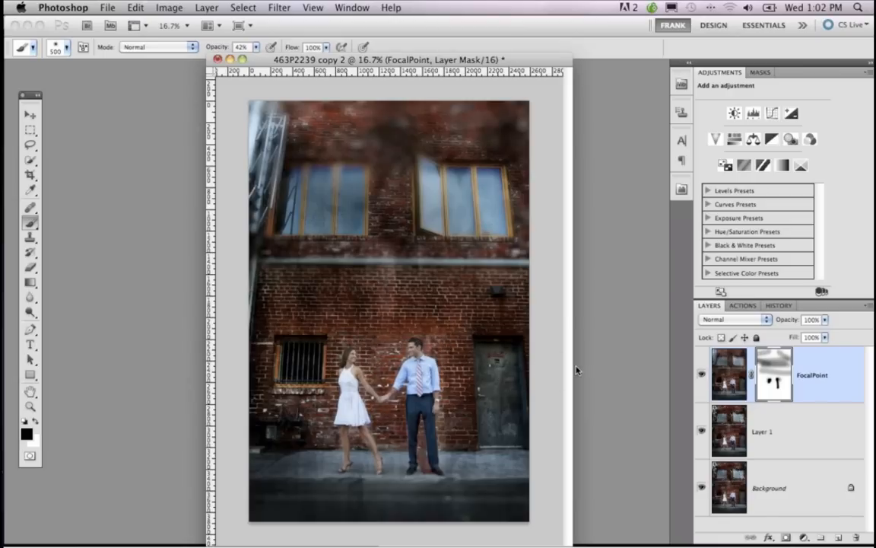
Step: Review the masked FocalPoint version of the couple's photo full screen on black, and return to the standard screen view
{"action": "key", "text": "f"}
{"action": "key", "text": "f"}
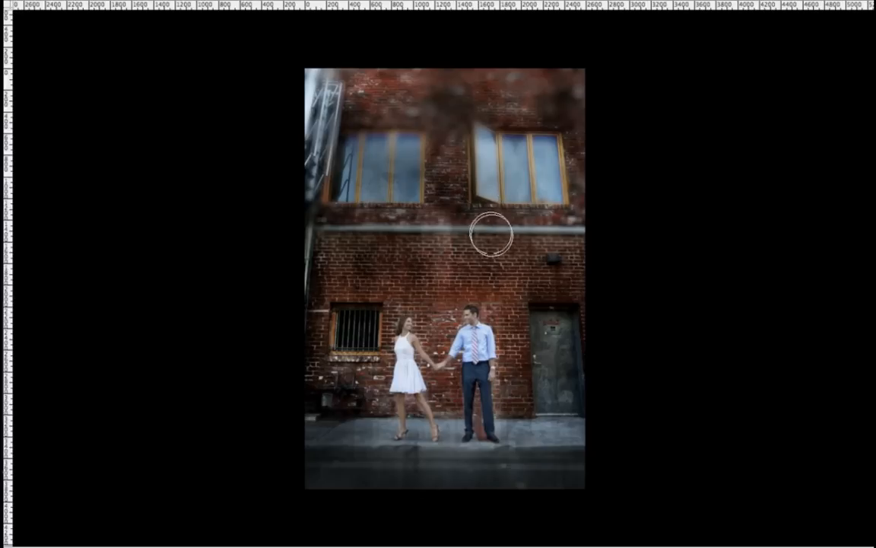
{"action": "key", "text": "f"}
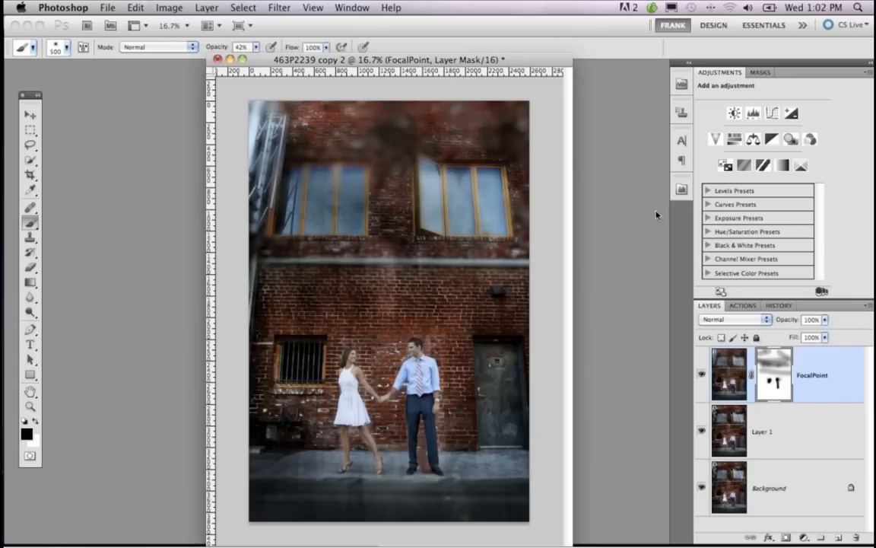
Step: Expand the onOne plug-in list to show every product from FocalPoint 2 to PhotoTune 3, and collapse it again
{"action": "left_click", "coordinate": [681, 191]}
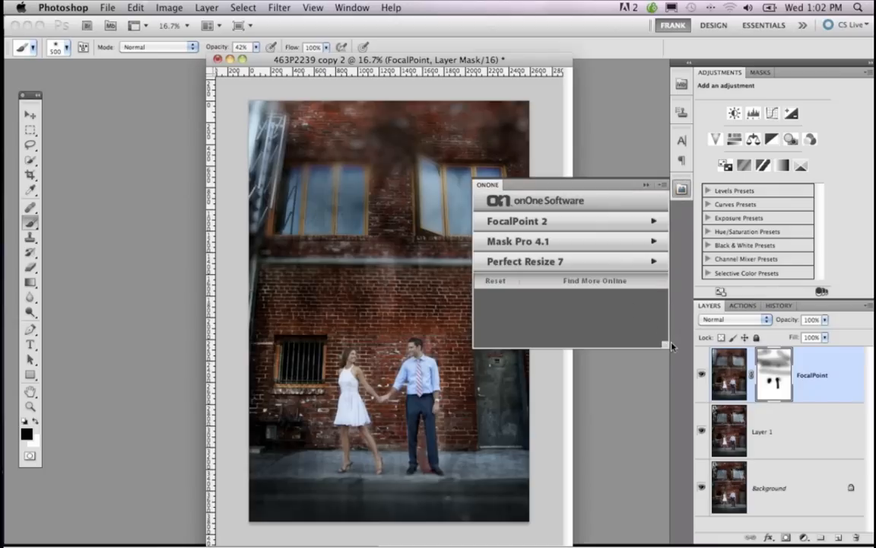
{"action": "left_click_drag", "start_coordinate": [664, 346], "coordinate": [667, 362]}
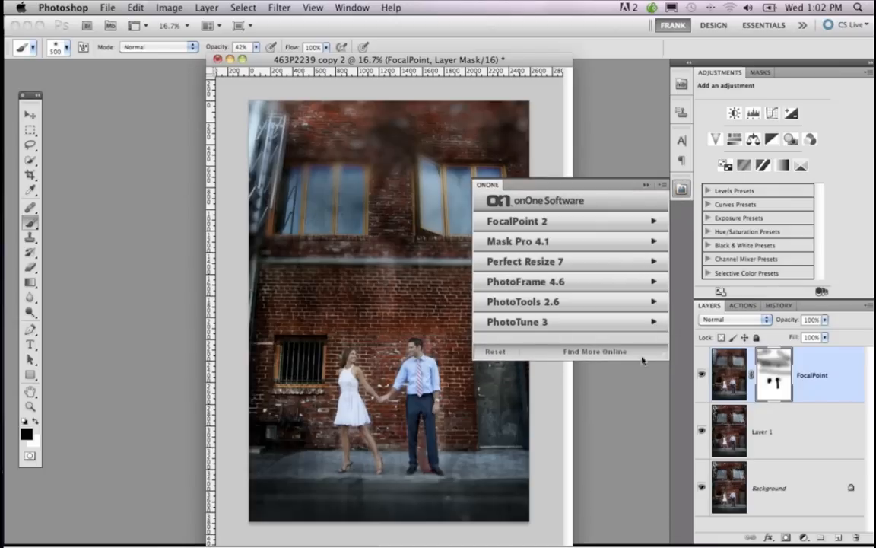
{"action": "mouse_move", "coordinate": [432, 534]}
{"action": "left_click", "coordinate": [646, 188]}
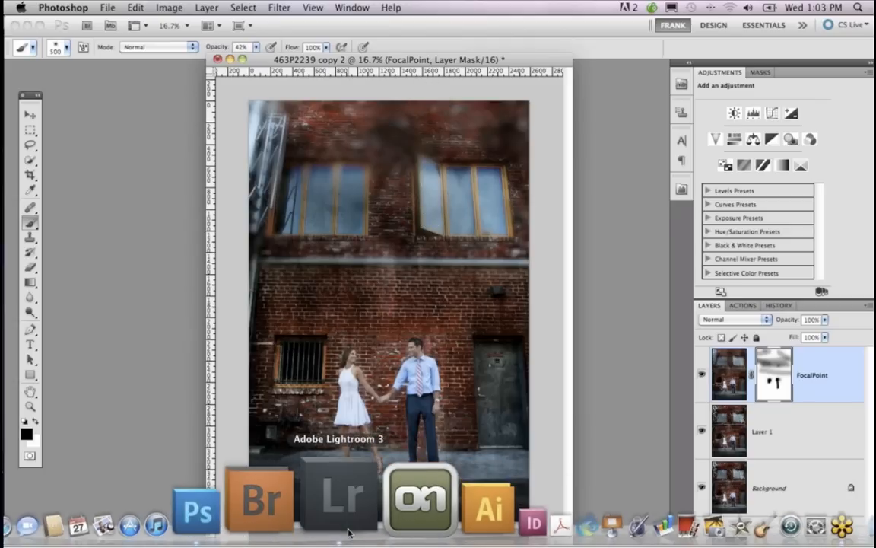
Step: Switch to Lightroom 3 and open only the edited brick-wall photo 463P2239-Edit.tif in the Develop module
{"action": "left_click", "coordinate": [348, 531]}
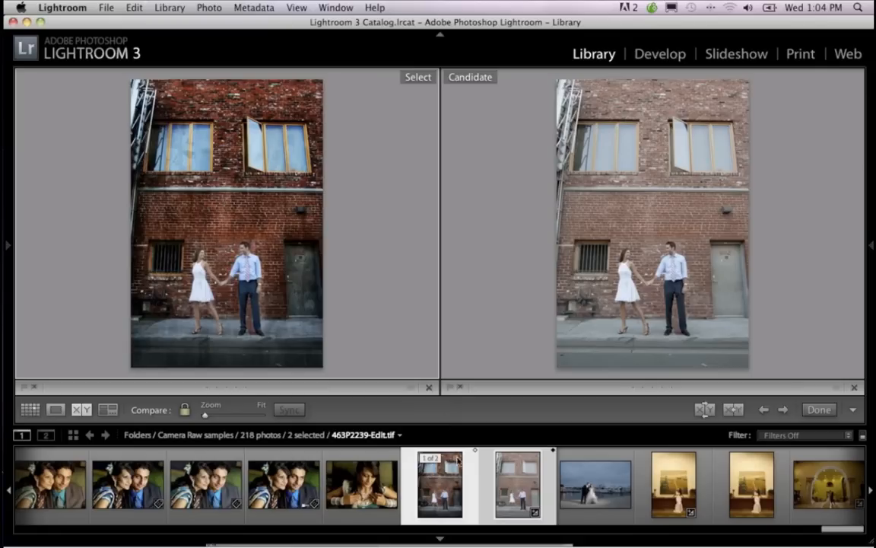
{"action": "left_click", "coordinate": [472, 474]}
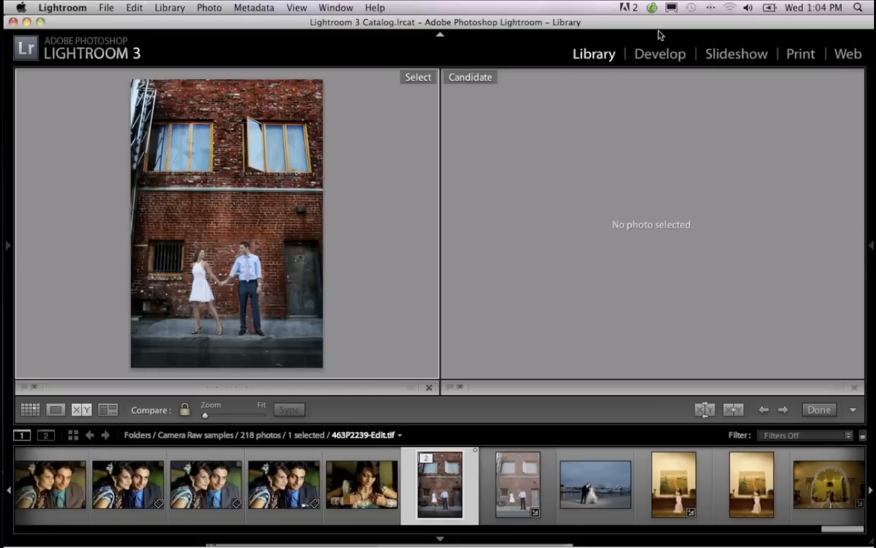
{"action": "left_click", "coordinate": [661, 55]}
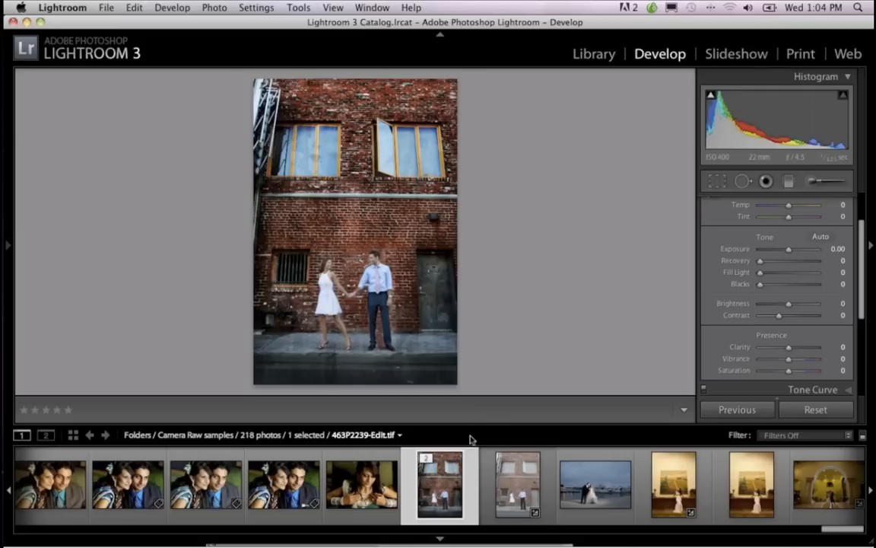
Step: Look through the Develop adjustment sections from the Basic settings down to Camera Calibration
{"action": "left_click_drag", "start_coordinate": [865, 253], "coordinate": [866, 337]}
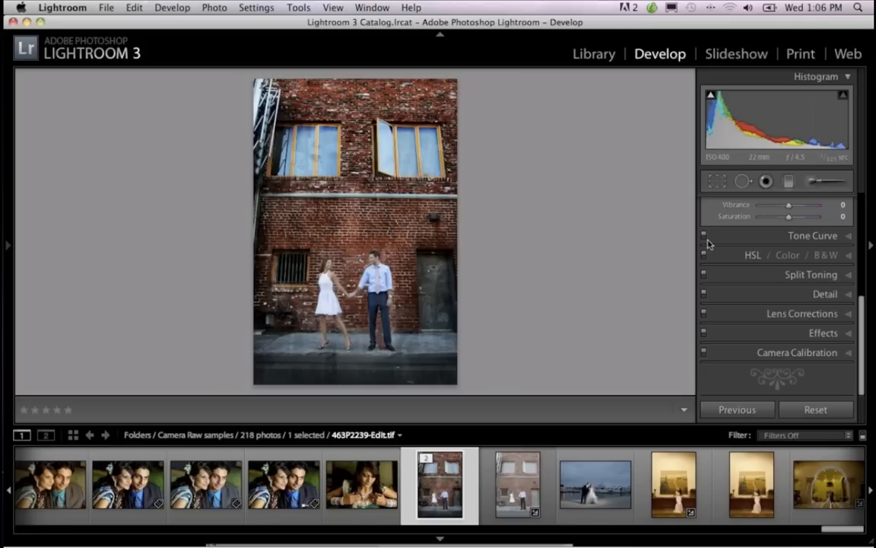
{"action": "scroll", "coordinate": [707, 247], "scroll_direction": "up", "scroll_amount": 5}
{"action": "scroll", "coordinate": [833, 219], "scroll_direction": "up", "scroll_amount": 1}
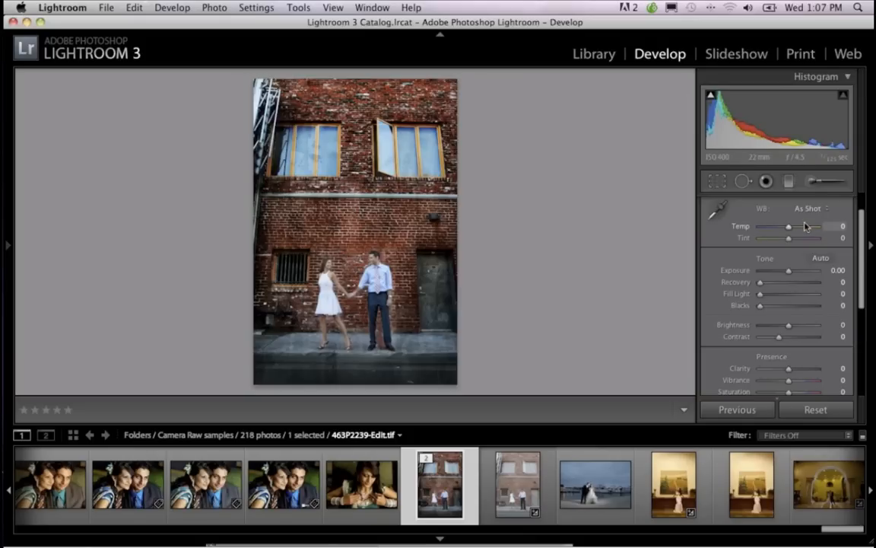
{"action": "scroll", "coordinate": [789, 242], "scroll_direction": "up", "scroll_amount": 2}
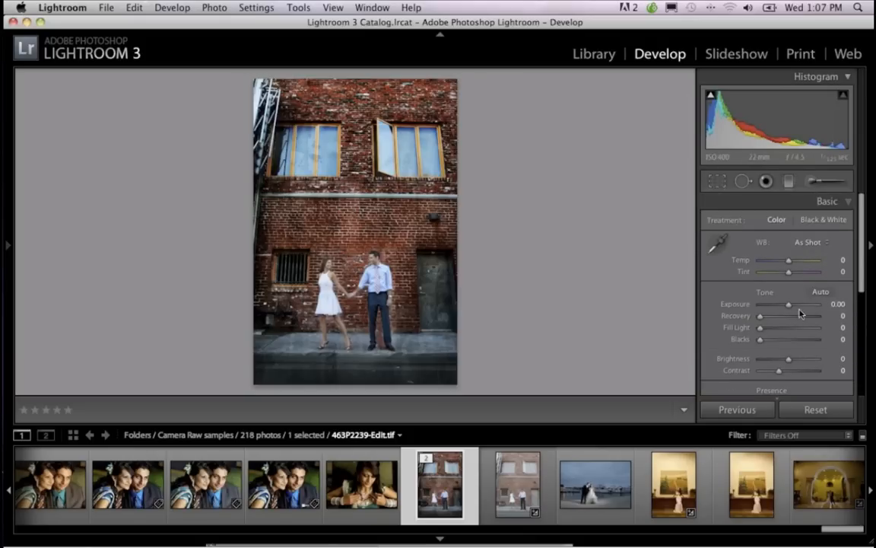
Step: Set the white balance temperature of the raw photo 463P2239.CR2 to 7227, and extend the selection to the four photos after it
{"action": "left_click", "coordinate": [524, 481]}
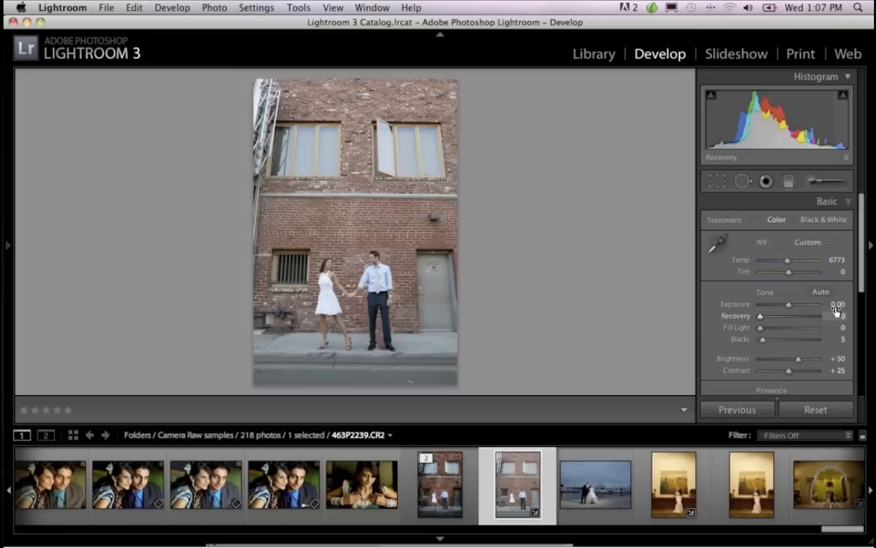
{"action": "left_click_drag", "start_coordinate": [790, 260], "coordinate": [789, 265]}
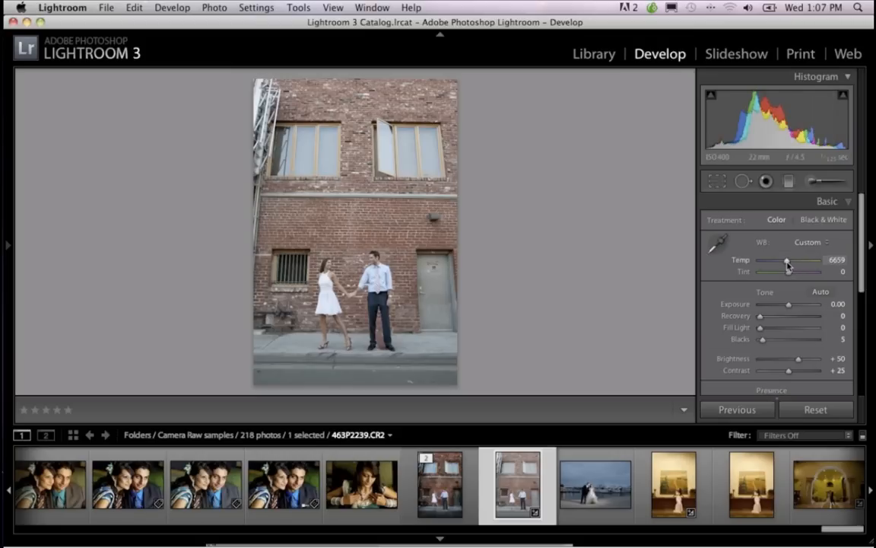
{"action": "key", "text": "Up"}
{"action": "key", "text": "Up"}
{"action": "key", "text": "Up"}
{"action": "key", "text": "Up"}
{"action": "key", "text": "Up"}
{"action": "key", "text": "Up"}
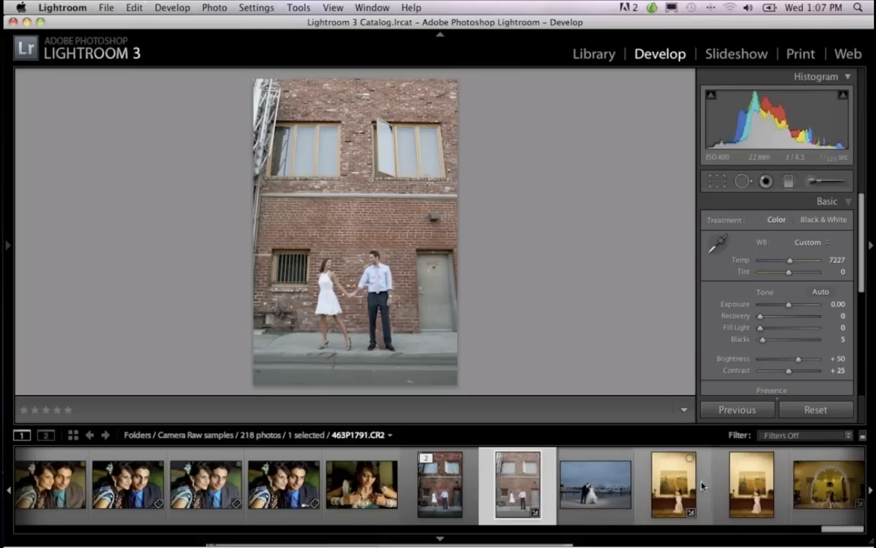
{"action": "left_click", "coordinate": [740, 484], "text": "shift"}
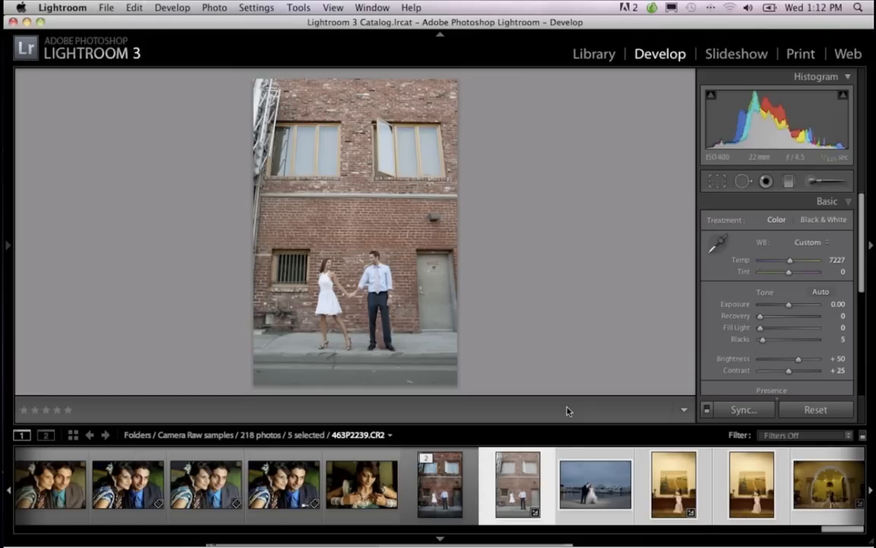
Step: Browse back through the filmstrip to the wooden chapel photos and display the unedited IMG_0421.CR2
{"action": "scroll", "coordinate": [506, 466], "scroll_direction": "left", "scroll_amount": 5}
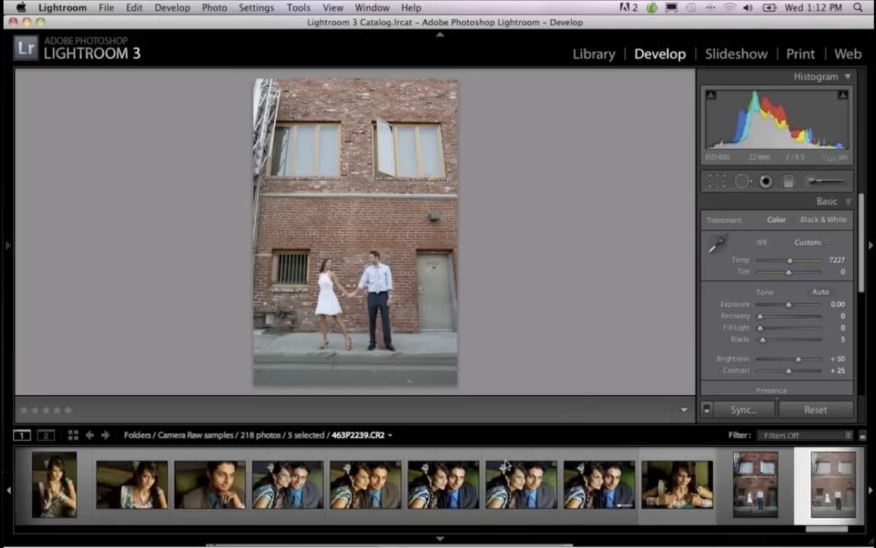
{"action": "scroll", "coordinate": [506, 465], "scroll_direction": "left", "scroll_amount": 8}
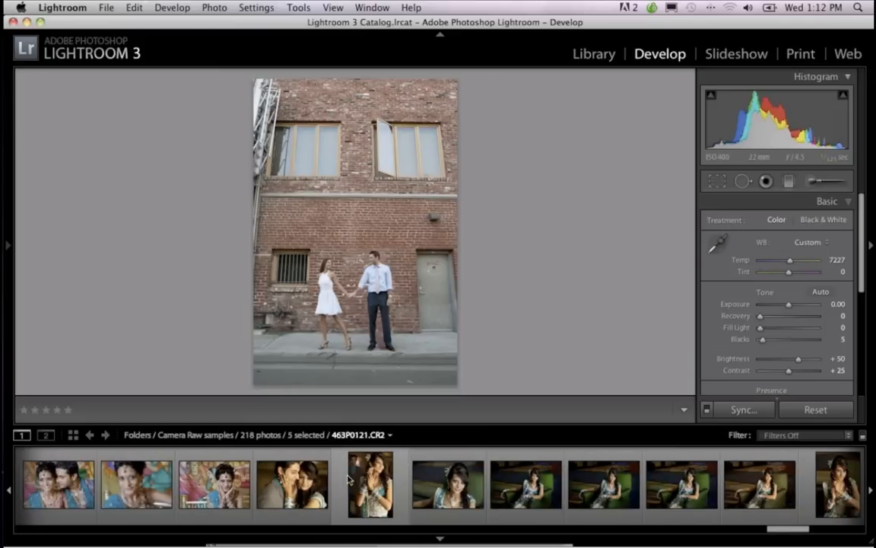
{"action": "scroll", "coordinate": [348, 478], "scroll_direction": "left", "scroll_amount": 10}
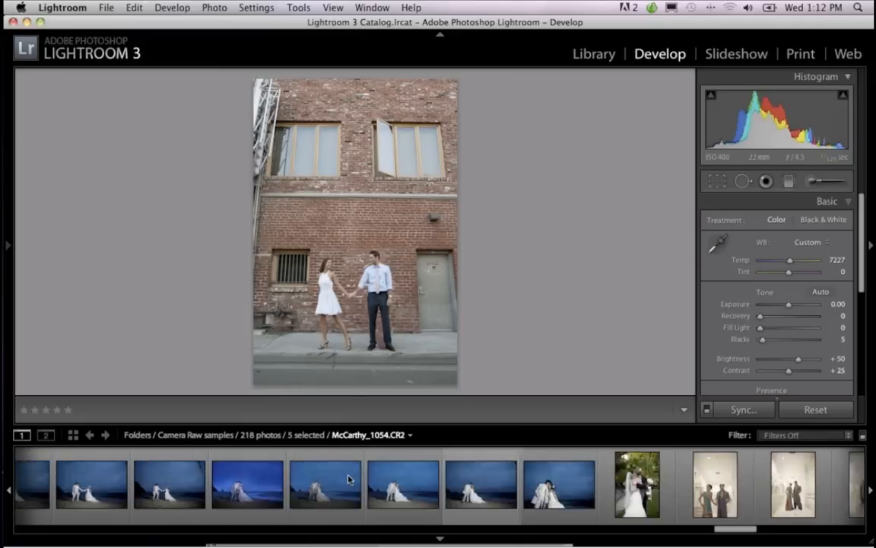
{"action": "scroll", "coordinate": [348, 477], "scroll_direction": "left", "scroll_amount": 10}
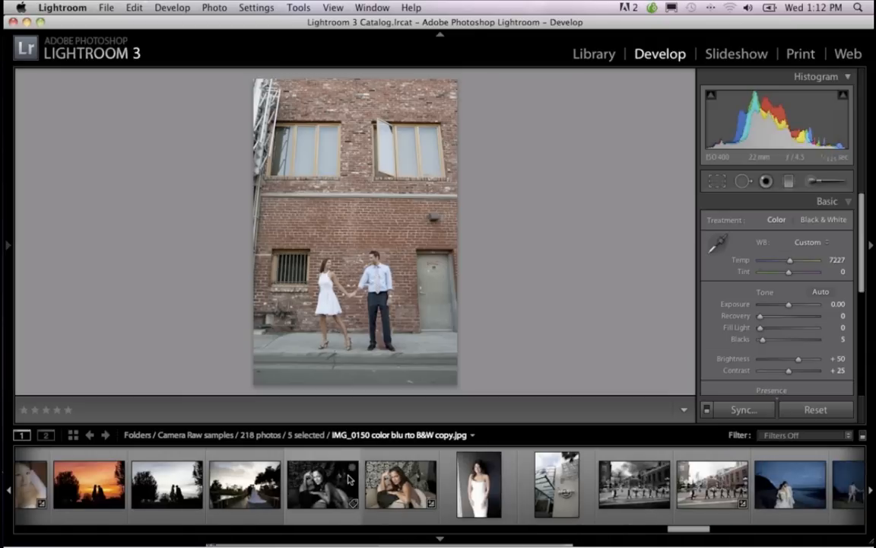
{"action": "scroll", "coordinate": [349, 477], "scroll_direction": "left", "scroll_amount": 10}
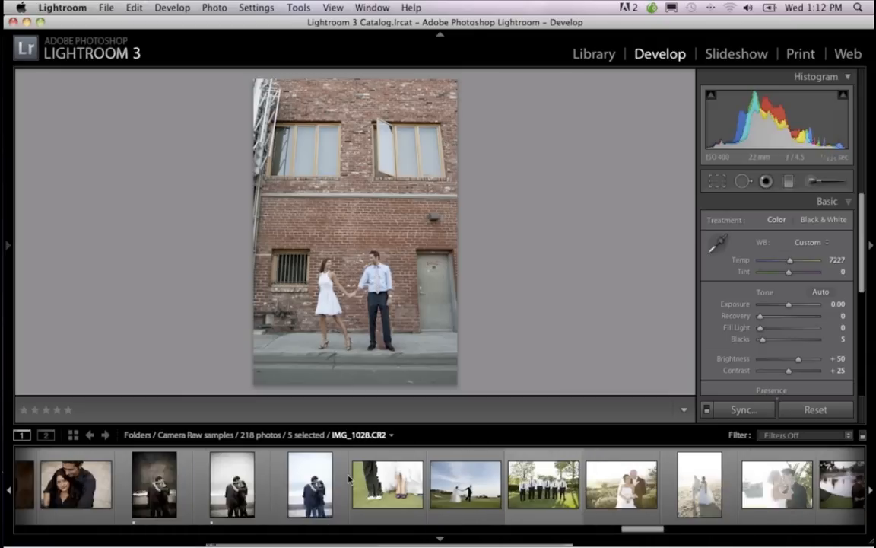
{"action": "scroll", "coordinate": [349, 477], "scroll_direction": "left", "scroll_amount": 10}
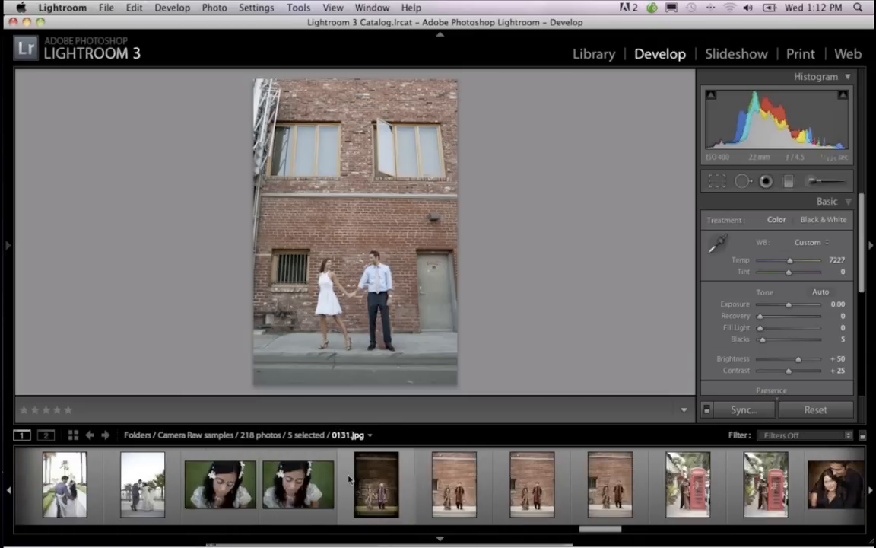
{"action": "scroll", "coordinate": [349, 478], "scroll_direction": "left", "scroll_amount": 10}
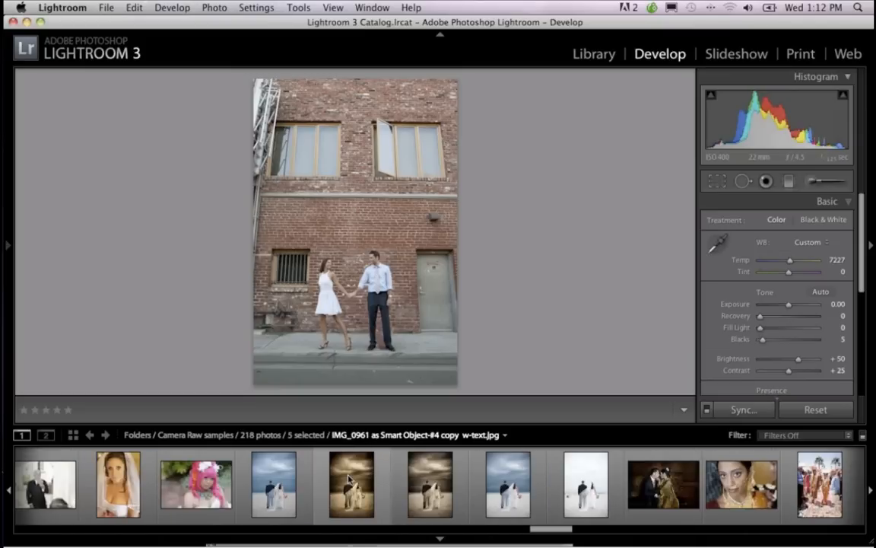
{"action": "scroll", "coordinate": [348, 478], "scroll_direction": "left", "scroll_amount": 10}
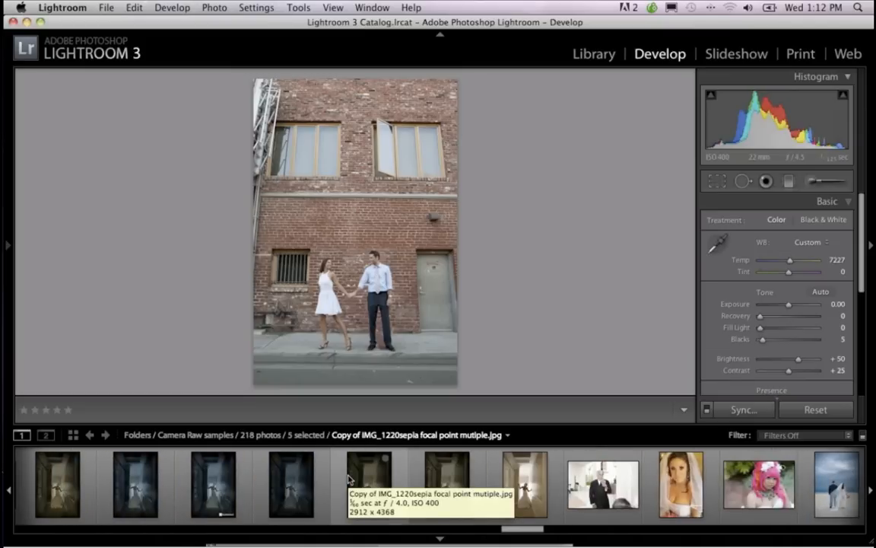
{"action": "scroll", "coordinate": [349, 478], "scroll_direction": "left", "scroll_amount": 10}
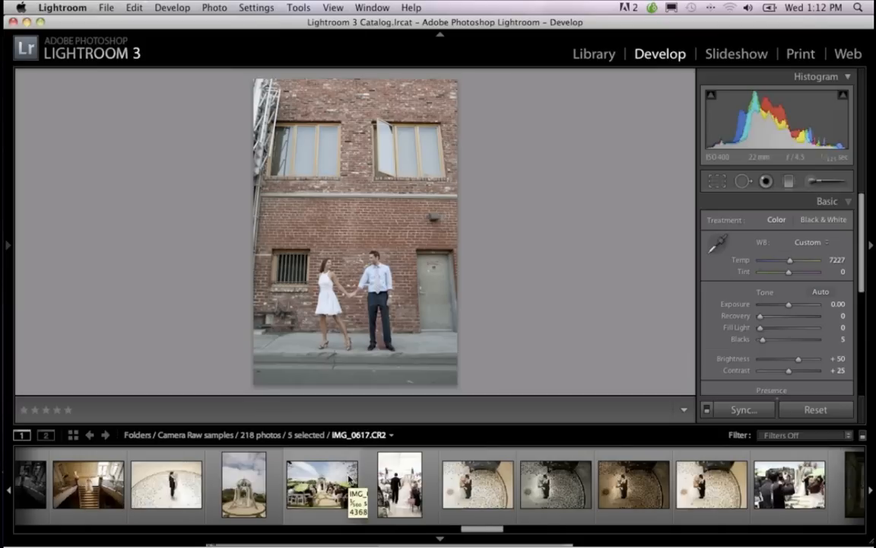
{"action": "scroll", "coordinate": [348, 478], "scroll_direction": "left", "scroll_amount": 10}
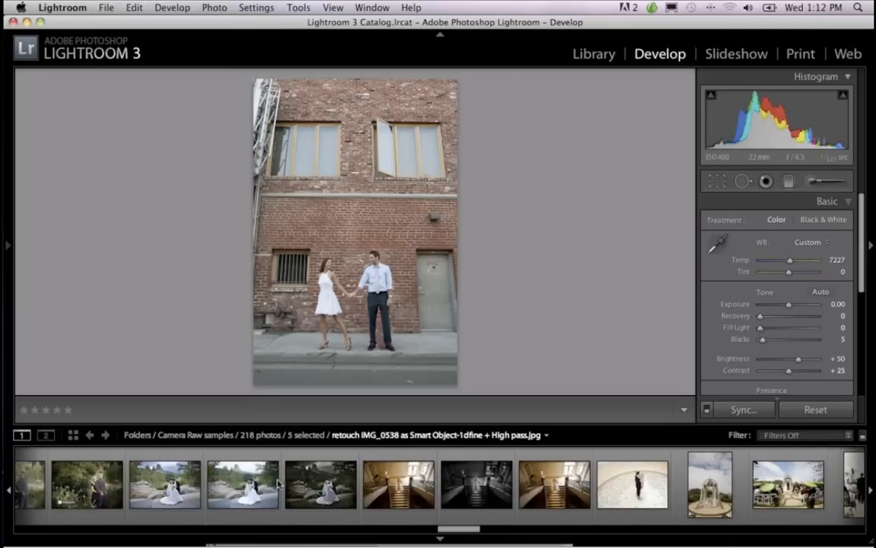
{"action": "scroll", "coordinate": [277, 483], "scroll_direction": "left", "scroll_amount": 8}
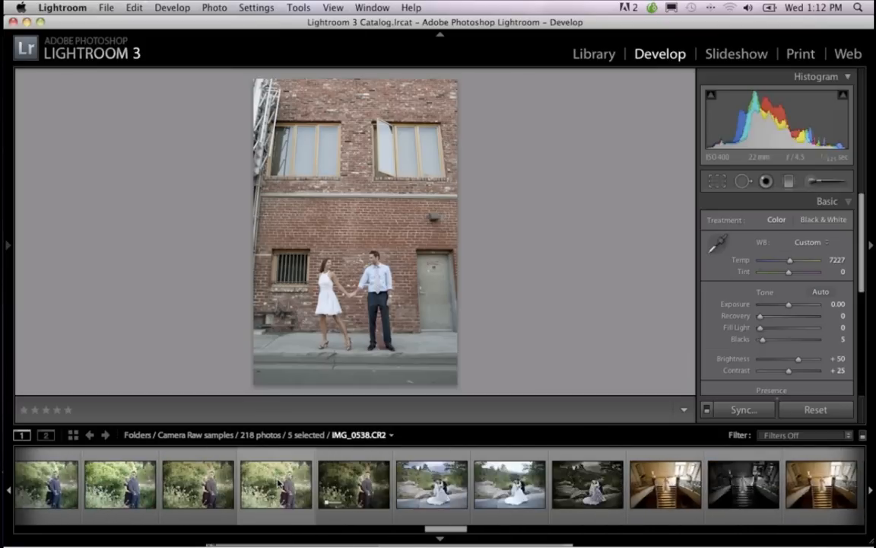
{"action": "scroll", "coordinate": [278, 484], "scroll_direction": "left", "scroll_amount": 10}
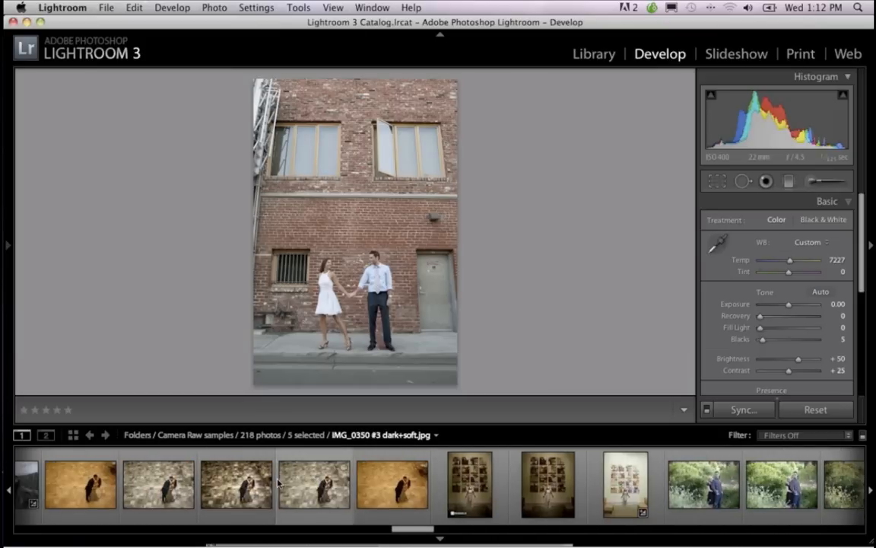
{"action": "scroll", "coordinate": [279, 484], "scroll_direction": "left", "scroll_amount": 6}
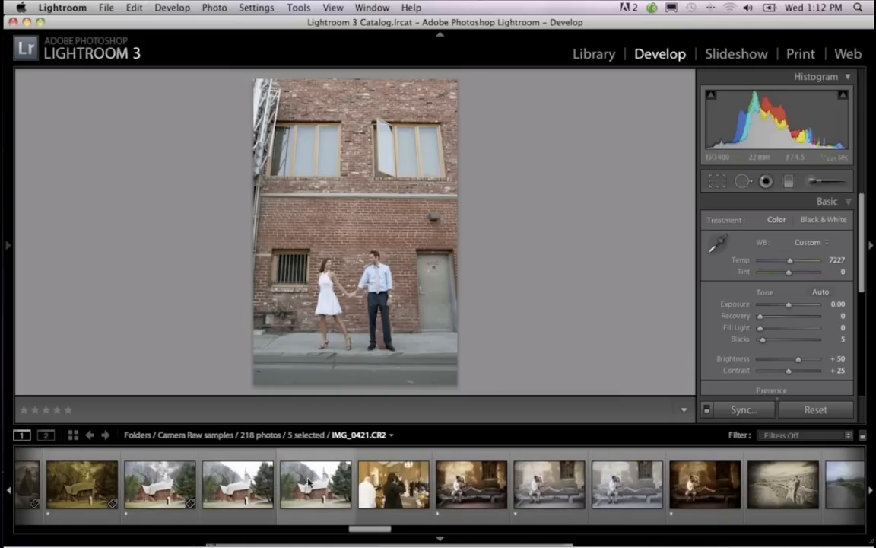
{"action": "left_click", "coordinate": [307, 482]}
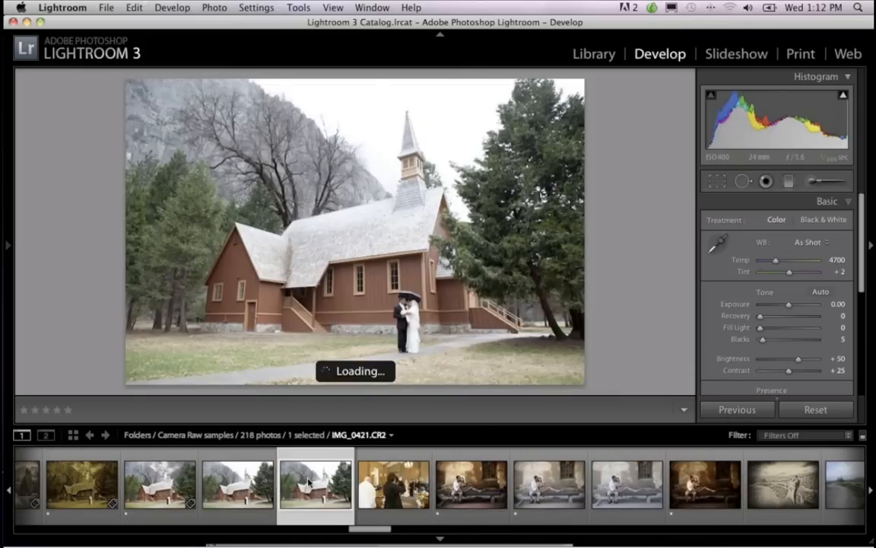
Step: Display the antique plate midnight version of the chapel photo, followed by the sepia version of the couple in front of the waterfall
{"action": "scroll", "coordinate": [307, 481], "scroll_direction": "left", "scroll_amount": 1}
{"action": "scroll", "coordinate": [310, 481], "scroll_direction": "left", "scroll_amount": 2}
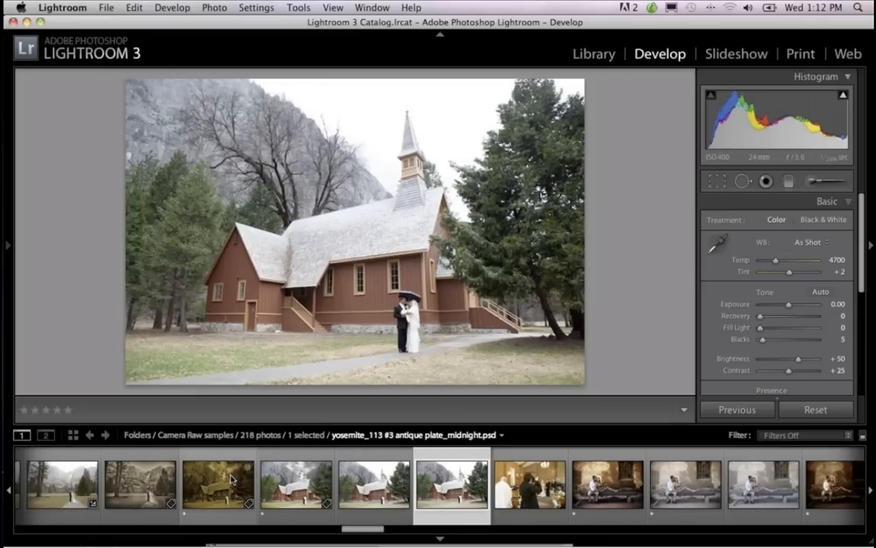
{"action": "scroll", "coordinate": [232, 478], "scroll_direction": "left", "scroll_amount": 1}
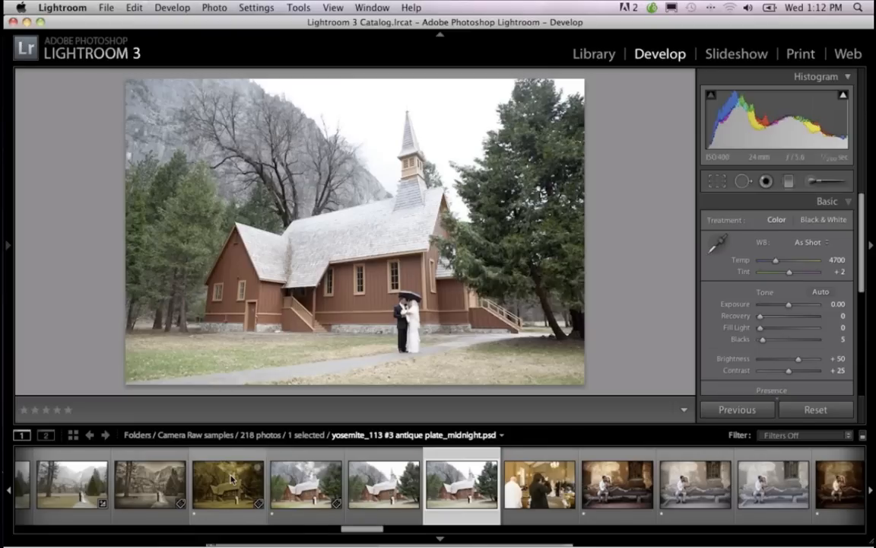
{"action": "left_click", "coordinate": [232, 478]}
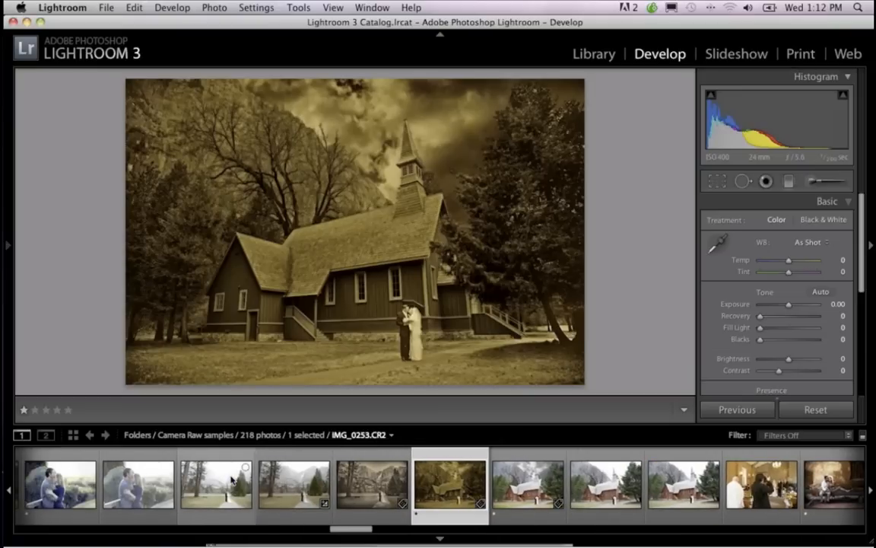
{"action": "left_click", "coordinate": [232, 479]}
{"action": "left_click", "coordinate": [345, 481]}
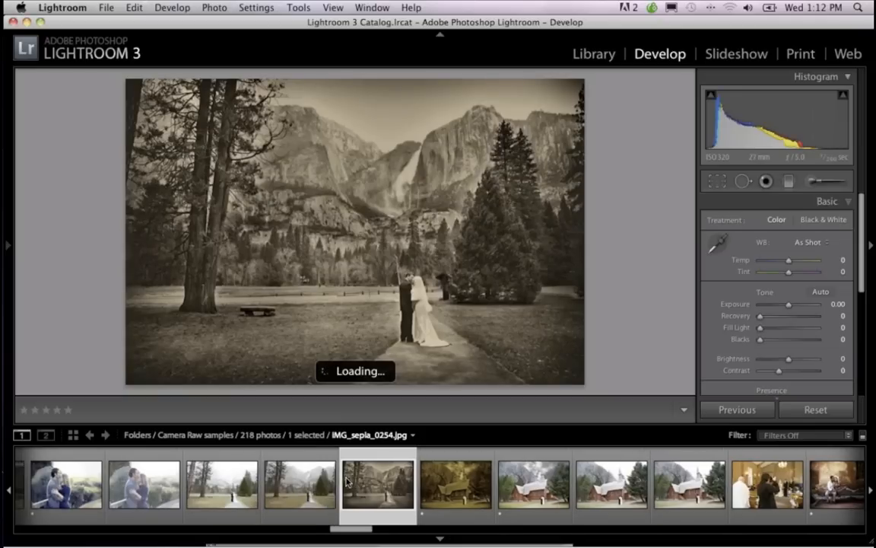
Step: Browse back to the bride-on-the-terrace photos and display the plain sunset version, followed by the cloudy-sky version shadow highlight cremesicle 933 2.jpg
{"action": "scroll", "coordinate": [347, 480], "scroll_direction": "up", "scroll_amount": 6}
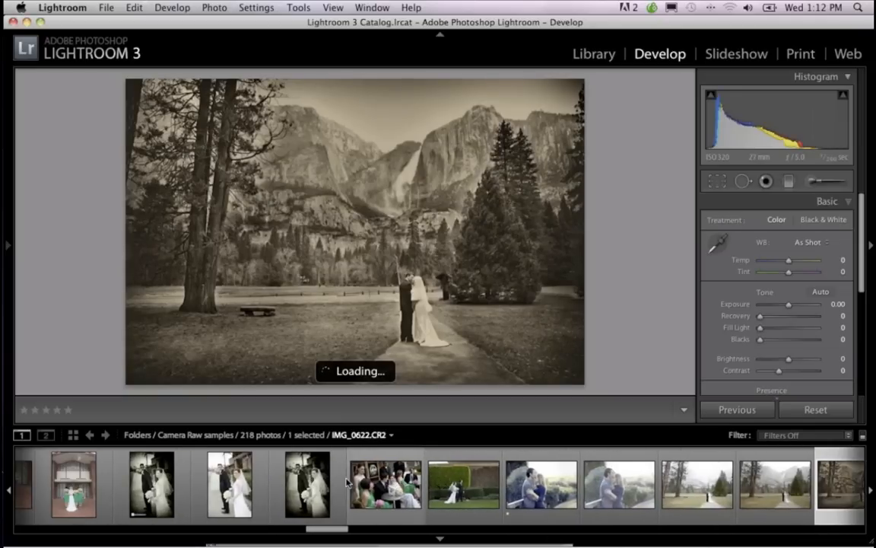
{"action": "scroll", "coordinate": [346, 481], "scroll_direction": "up", "scroll_amount": 5}
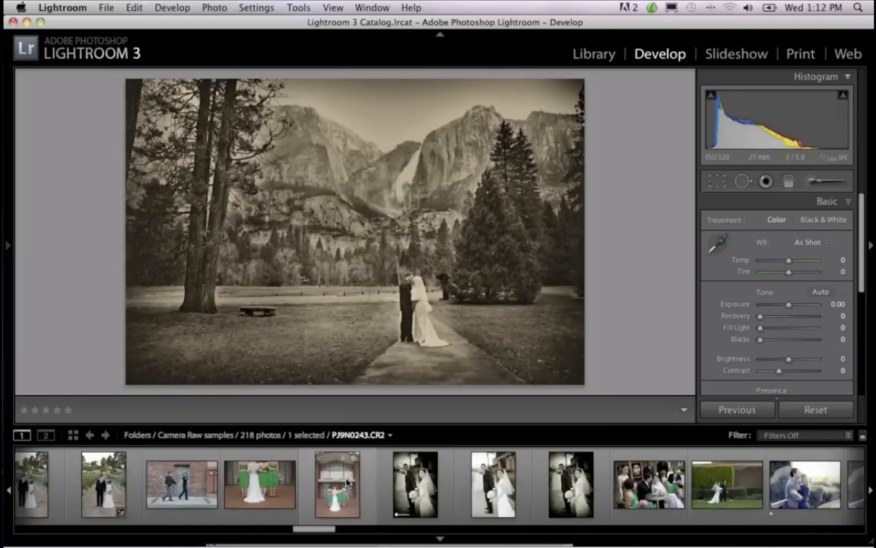
{"action": "scroll", "coordinate": [346, 482], "scroll_direction": "up", "scroll_amount": 7}
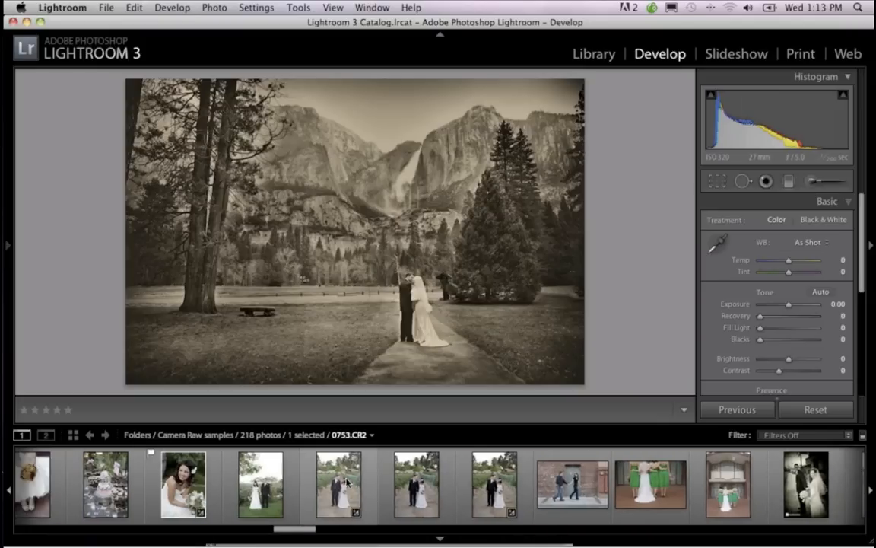
{"action": "scroll", "coordinate": [347, 482], "scroll_direction": "up", "scroll_amount": 6}
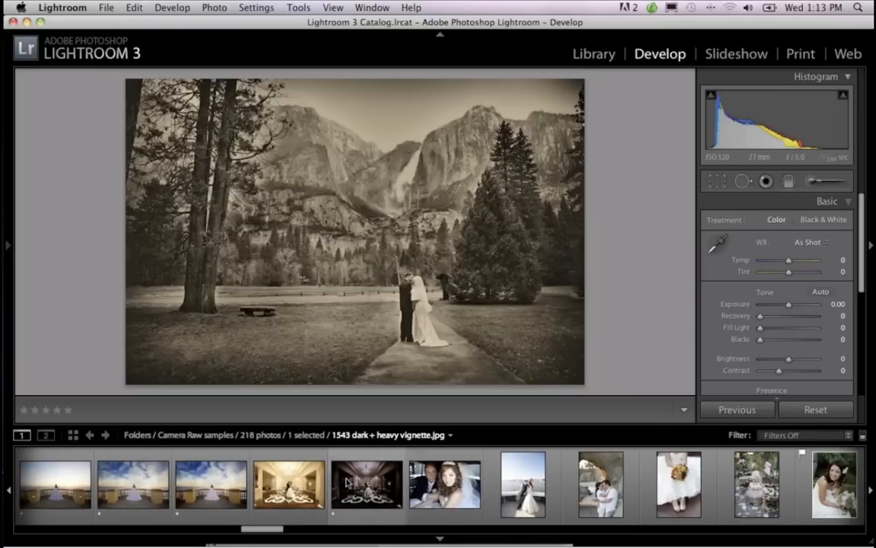
{"action": "left_click", "coordinate": [77, 483]}
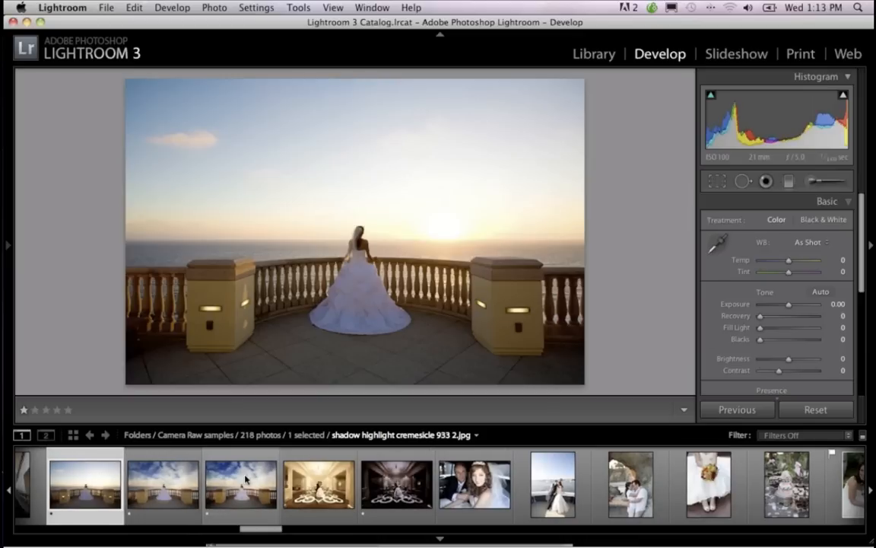
{"action": "left_click", "coordinate": [246, 478]}
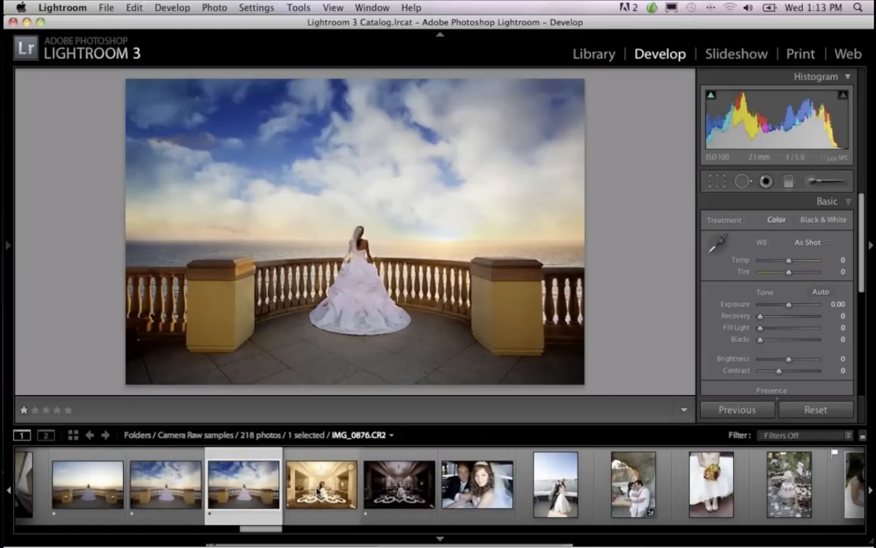
Step: Display the unedited ballroom photo IMG_0876.CR2, followed by its edited version 1543 dark + heavy vignette.jpg
{"action": "left_click", "coordinate": [356, 491]}
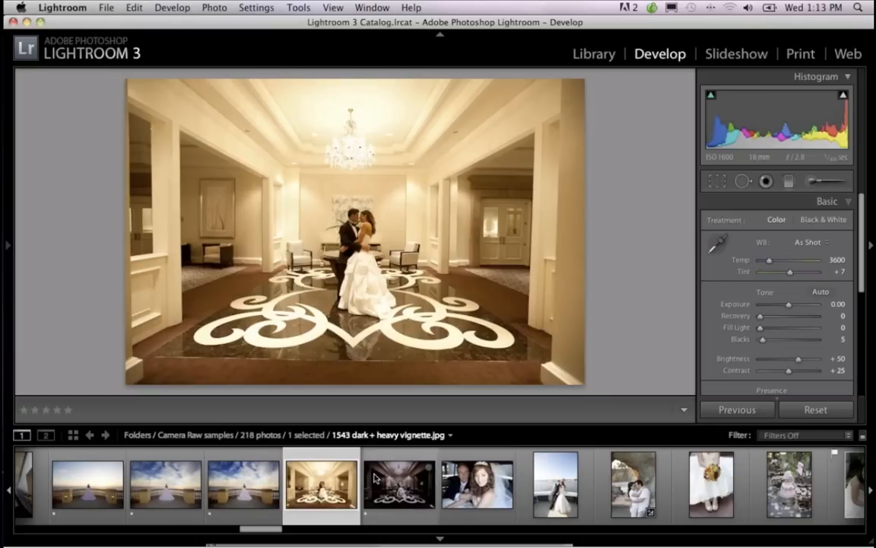
{"action": "left_click", "coordinate": [374, 477]}
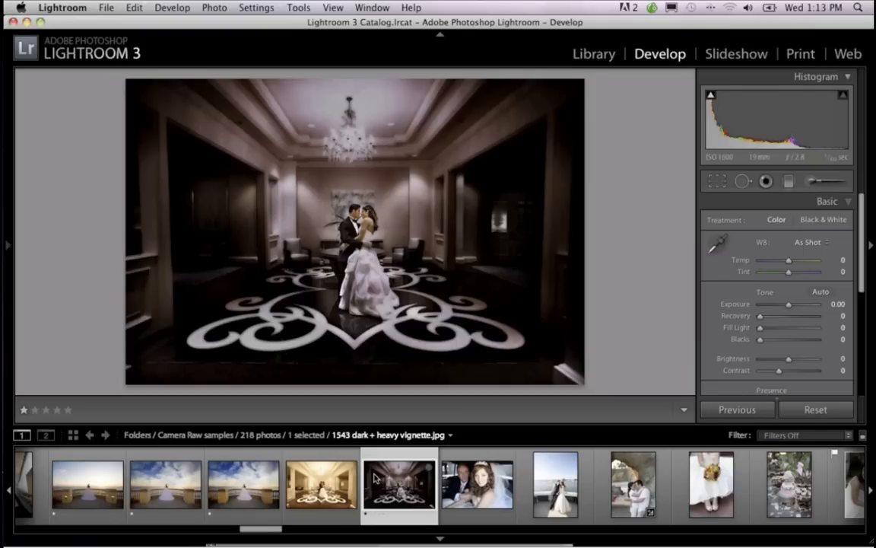
Step: Look back through the filmstrip from the ballroom photos to the first photos in the Camera Raw samples folder
{"action": "scroll", "coordinate": [374, 477], "scroll_direction": "left", "scroll_amount": 10}
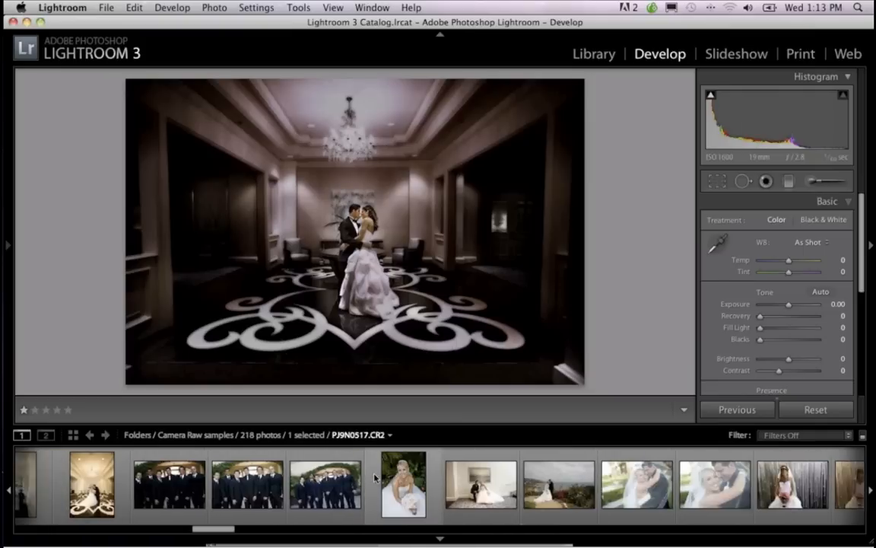
{"action": "scroll", "coordinate": [374, 477], "scroll_direction": "left", "scroll_amount": 10}
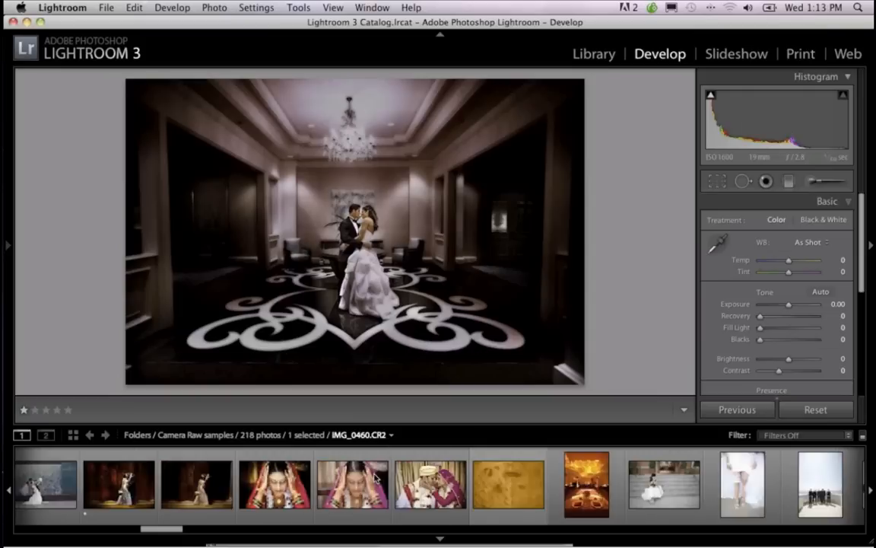
{"action": "scroll", "coordinate": [375, 477], "scroll_direction": "left", "scroll_amount": 10}
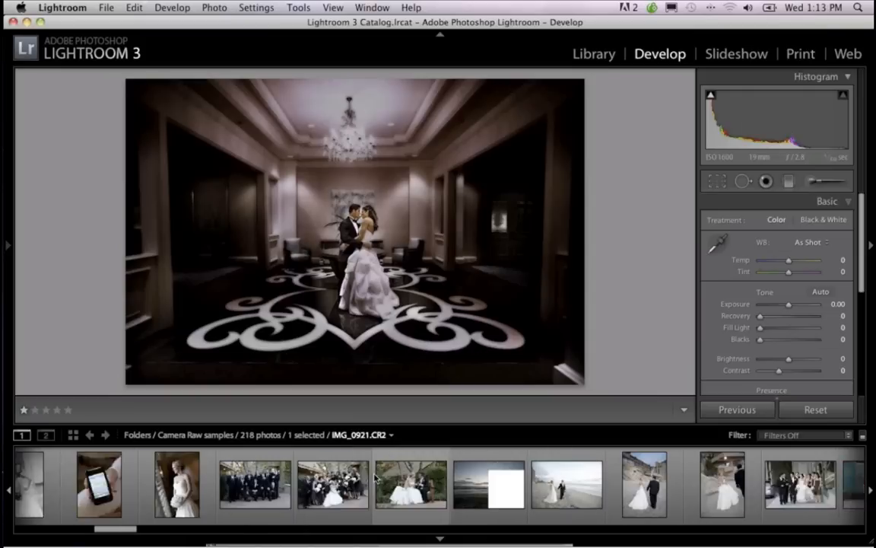
{"action": "scroll", "coordinate": [374, 477], "scroll_direction": "left", "scroll_amount": 10}
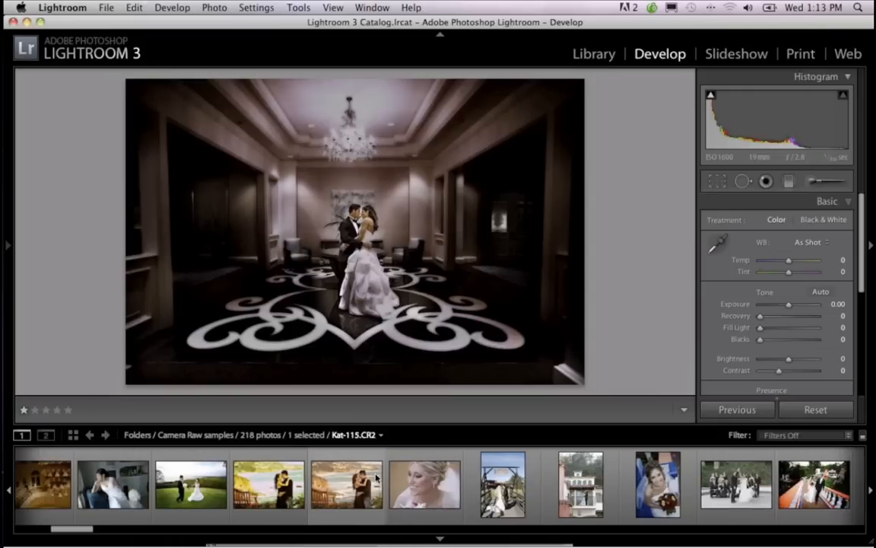
{"action": "scroll", "coordinate": [375, 477], "scroll_direction": "left", "scroll_amount": 10}
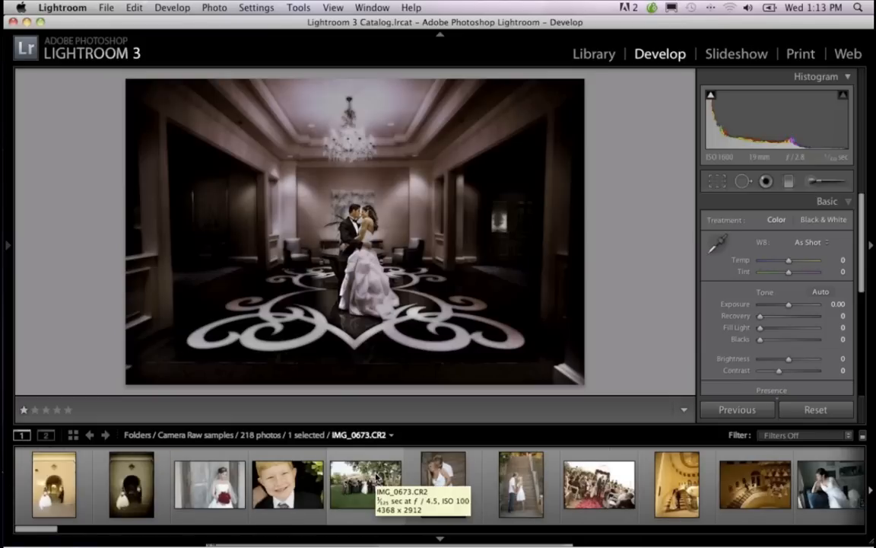
Step: Browse forward through the filmstrip to the couple-on-the-bench photos and display warm grunge hampton_181.jpg
{"action": "scroll", "coordinate": [375, 477], "scroll_direction": "right", "scroll_amount": 10}
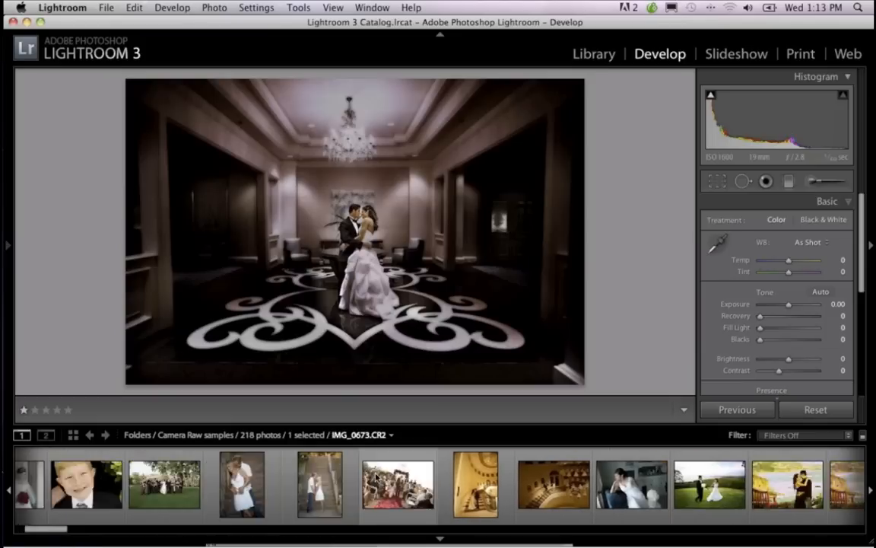
{"action": "scroll", "coordinate": [375, 477], "scroll_direction": "right", "scroll_amount": 10}
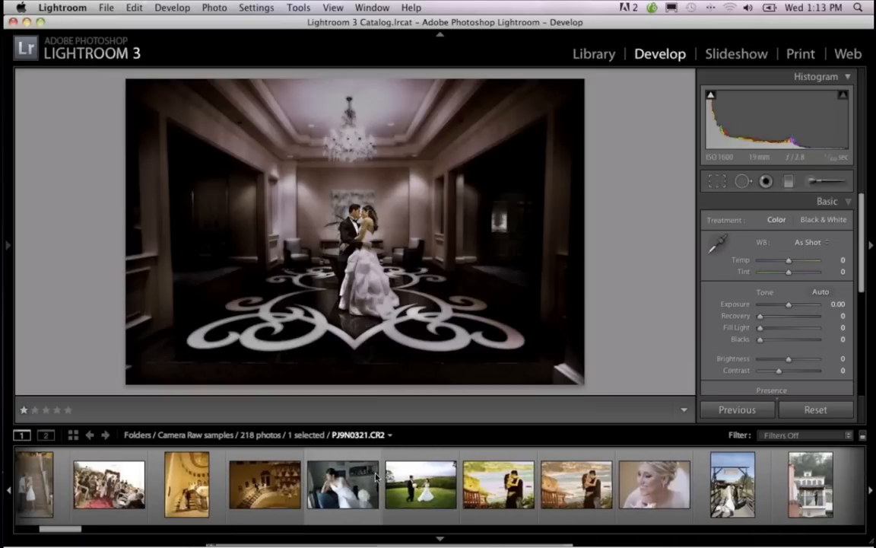
{"action": "scroll", "coordinate": [375, 477], "scroll_direction": "right", "scroll_amount": 10}
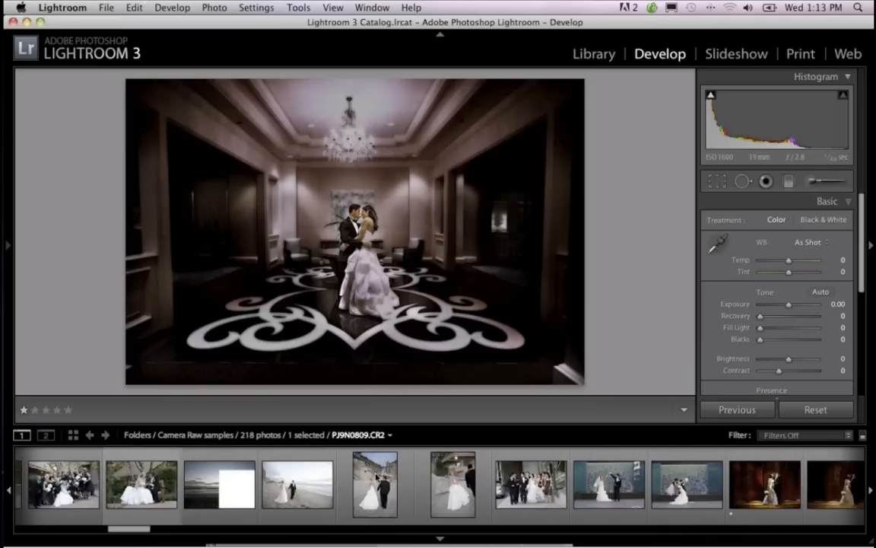
{"action": "scroll", "coordinate": [375, 477], "scroll_direction": "right", "scroll_amount": 10}
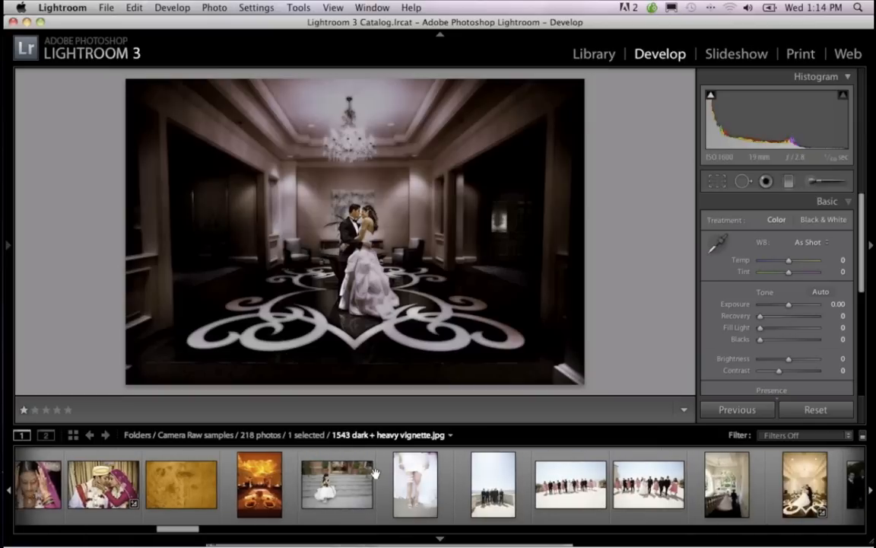
{"action": "scroll", "coordinate": [375, 477], "scroll_direction": "right", "scroll_amount": 10}
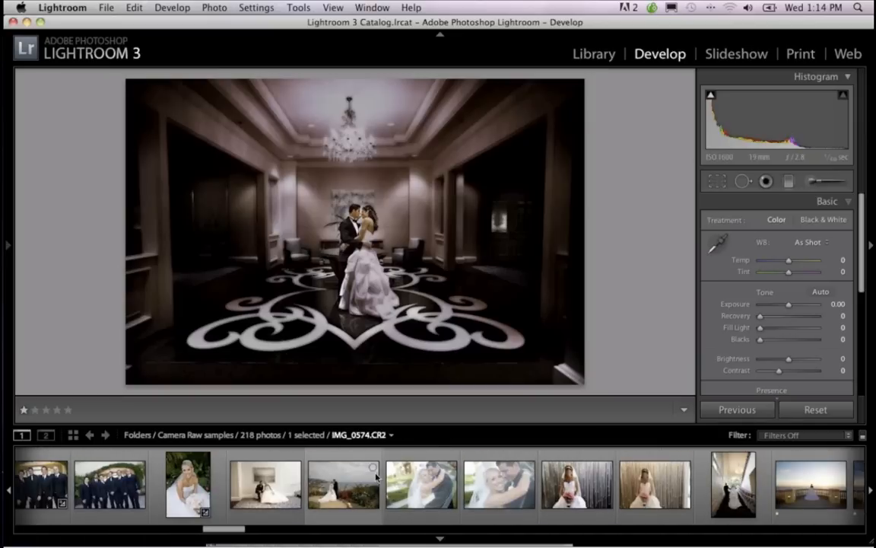
{"action": "scroll", "coordinate": [376, 477], "scroll_direction": "right", "scroll_amount": 10}
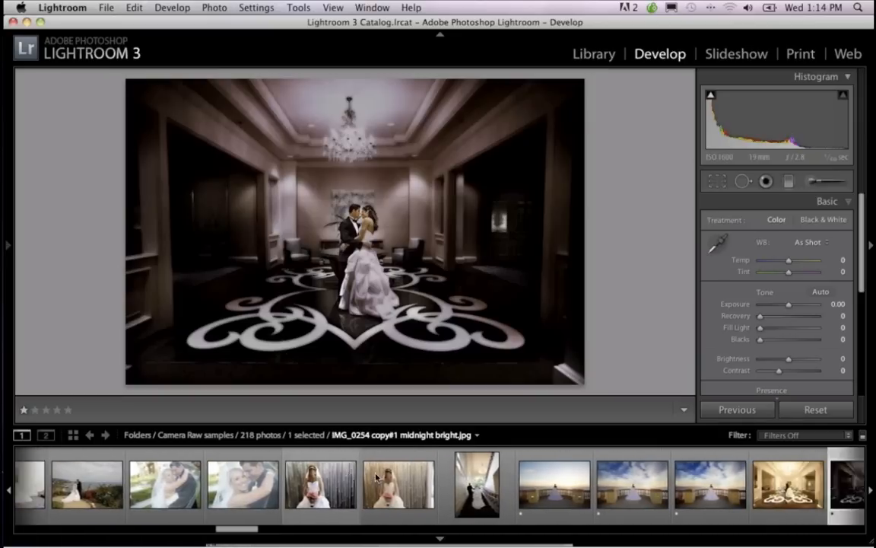
{"action": "scroll", "coordinate": [375, 473], "scroll_direction": "right", "scroll_amount": 8}
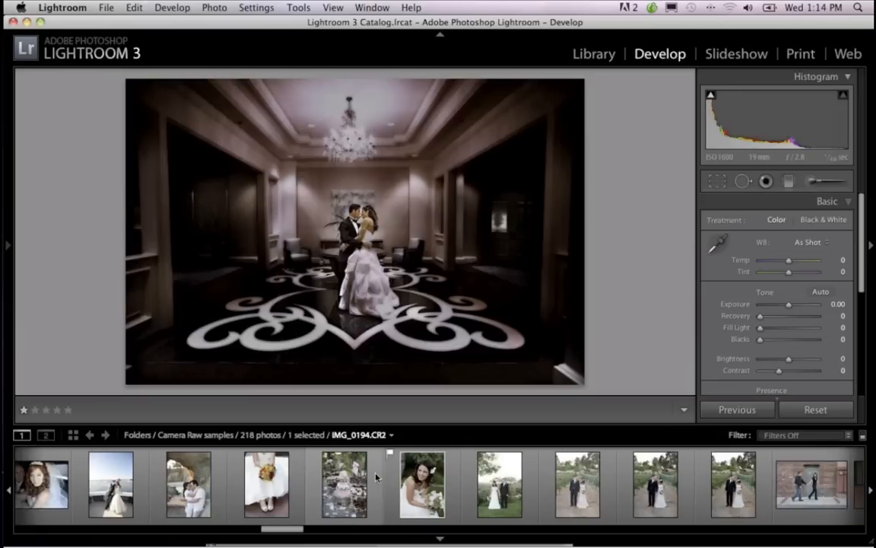
{"action": "scroll", "coordinate": [376, 477], "scroll_direction": "right", "scroll_amount": 10}
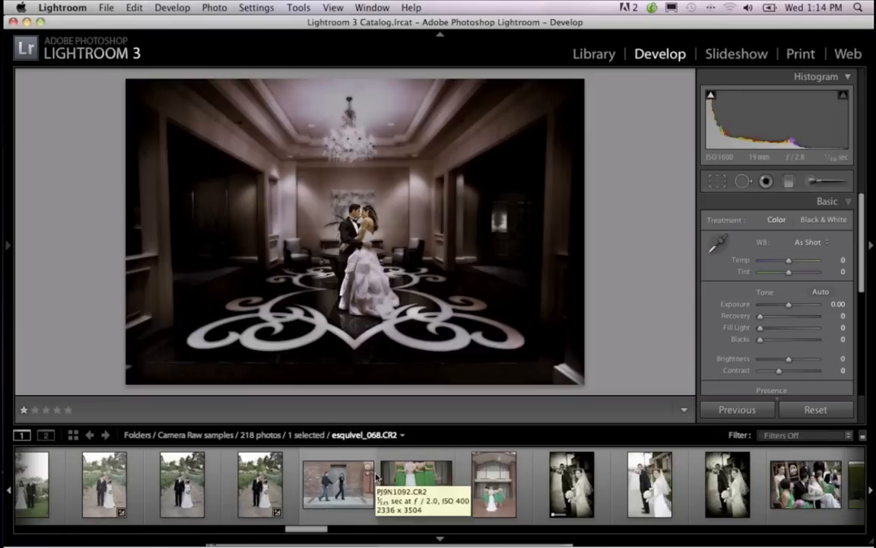
{"action": "scroll", "coordinate": [374, 475], "scroll_direction": "right", "scroll_amount": 10}
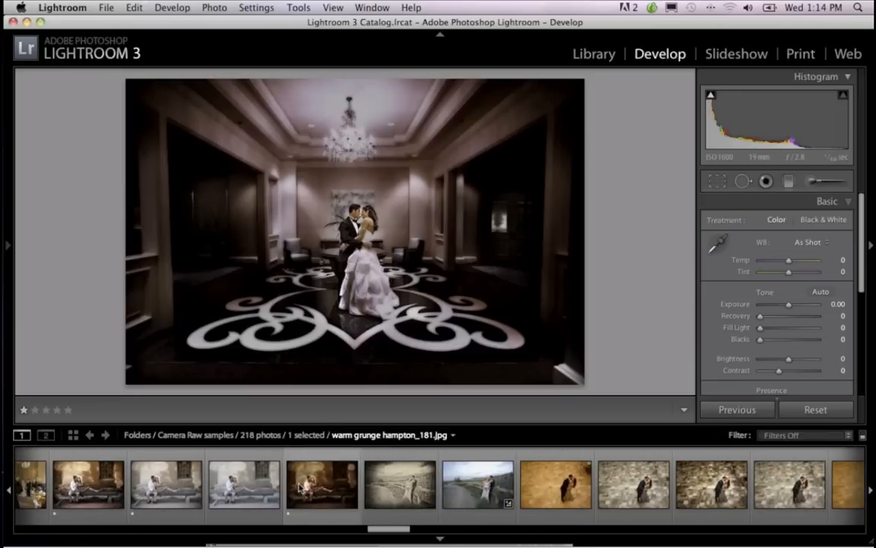
{"action": "left_click", "coordinate": [322, 484]}
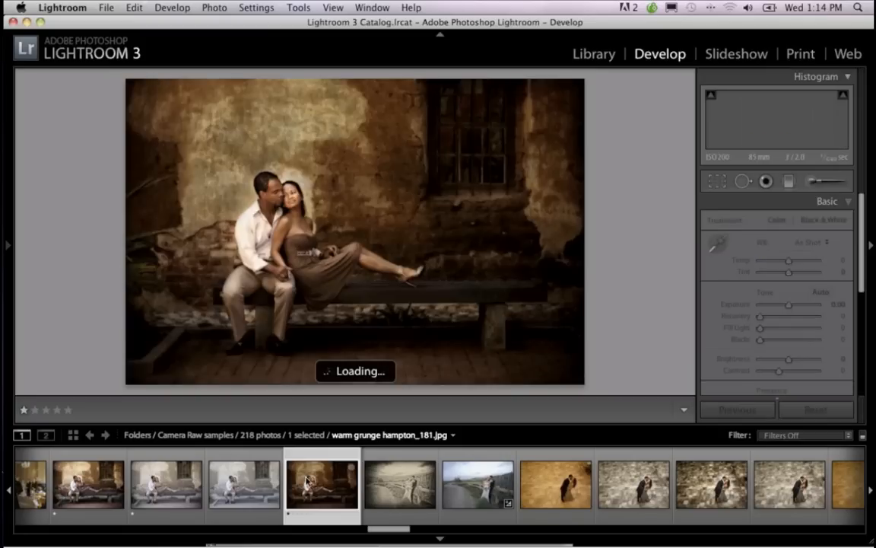